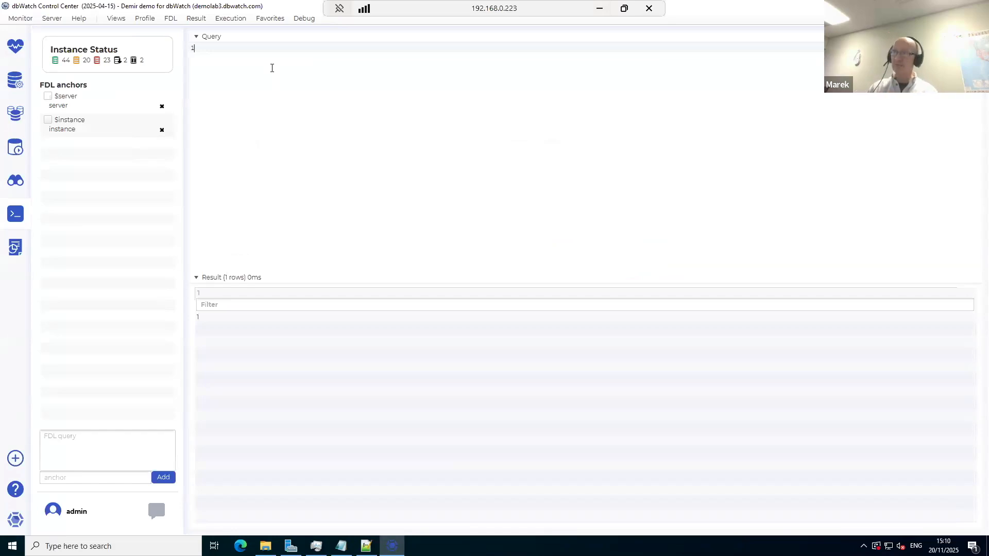
Step: Replace the query with a first name as a string in single quotes and run it
key("BackSpace")
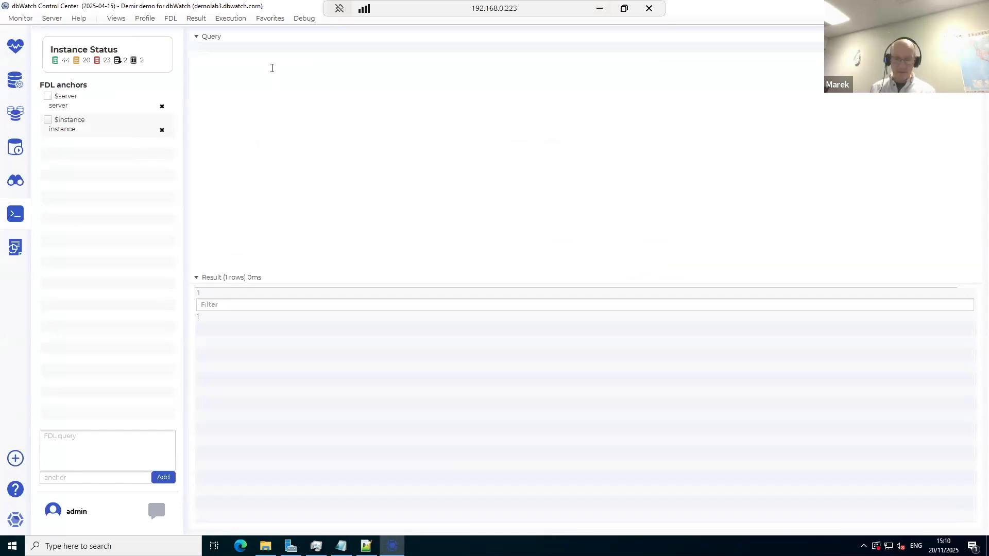
type("1")
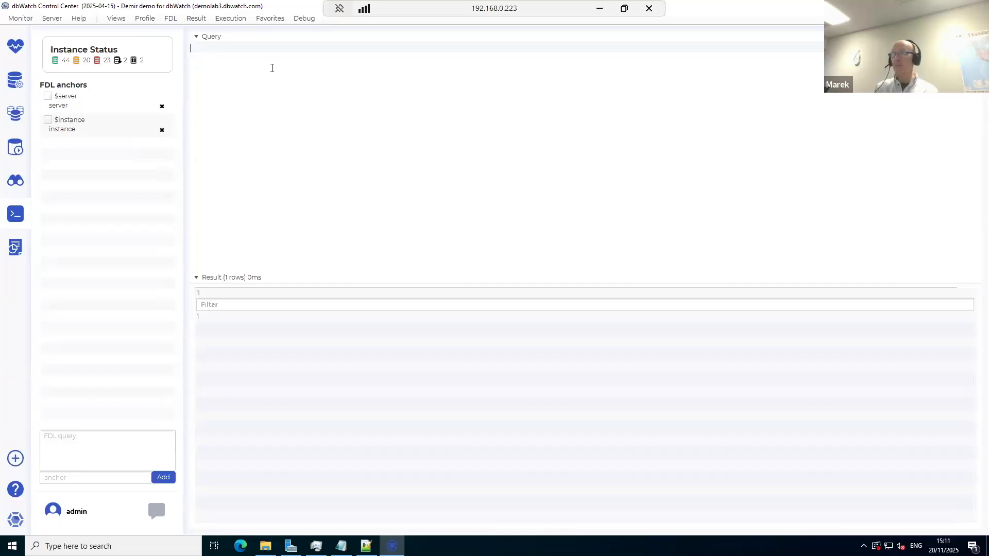
type("Mare")
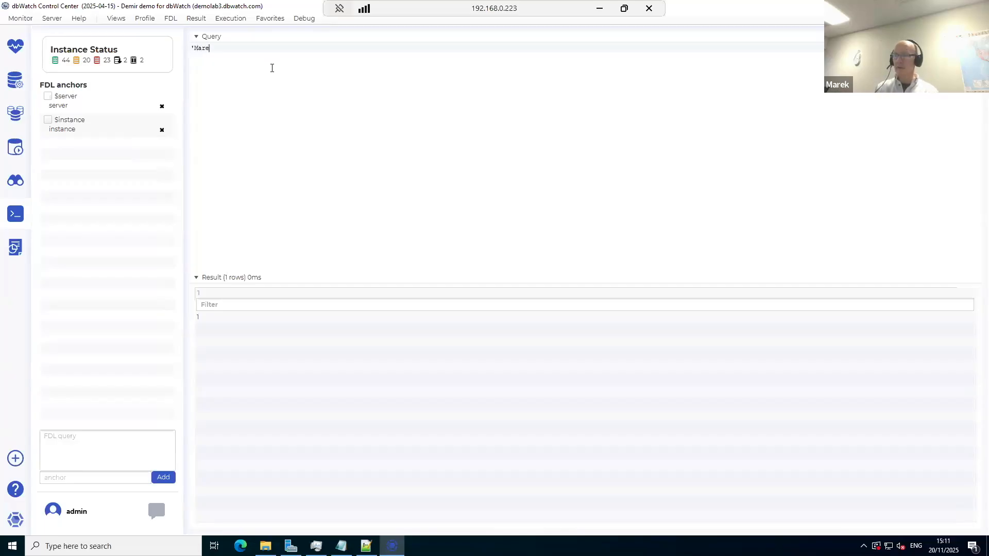
type("k'")
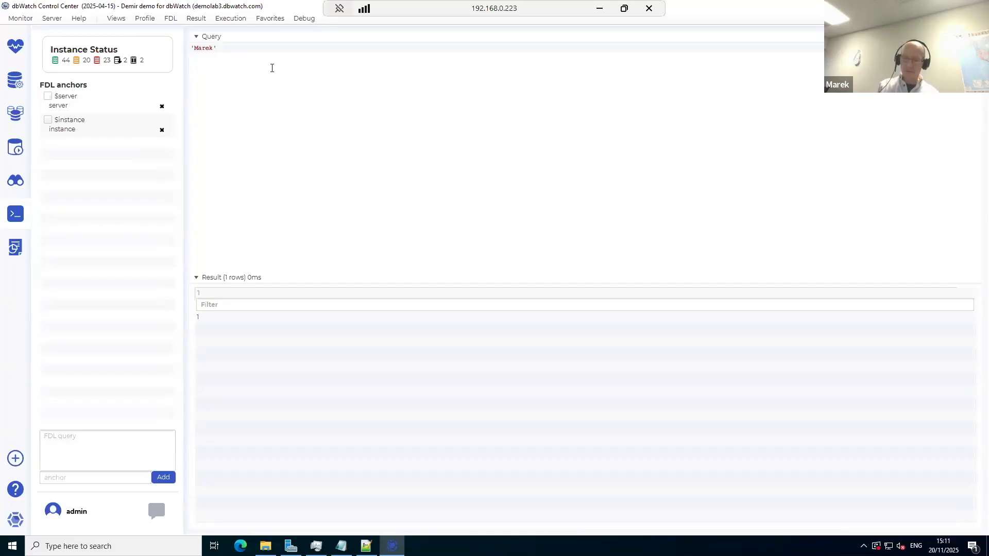
key("ctrl+Return")
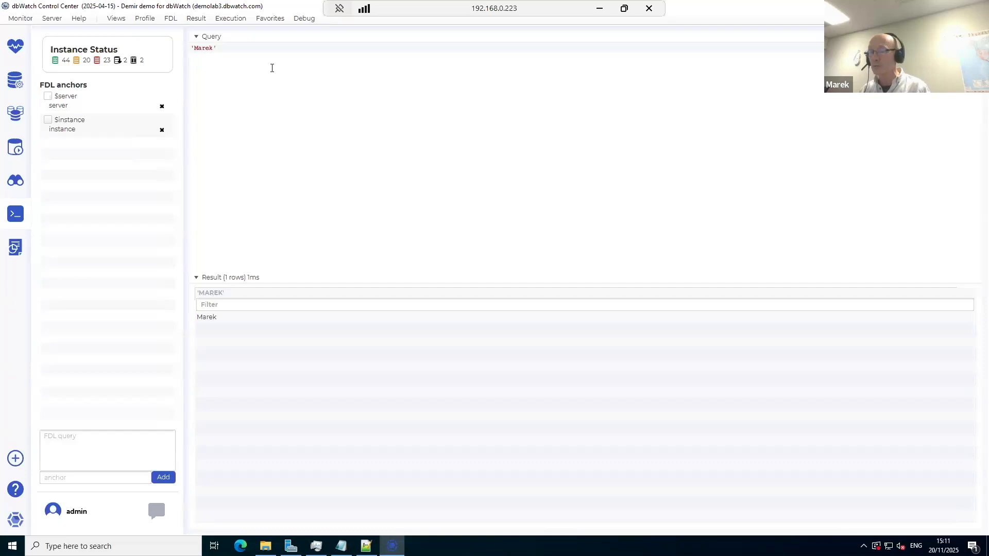
Step: Clear the query, look over the monitored servers in the instance status overview, and return to the query console
key("BackSpace")
key("BackSpace")
key("BackSpace")
key("BackSpace")
key("BackSpace")
key("BackSpace")
key("BackSpace")
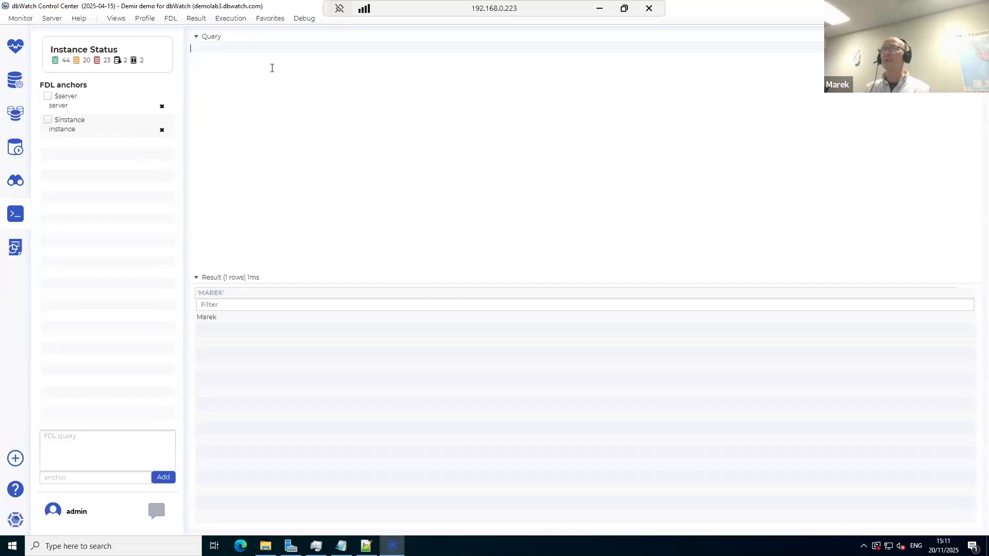
left_click(15, 46)
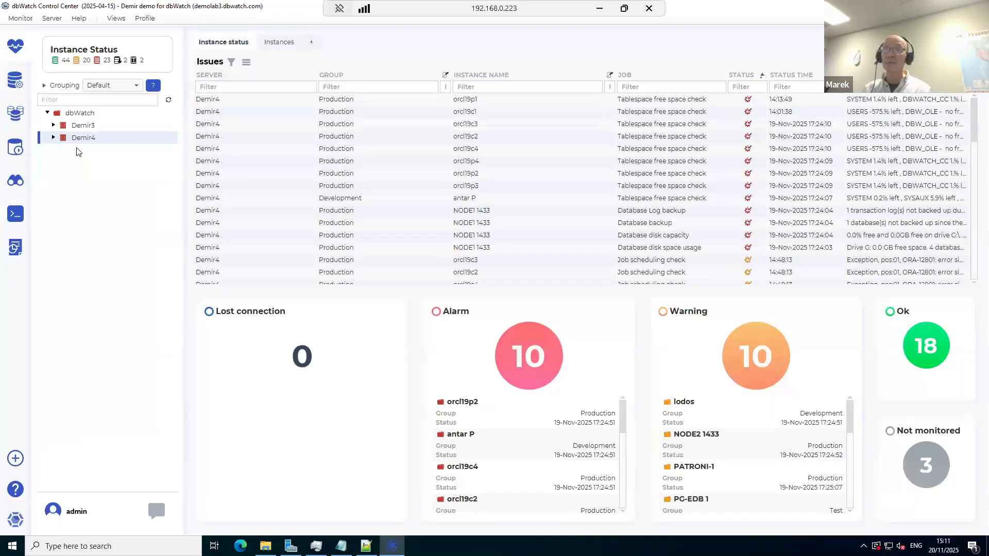
left_click(16, 214)
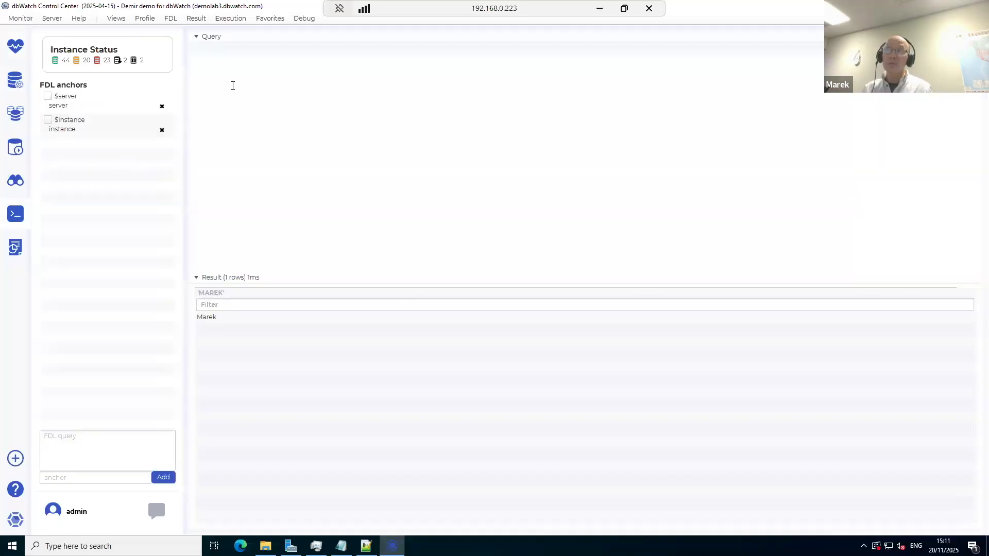
Step: Run the query server, and extend it to server/name to list the server names
type("server")
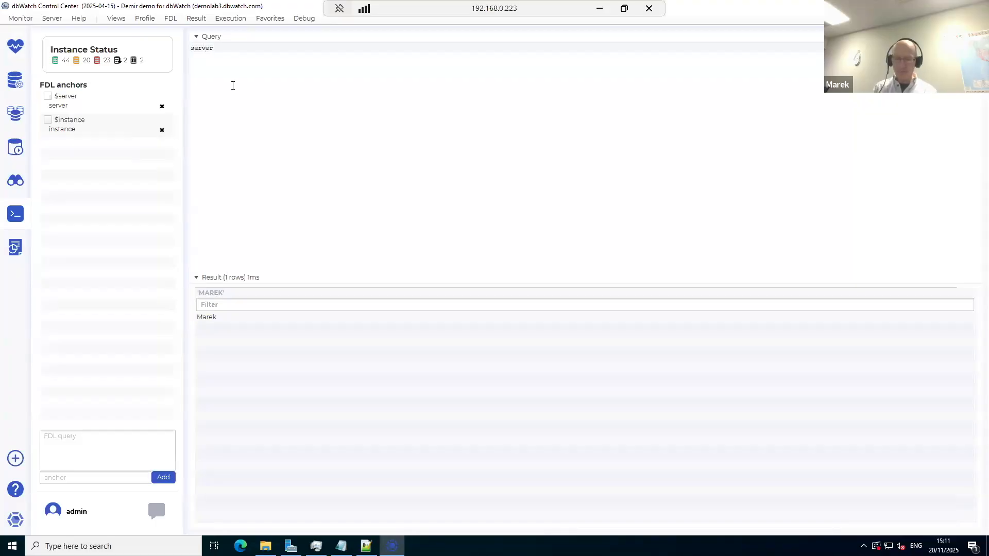
key("ctrl+Return")
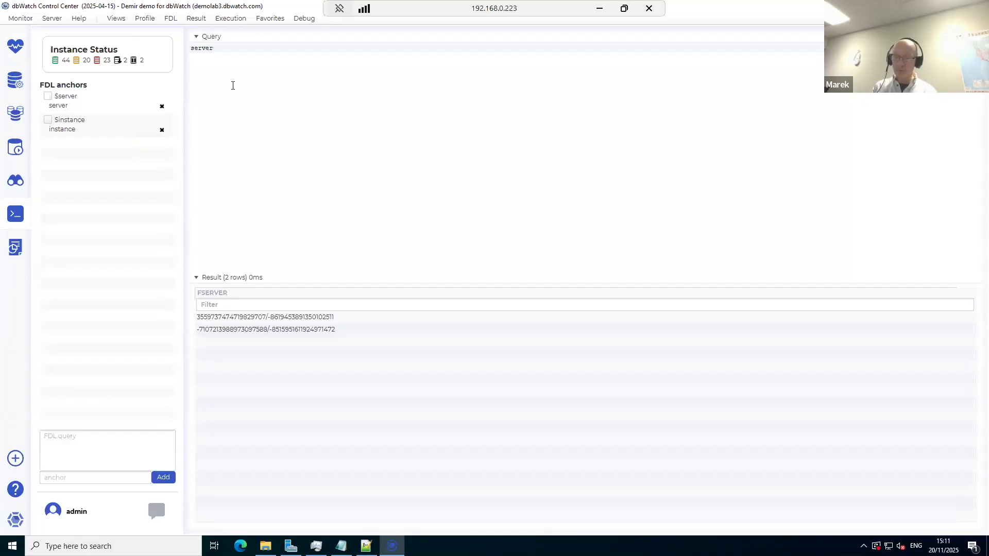
type("name")
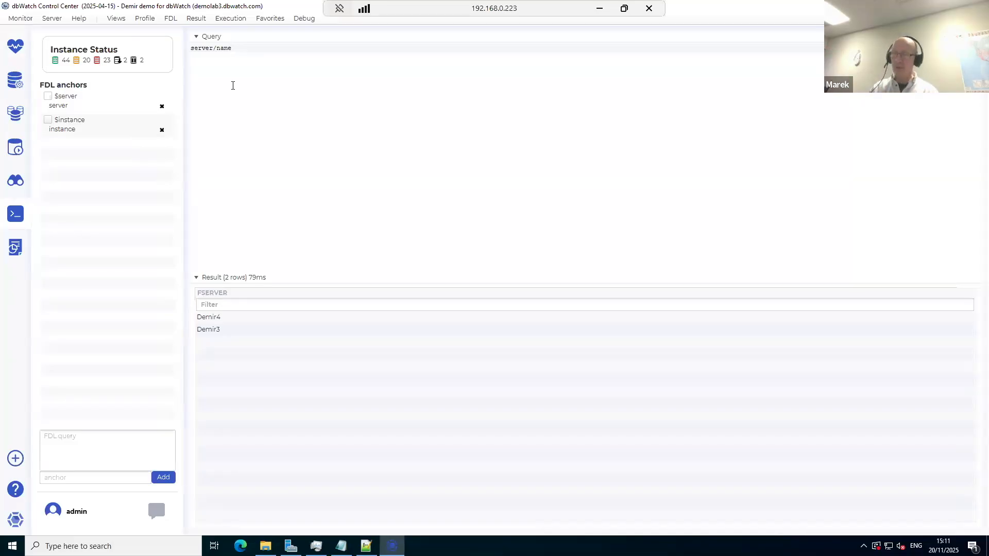
Step: Change the query to server/group and run it
key("BackSpace")
key("BackSpace")
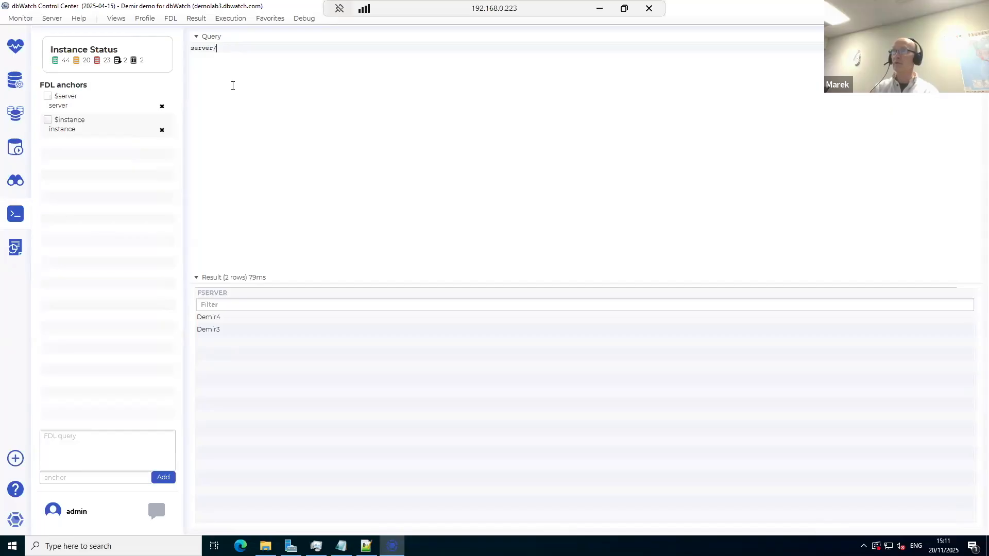
type("group")
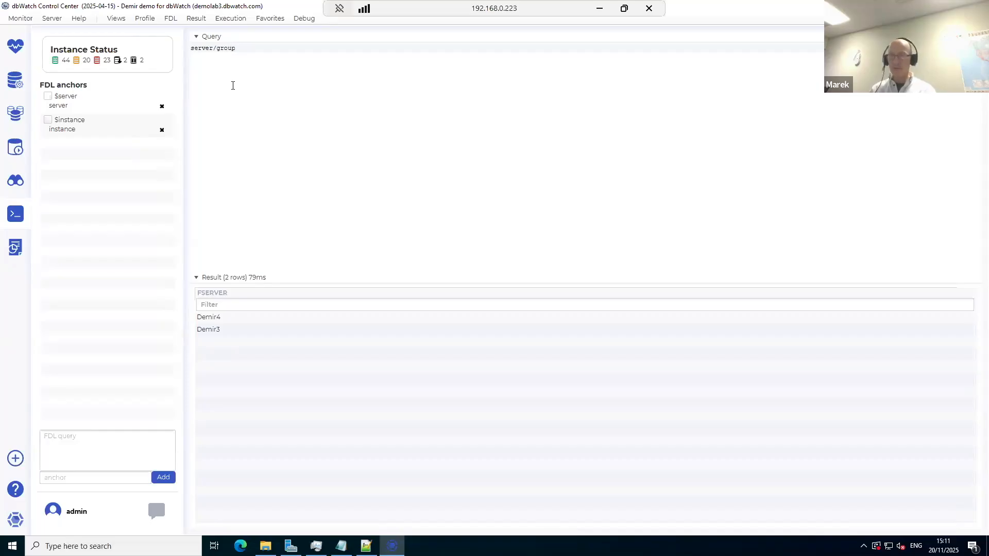
key("ctrl+Return")
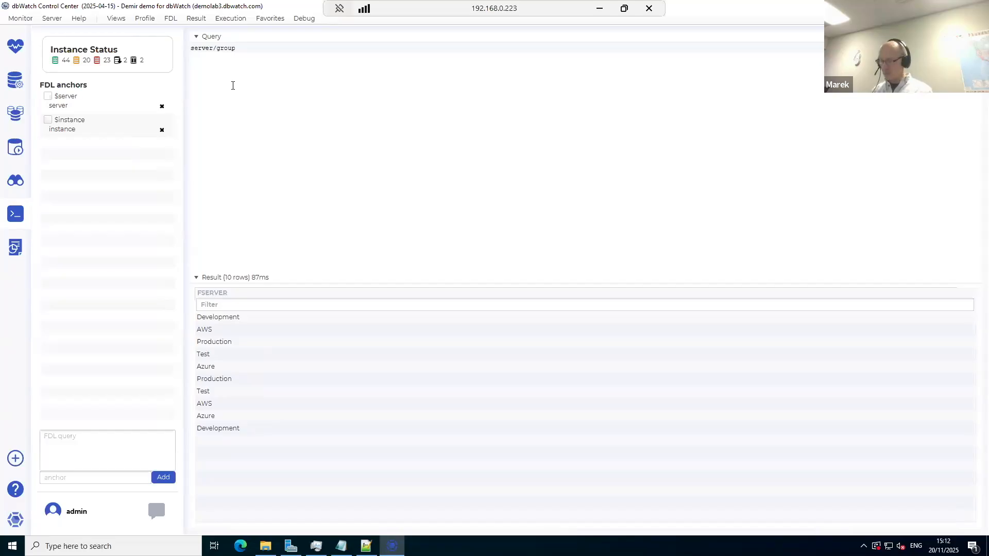
Step: Add curly braces after server so the query reads server{}/group, and run it
key("Left")
key("Left")
key("Left")
key("Left")
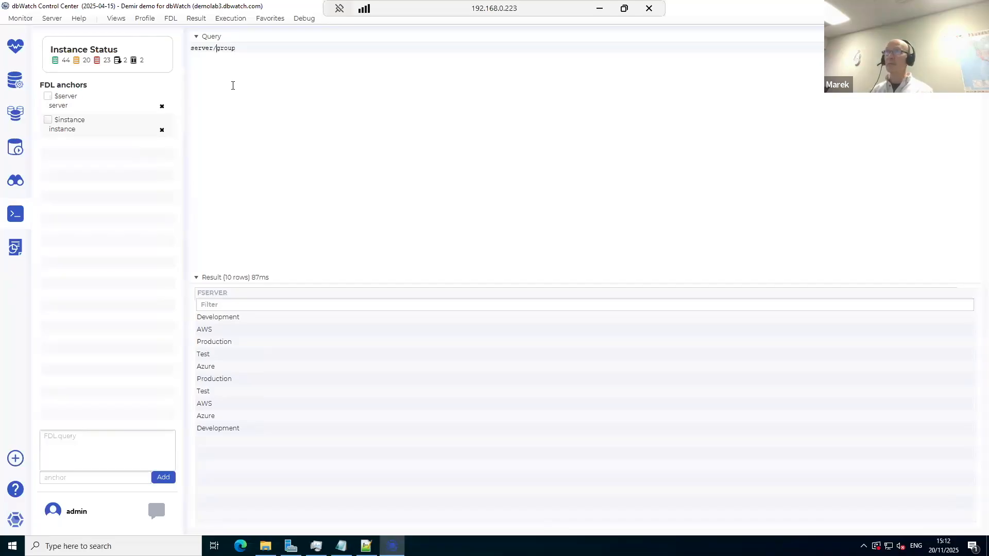
type("{}")
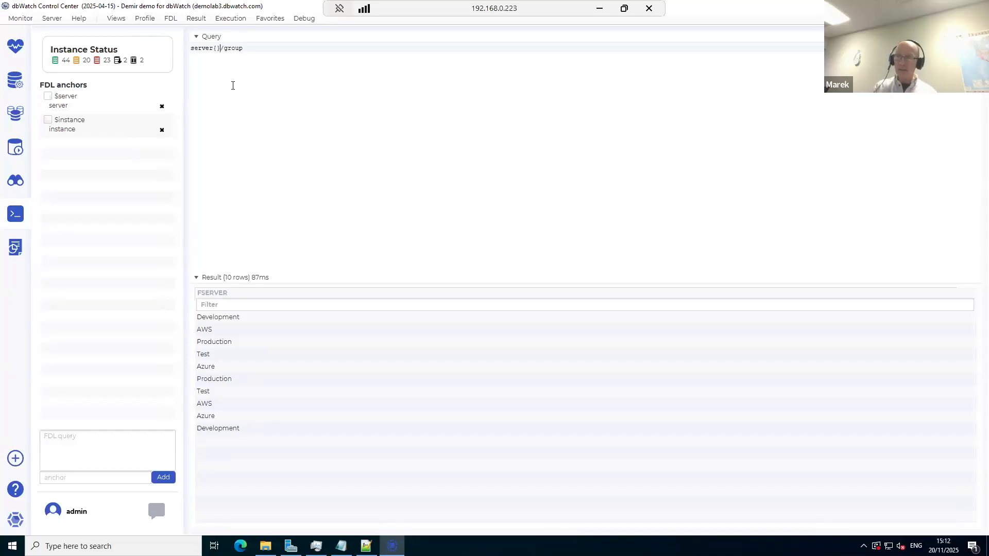
key("ctrl+Return")
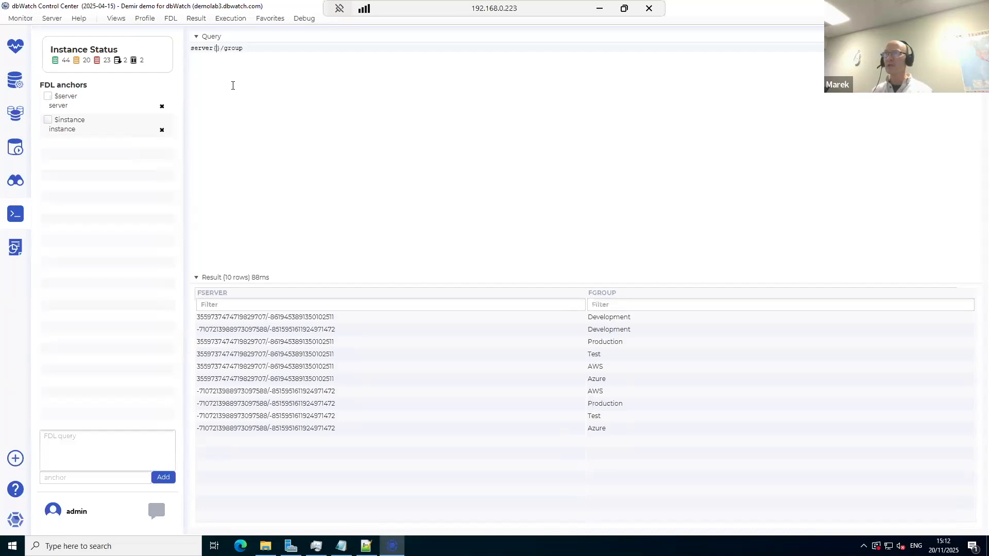
Step: Give the server part the variable s and add its name, making the query server->s/name{}/group
type("-")
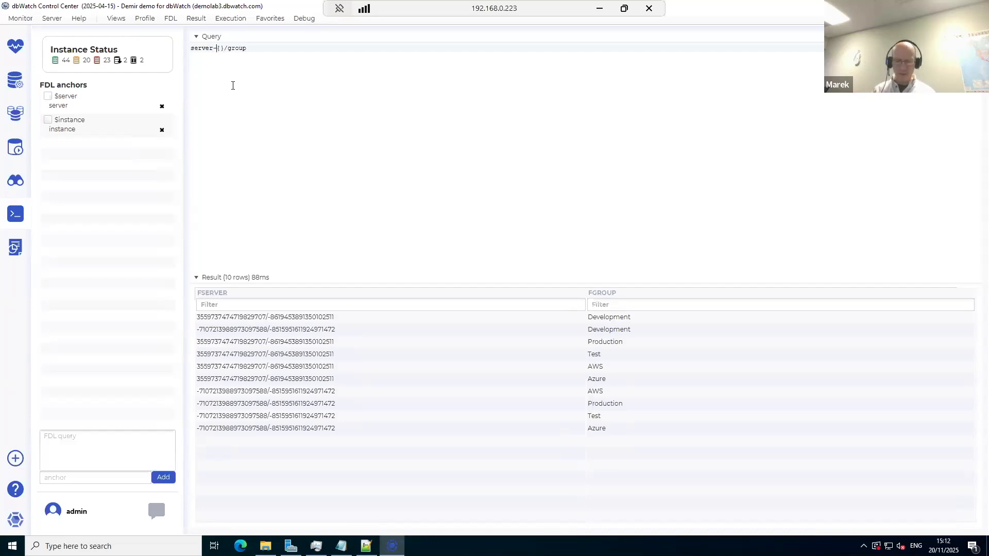
type(">")
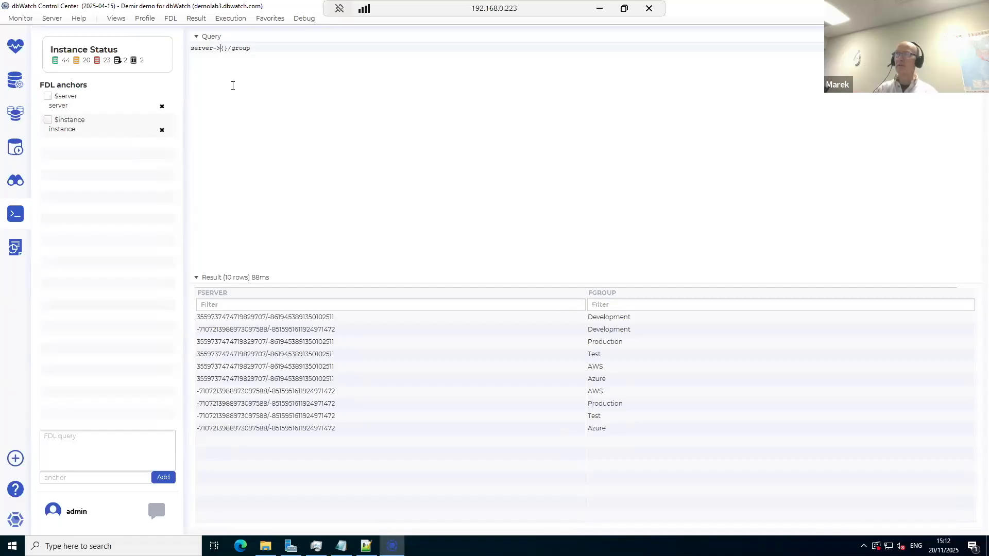
type("s")
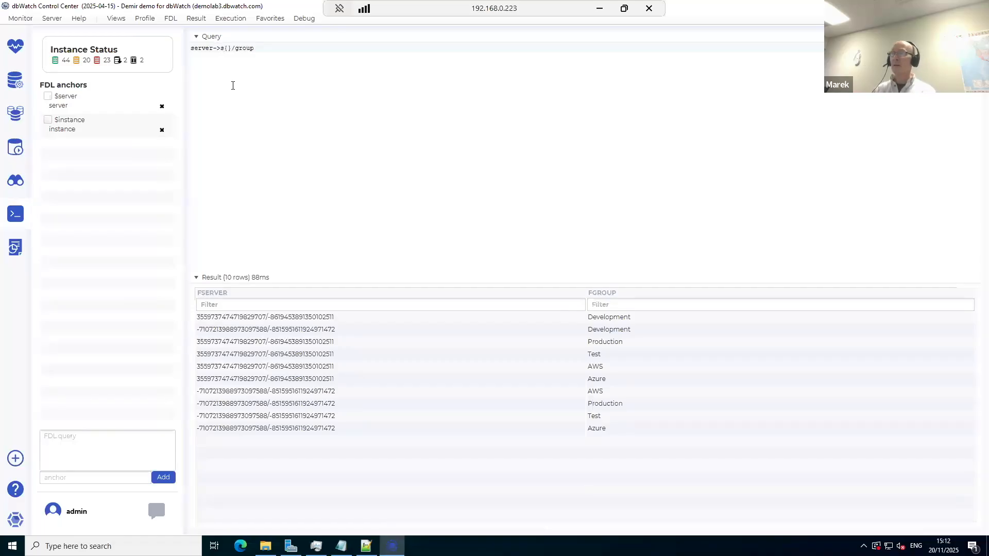
type("/name")
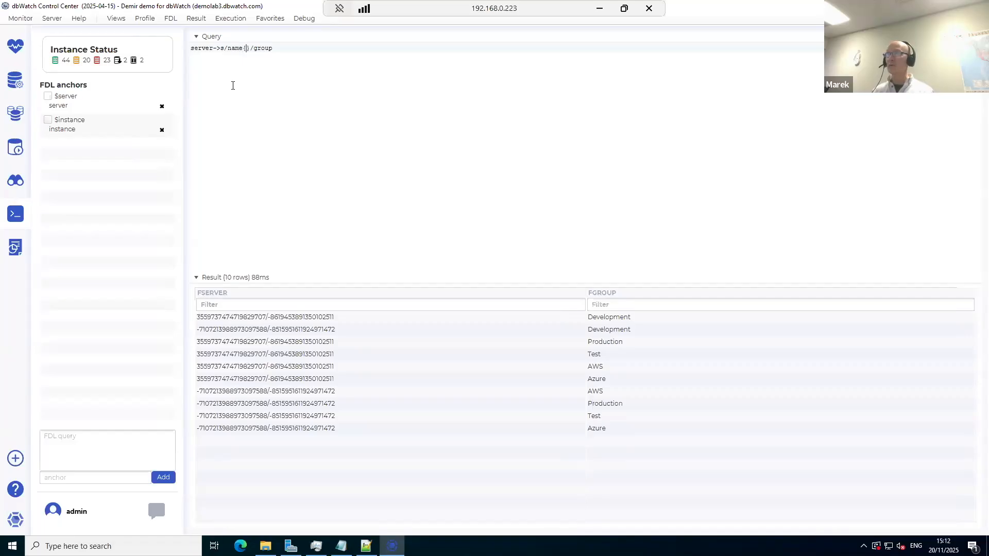
Step: Run only the server->s/name{} part of the query
key("shift+Left")
key("shift+Left")
key("shift+Left")
key("shift+Left")
key("shift+Left")
key("shift+Left")
key("shift+Left")
key("shift+Left")
key("shift+Left")
key("shift+Left")
key("shift+Left")
key("shift+Left")
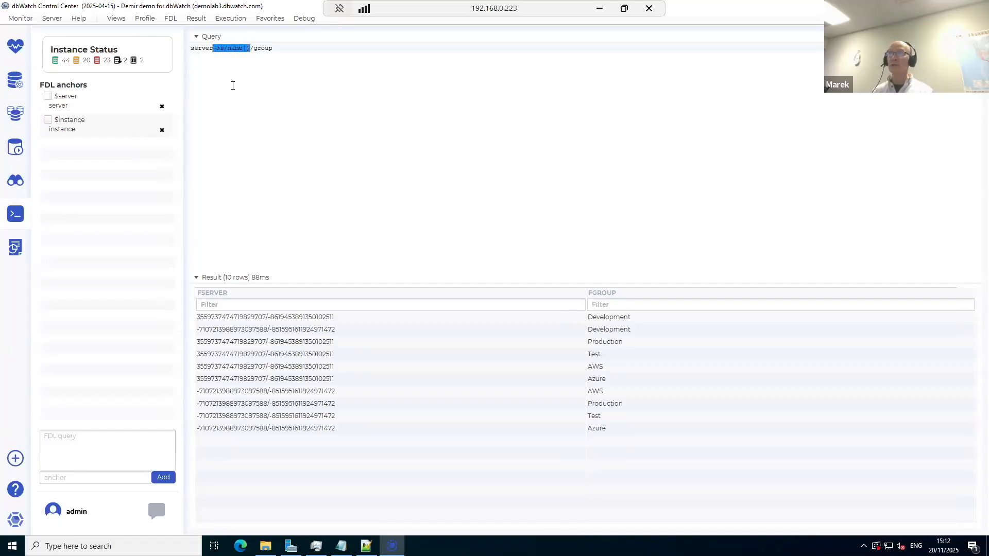
key("shift+Left")
key("shift+Left")
key("shift+Left")
key("shift+Left")
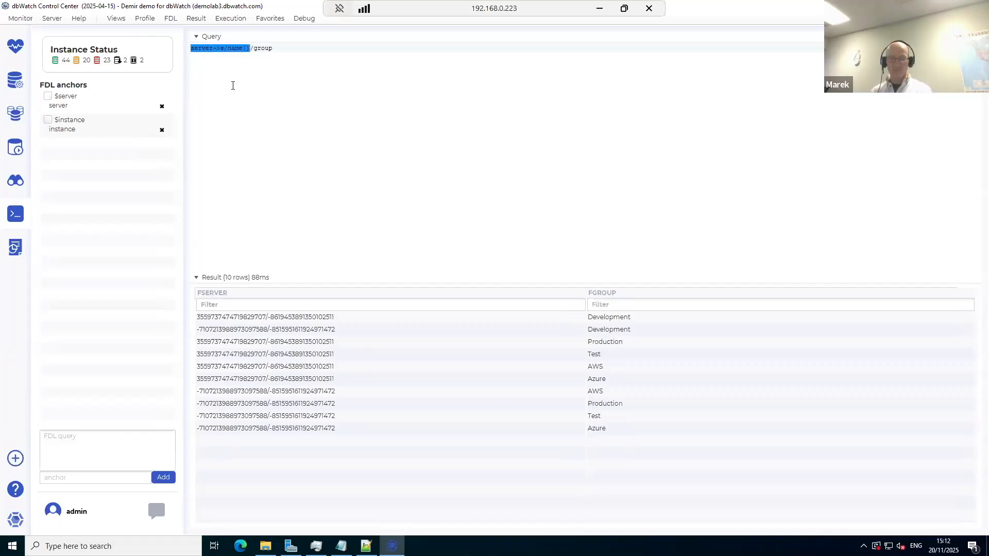
key("ctrl+Return")
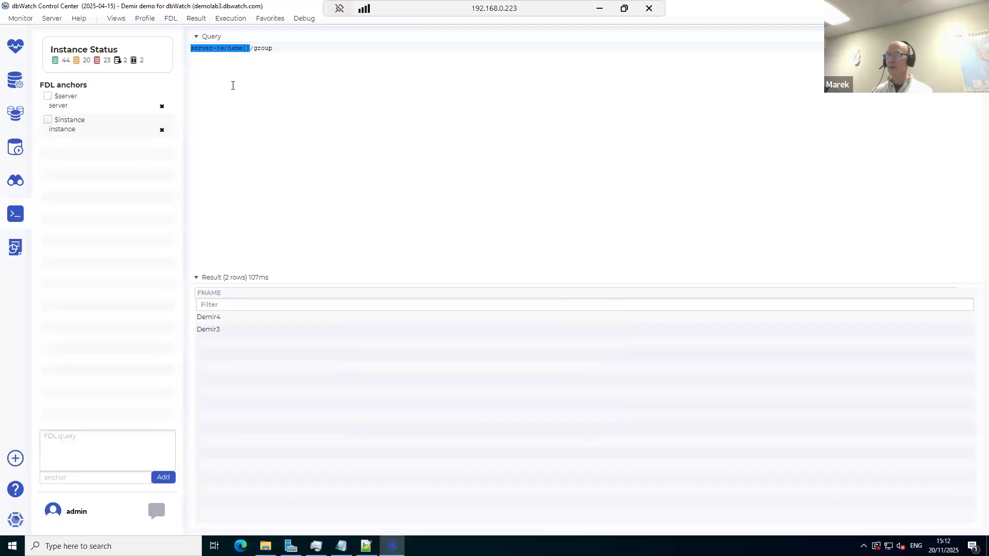
Step: Add a $ reference before group and braces after it, and try running server->s/name{}/$/group{}
key("Right")
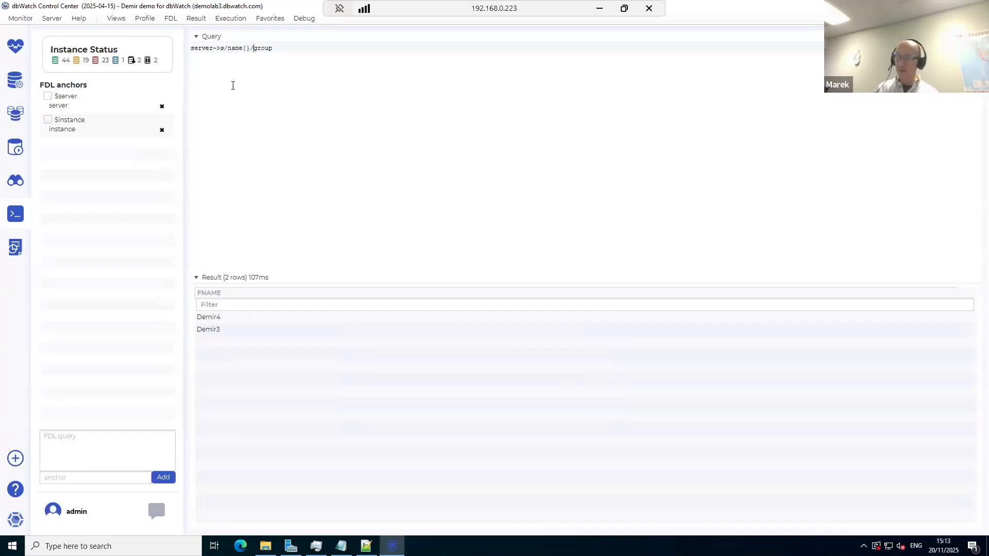
type("$")
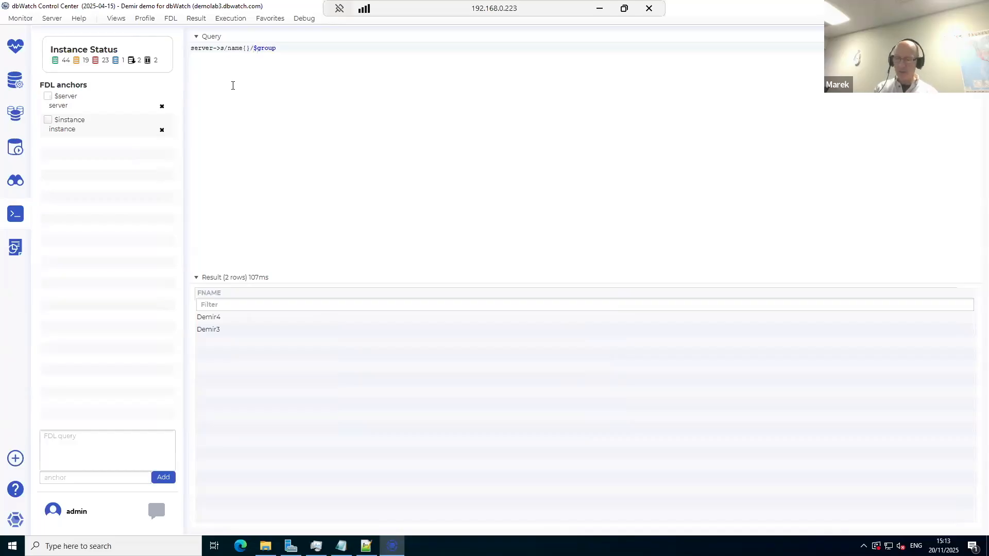
type("/")
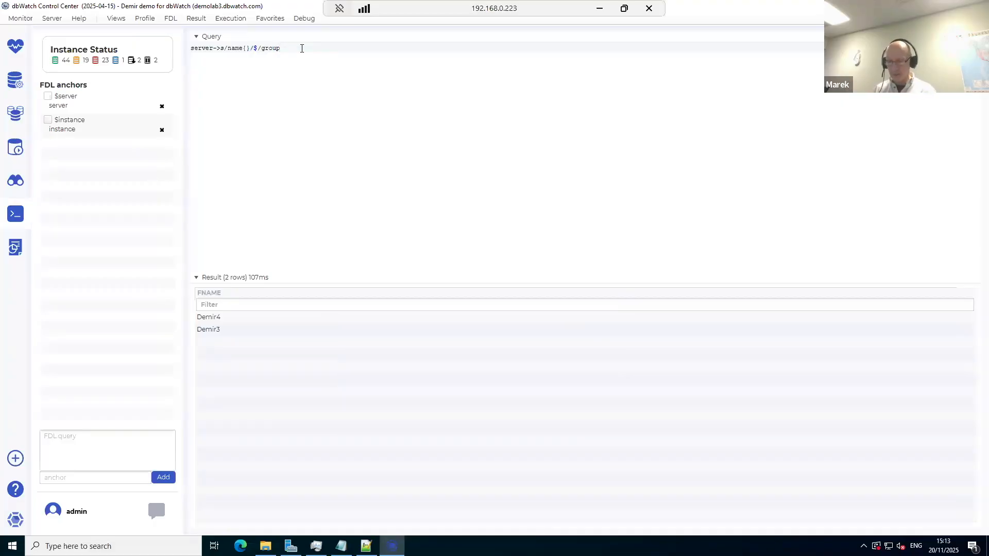
type("{}")
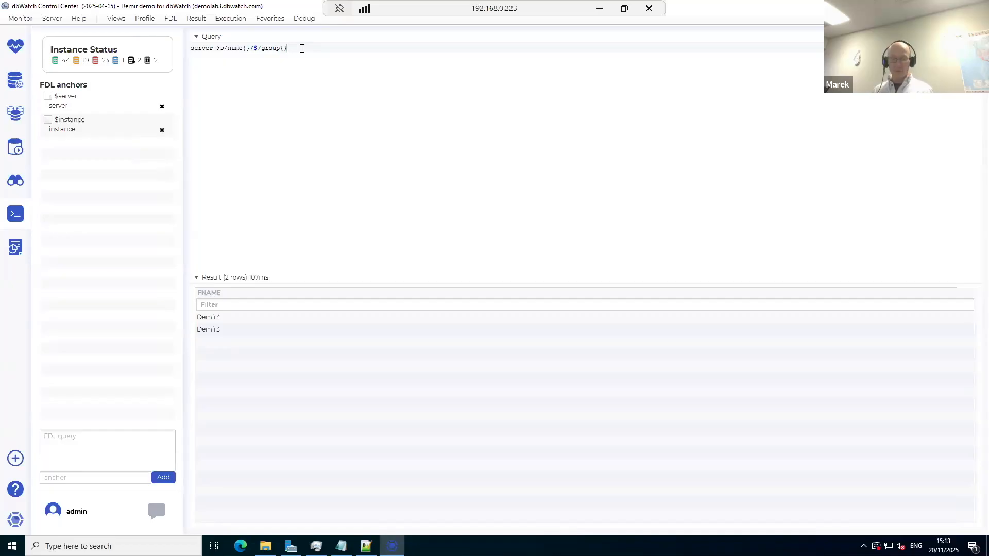
key("ctrl+Return")
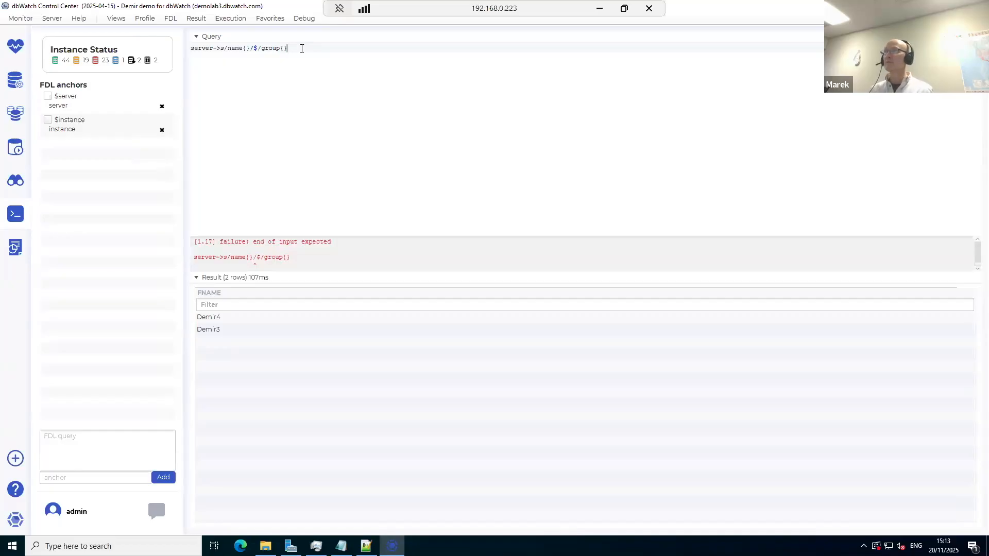
Step: Complete the variable reference as $s and run the query server->s/name{}/$s/group{}
left_click(258, 47)
type("s")
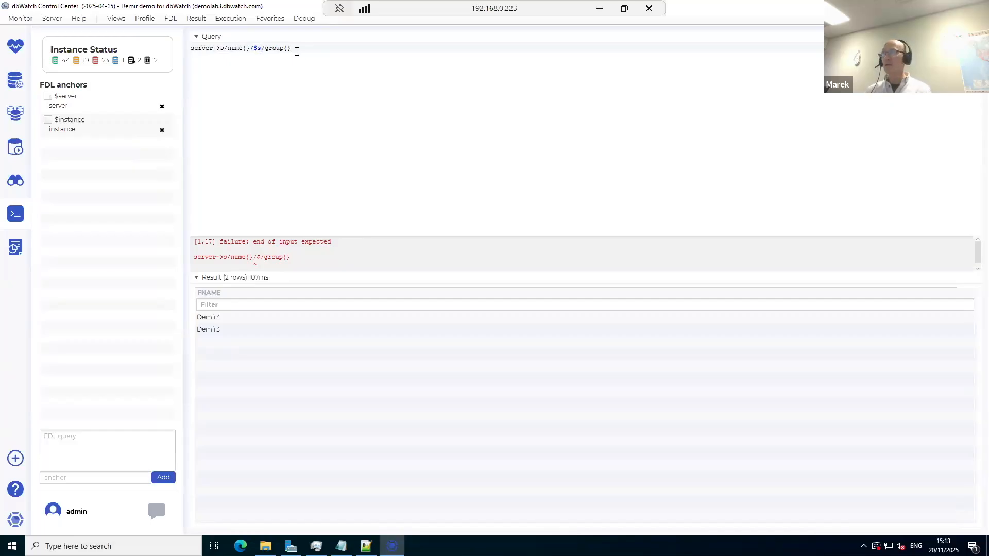
key("ctrl+Return")
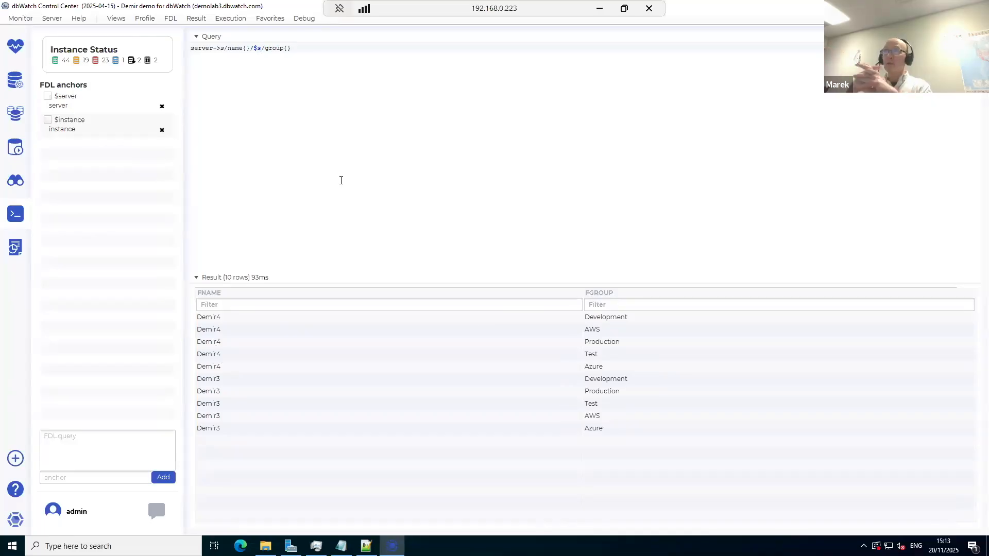
Step: Replace group with instance in the query and run it, and extend that part to instance/name, making server->s/name{}/$s/instance/name{}
left_click(20, 48)
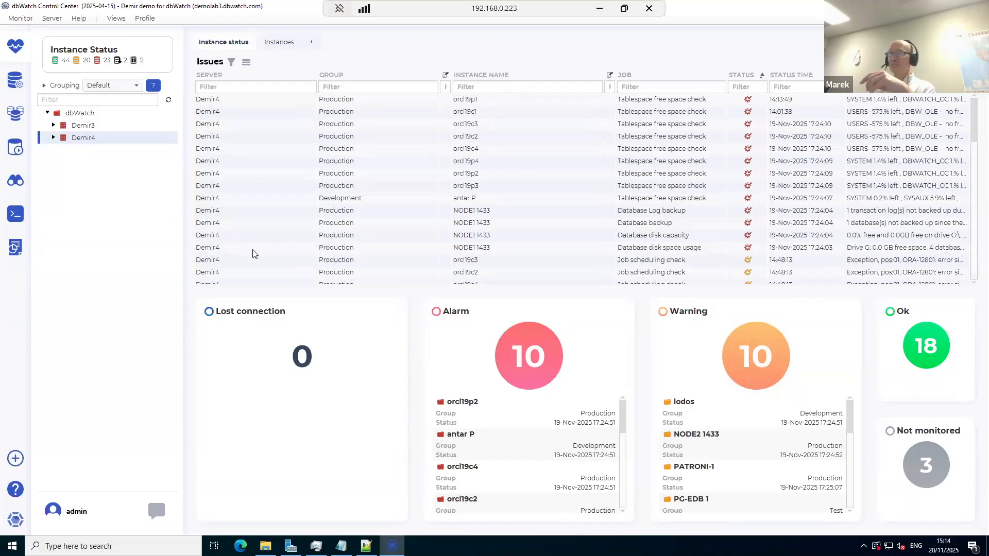
left_click(16, 214)
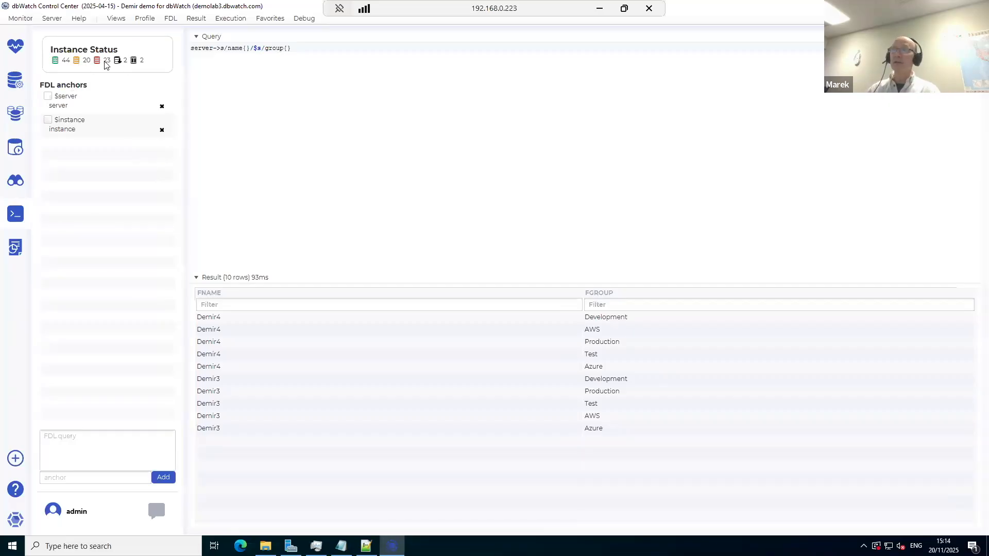
double_click(271, 47)
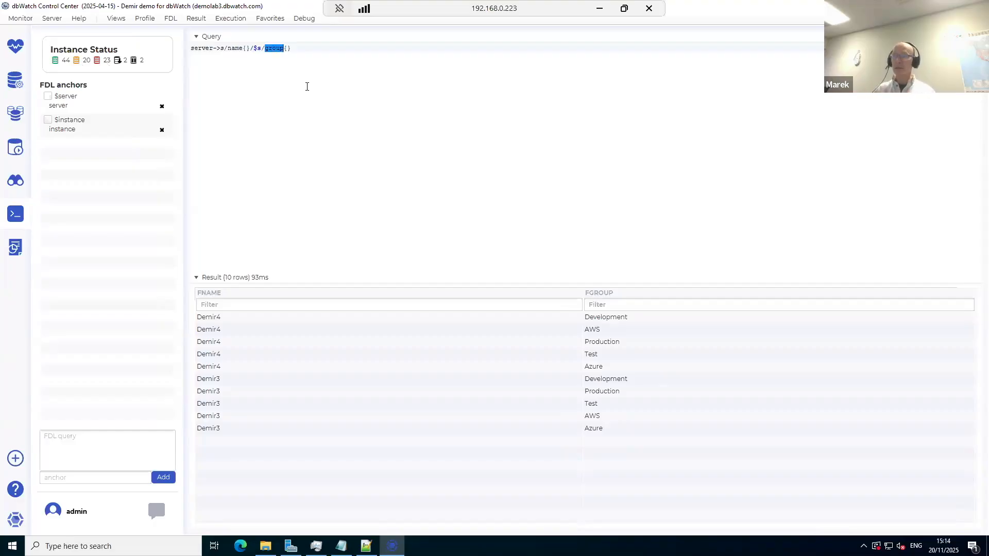
type("instance")
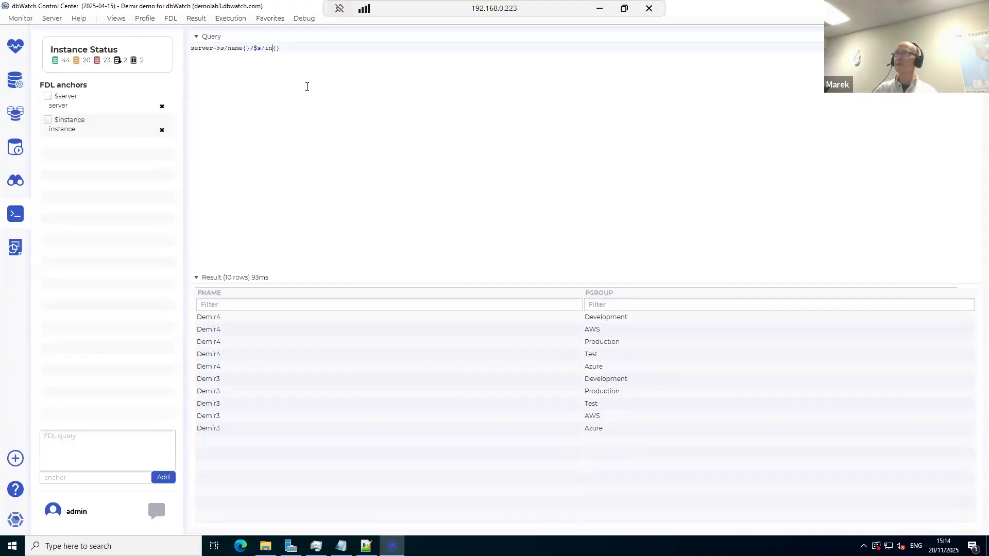
key("ctrl+Return")
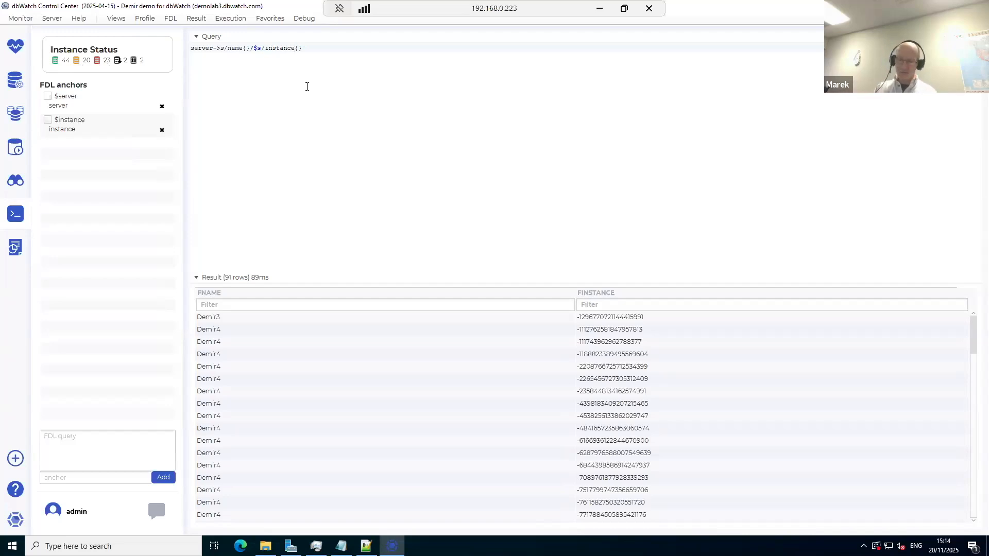
type("/name")
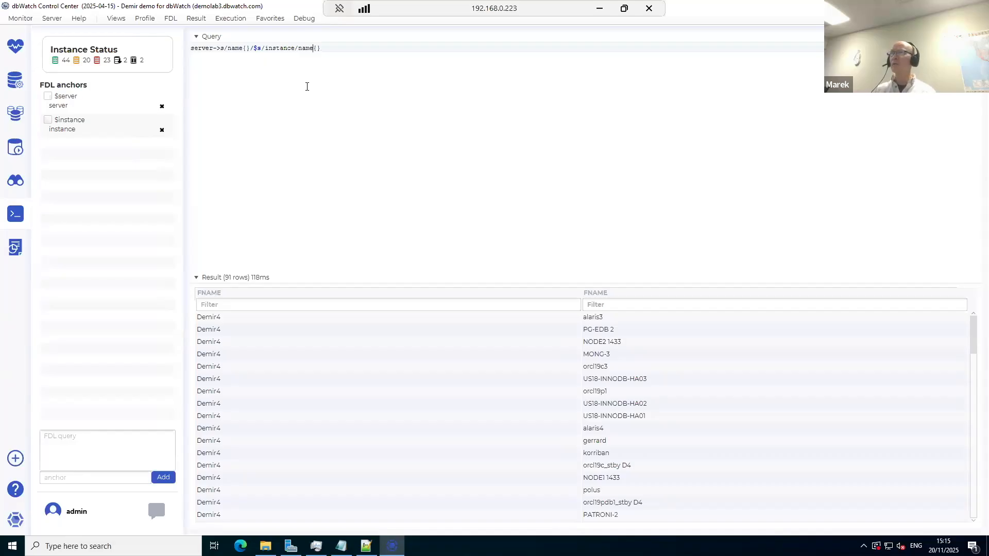
Step: Replace the instance's name property with db_count and run server->s/name{}/$s/instance/db_count{}
key("BackSpace")
key("BackSpace")
key("BackSpace")
key("BackSpace")
type("db_co")
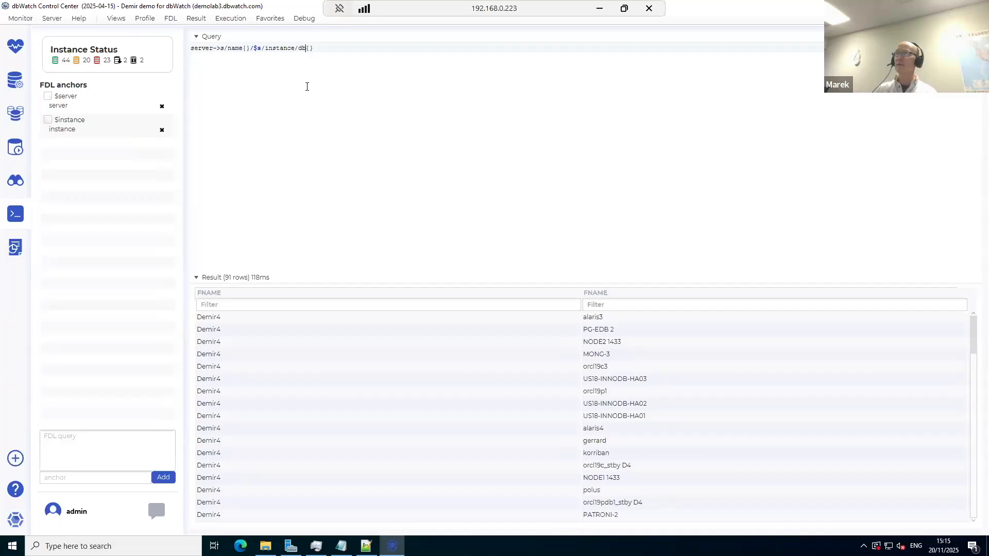
type("unt")
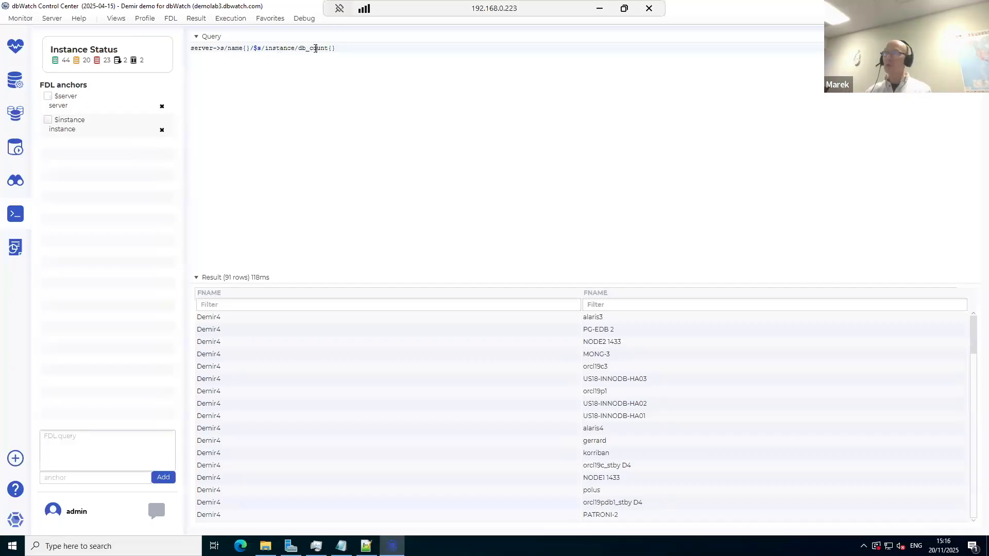
key("ctrl+Return")
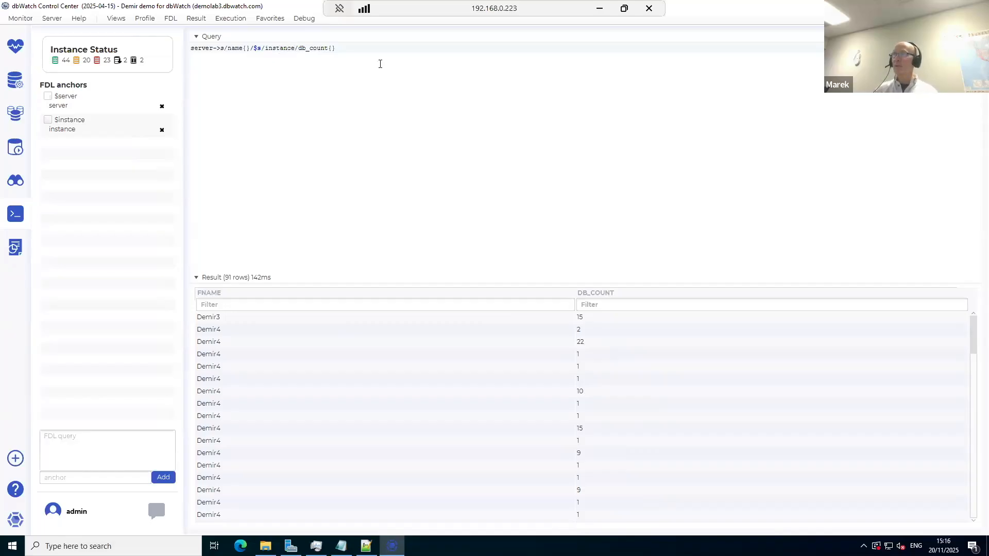
Step: Give the instance part the variable i, add its name{}, and put the $i reference before db_count{}
type("->i")
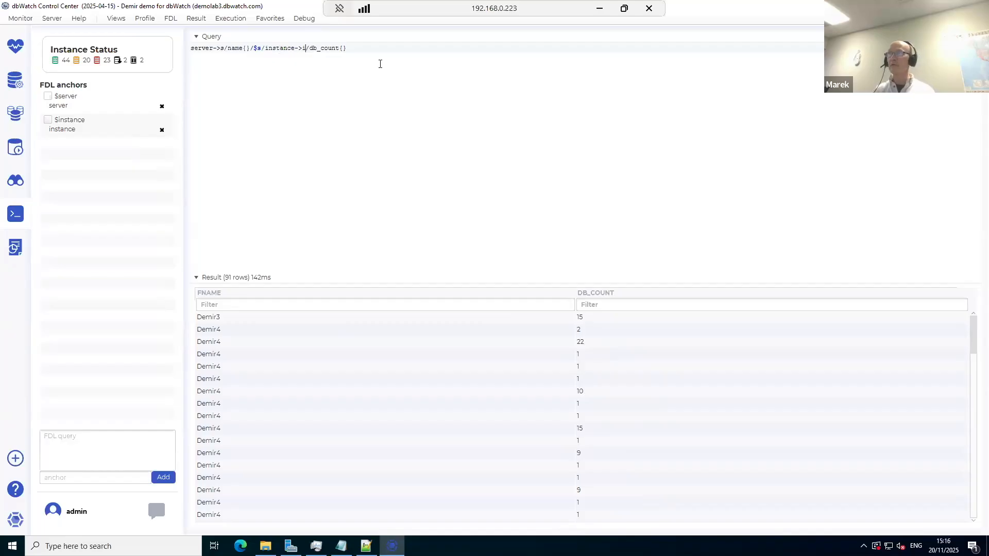
type("/name")
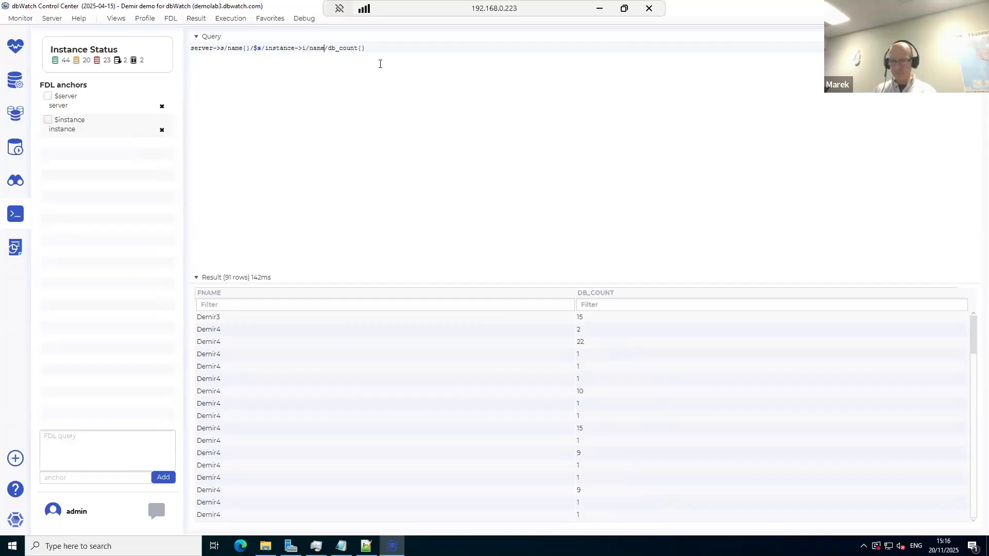
type("{}")
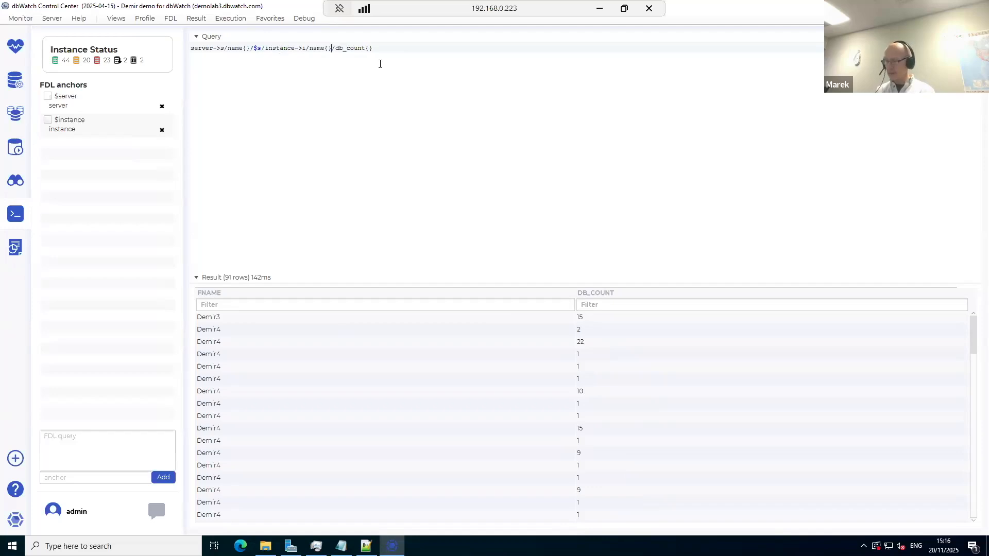
key("Right")
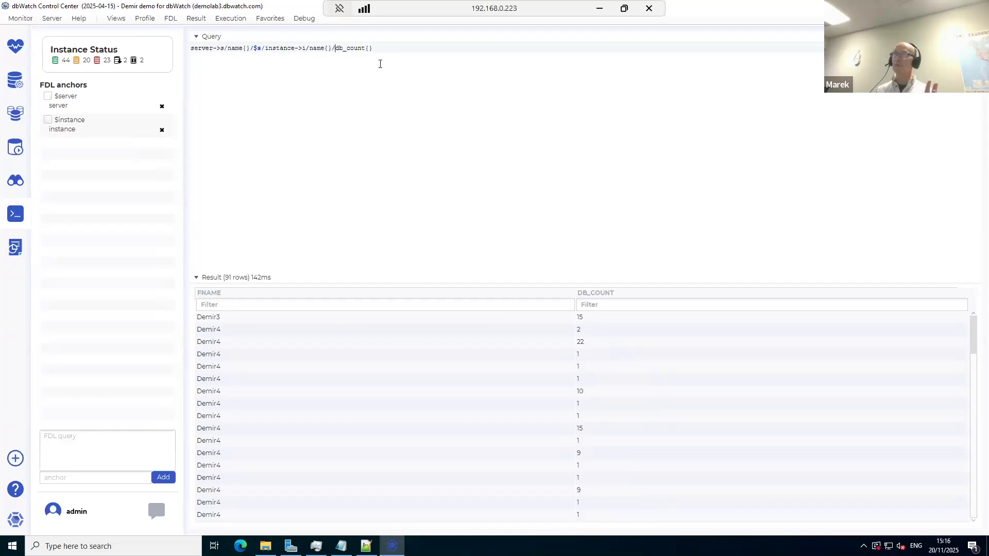
type("$")
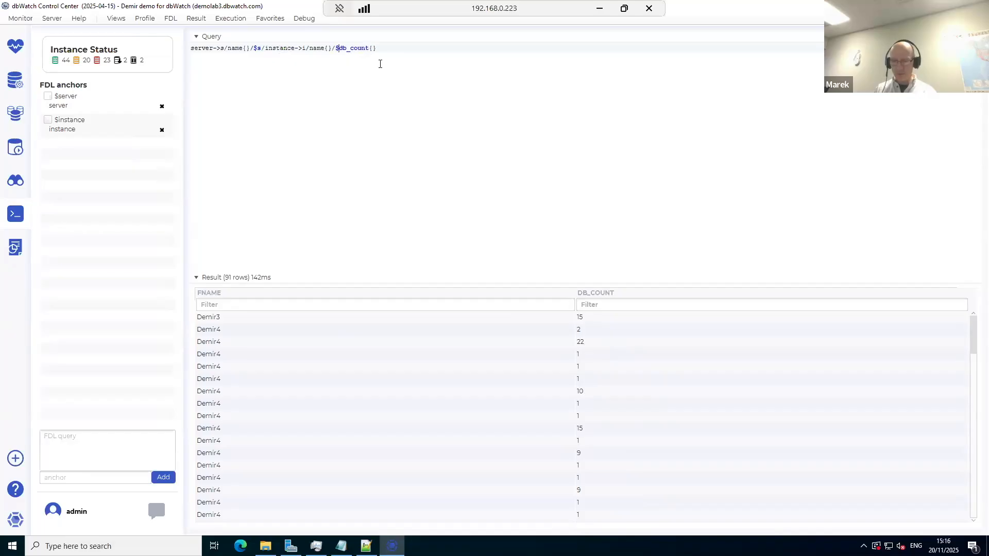
type("i/")
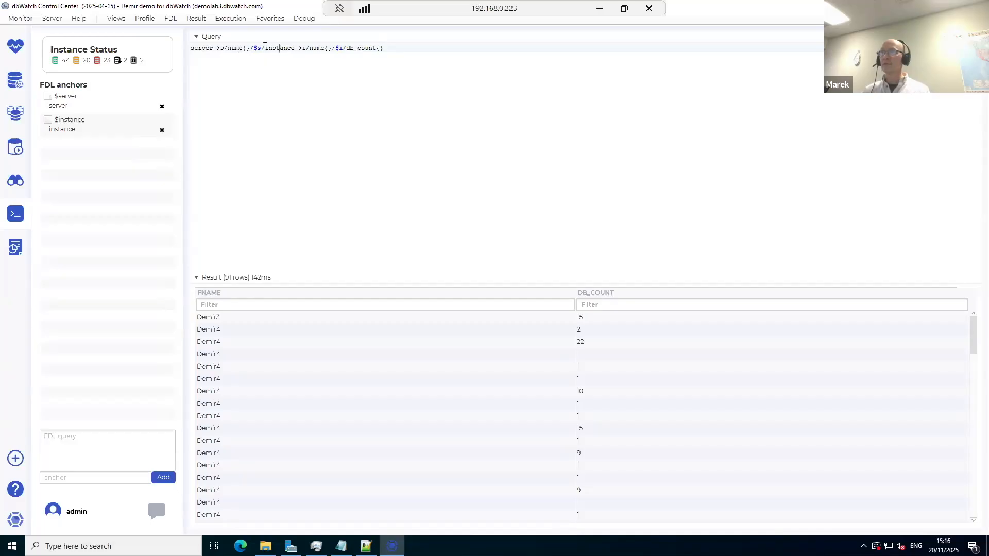
Step: Run the query server->s/name{}/$s/instance->i/name{}/$i/db_count{}
left_click_drag(262, 47, 253, 47)
double_click(366, 48)
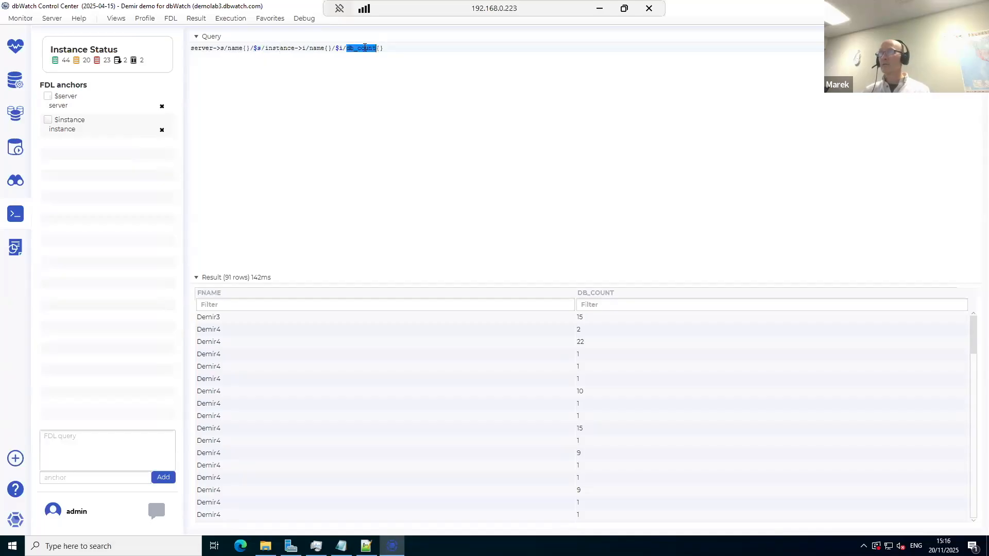
double_click(288, 48)
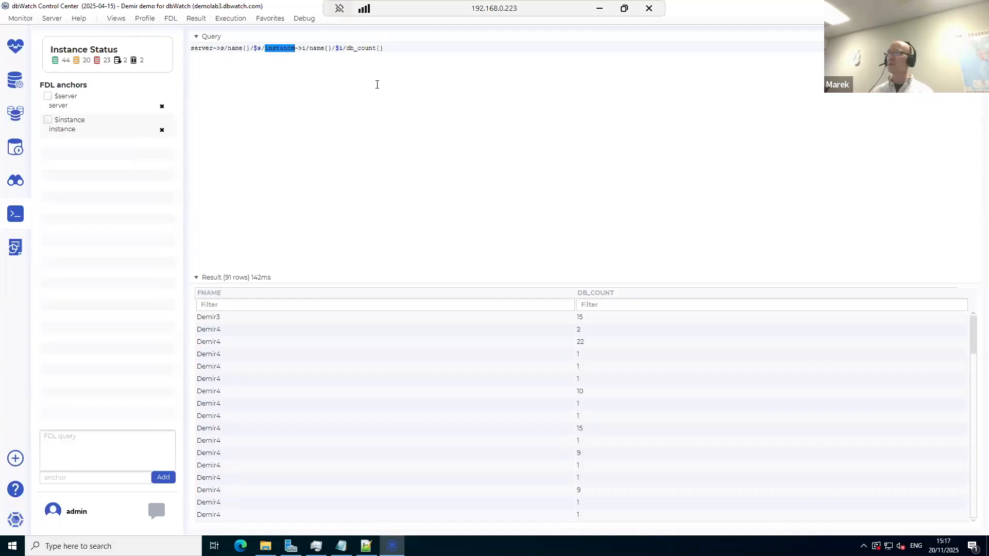
left_click(435, 49)
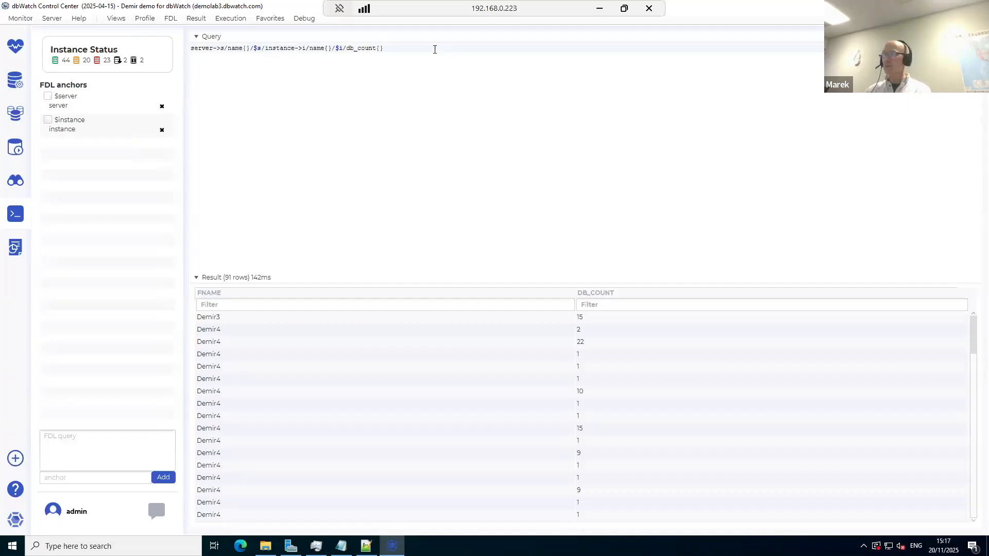
key("ctrl+Return")
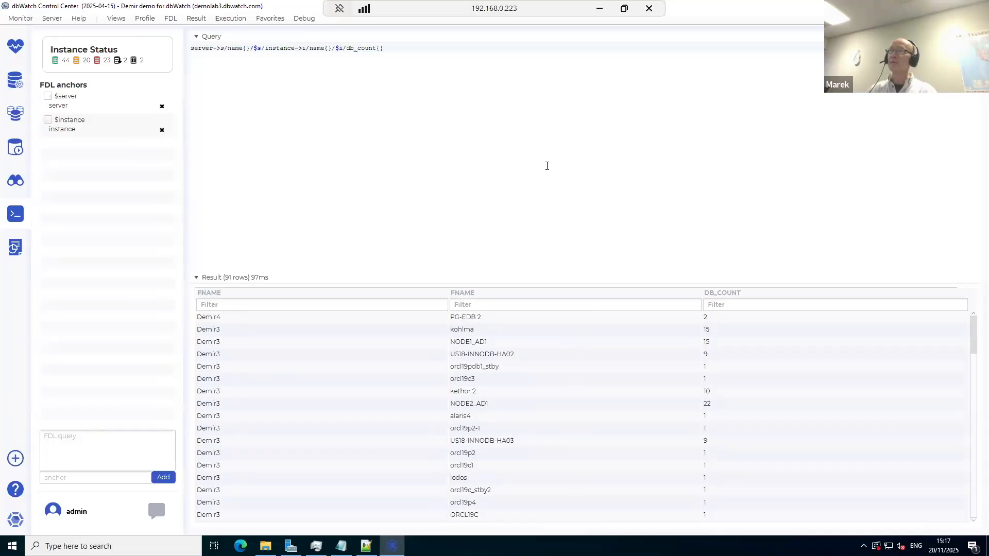
Step: Replace db_count with database at the end of the query and run it
double_click(357, 47)
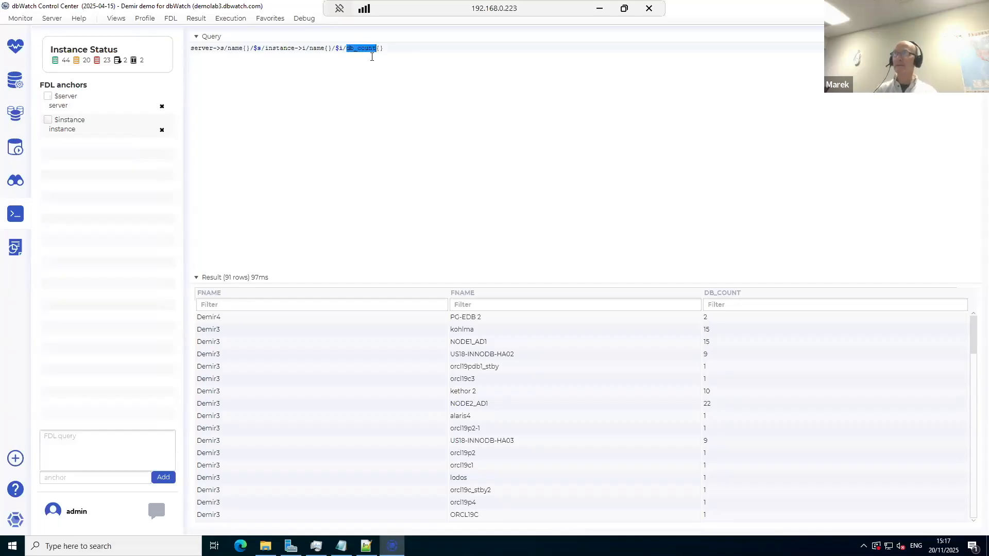
type("database")
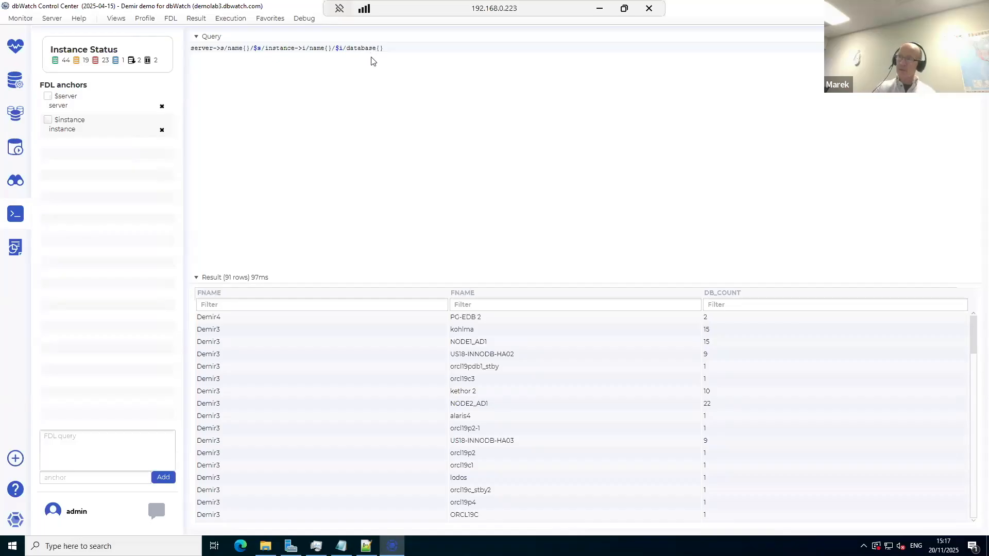
key("ctrl+Return")
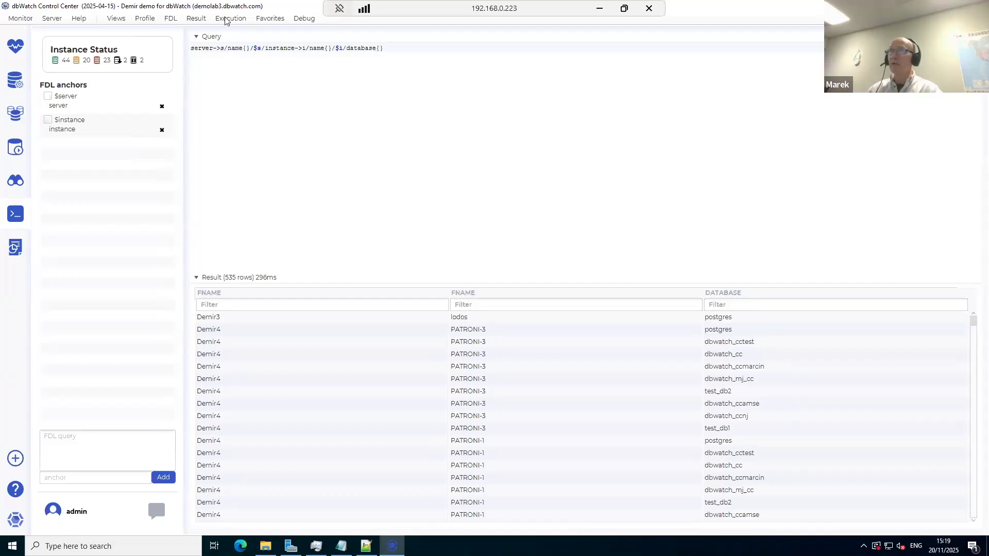
Step: Open the instance configuration of onderon in Demir4's Production group and show its metadata
left_click(14, 47)
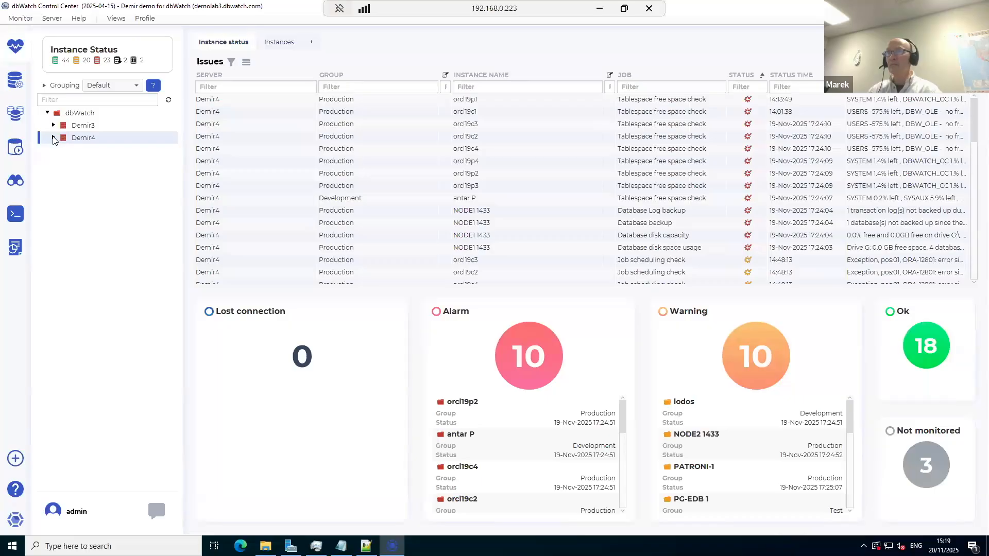
left_click(54, 138)
left_click(60, 175)
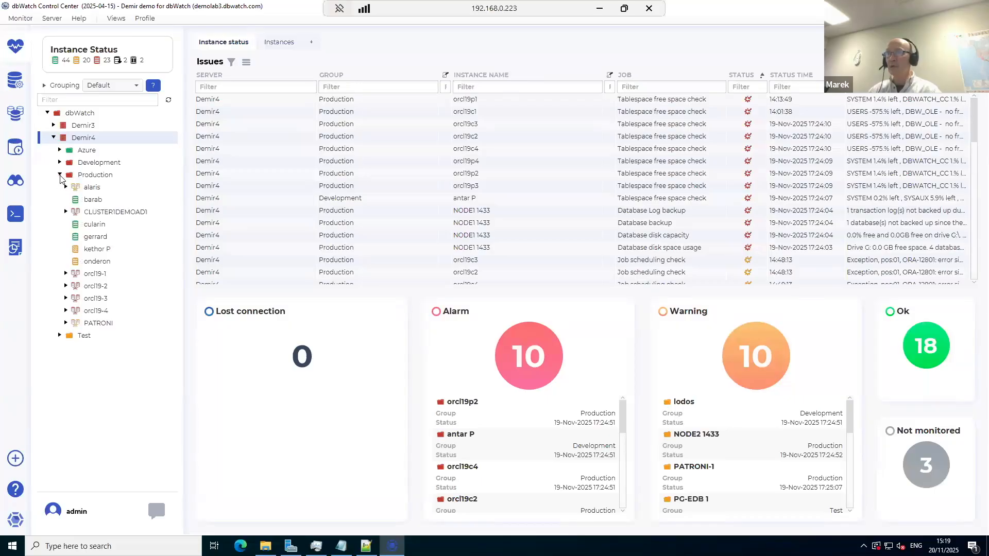
left_click(106, 263)
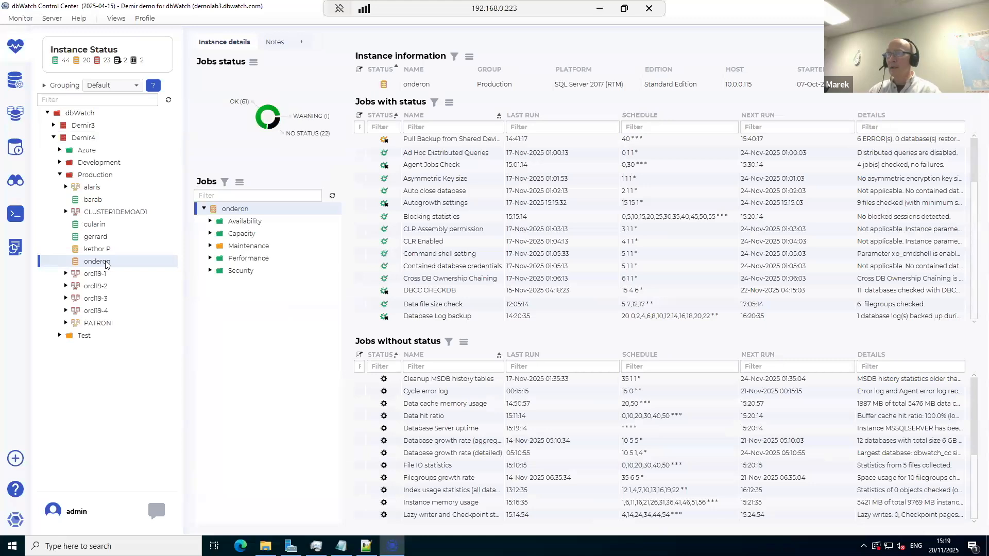
right_click(106, 263)
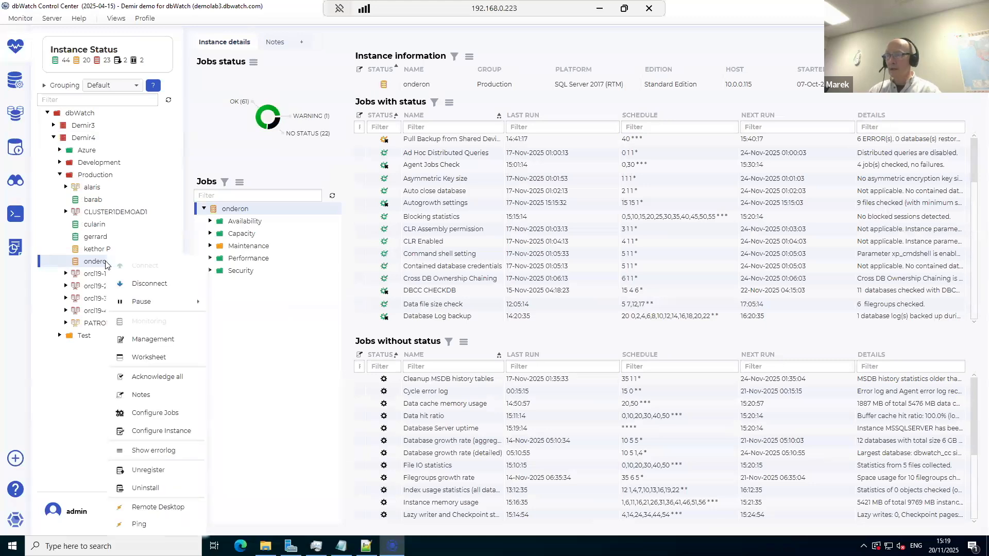
left_click(156, 431)
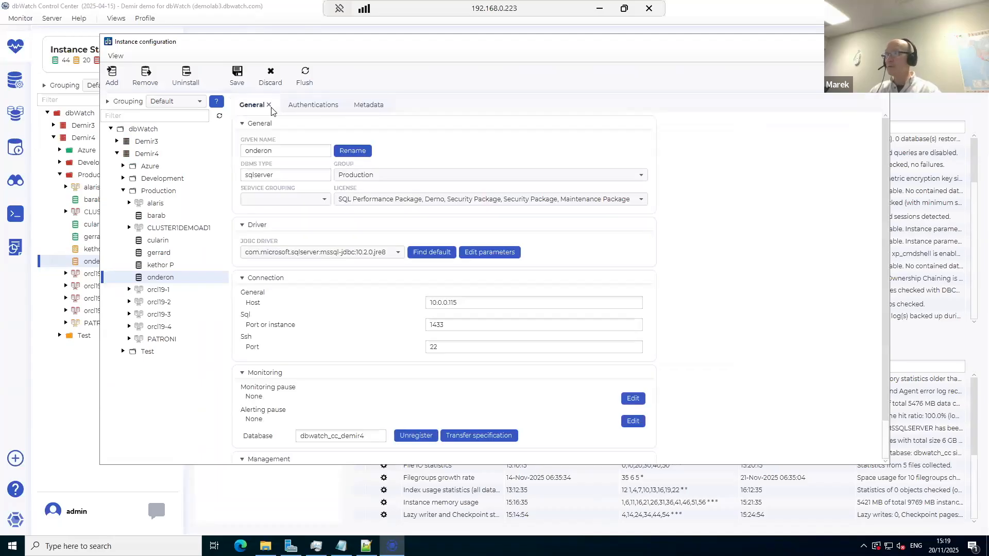
left_click(314, 105)
left_click(362, 106)
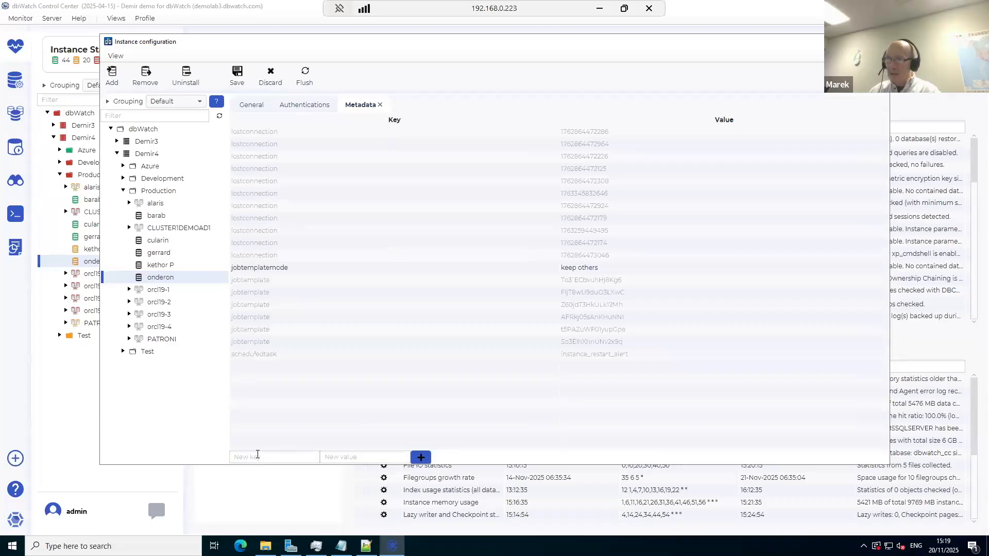
Step: Add the metadata key company with the value IBM to the onderon instance and save the configuration
left_click(278, 453)
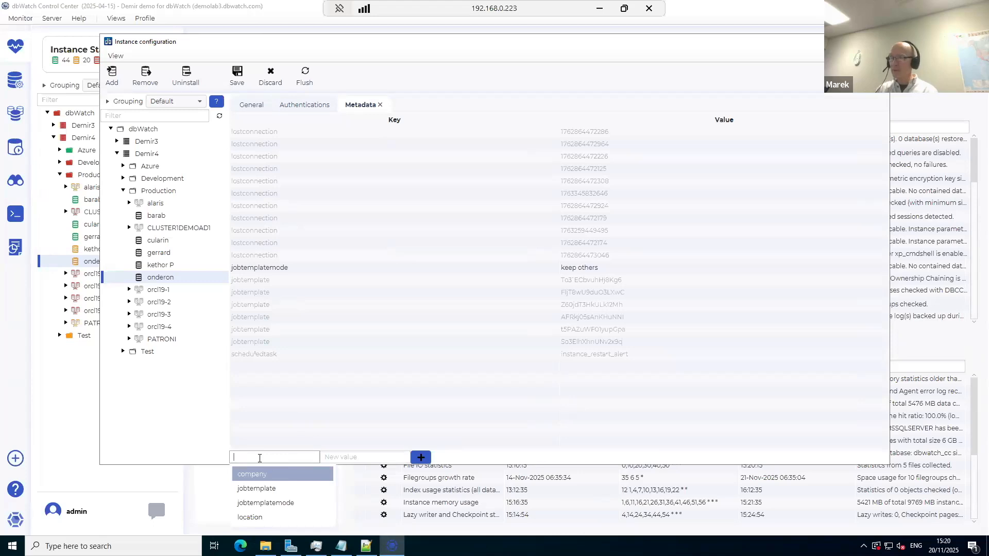
type("compan")
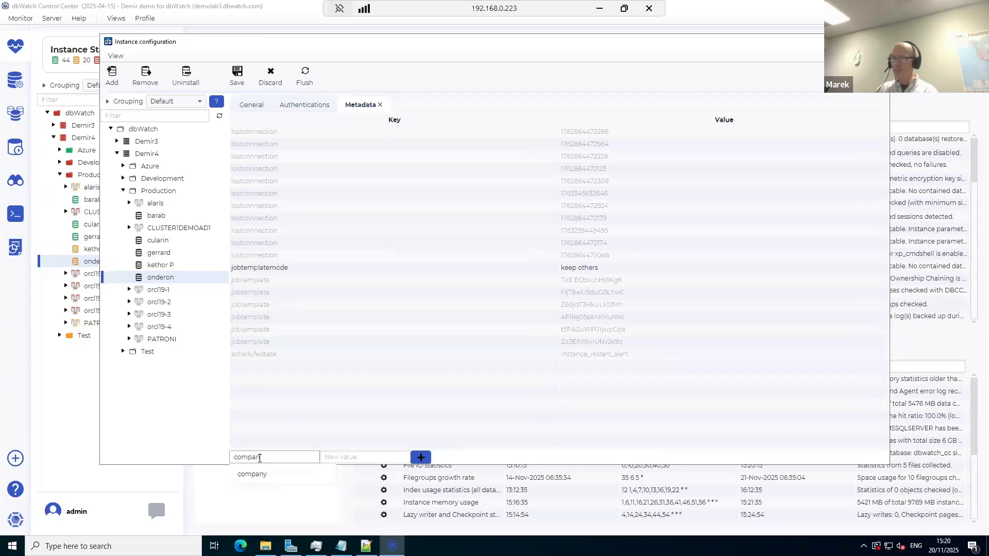
type("y")
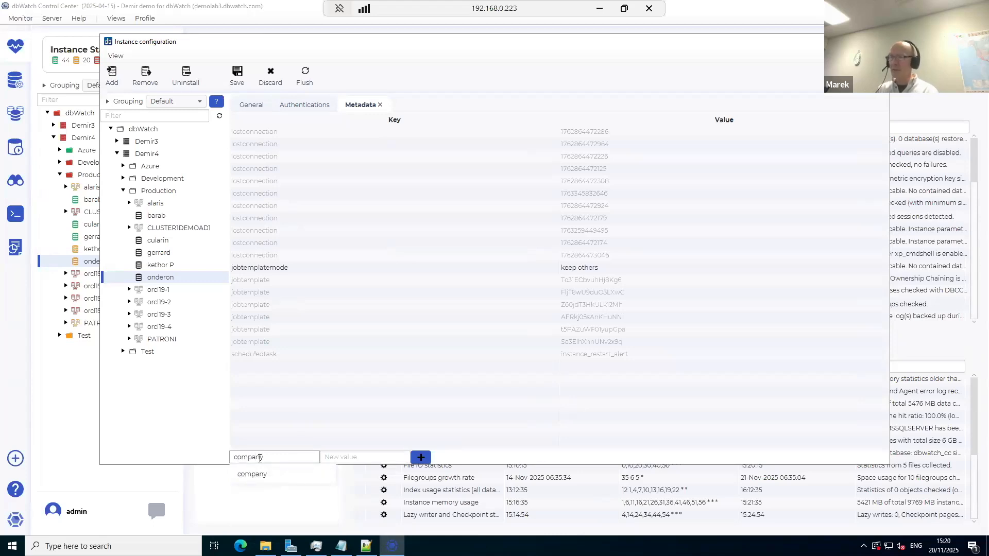
left_click(339, 454)
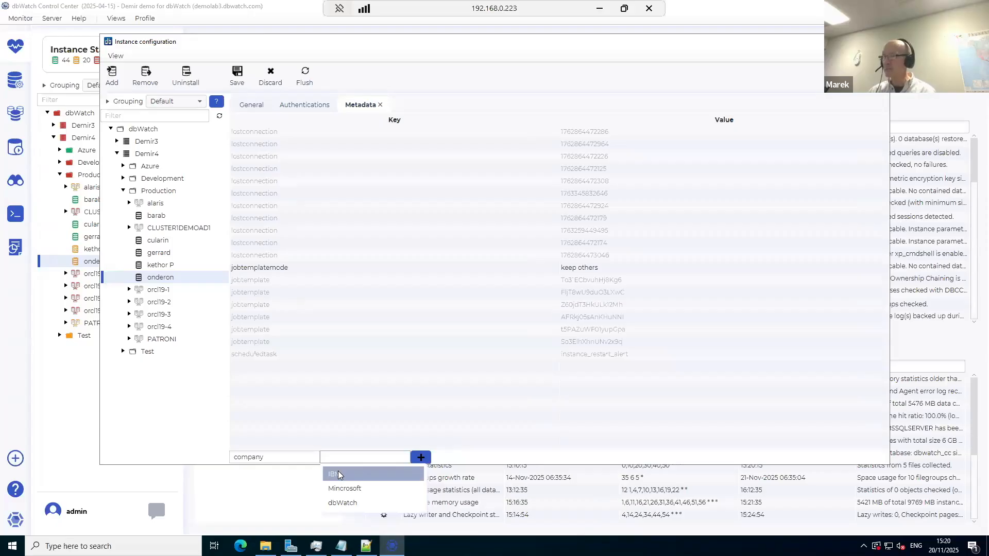
left_click(338, 474)
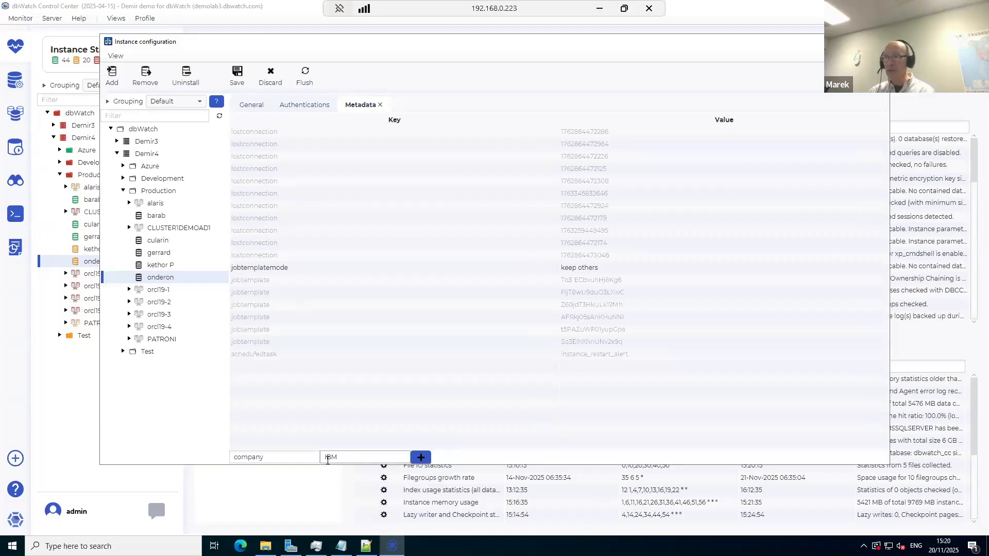
left_click(421, 457)
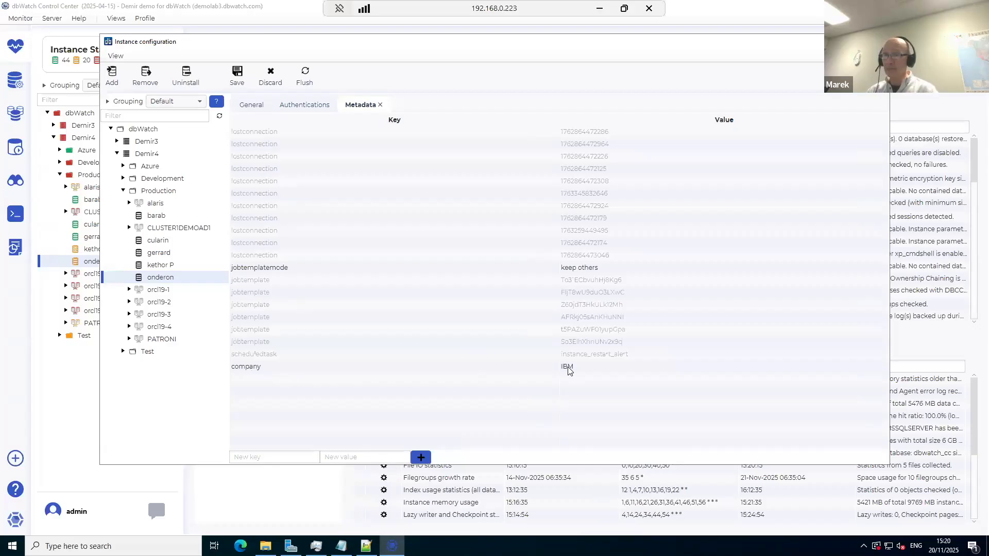
left_click(237, 74)
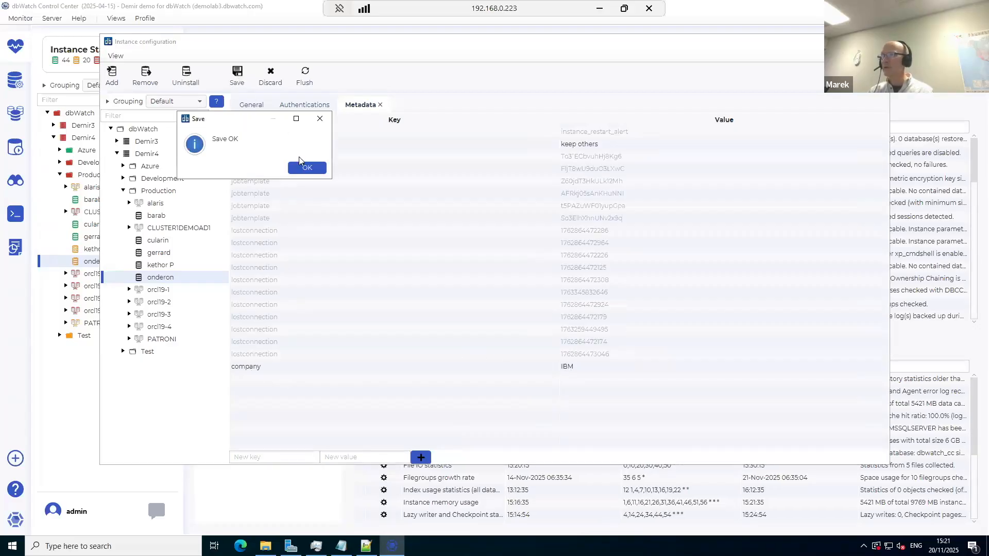
Step: Try to add the metadata key dbw_name with a person's first name as its value to the onderon instance
left_click(305, 168)
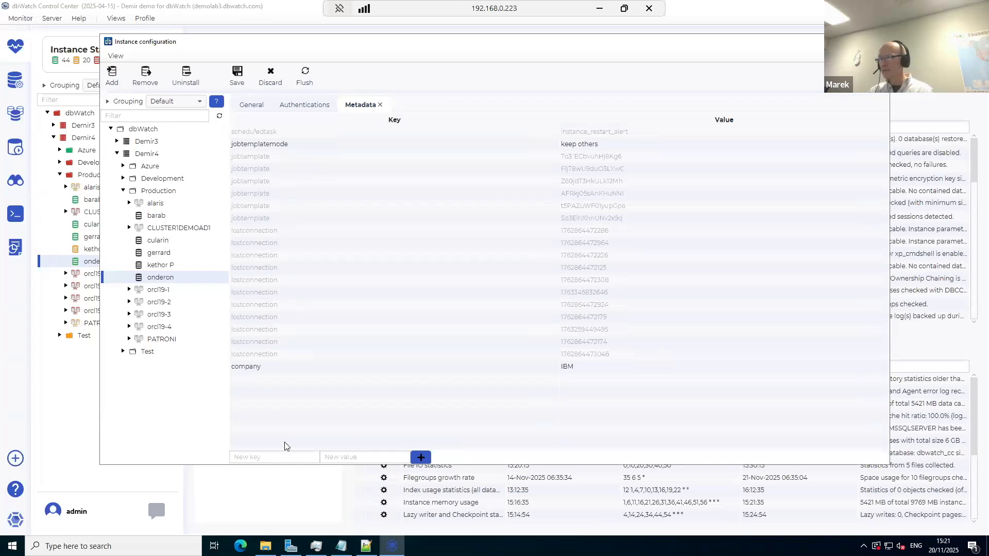
left_click(284, 456)
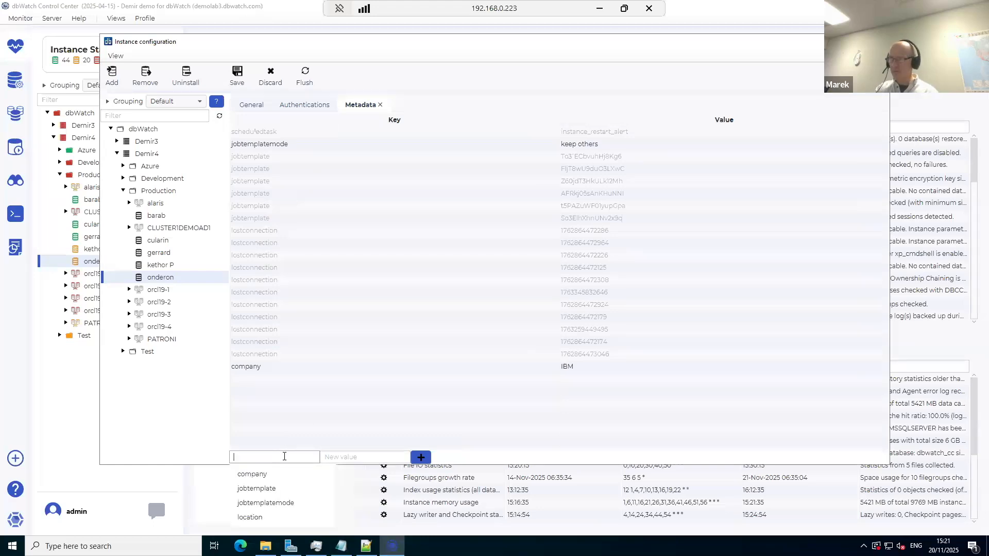
type("dbw_name")
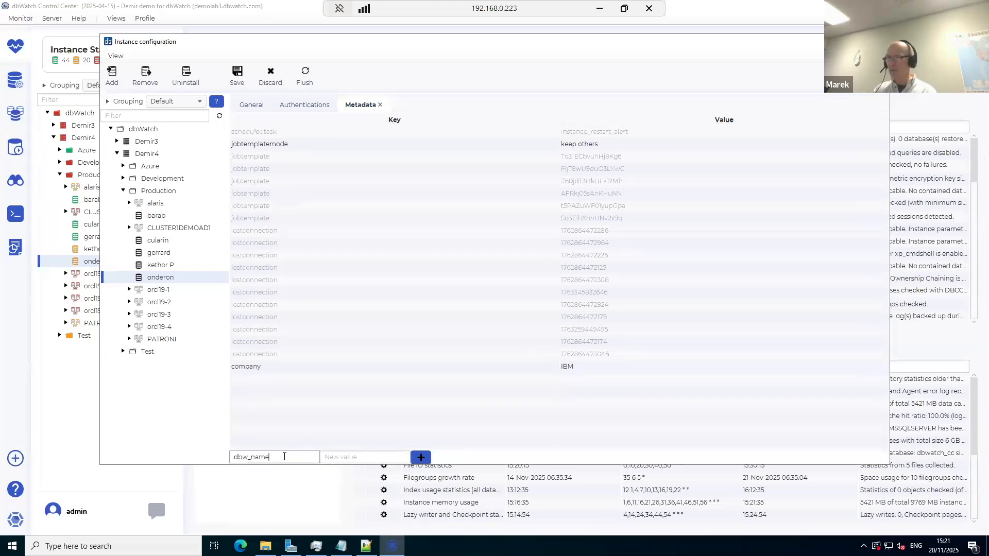
key("Tab")
type("Marek")
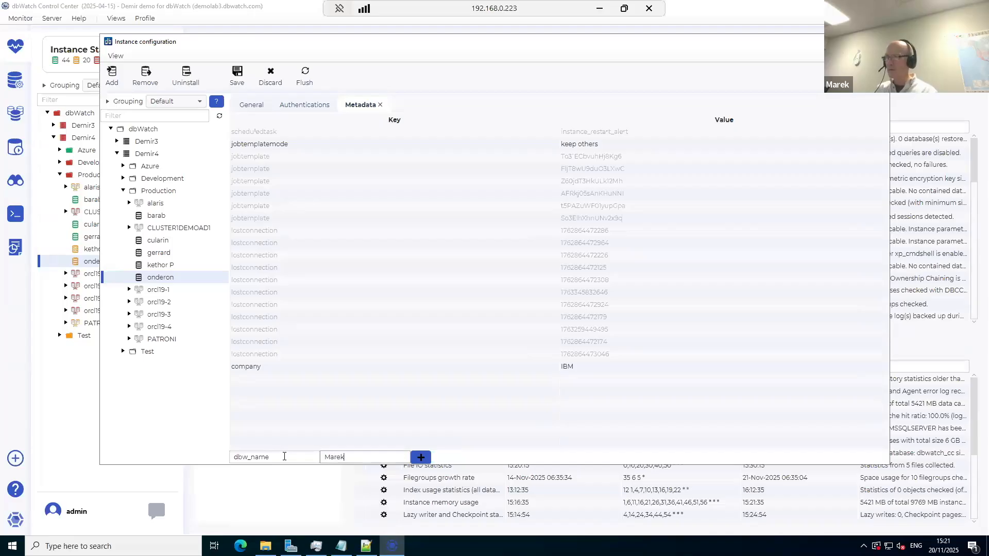
left_click(422, 458)
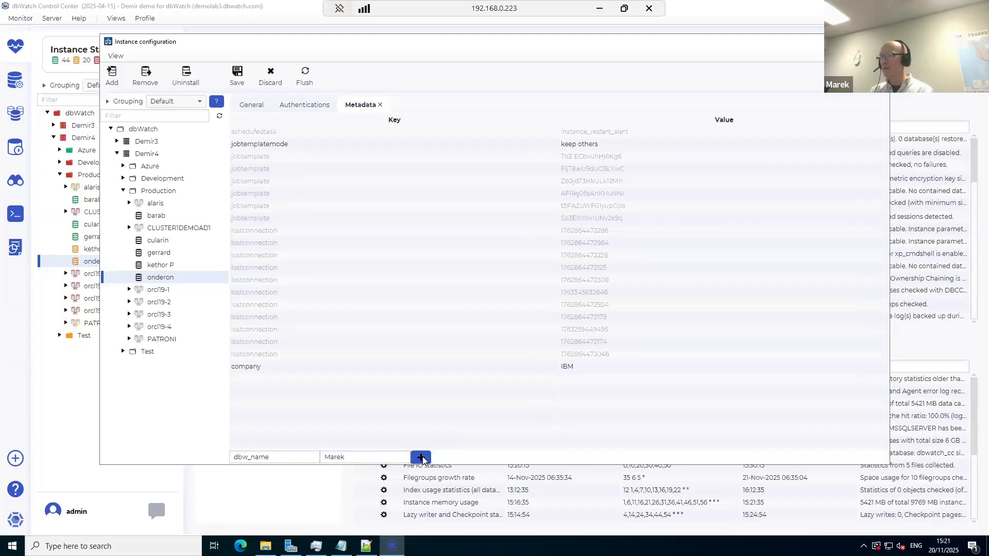
left_click(389, 452)
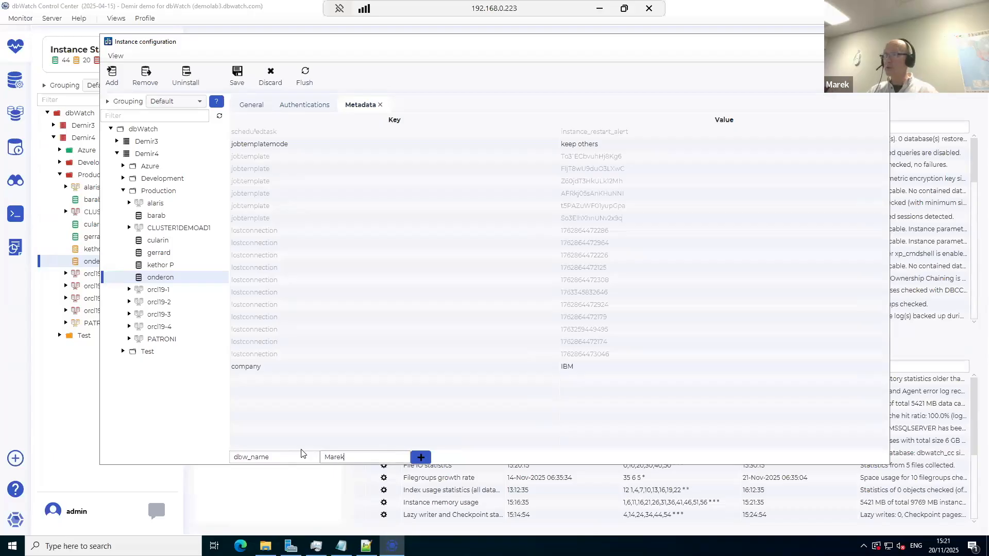
Step: Save the onderon configuration again with the company entry selected and close the instance configuration
left_click(339, 371)
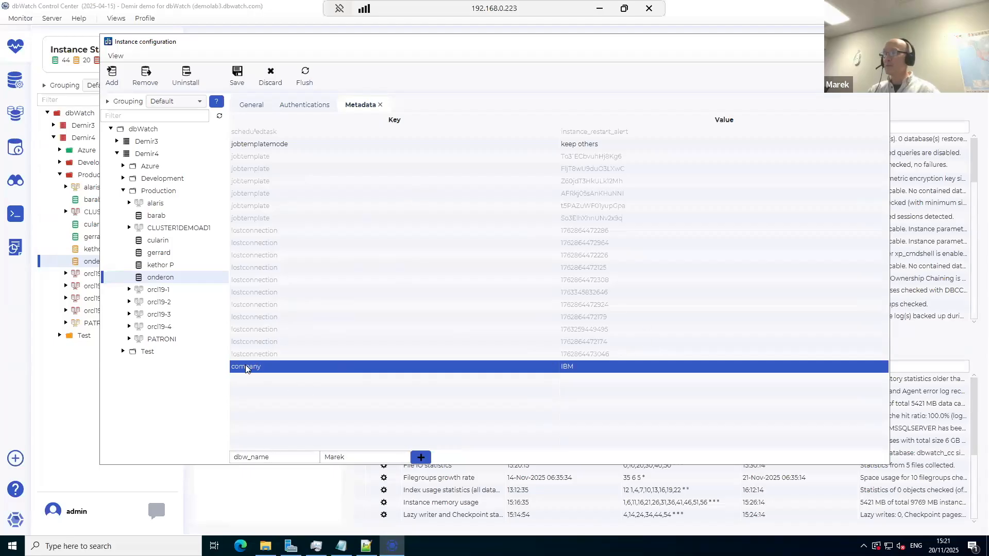
left_click(244, 81)
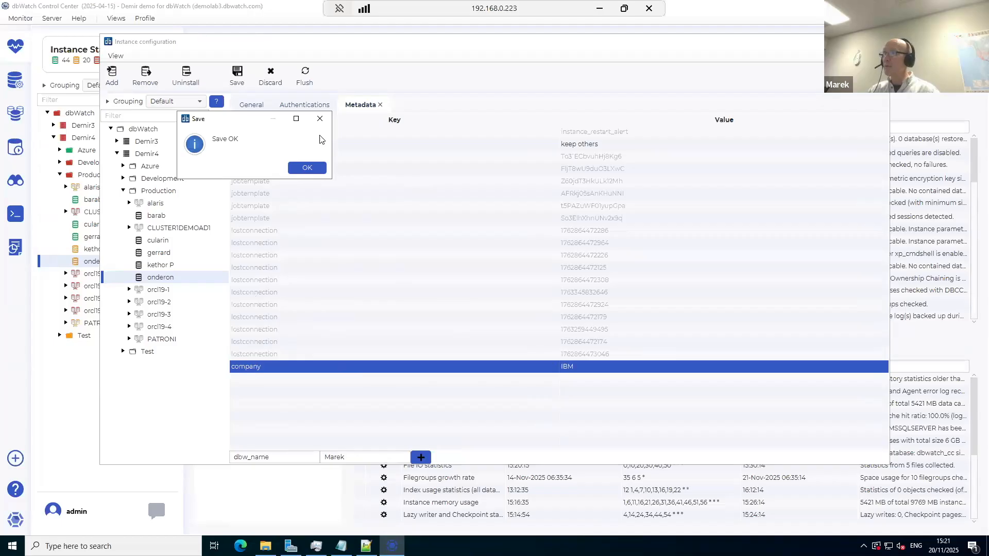
left_click(319, 120)
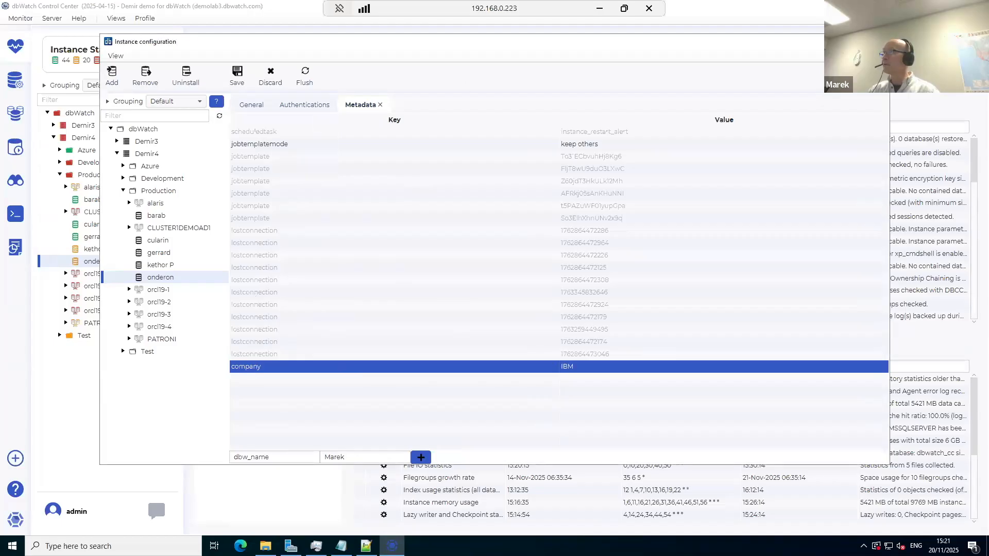
left_click(877, 42)
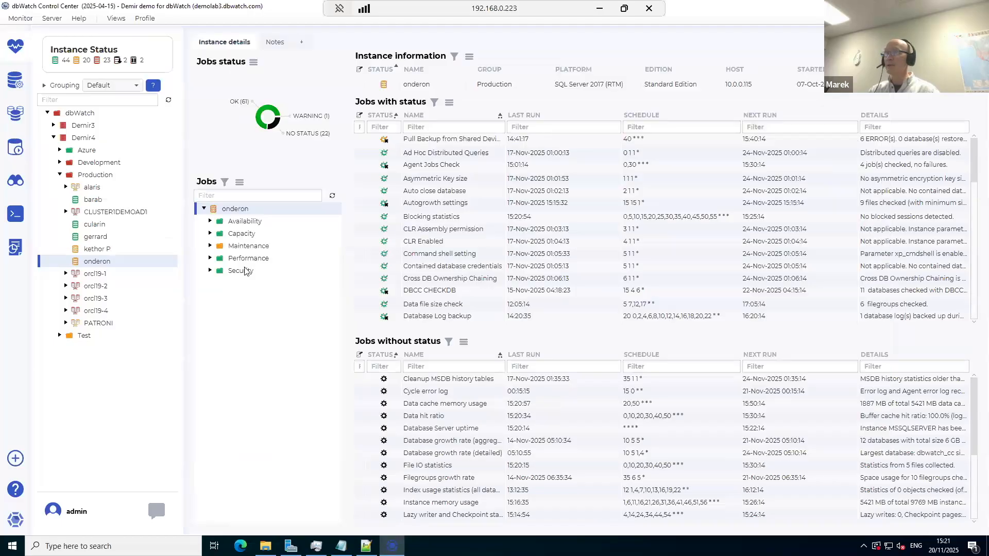
Step: Return to the FDL query, replace database with company at its end, and run it
left_click(16, 214)
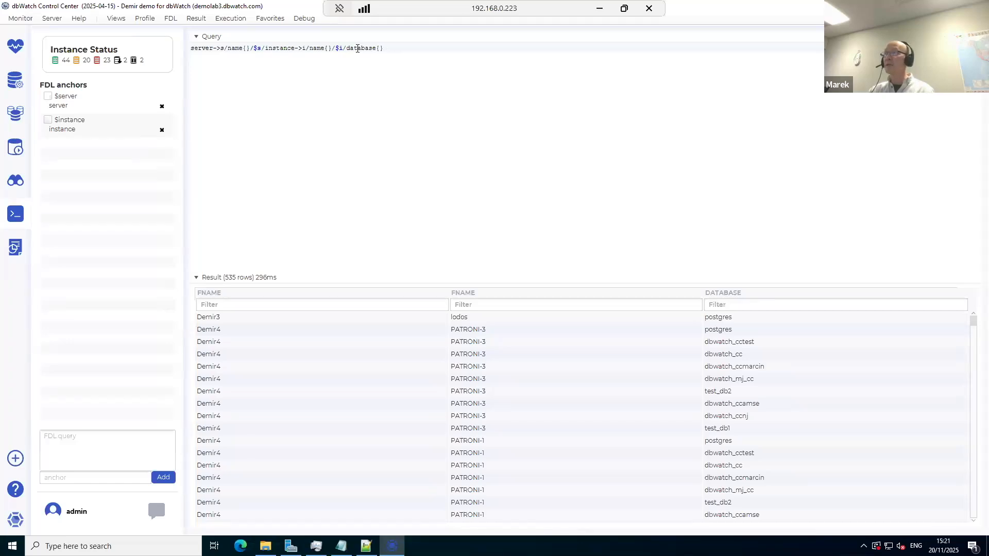
double_click(357, 47)
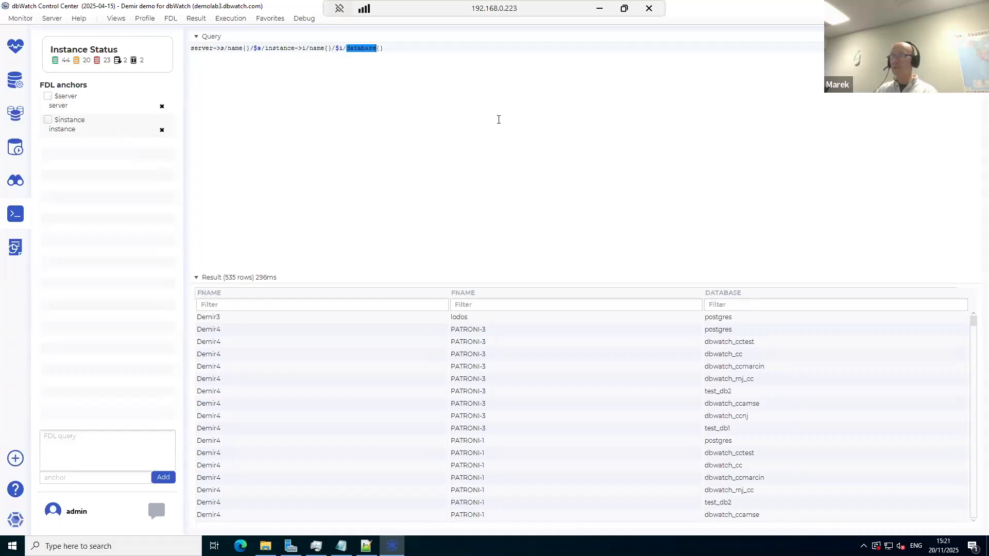
type("compan")
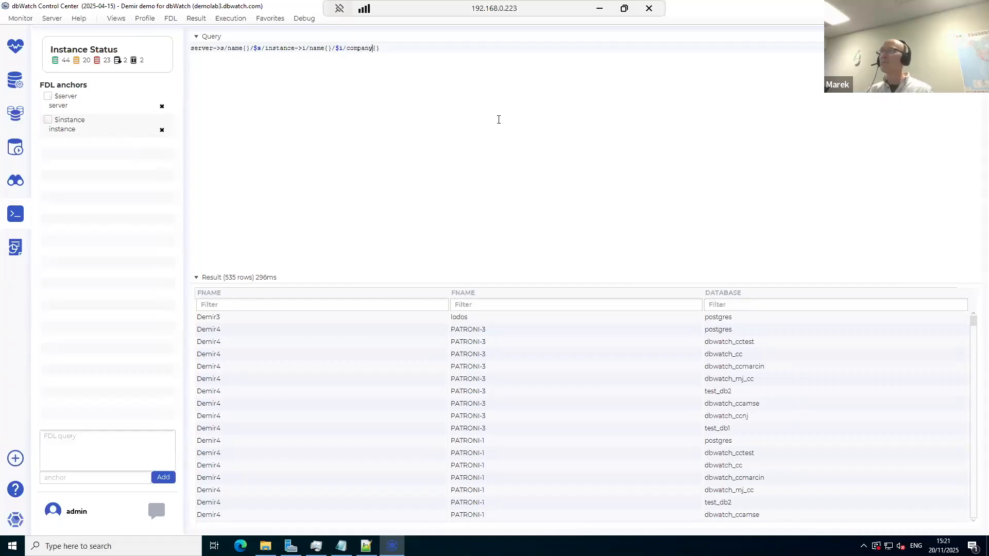
type("y")
key("ctrl+Return")
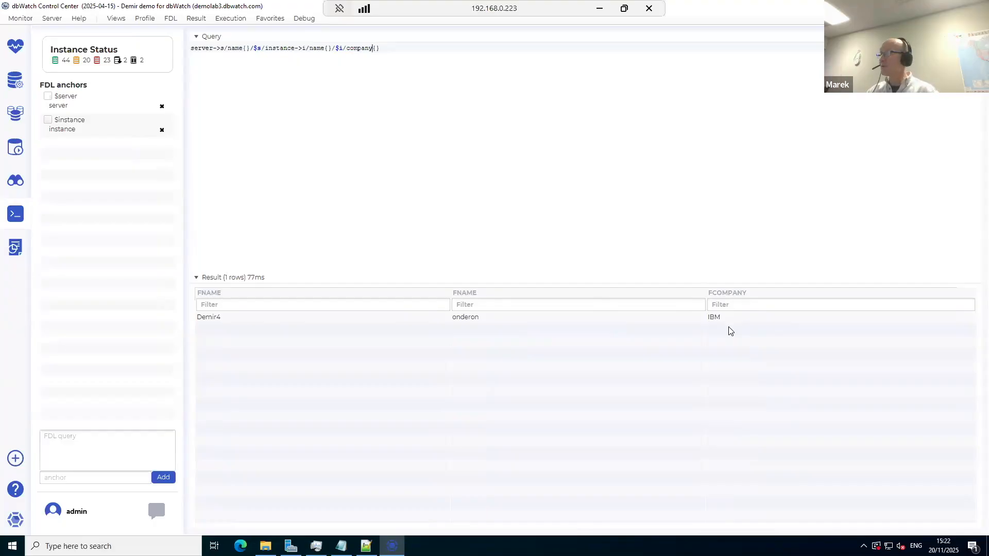
Step: Open the instance configuration of gerrard in Demir4's Production group and show its metadata
left_click(13, 53)
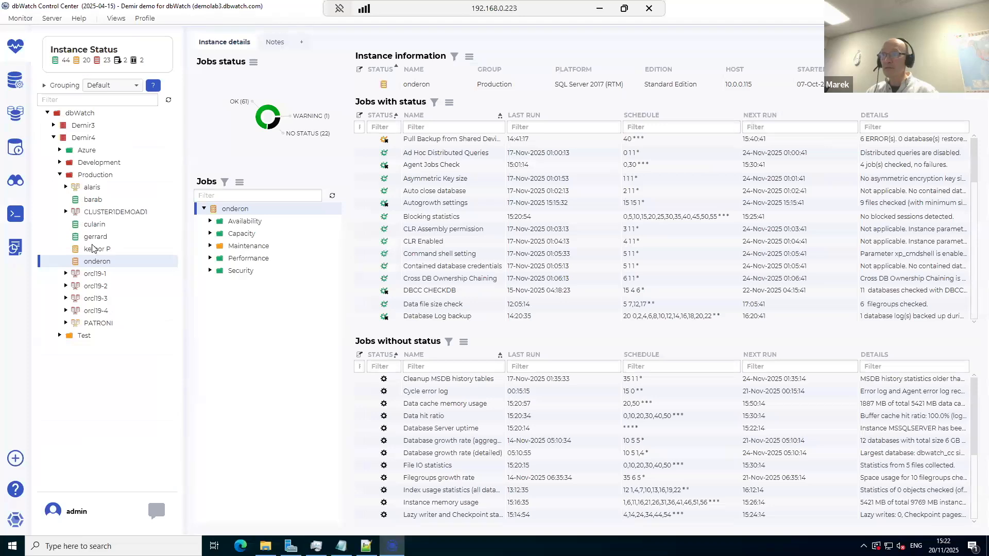
left_click(95, 237)
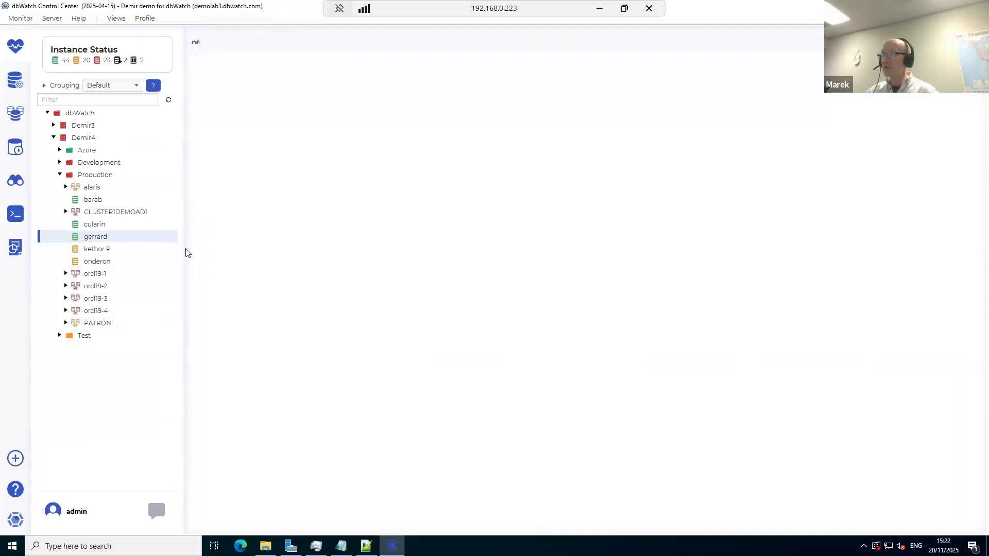
right_click(235, 211)
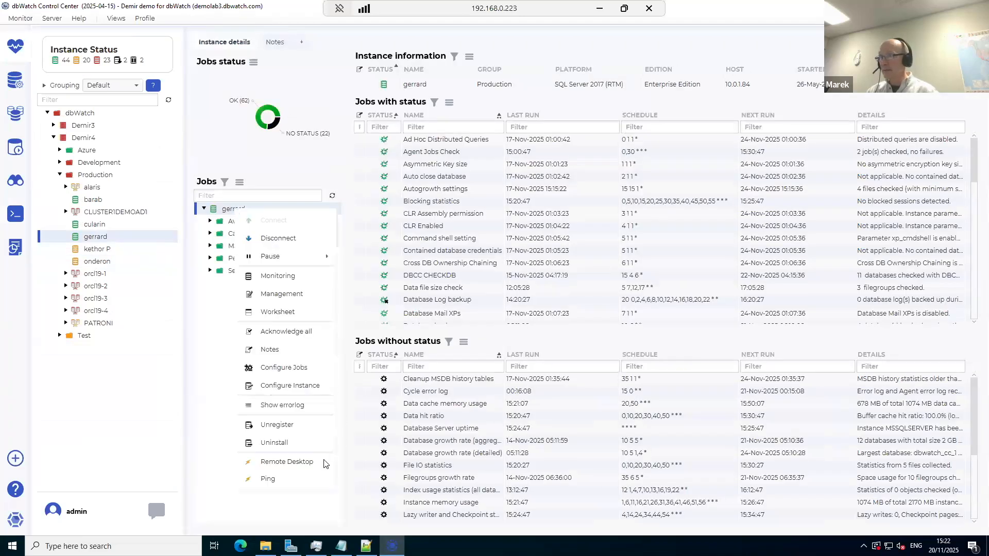
left_click(297, 387)
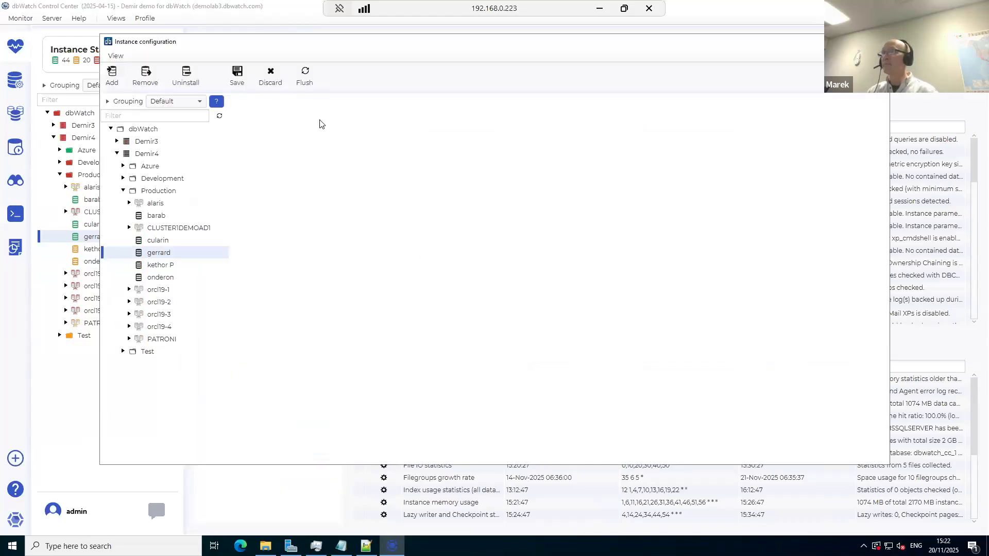
left_click(361, 105)
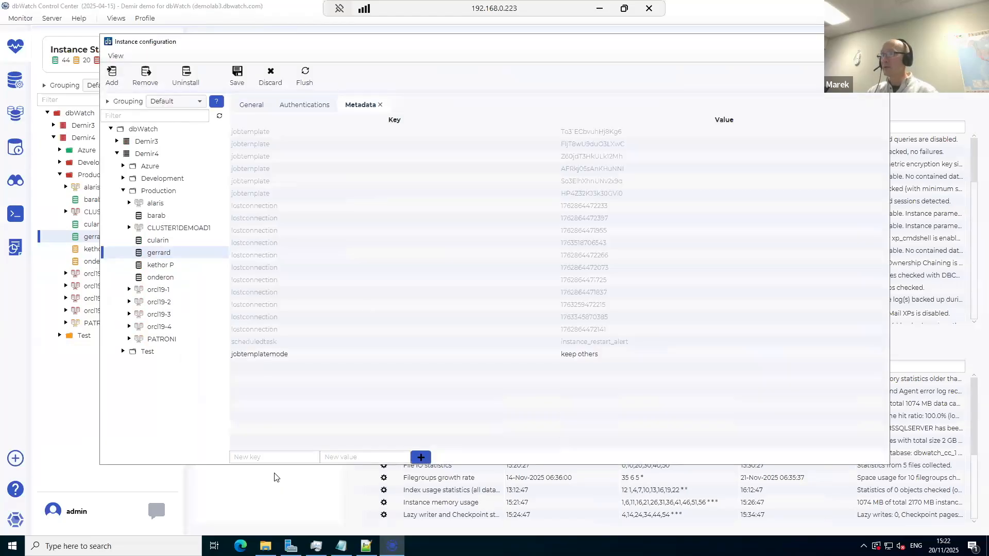
Step: Add the metadata key company with the value Mincrosoft to the gerrard instance, then save and close the configuration
left_click(272, 457)
left_click(266, 473)
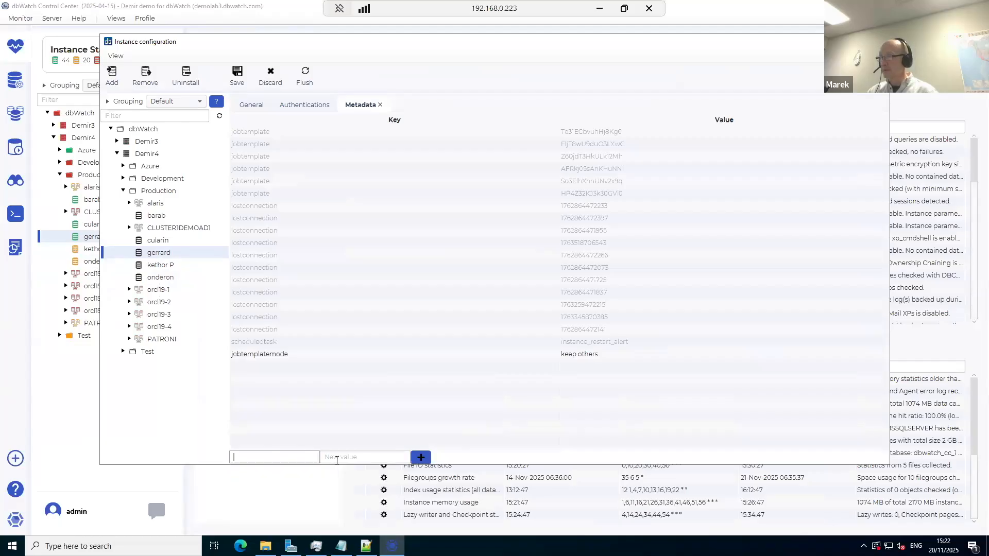
left_click(338, 458)
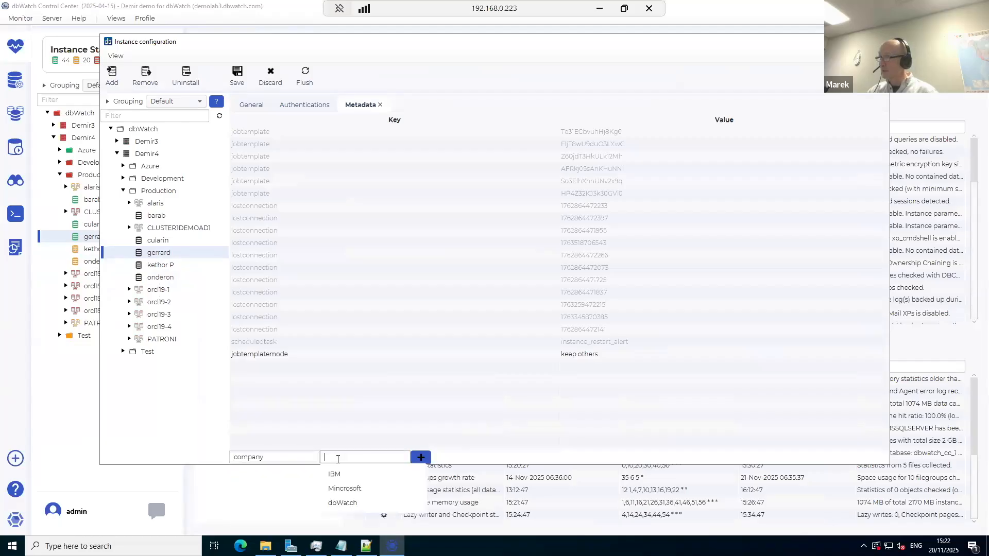
left_click(346, 489)
left_click(421, 458)
left_click(238, 77)
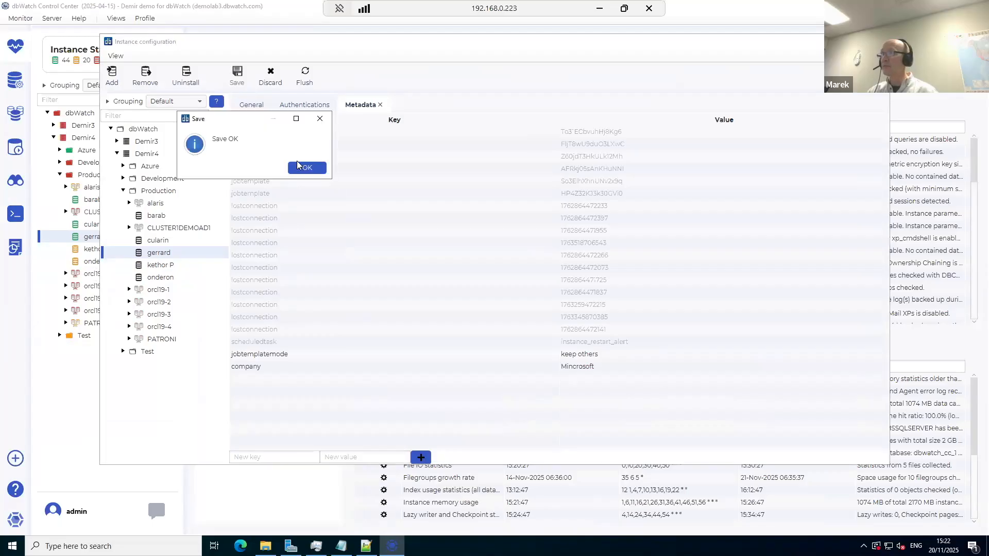
left_click(301, 167)
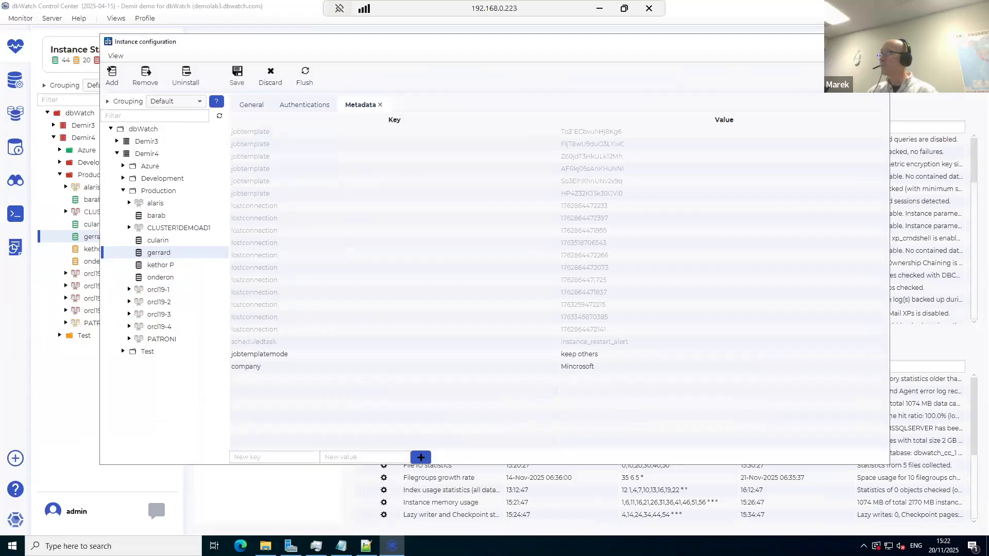
left_click(877, 42)
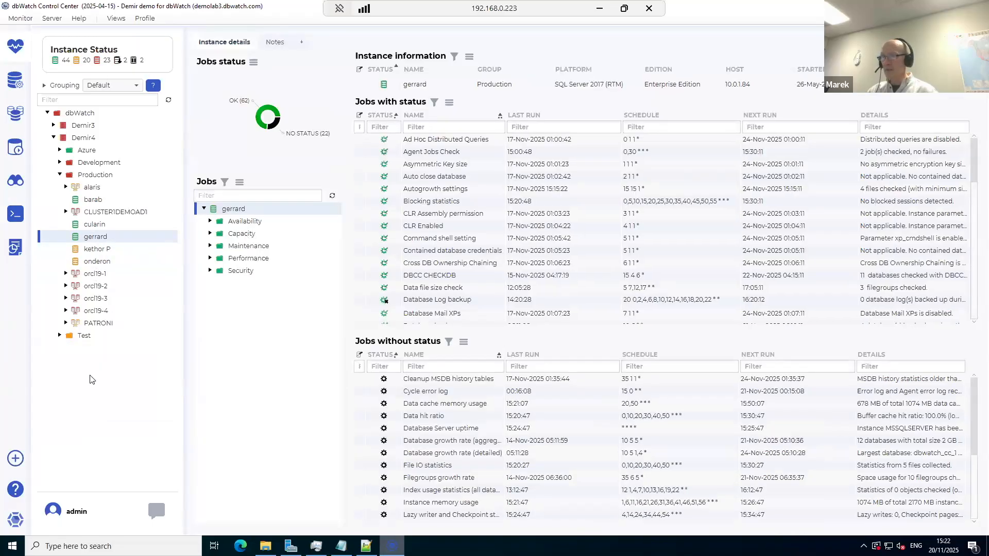
Step: Rerun the company query, then make the property optional by changing it to company?{} and run it again to review the rows
left_click(15, 213)
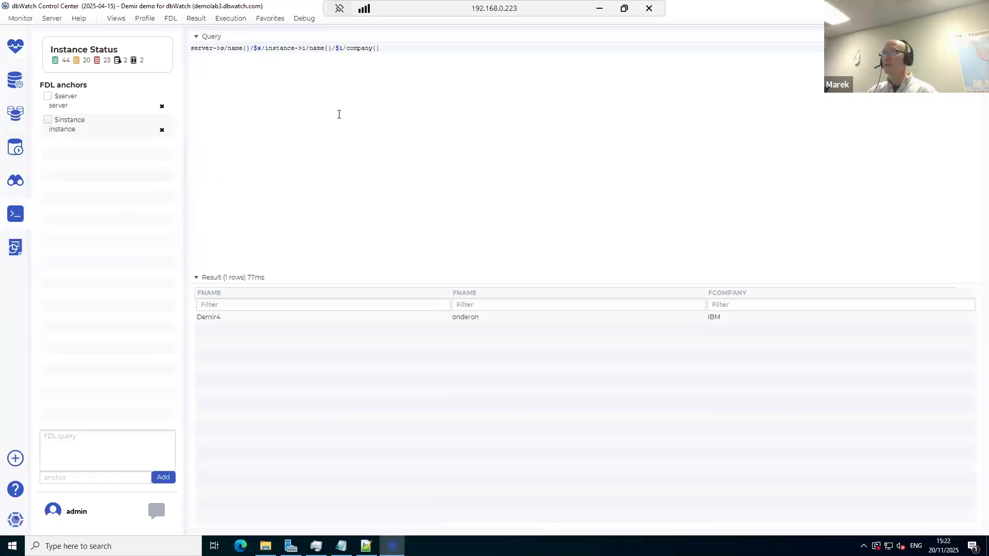
key("ctrl+Return")
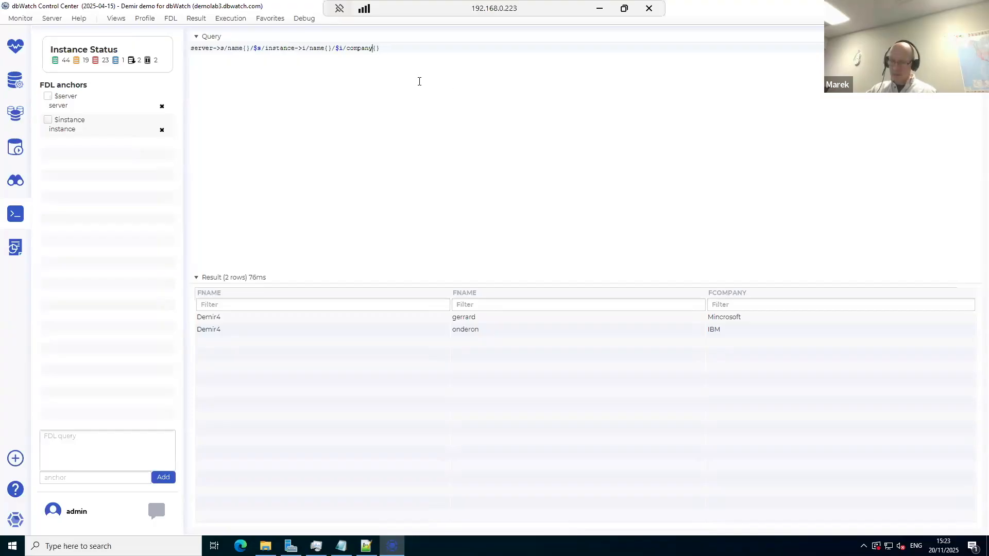
type("?")
key("ctrl+Return")
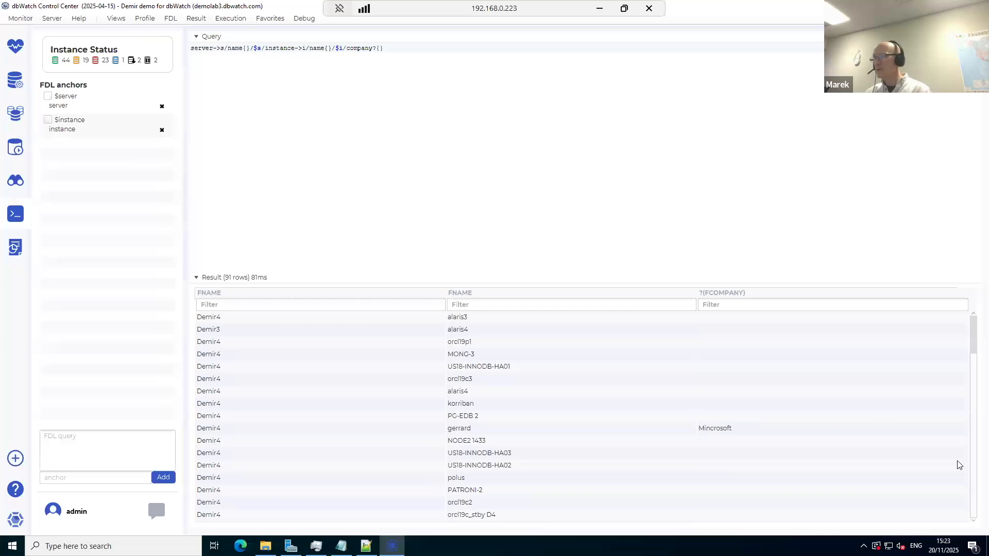
scroll(742, 412, "down", 2)
scroll(742, 411, "up", 2)
scroll(743, 410, "down", 3)
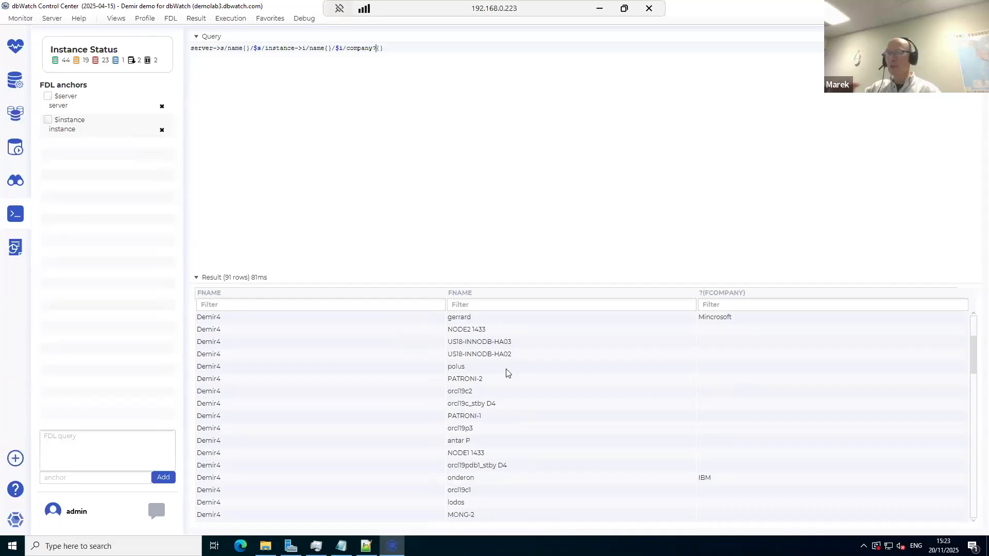
Step: Open the server metadata editor, widen its window, and open the dictionary editor from it
left_click(51, 18)
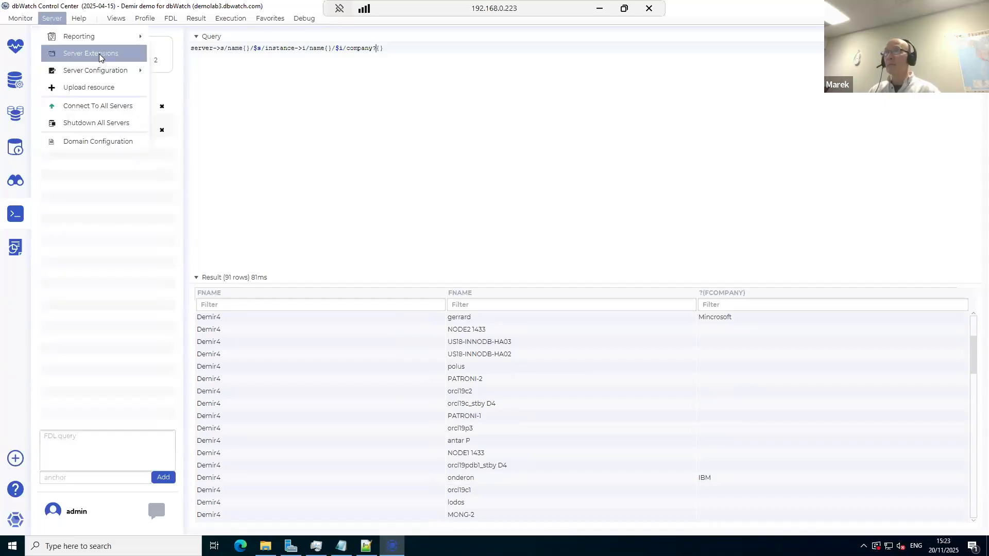
mouse_move(118, 70)
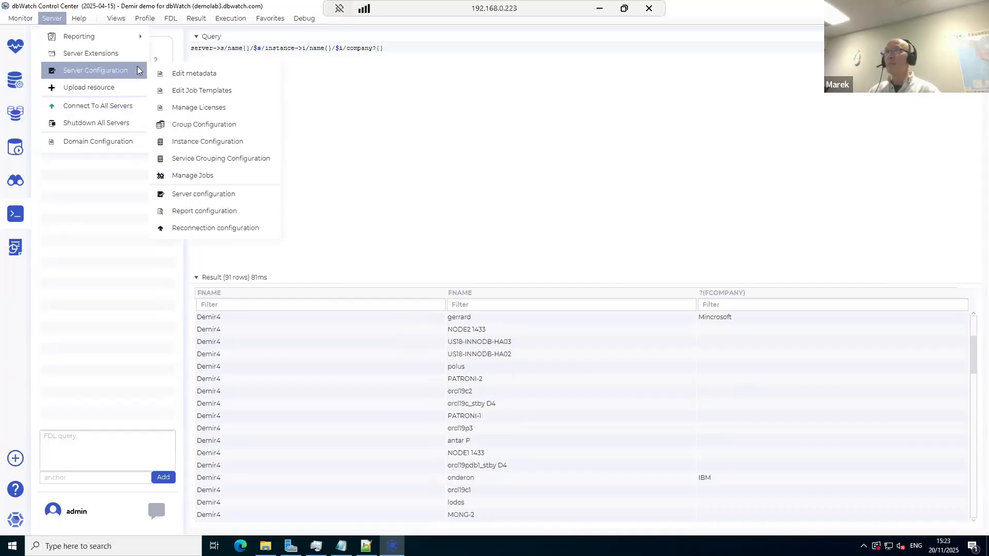
left_click(212, 77)
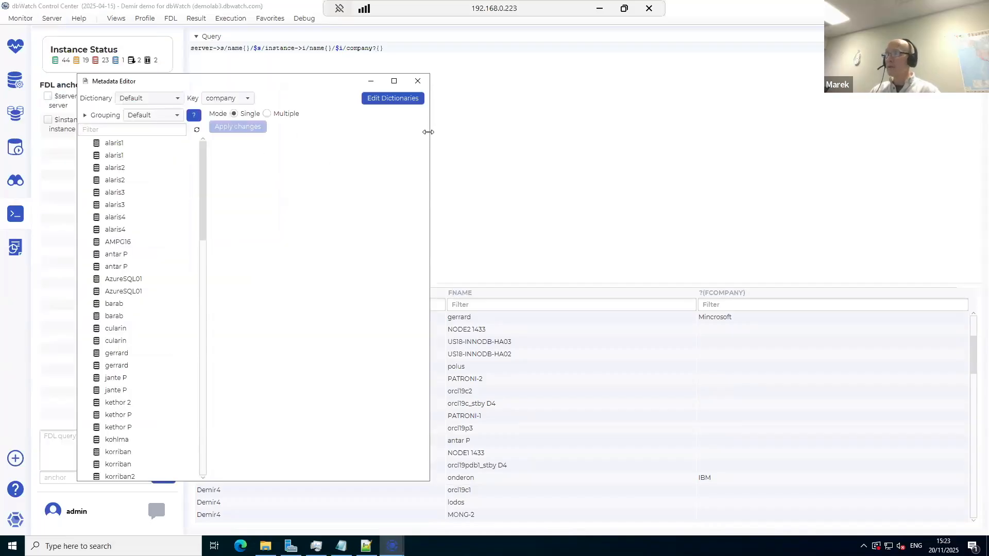
left_click_drag(430, 128, 516, 123)
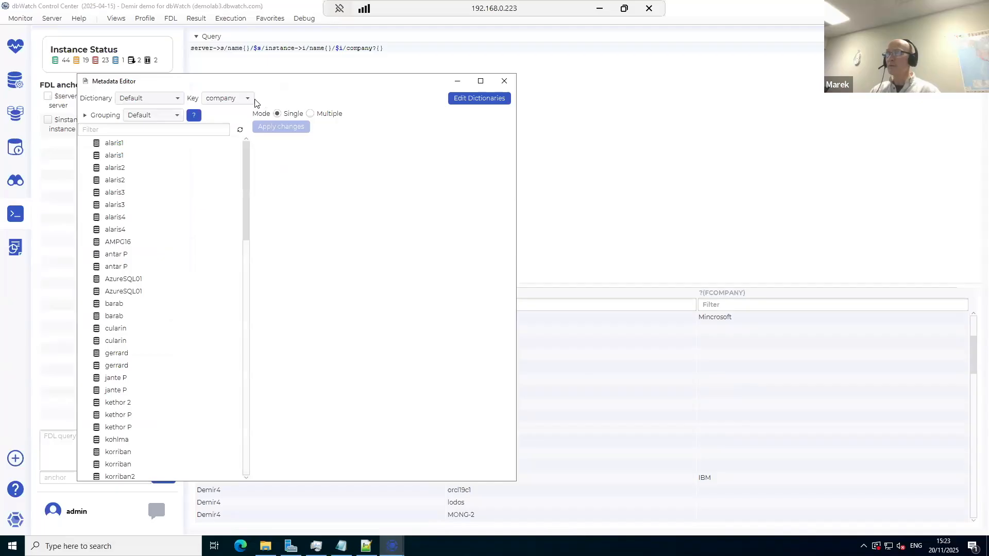
left_click(492, 99)
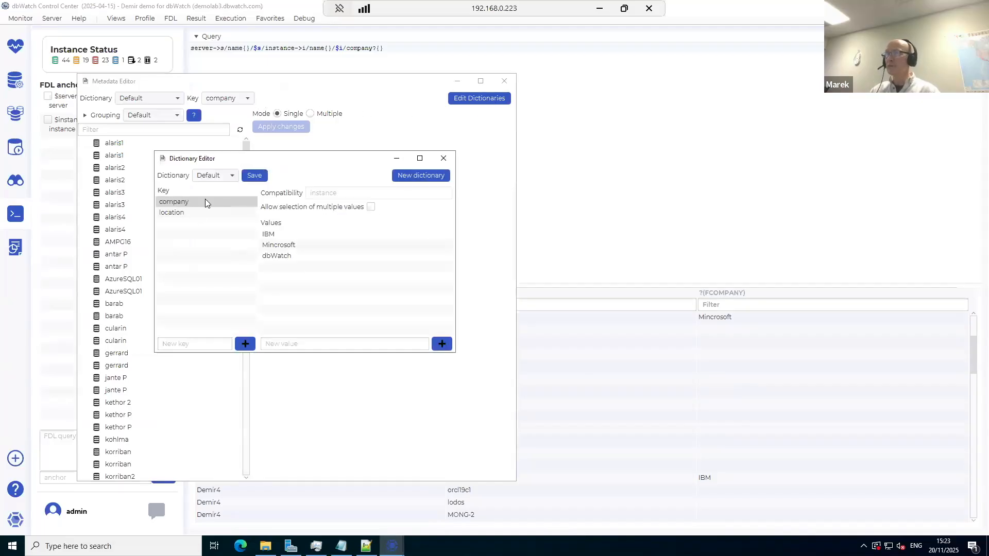
Step: Examine the predefined values of the location key in the Default dictionary
left_click(183, 214)
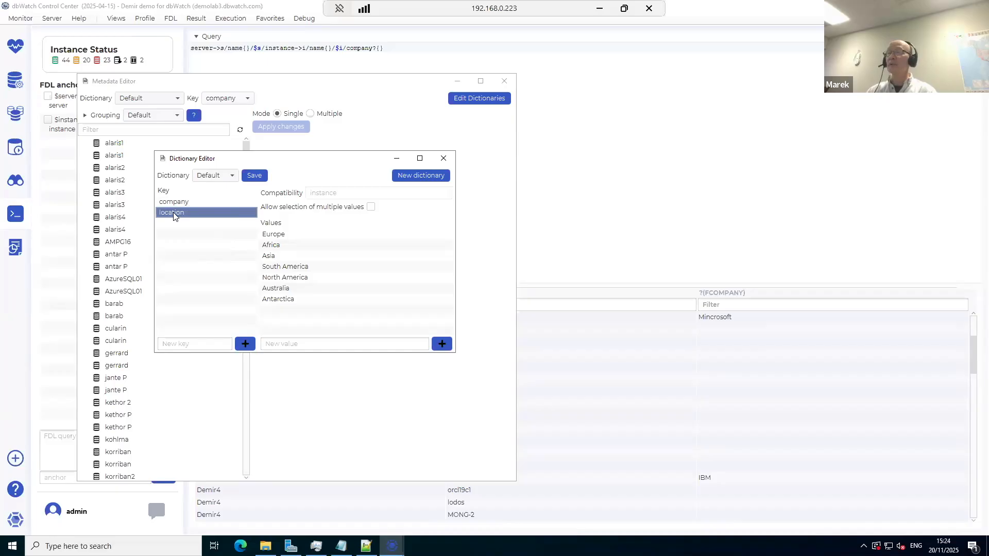
left_click(277, 235)
left_click(276, 248)
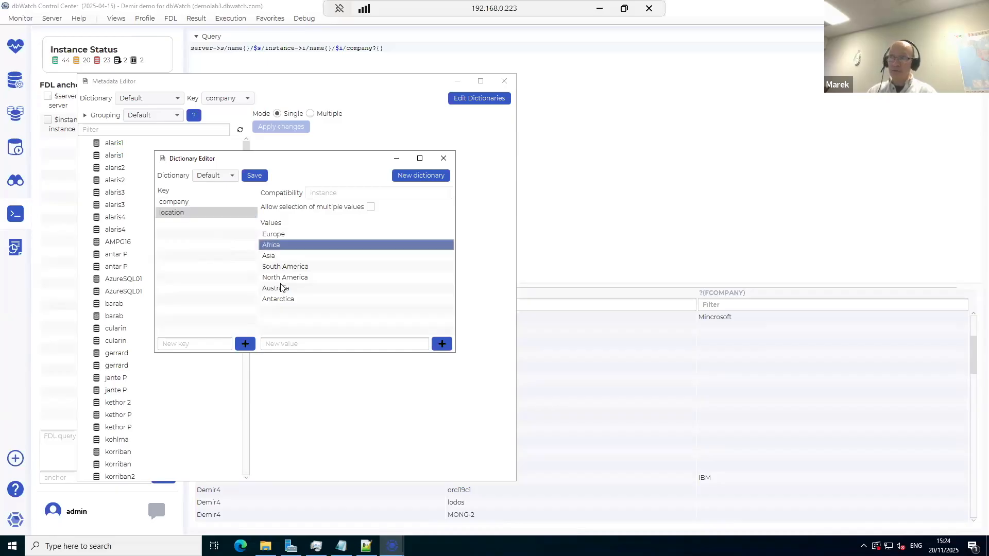
Step: Add a new key named dbw_name to the Default dictionary
left_click(190, 343)
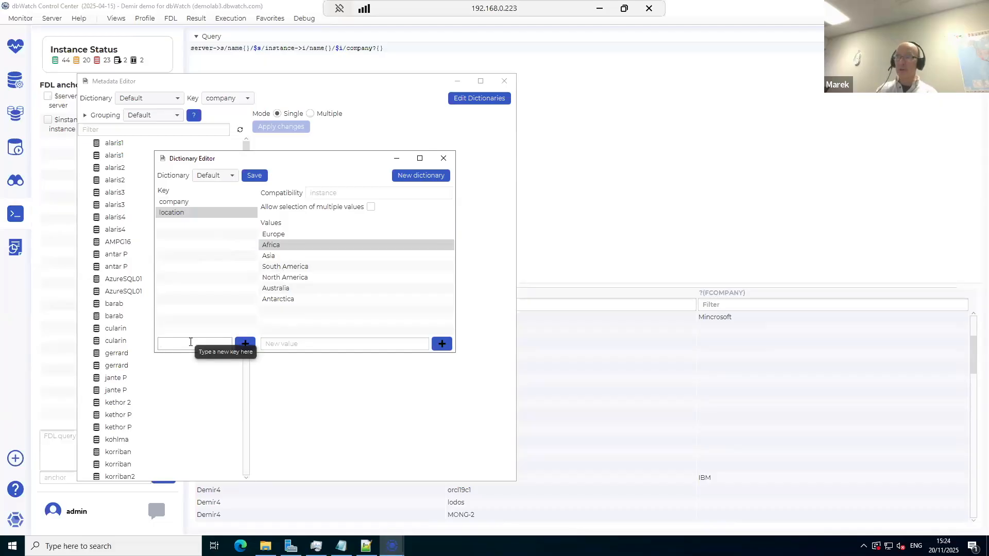
type("dbwa")
key("BackSpace")
key("BackSpace")
type("w_")
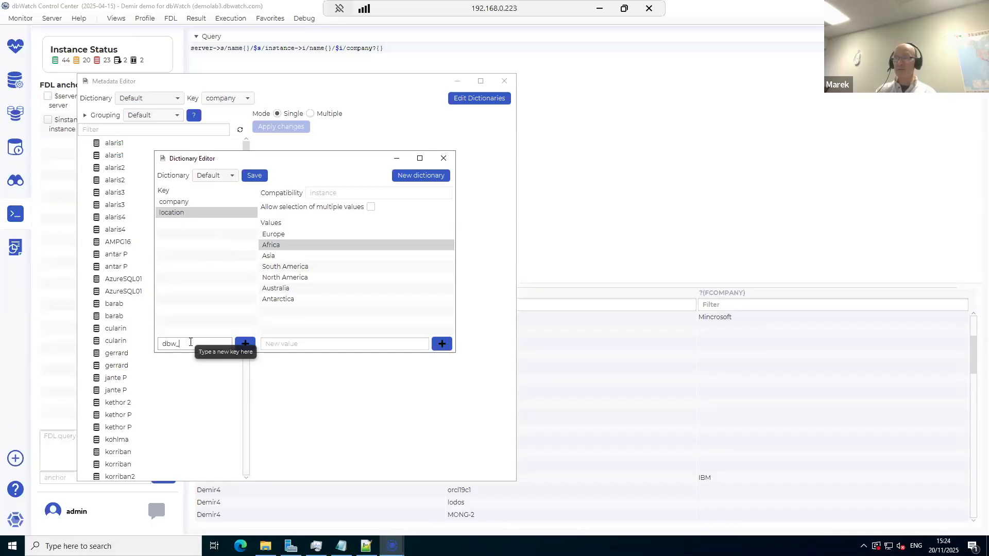
type("name")
left_click(243, 349)
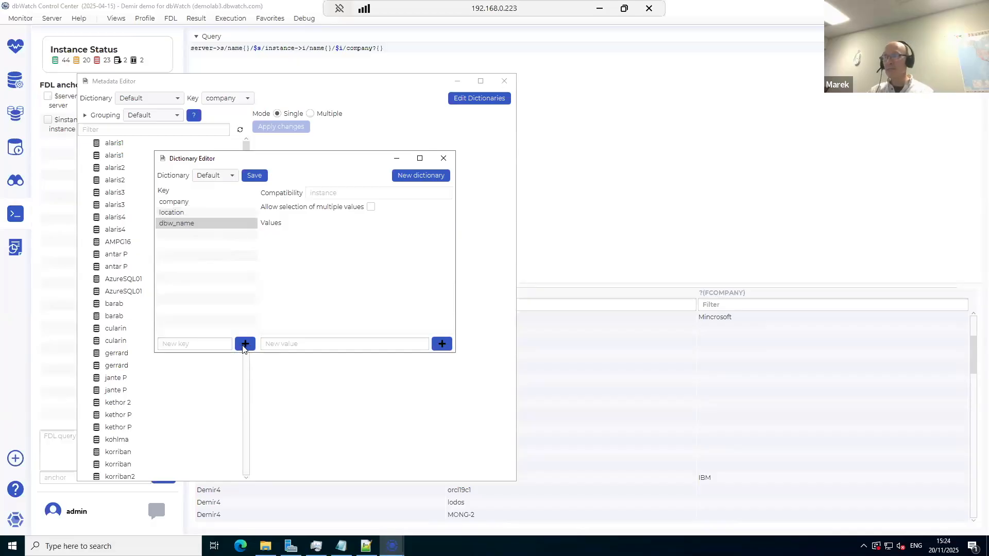
Step: Add two first names as predefined values of the dbw_name key
left_click(298, 344)
type("Marek")
left_click(442, 344)
left_click(330, 341)
type("Per")
left_click(442, 344)
Step: Compare the predefined values of the company, location and dbw_name keys, and close the dictionary editor without saving
left_click(171, 213)
left_click(174, 227)
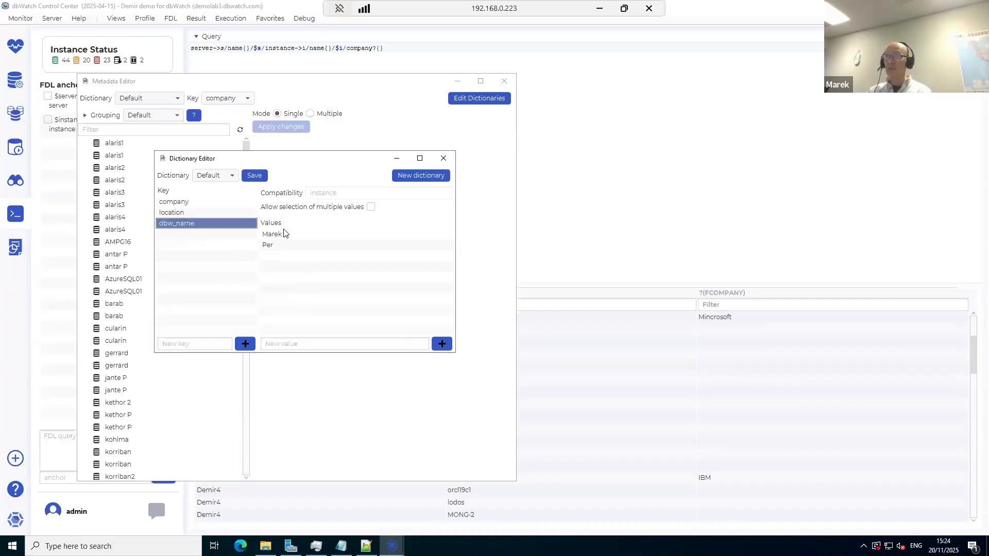
left_click(284, 245)
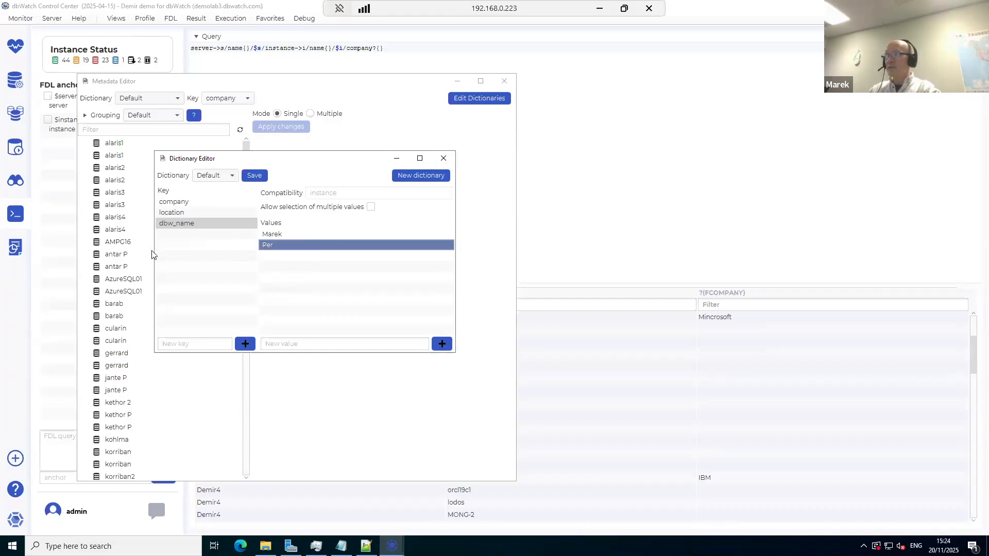
left_click(172, 204)
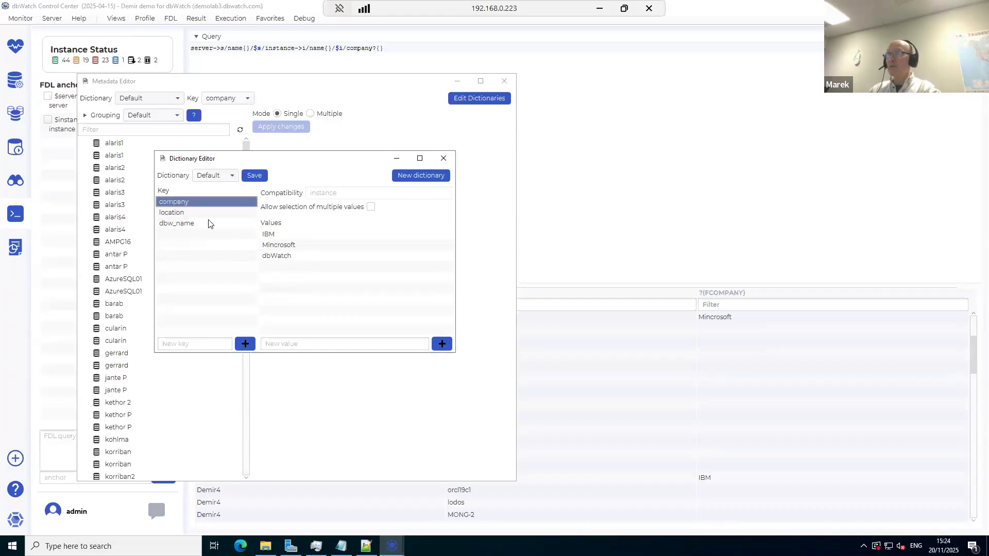
left_click(175, 213)
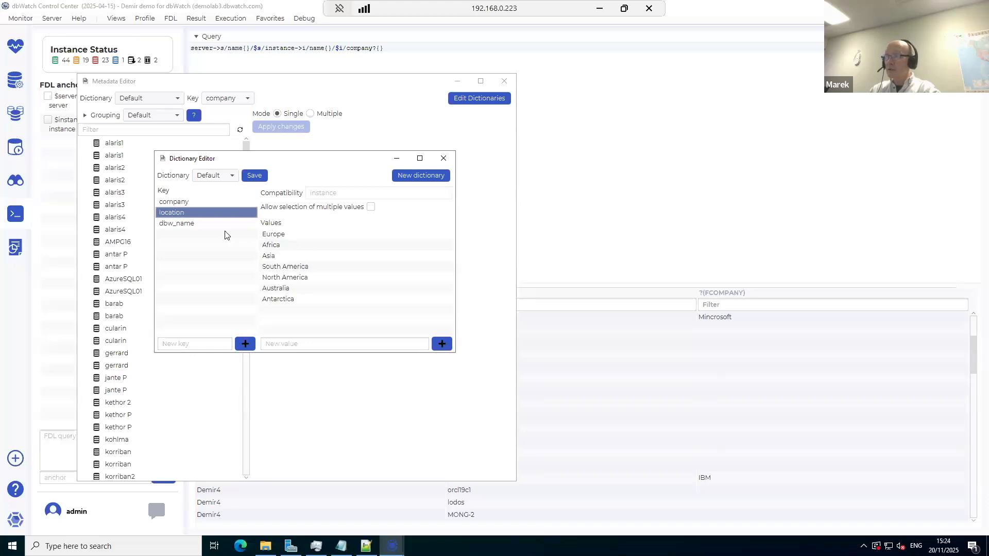
left_click(180, 225)
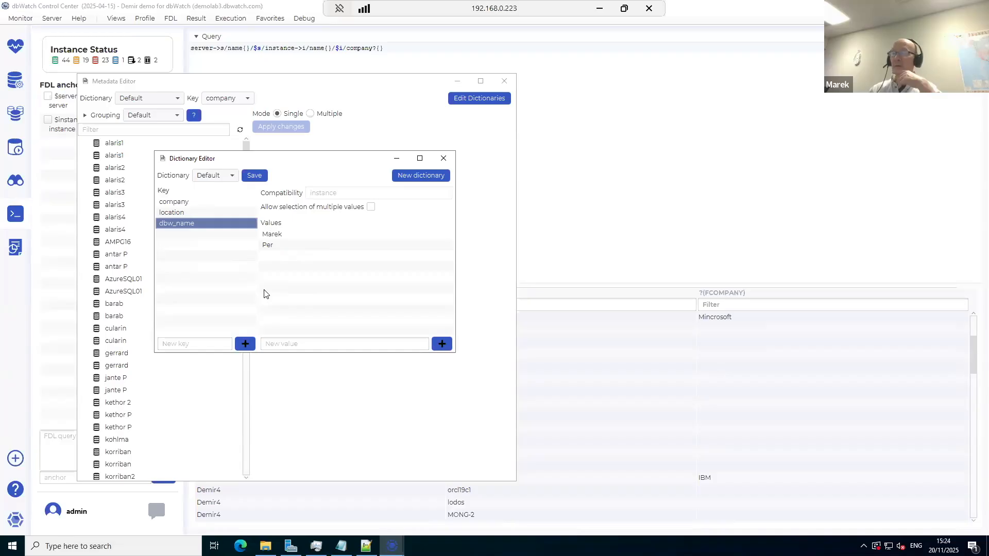
left_click(442, 158)
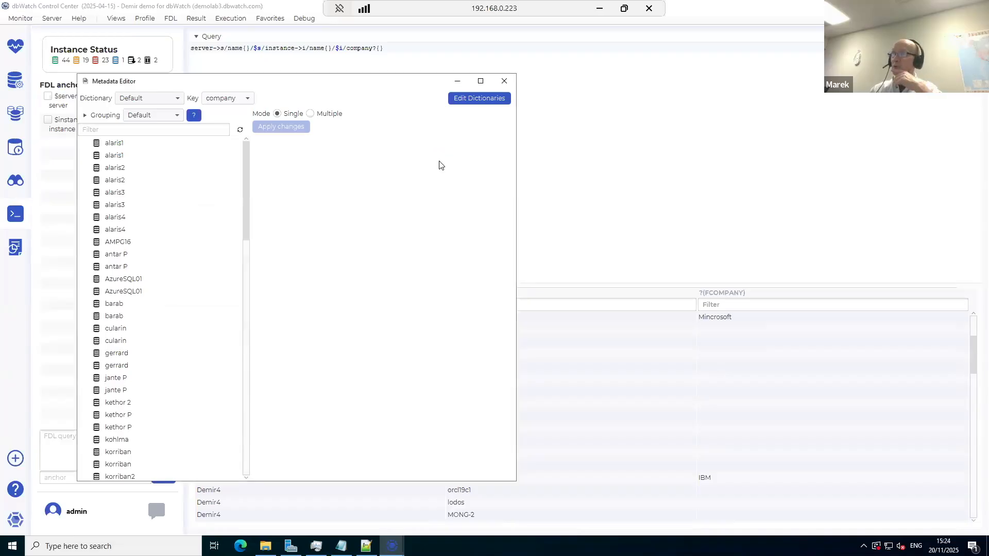
Step: Refresh the instance tree in the metadata editor and select the Production group under the Demir4 server
left_click(240, 130)
left_click(95, 167)
left_click(100, 205)
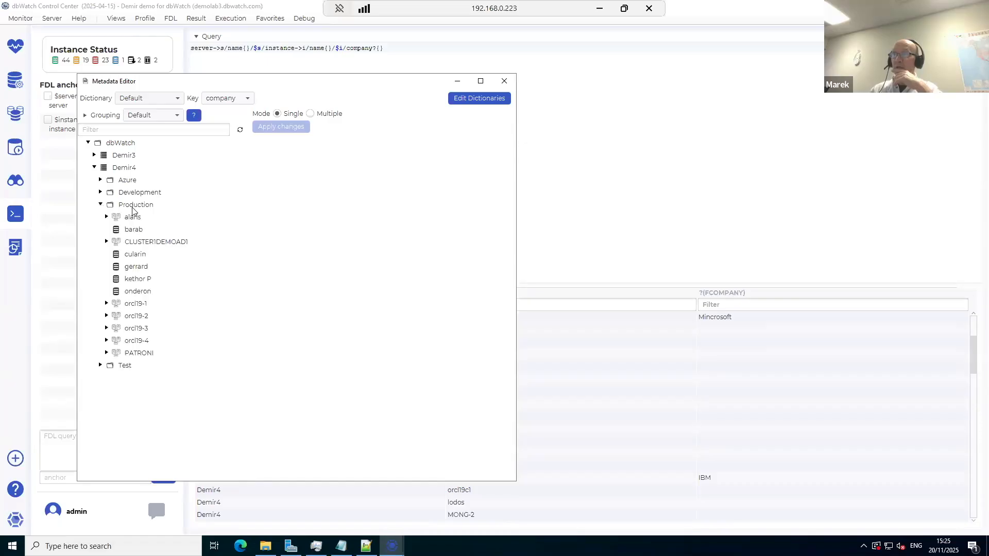
left_click(135, 206)
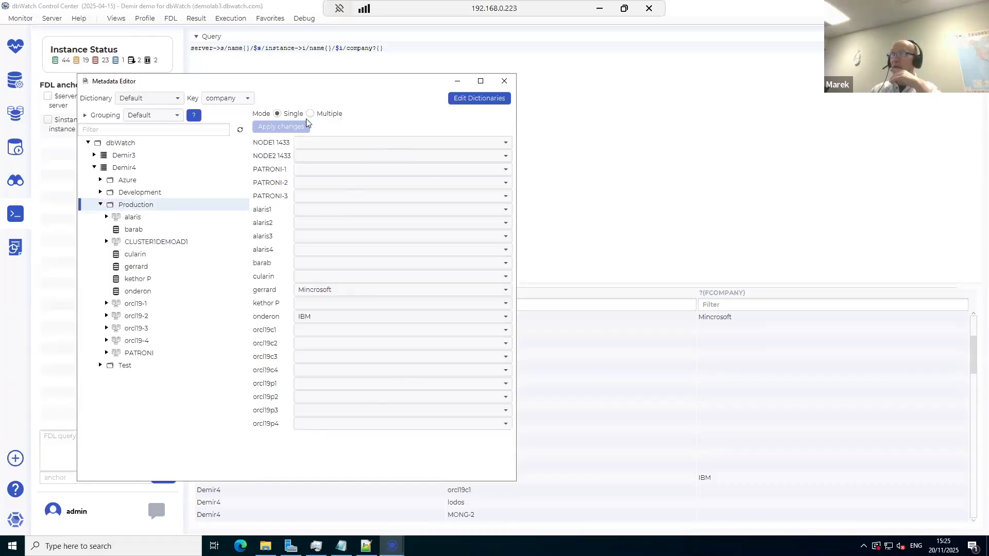
Step: Set the location key to Europe for all Production instances at once in multiple mode, apply it, and close the metadata editor
left_click(246, 99)
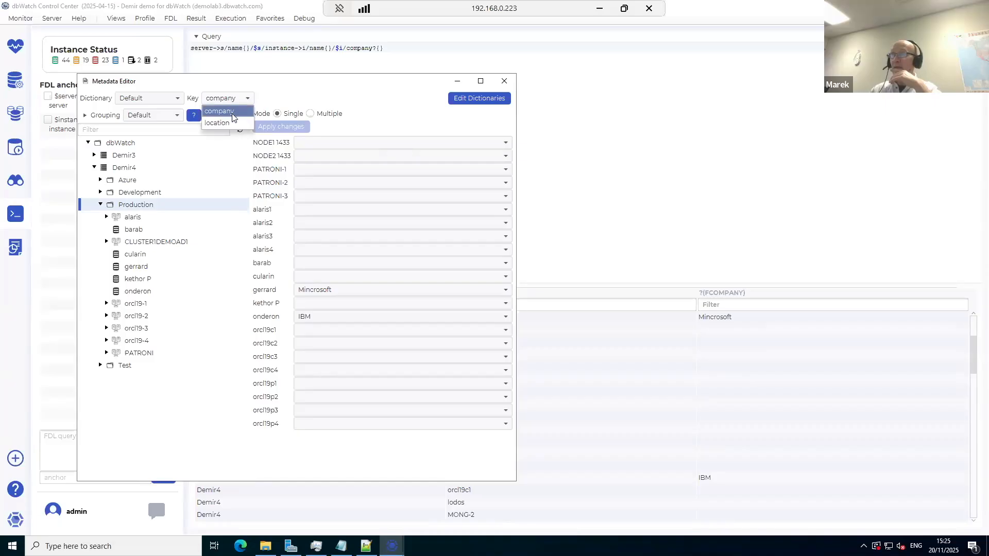
left_click(227, 124)
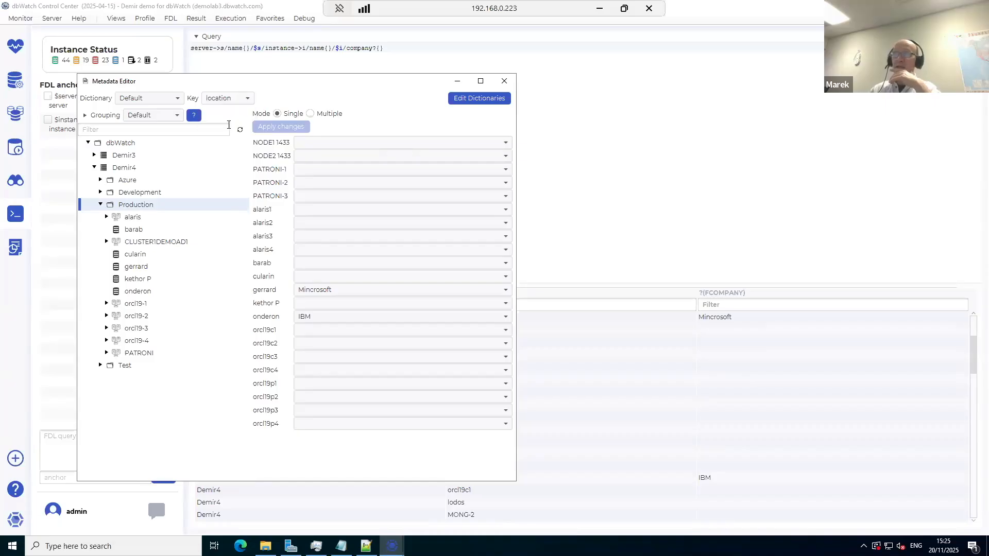
left_click(310, 114)
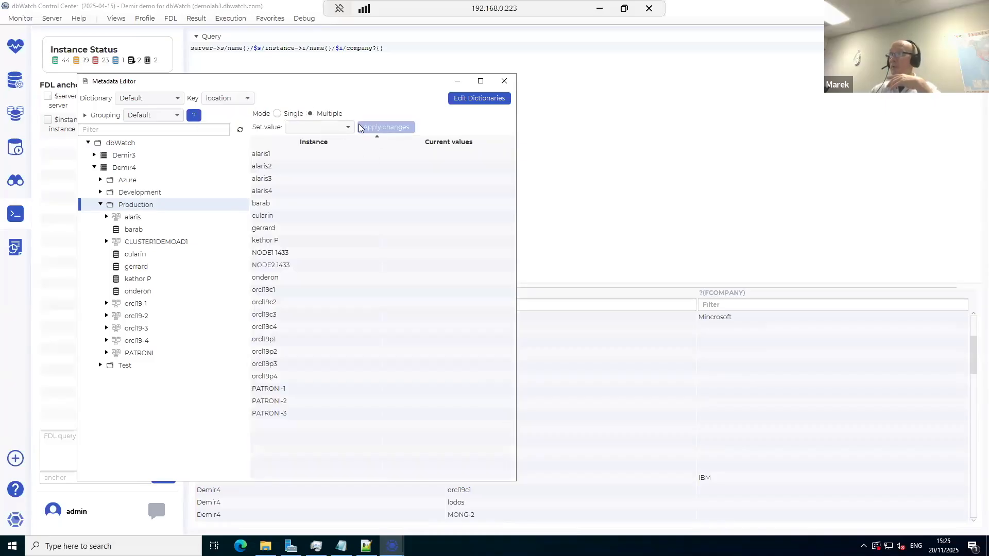
left_click(346, 129)
left_click(316, 184)
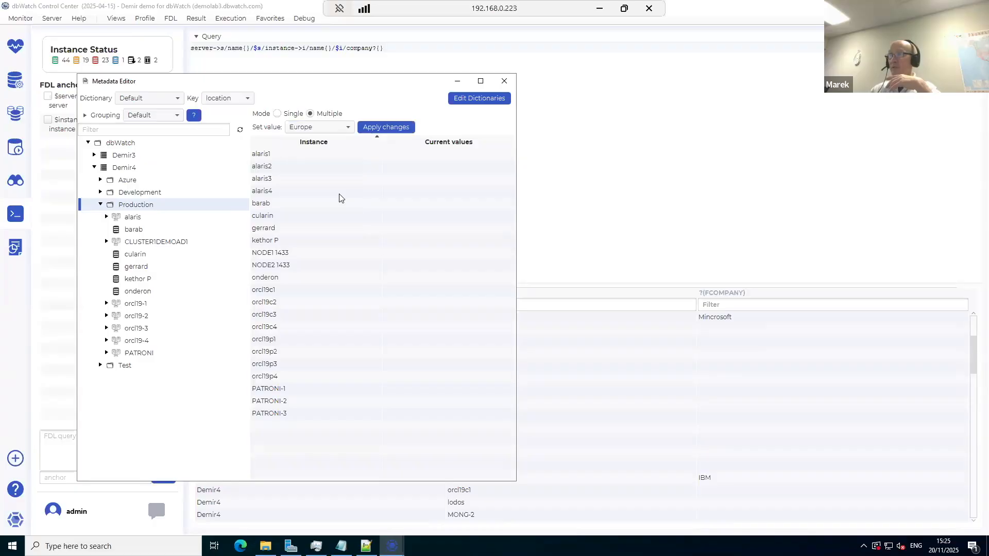
left_click(391, 127)
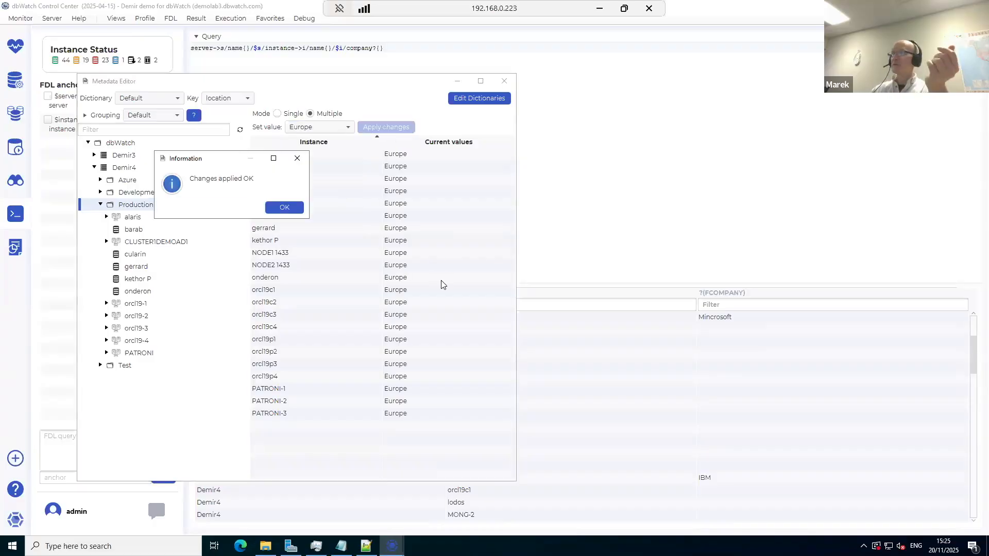
left_click(293, 210)
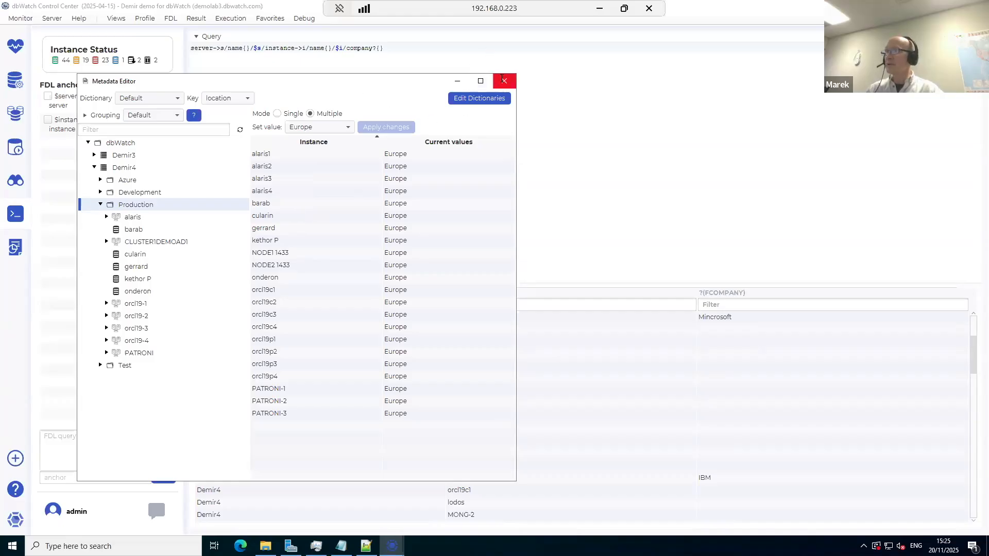
left_click(502, 80)
Step: Query location?{} instead of company?{} and run it, then make the property mandatory as location{} and rerun
double_click(355, 48)
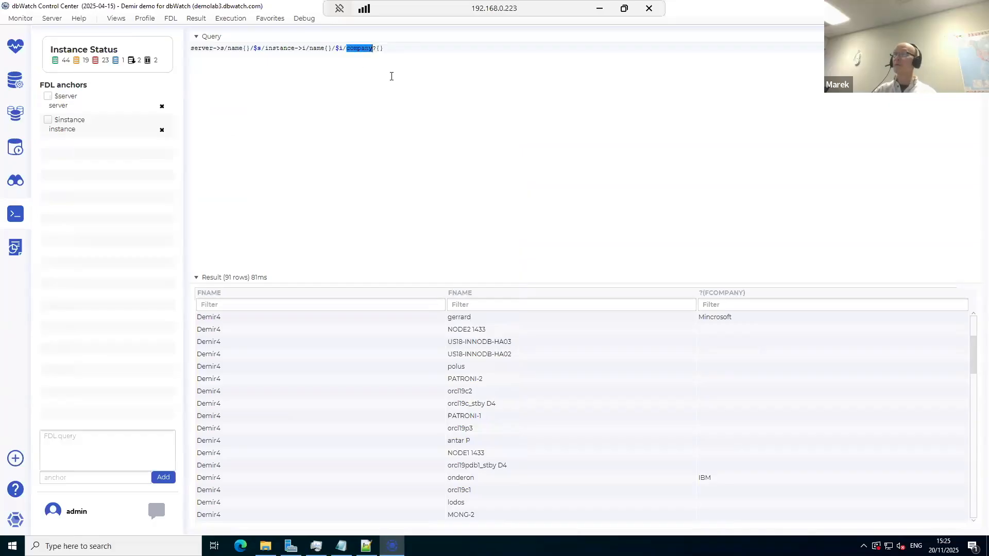
type("location")
key("ctrl+Return")
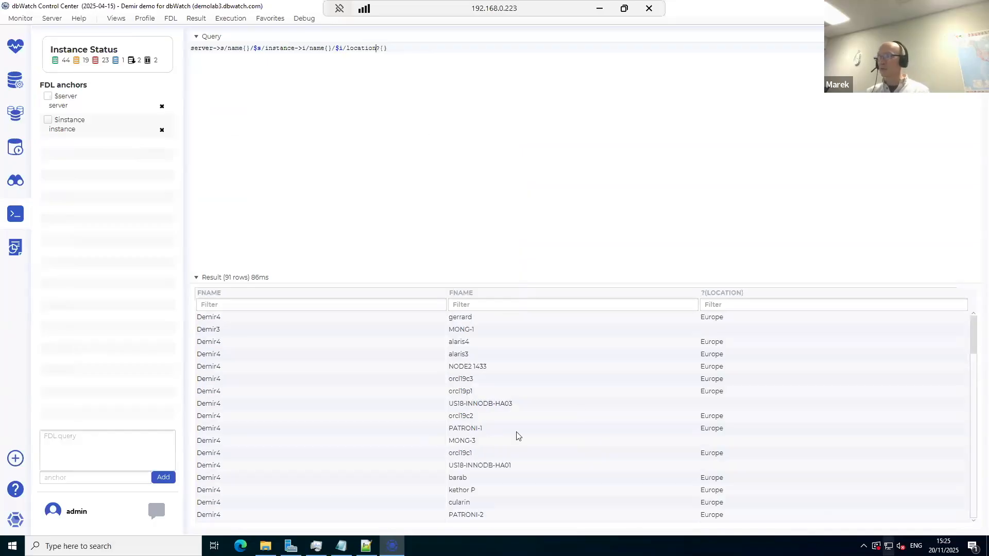
key("BackSpace")
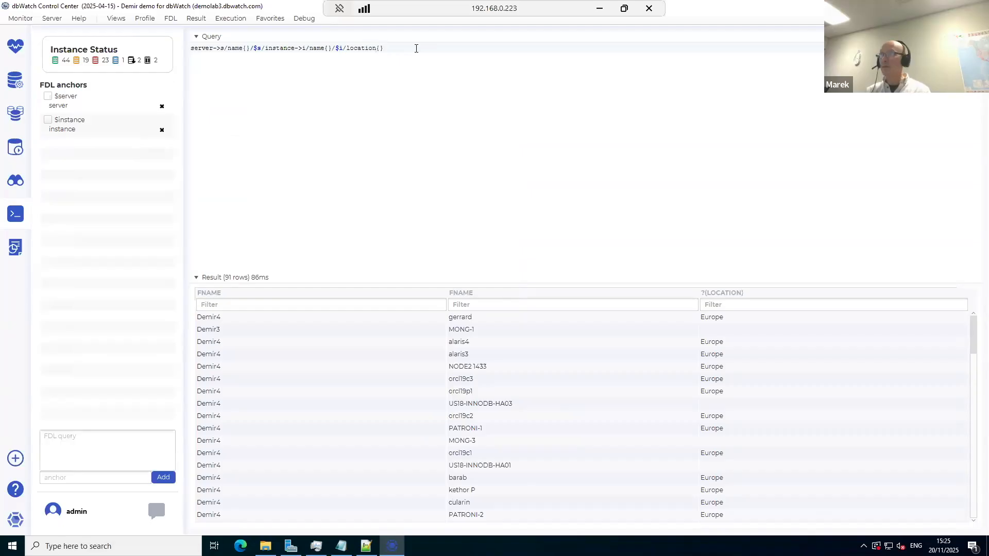
key("ctrl+Return")
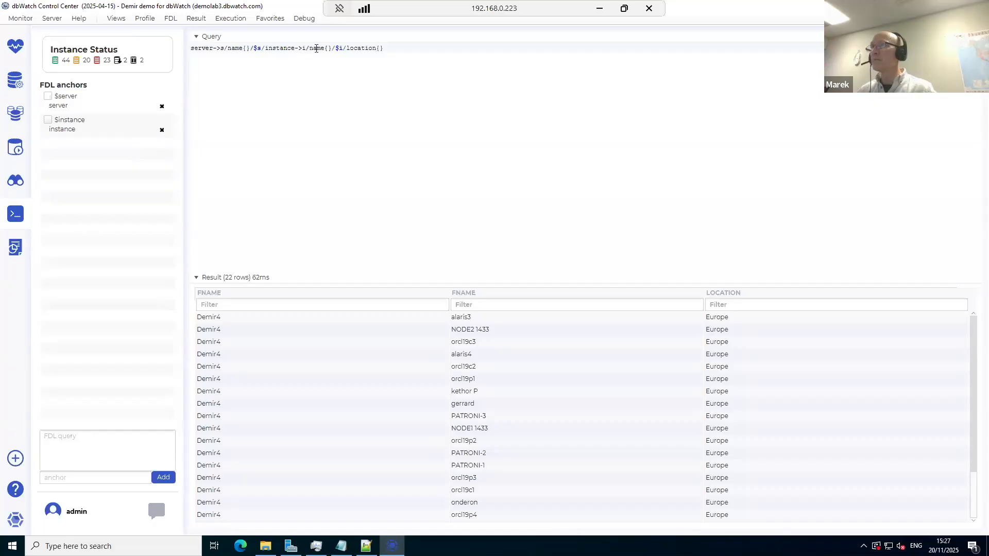
Step: Replace the location property in the query with database and run it
double_click(363, 50)
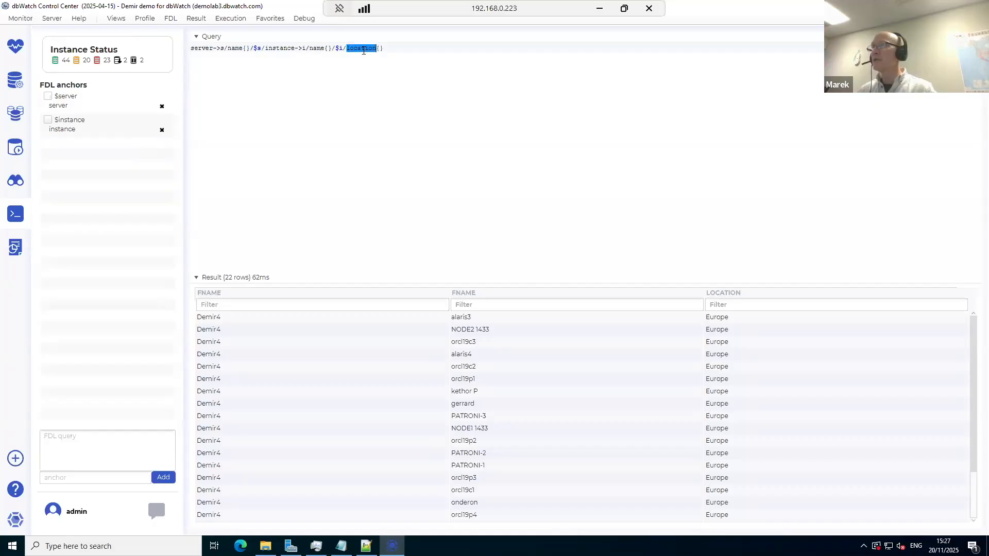
type("database")
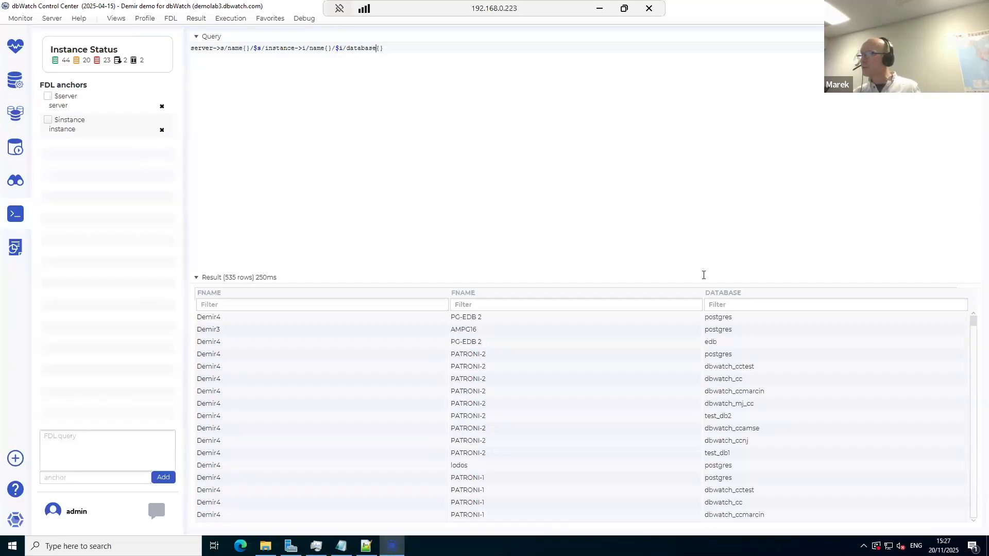
Step: Filter the result's database column by car to find the matching instance, then clear the filter
left_click(752, 305)
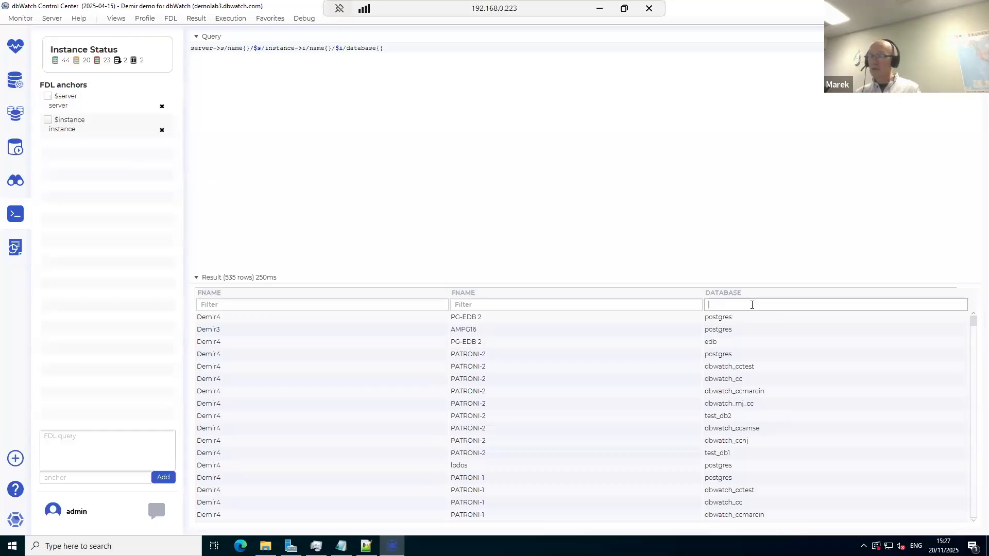
type("car")
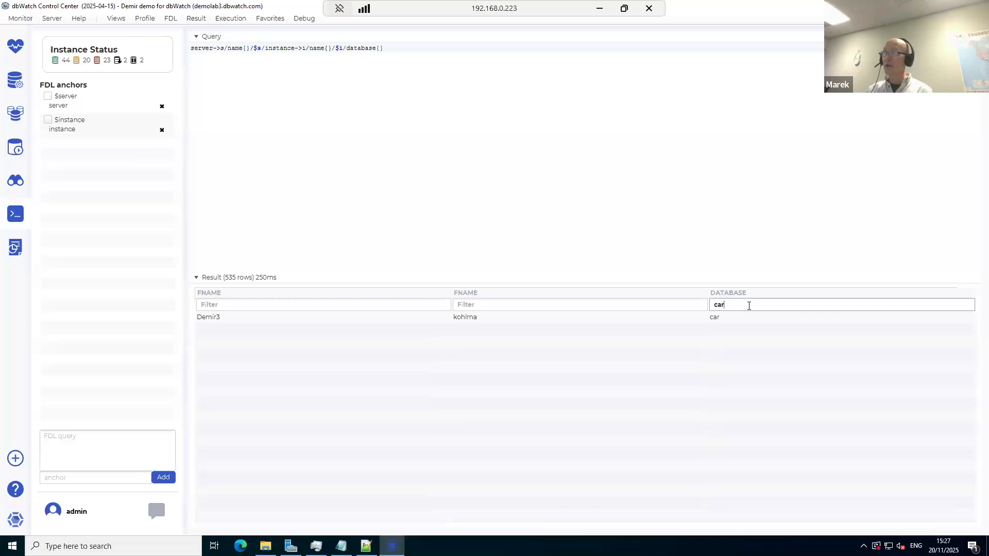
key("BackSpace")
key("BackSpace")
key("BackSpace")
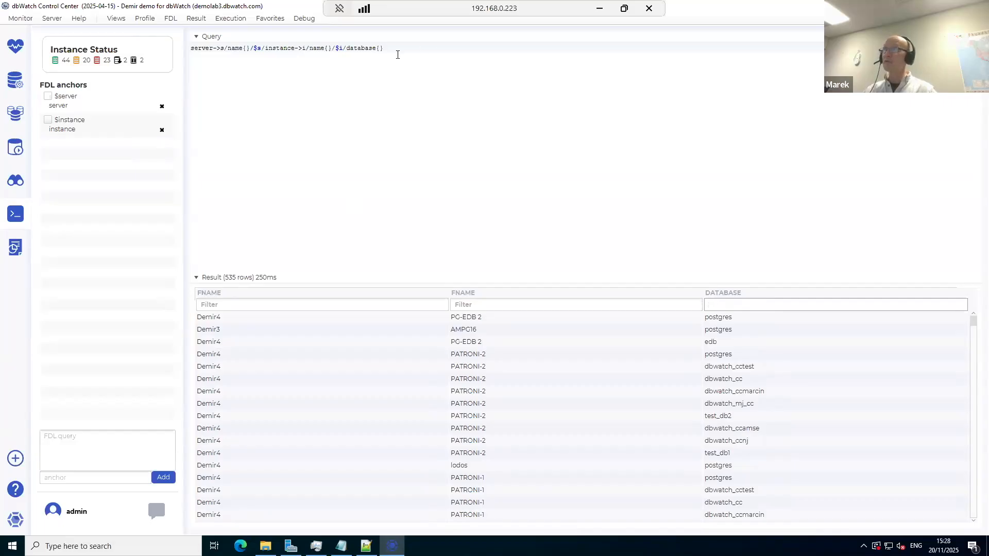
Step: Label the server's name column "Server name" inside the braces of its name property and rerun the query
left_click(247, 47)
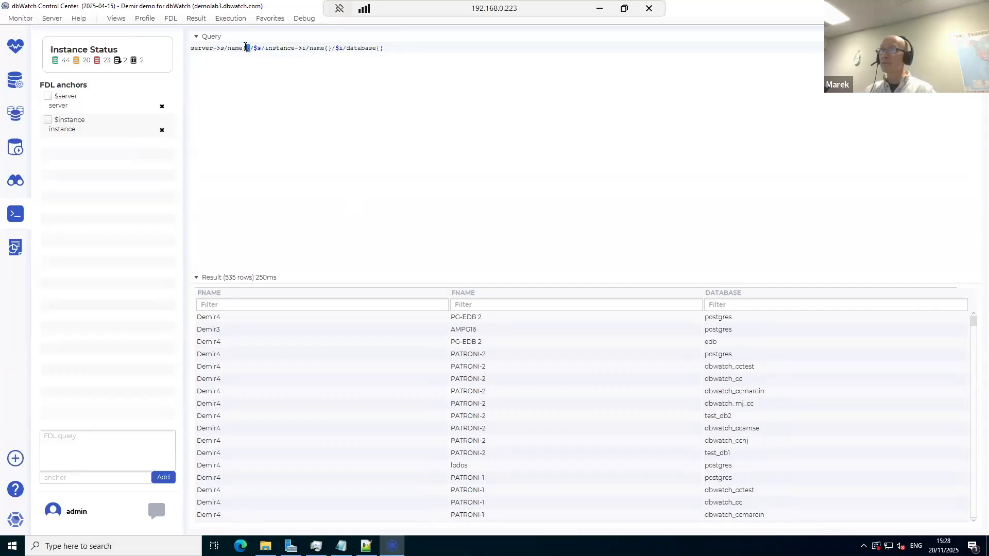
left_click_drag(245, 47, 242, 46)
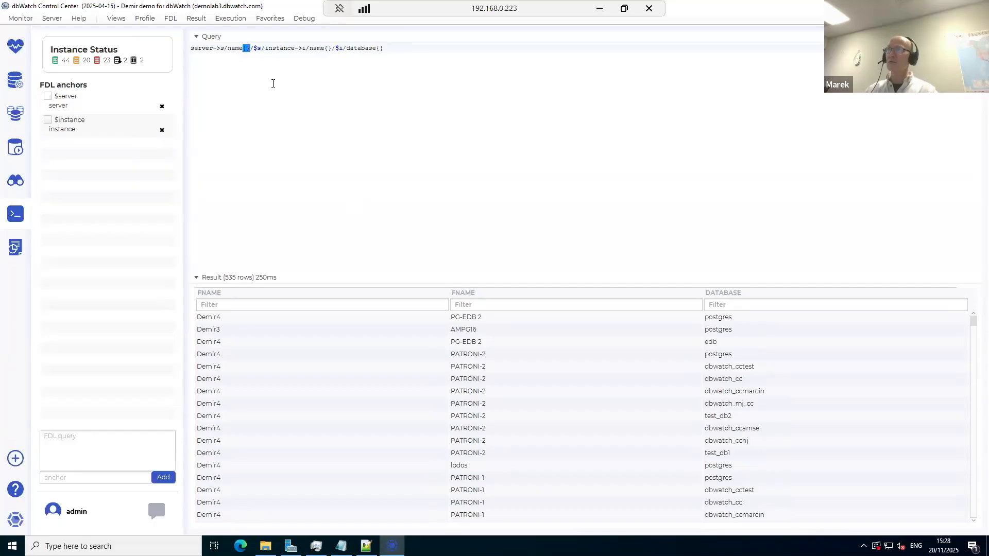
left_click(256, 55)
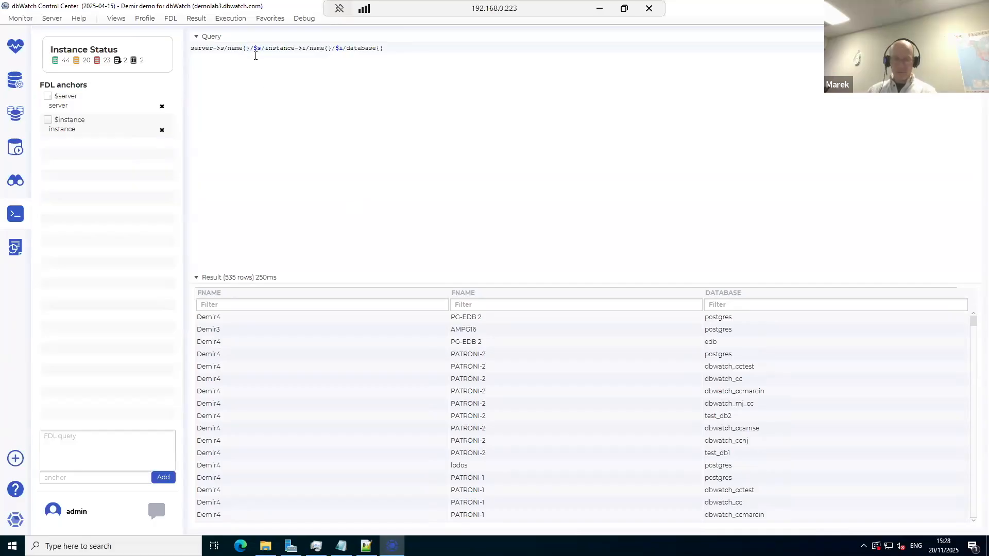
type("\"\"")
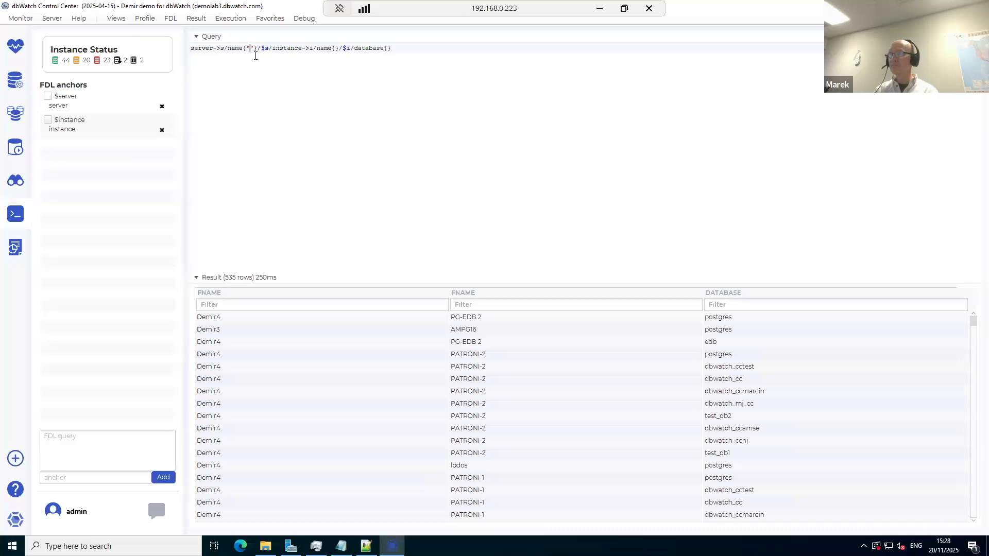
type("Server name")
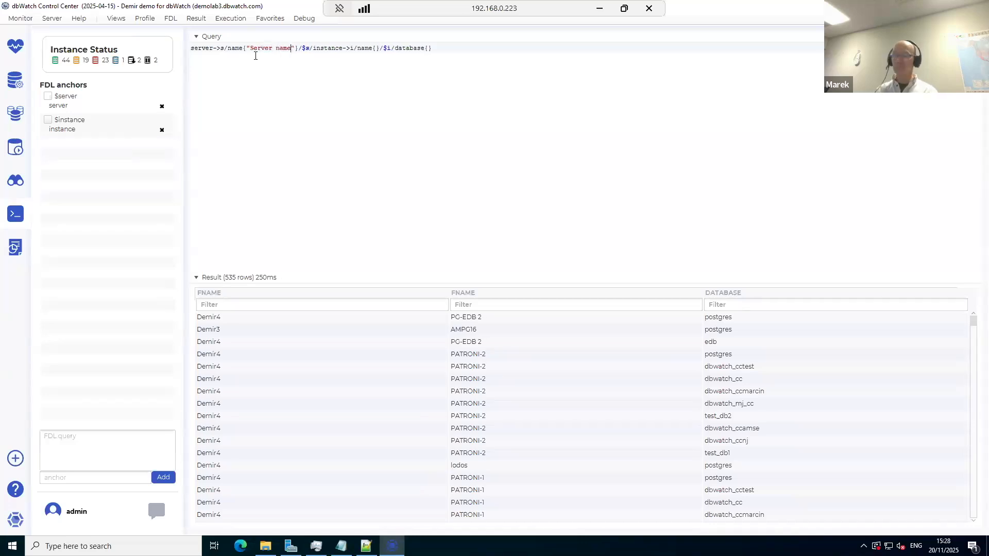
key("ctrl+Return")
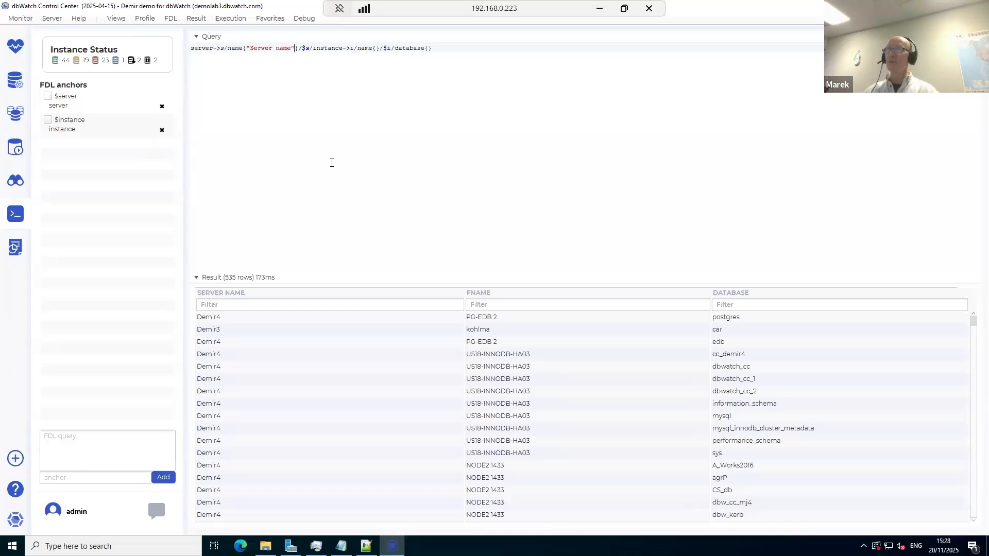
Step: Restrict the instance part of the query with the condition [database/id = 'car'] and run it
double_click(324, 47)
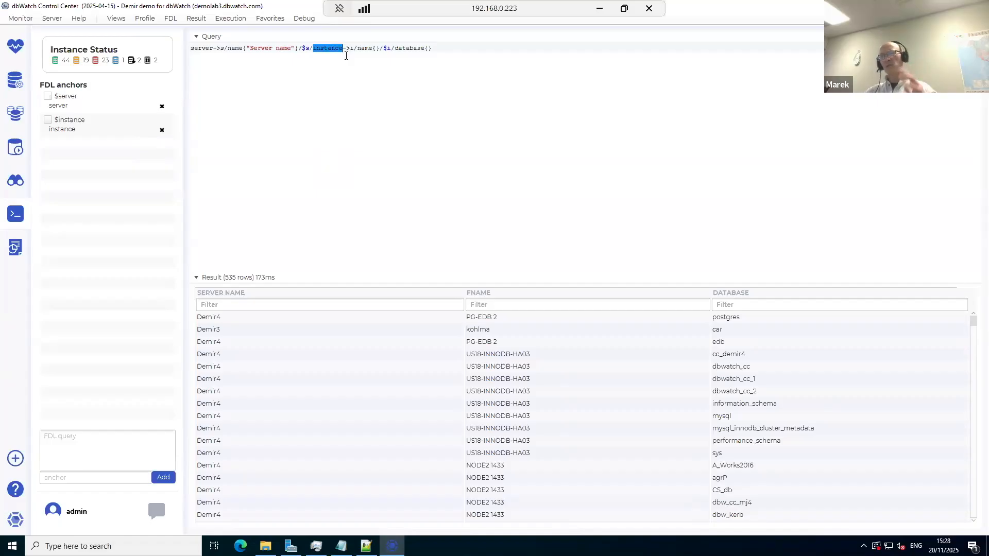
left_click(343, 47)
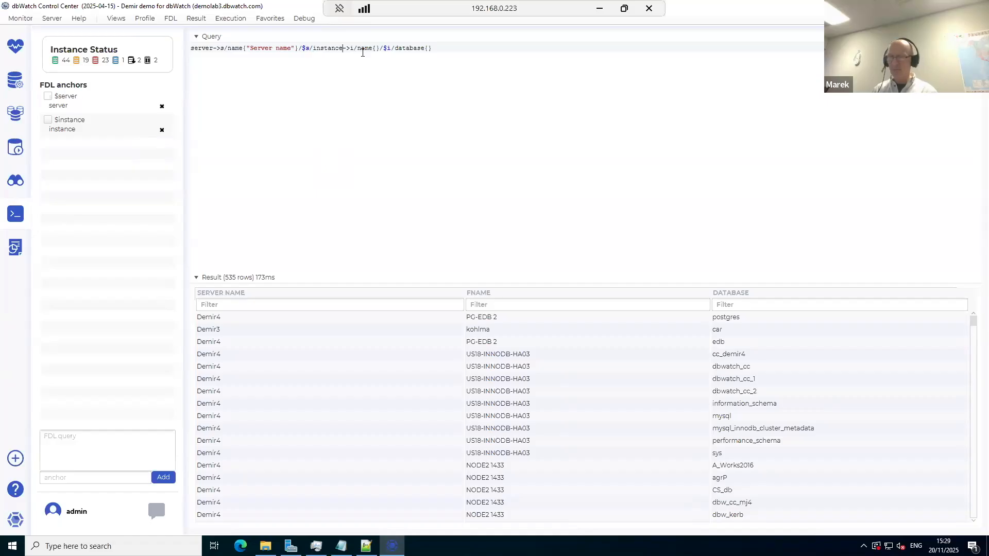
type("[")
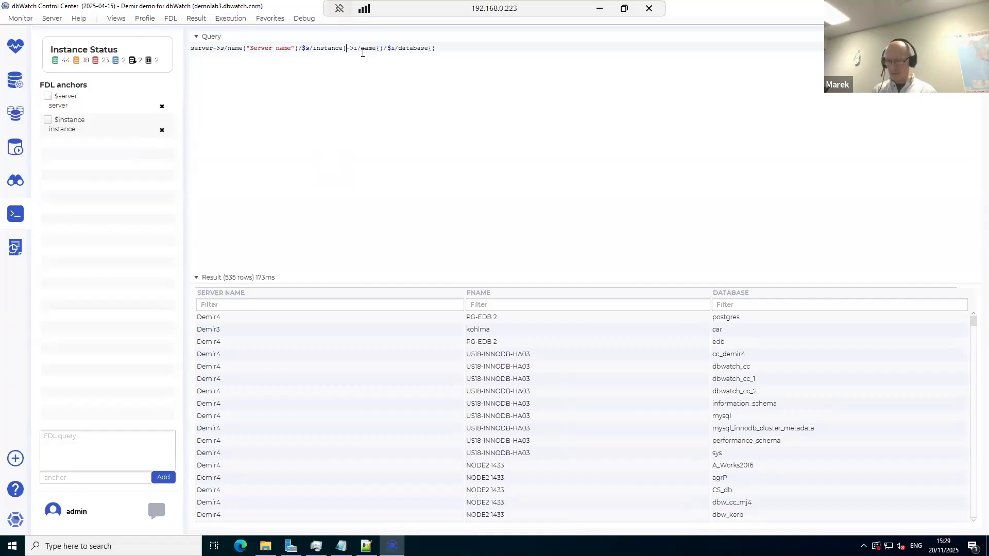
type("]")
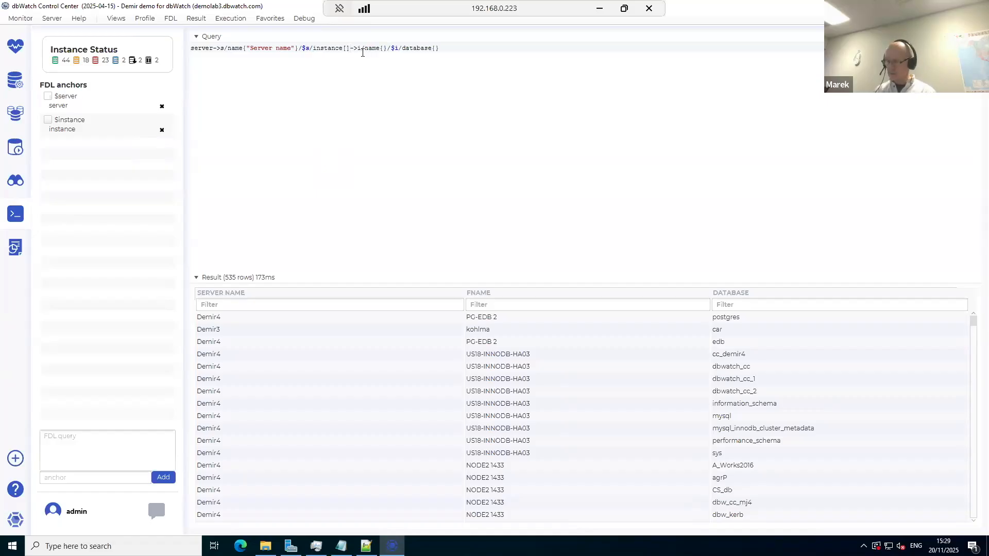
key("Left")
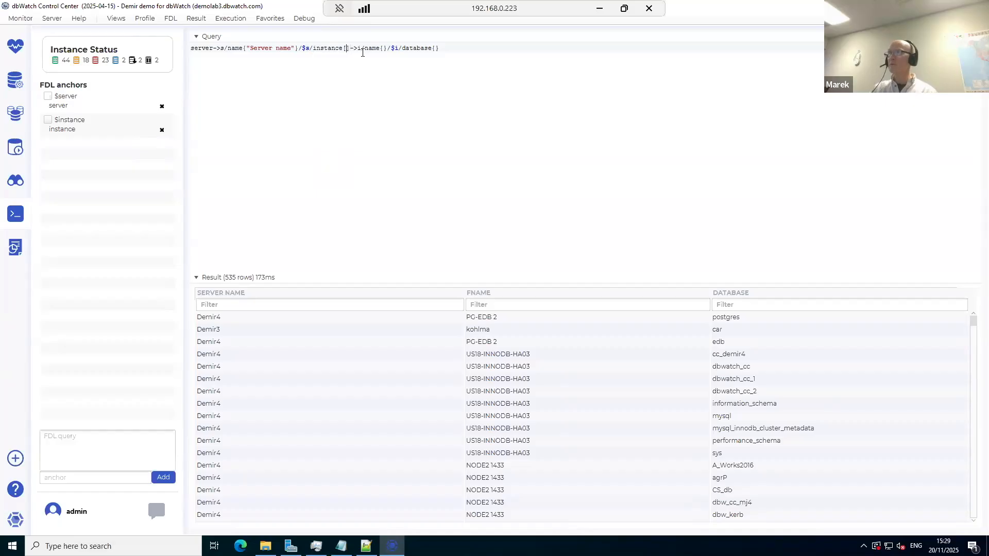
type("database")
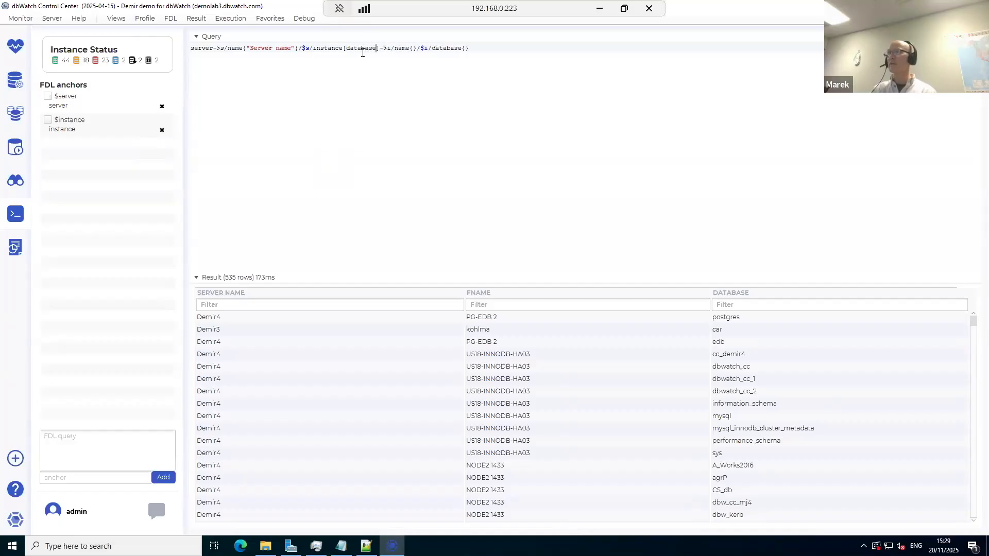
type(" like")
key("BackSpace")
key("BackSpace")
key("BackSpace")
key("BackSpace")
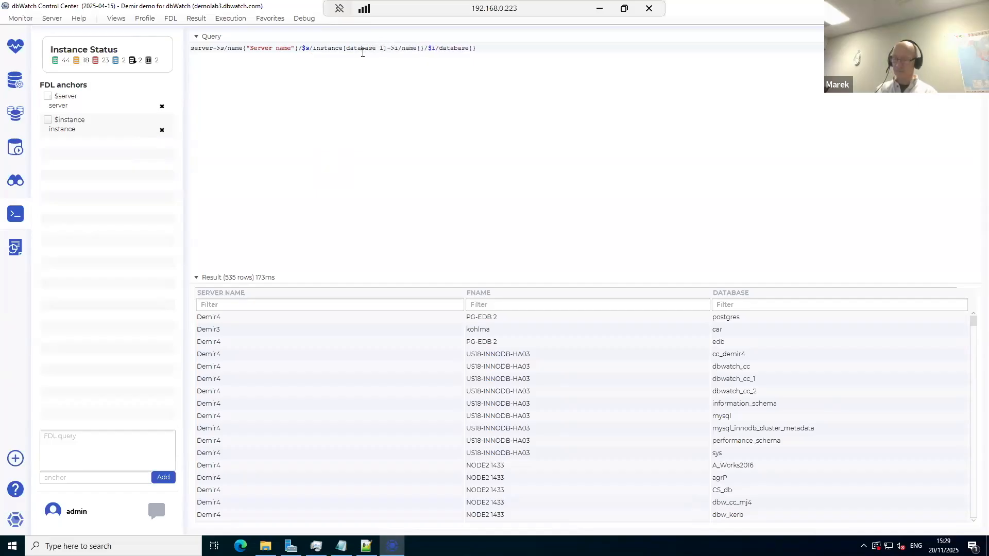
type("= 'car'")
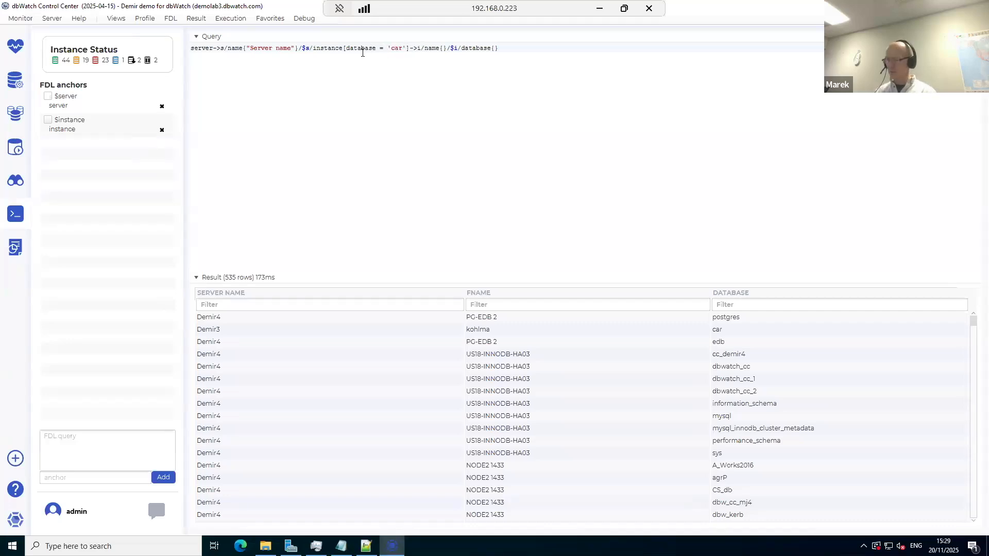
type("/id")
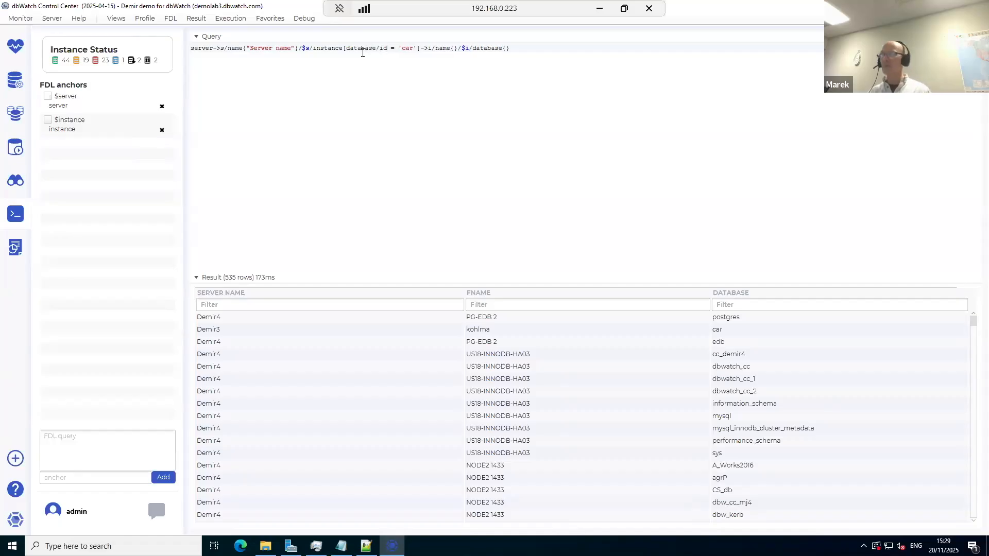
key("ctrl+Return")
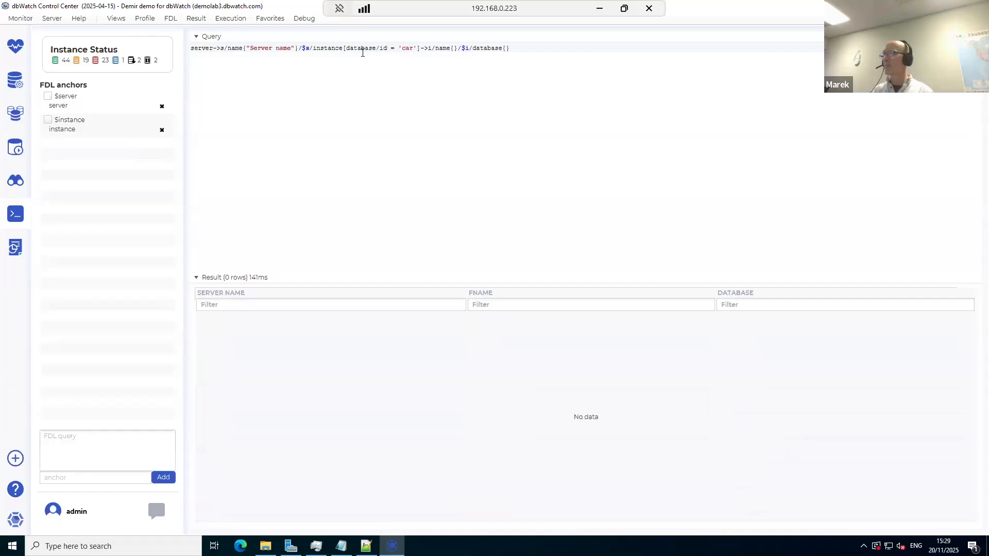
Step: Rerun the query with the instance condition reduced to [database = 'car'], then restore database/id in it
key("BackSpace")
key("BackSpace")
key("BackSpace")
key("ctrl+Return")
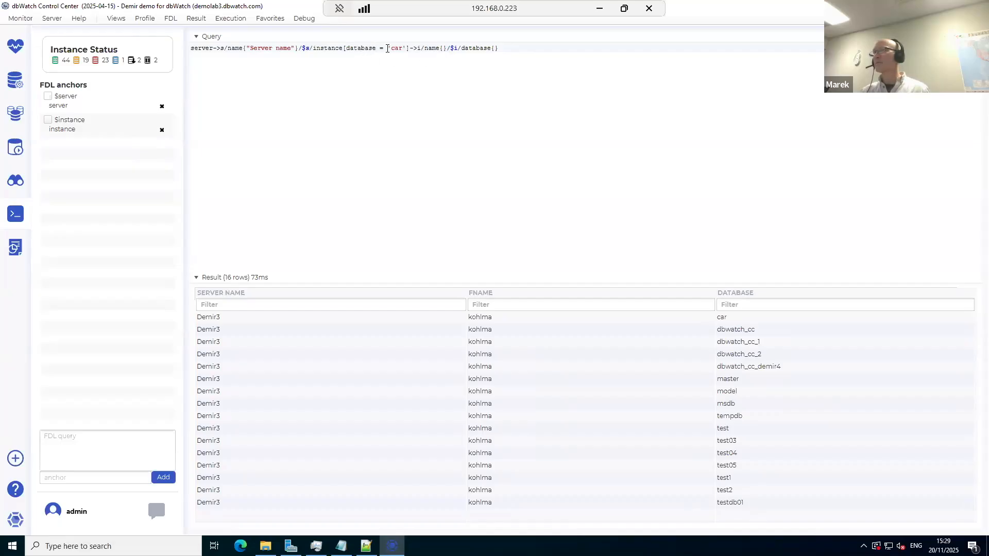
type("/id")
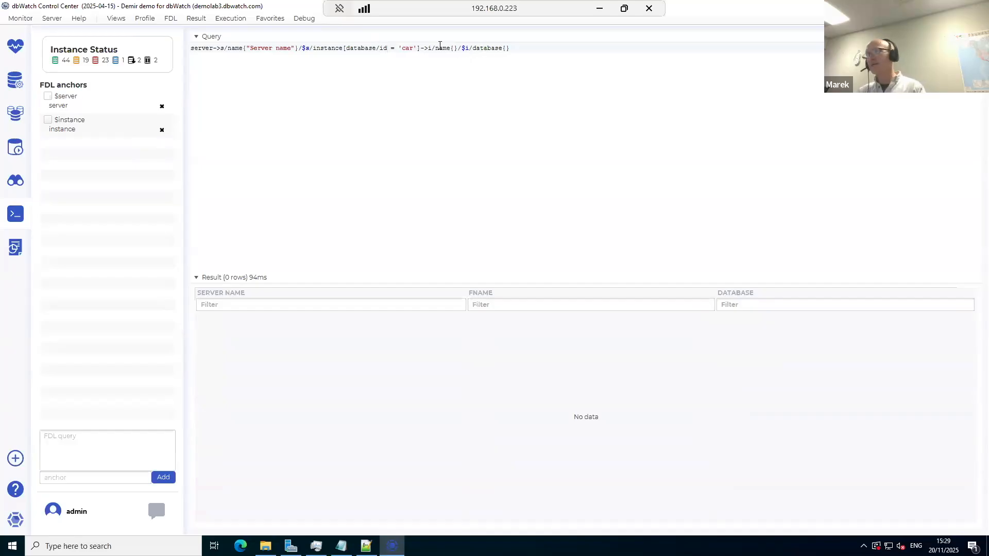
Step: Move the condition [database/id = 'car'] from instance to directly after the final database property, before its braces
key("shift+Left")
key("shift+Left")
key("shift+Left")
key("shift+Left")
key("shift+Left")
key("shift+Left")
key("shift+Left")
key("shift+Left")
key("shift+Left")
key("shift+Left")
key("shift+Left")
key("shift+Left")
key("shift+Left")
key("shift+Left")
key("shift+Left")
key("shift+Left")
key("shift+Left")
key("shift+Left")
key("shift+Left")
key("shift+Left")
key("ctrl+c")
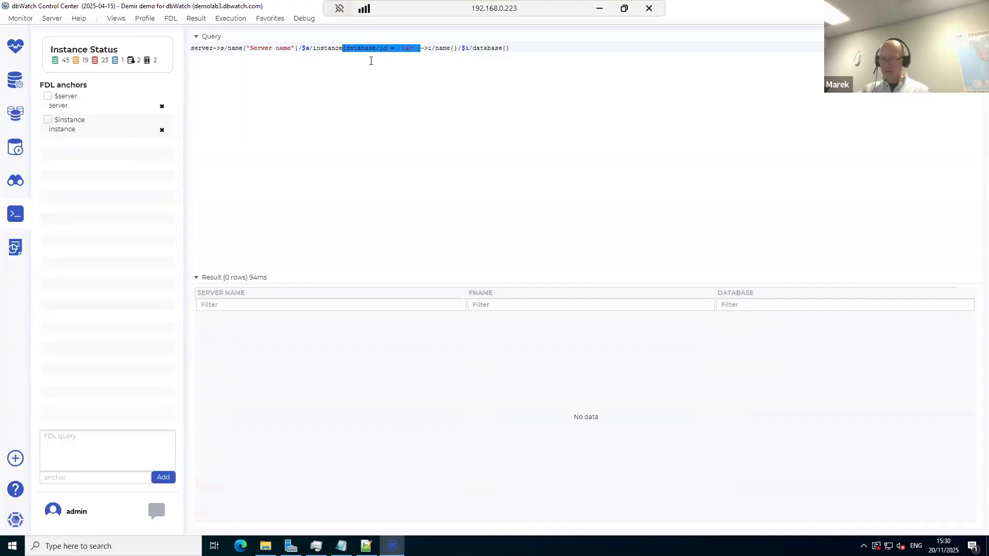
key("Delete")
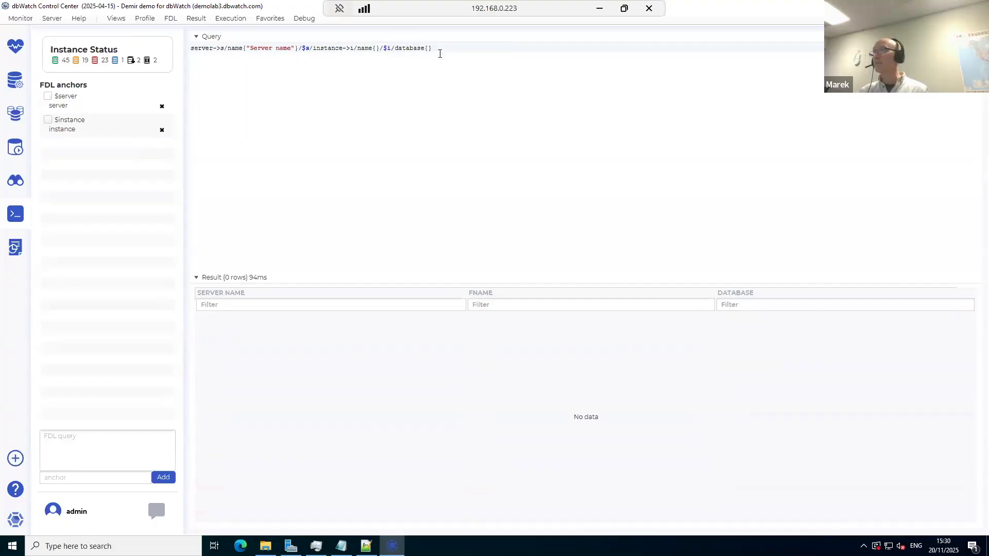
key("ctrl+v")
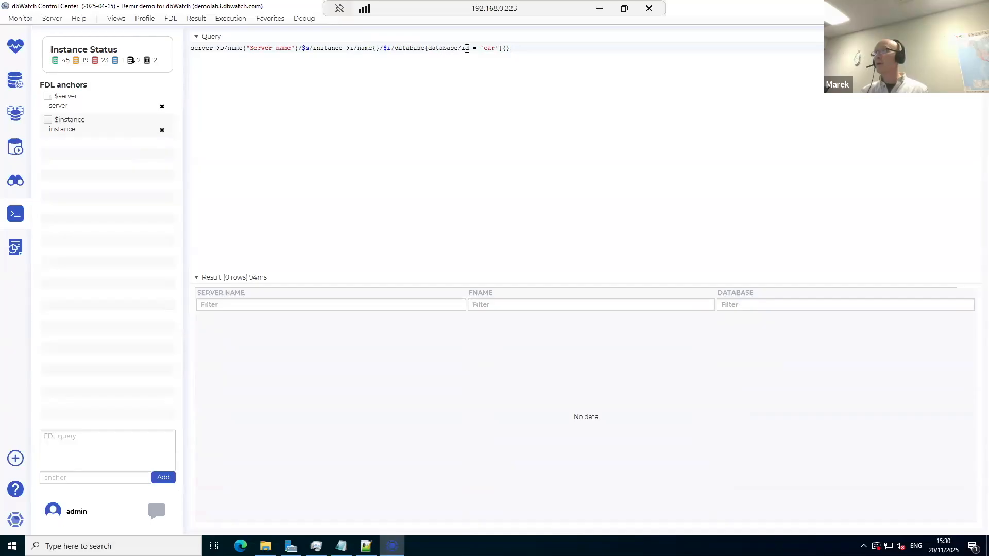
Step: Shorten the condition on the database property to [id = 'car'] and run the query
left_click_drag(469, 48, 429, 48)
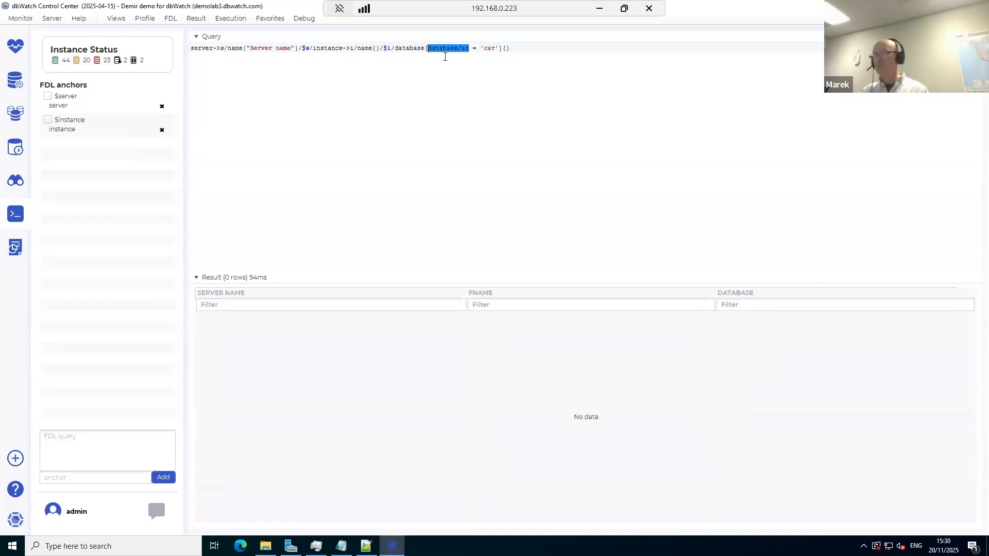
type(".")
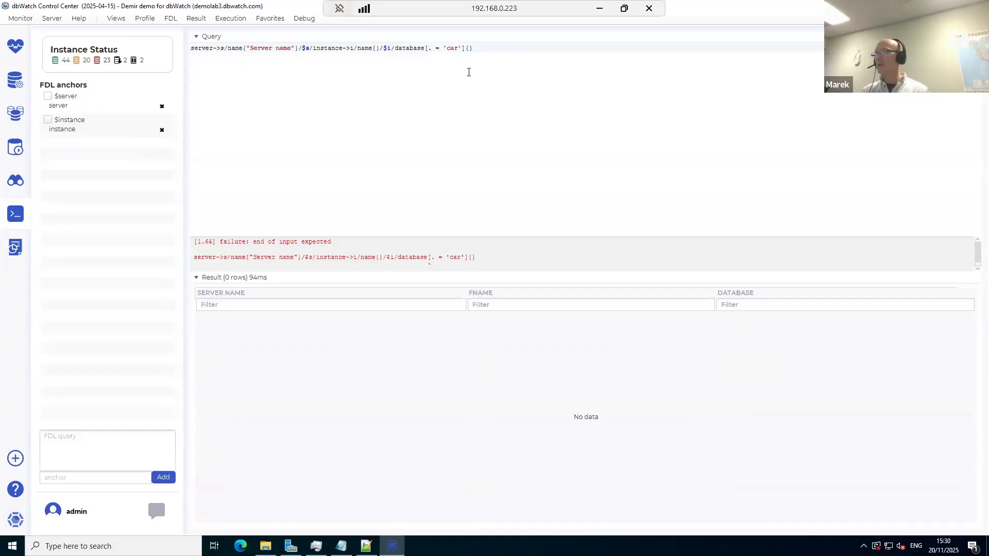
key("BackSpace")
type("id")
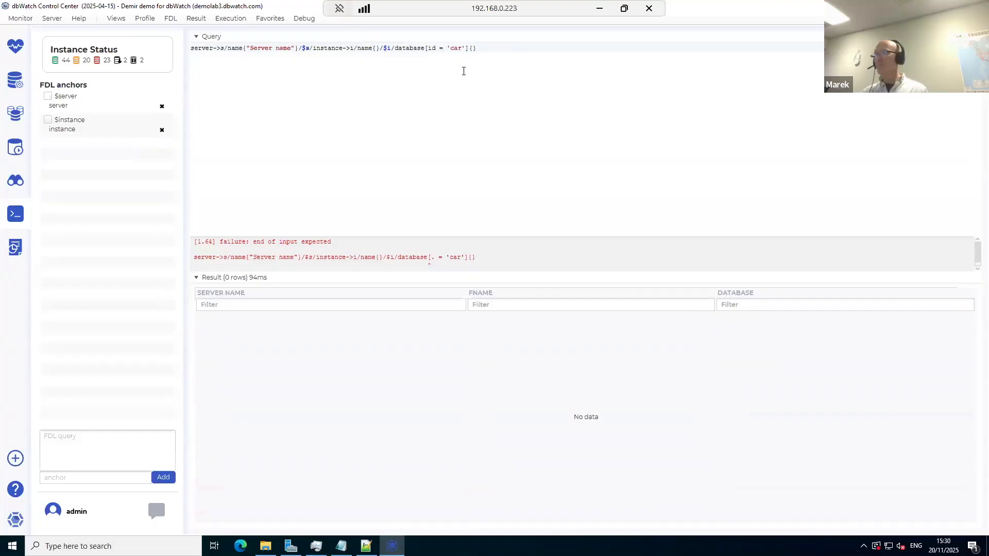
key("ctrl+Return")
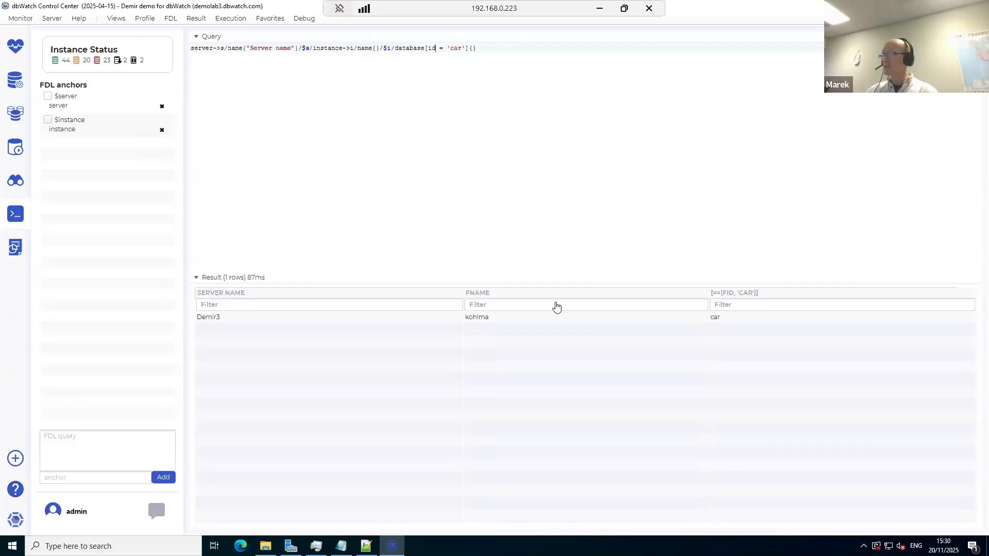
Step: Copy the instance name kohlma from the query result and filter the management module's instance tree by it
left_click(494, 322)
right_click(493, 323)
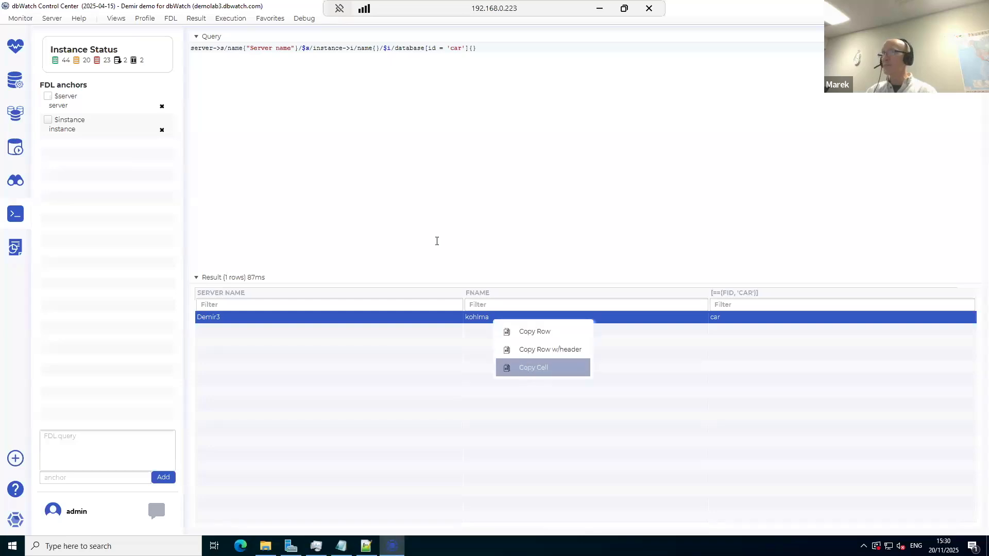
left_click(525, 367)
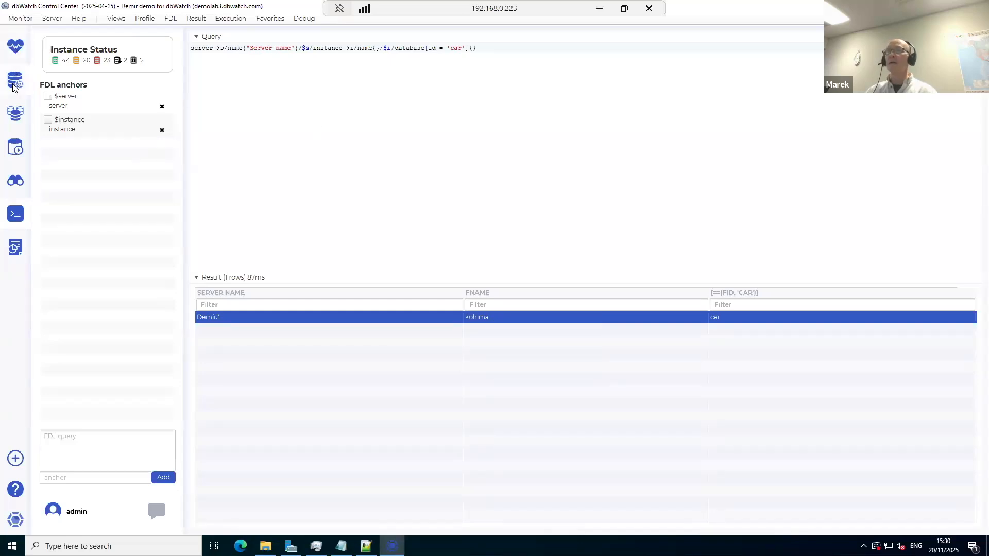
left_click(14, 82)
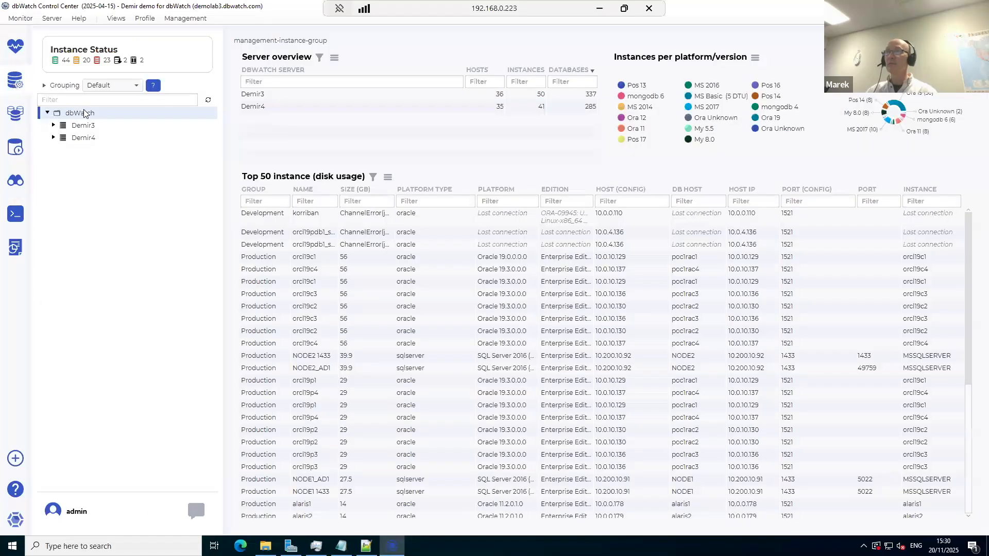
left_click(94, 101)
key("ctrl+v")
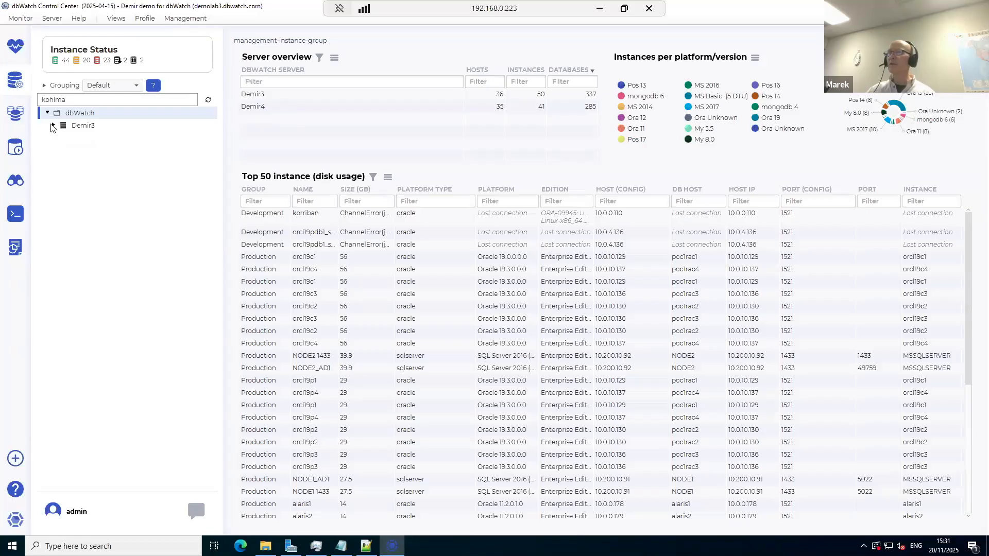
Step: Open the kohlma instance under Demir3 Production and drill into the car database's dbo schema down to its tables
left_click(52, 125)
left_click(59, 138)
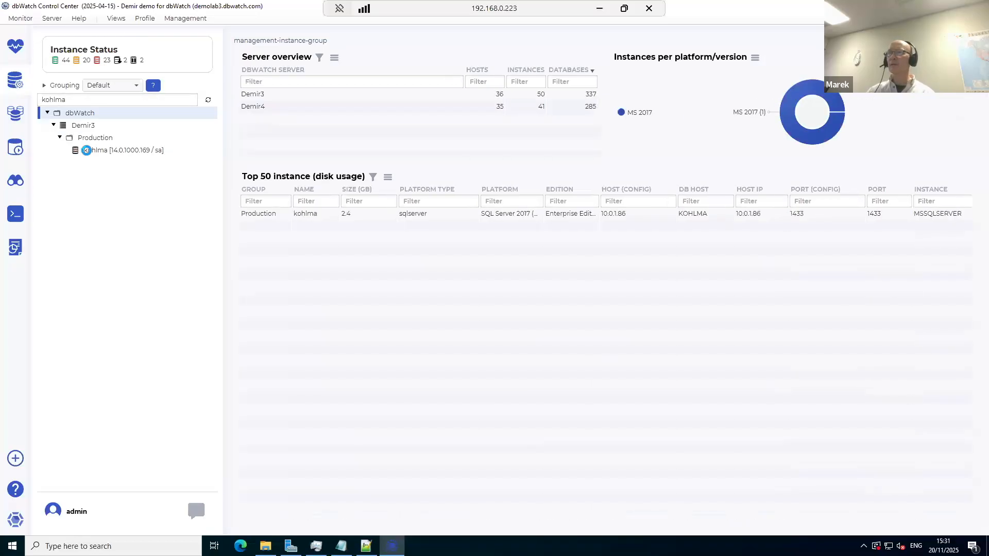
left_click(86, 150)
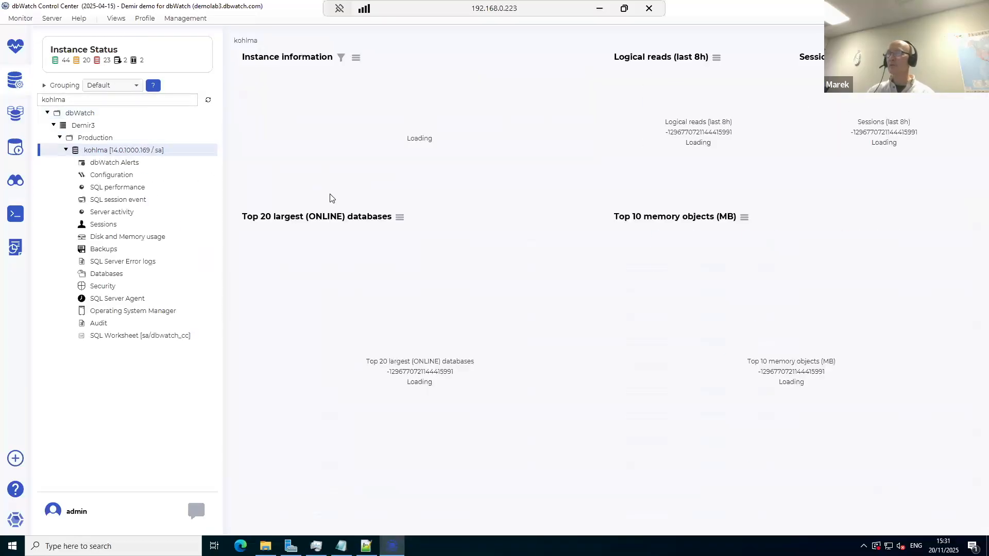
left_click(105, 274)
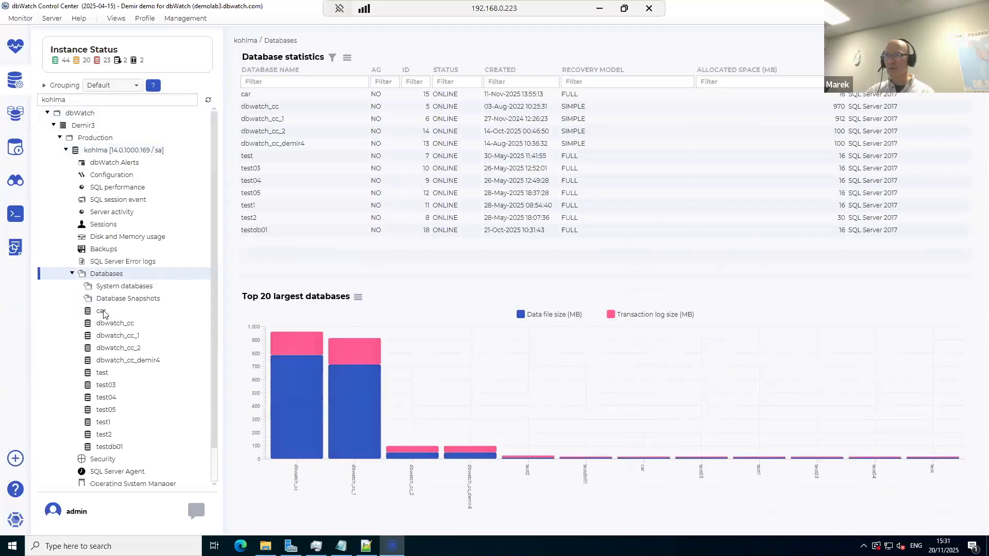
left_click(102, 312)
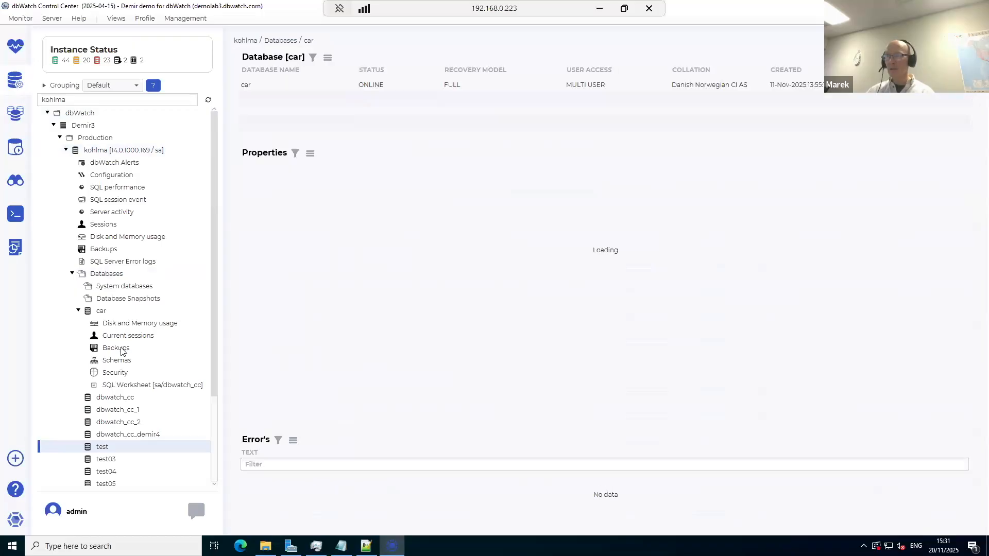
left_click(114, 362)
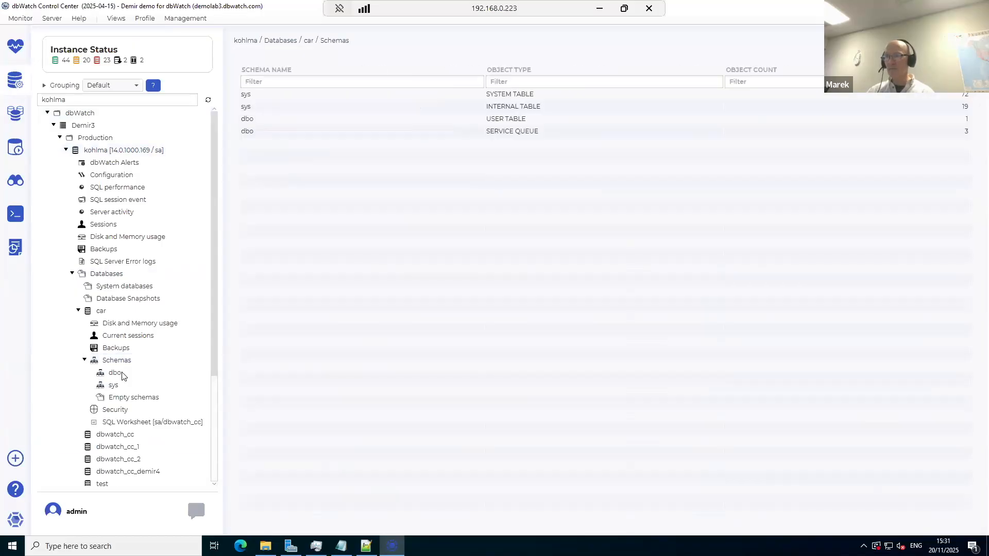
left_click(117, 373)
left_click(129, 386)
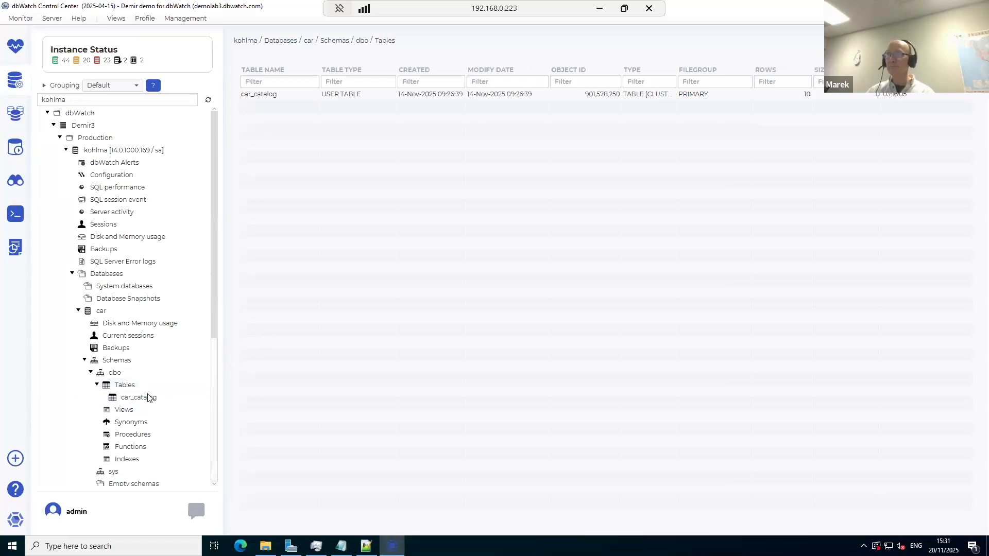
Step: View the top 100 rows of data in the car_catalog table
left_click(293, 96)
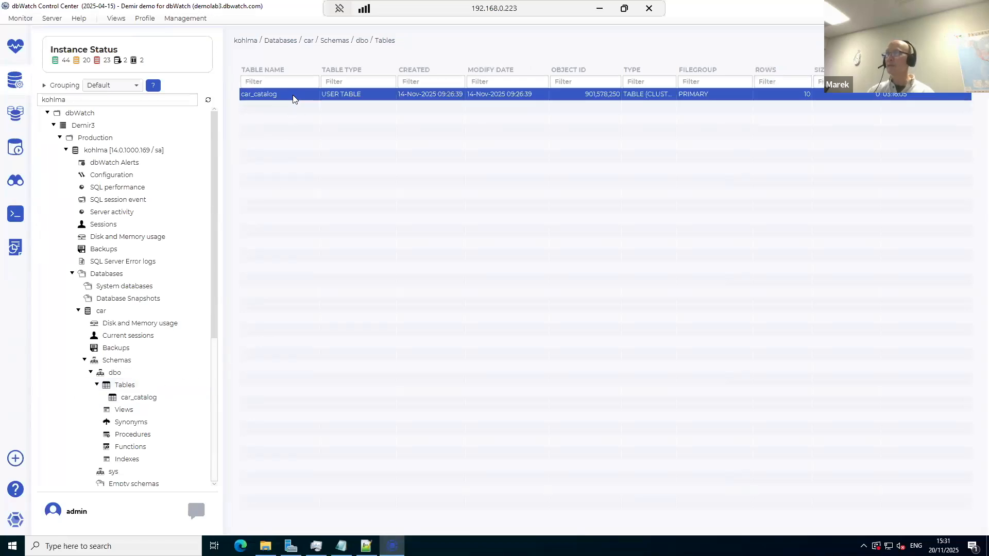
right_click(294, 96)
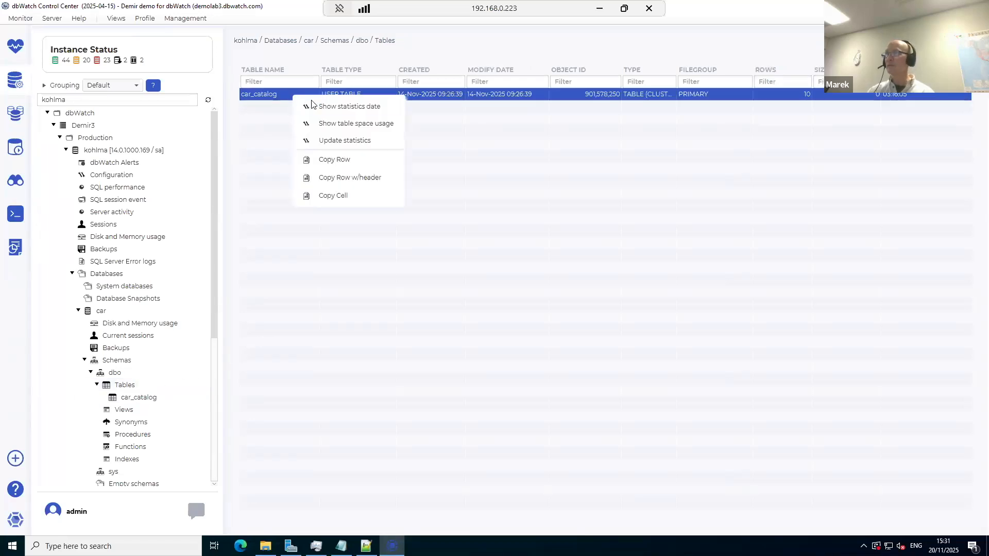
left_click(138, 398)
right_click(138, 398)
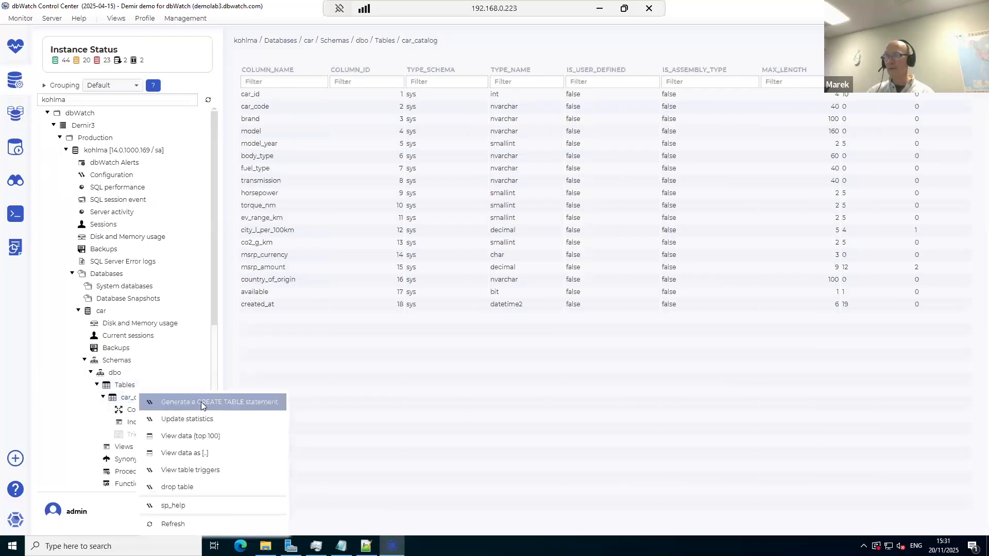
left_click(212, 436)
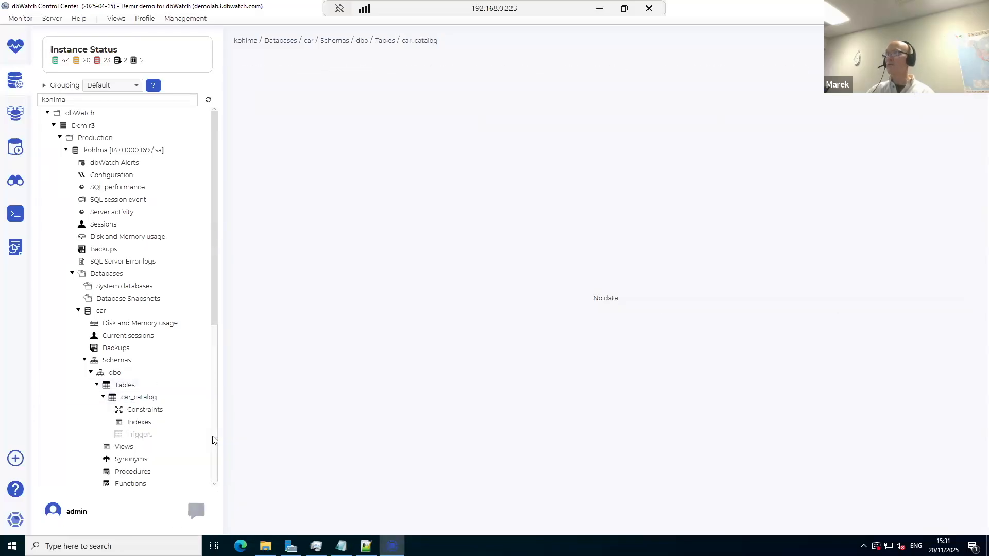
Step: Expand the constraints of the car_catalog table and display the table's column definitions
left_click(146, 410)
left_click(141, 397)
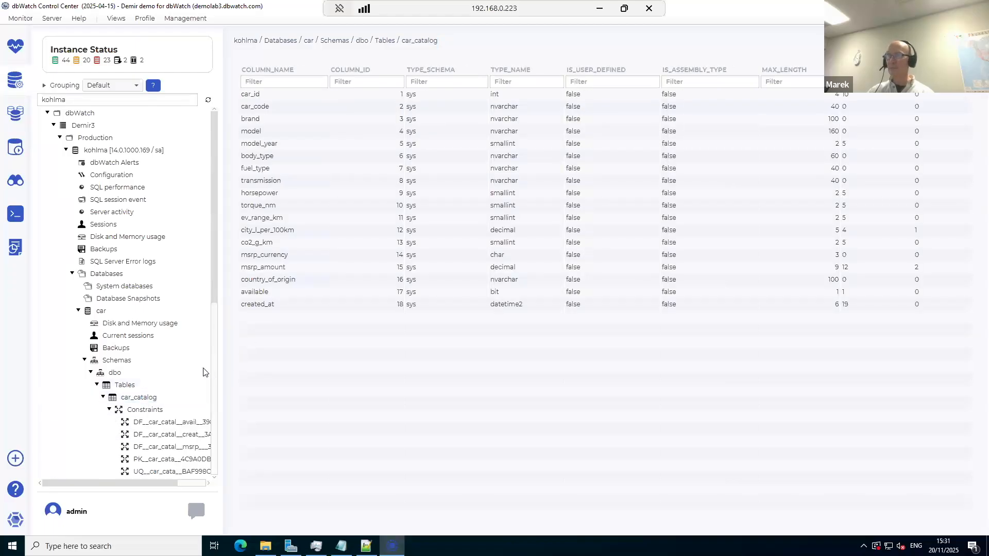
scroll(160, 368, "down", 3)
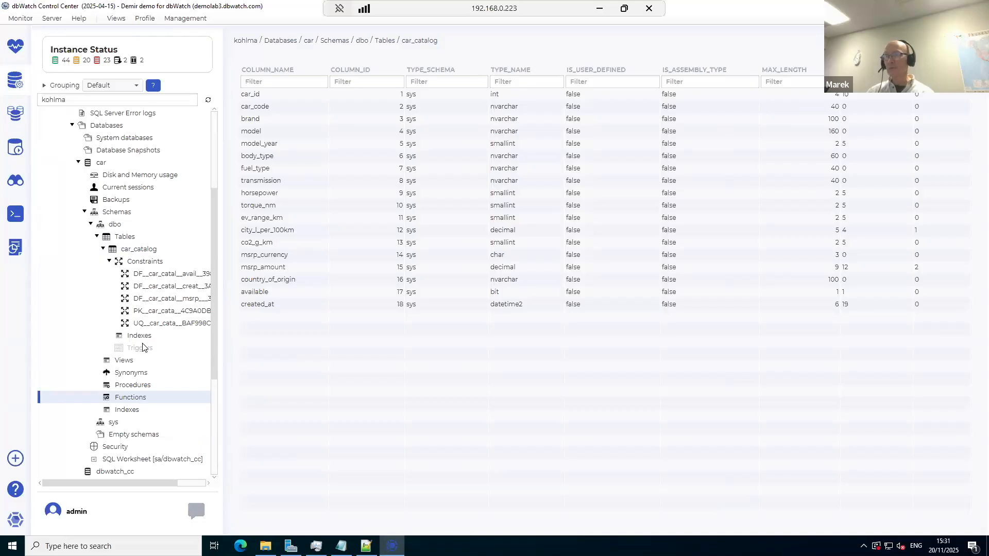
Step: Open the car database's SQL worksheet and enter select * followed by the table name car_catalog copied from car_catalog_prop.xml in Notepad++
left_click(142, 458)
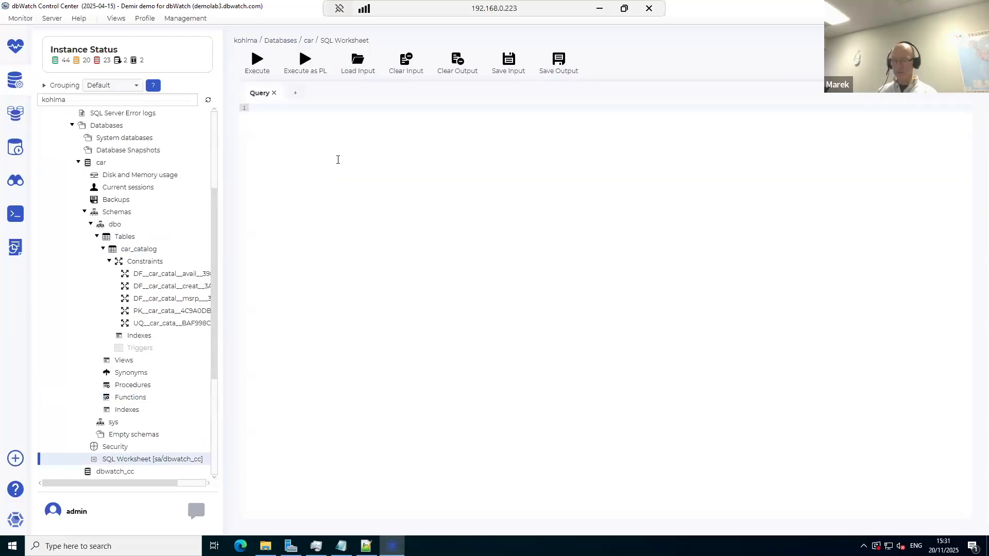
type("select *")
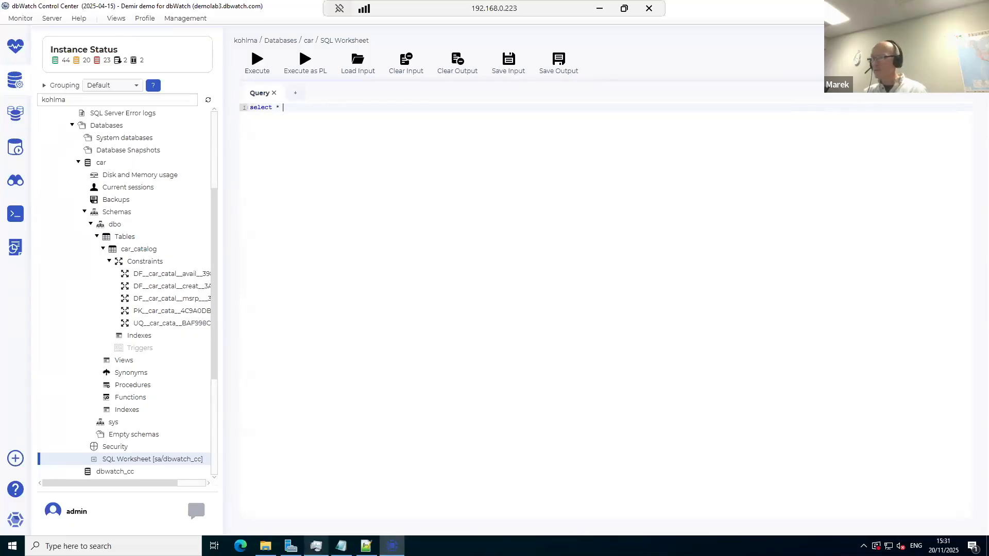
left_click(366, 546)
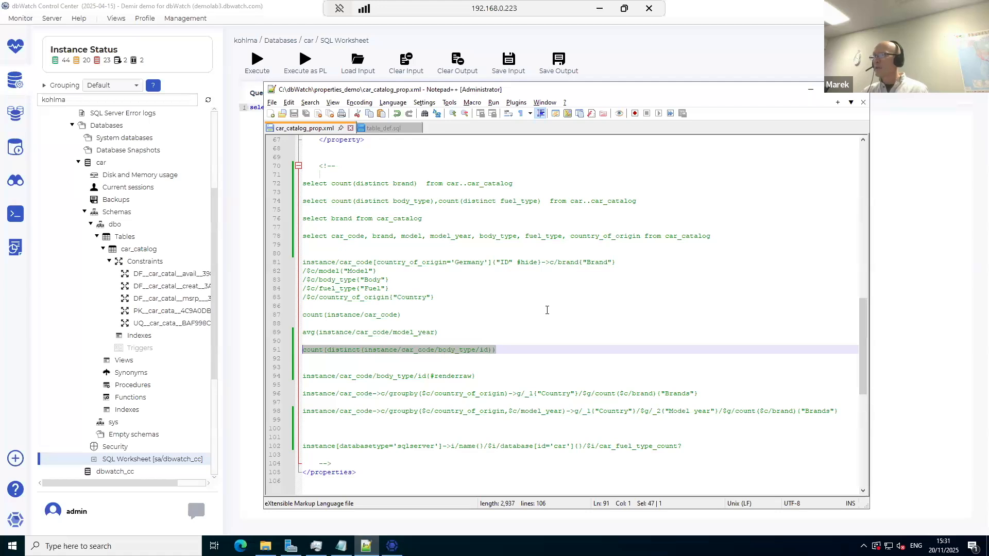
scroll(547, 310, "up", 4)
scroll(547, 310, "up", 9)
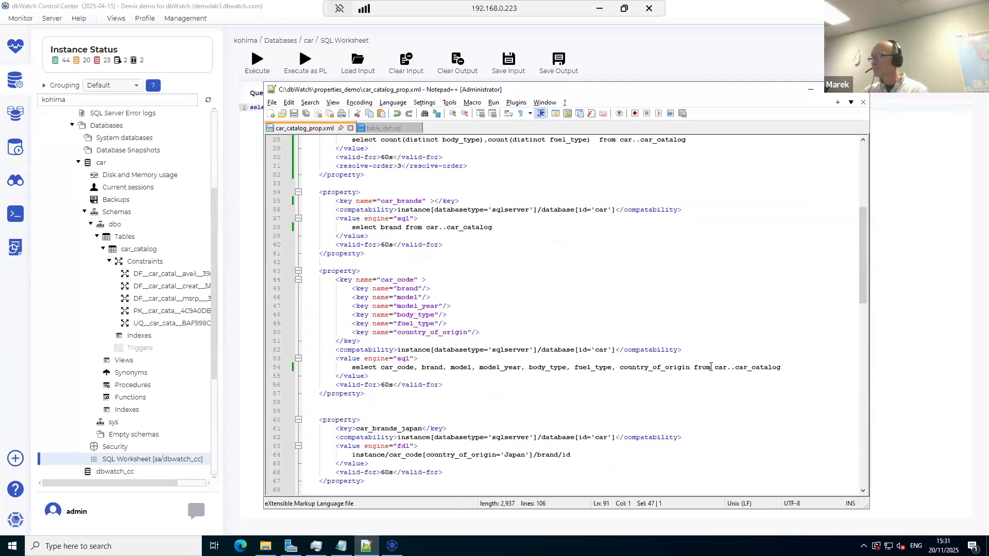
double_click(758, 366)
key("ctrl+c")
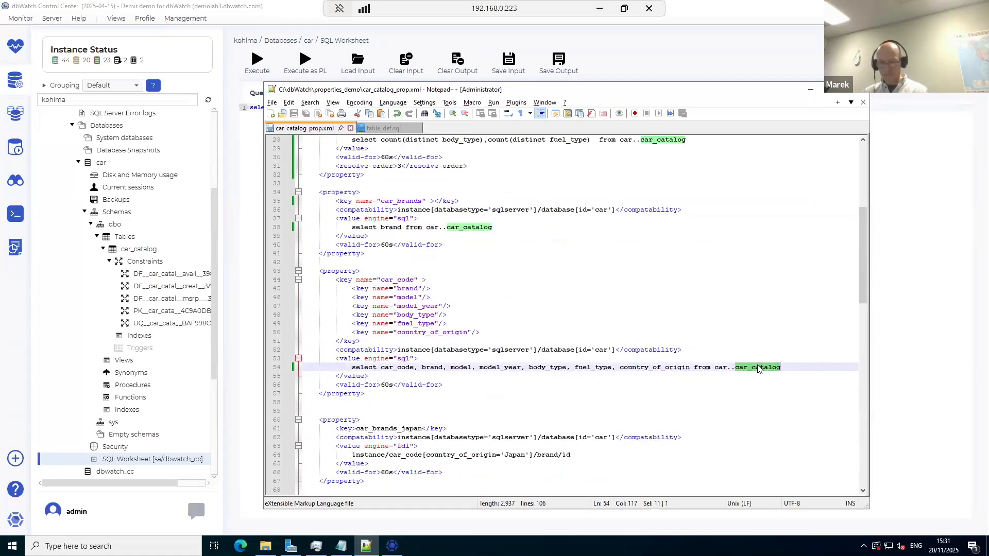
left_click(810, 90)
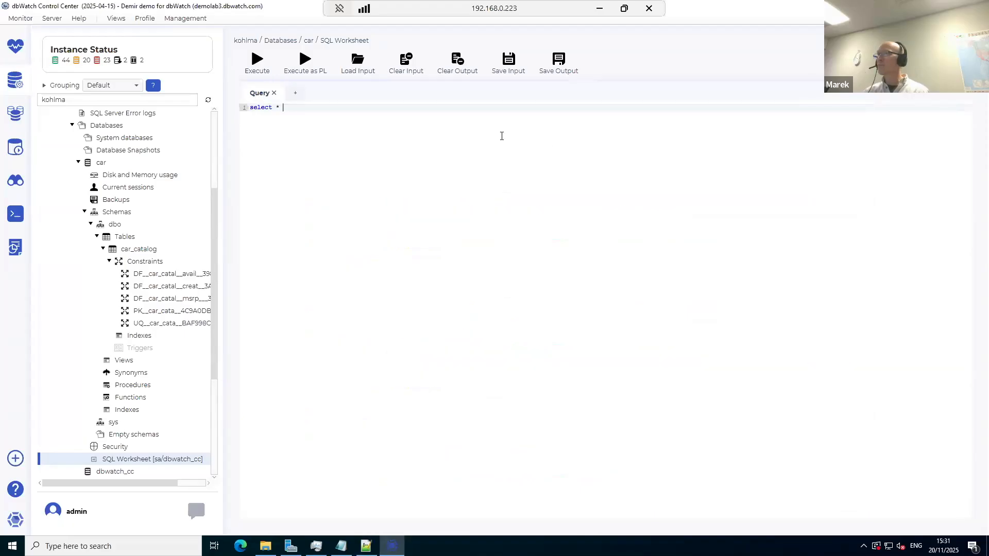
key("ctrl+v")
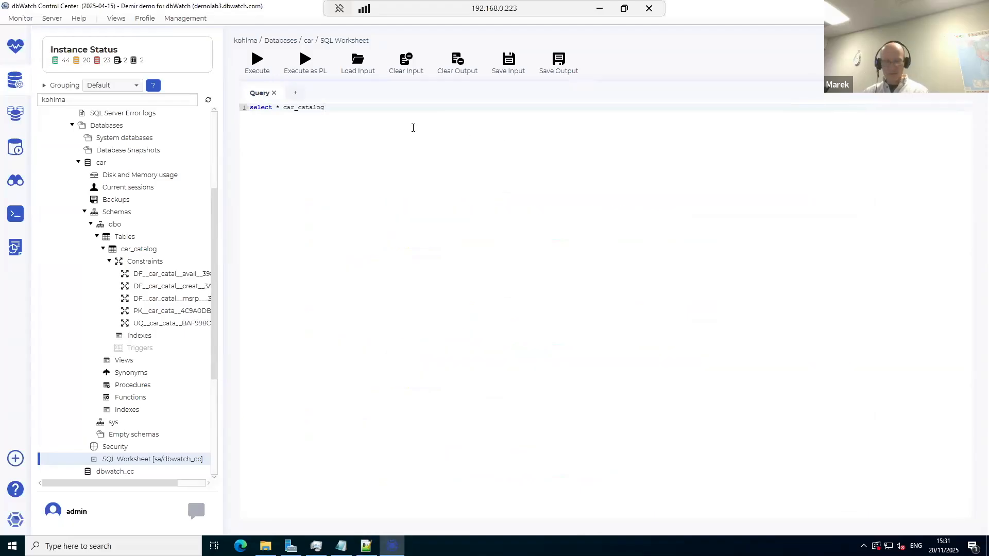
Step: Correct the worksheet query to select * from car..car_catalog, execute it and look through all result columns
left_click(257, 62)
type("f")
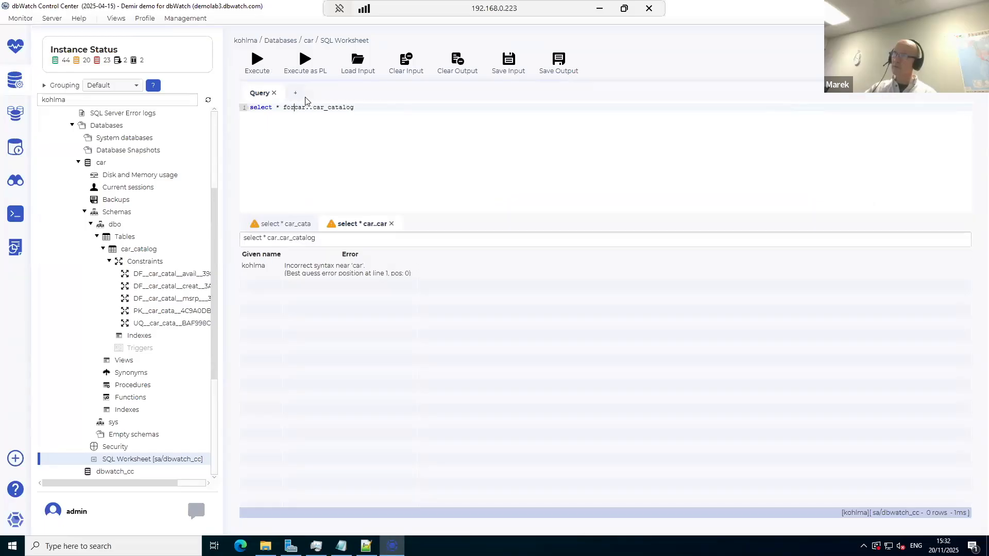
type("rom")
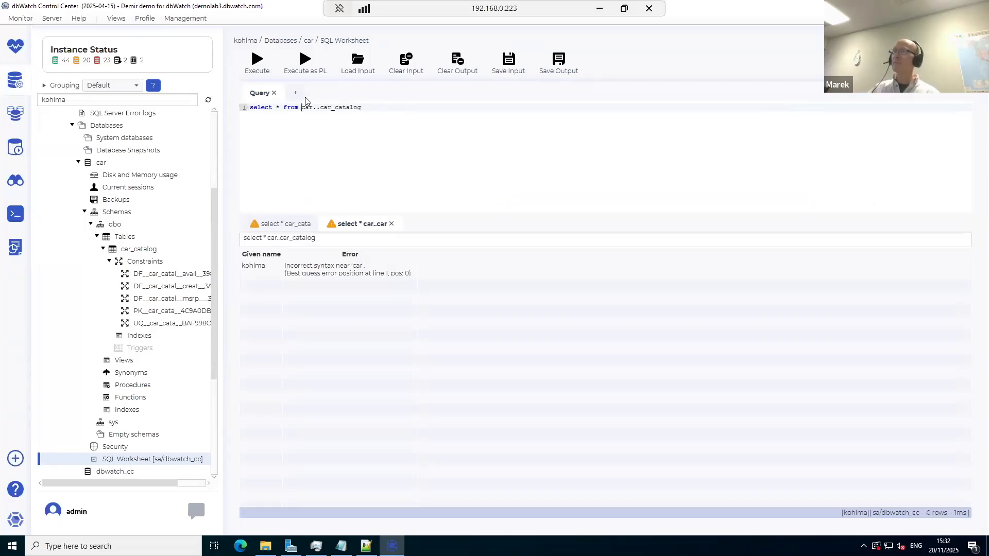
left_click(259, 60)
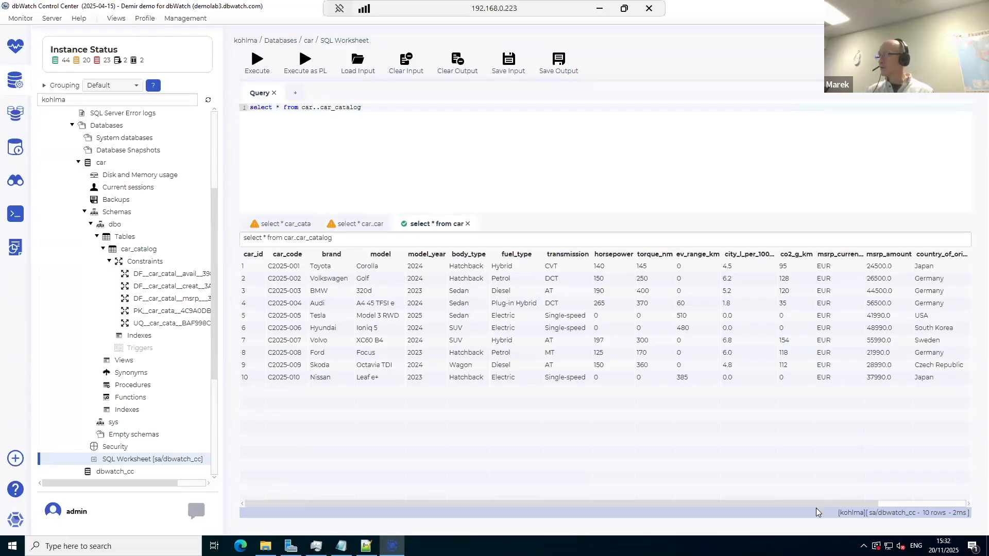
scroll(948, 494, "right", 3)
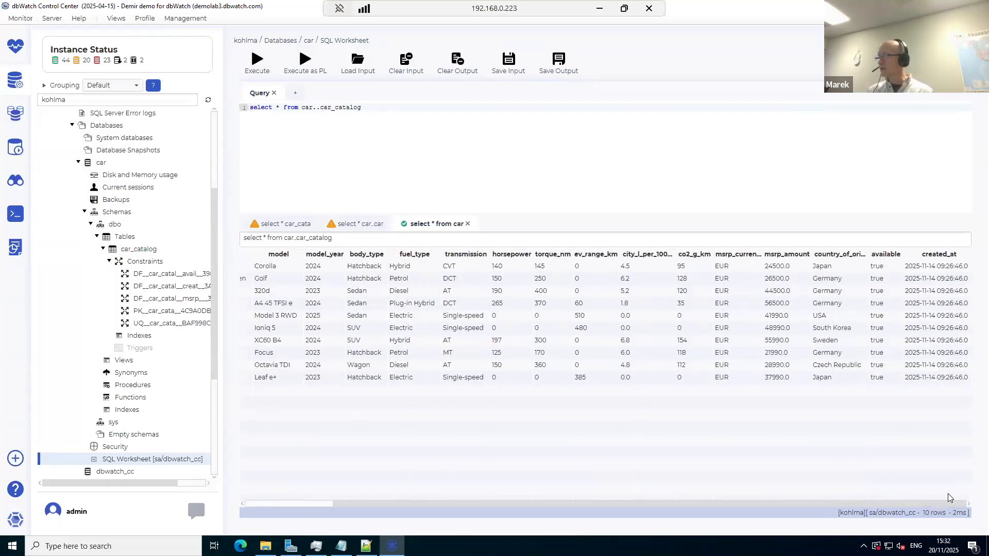
scroll(813, 501, "left", 3)
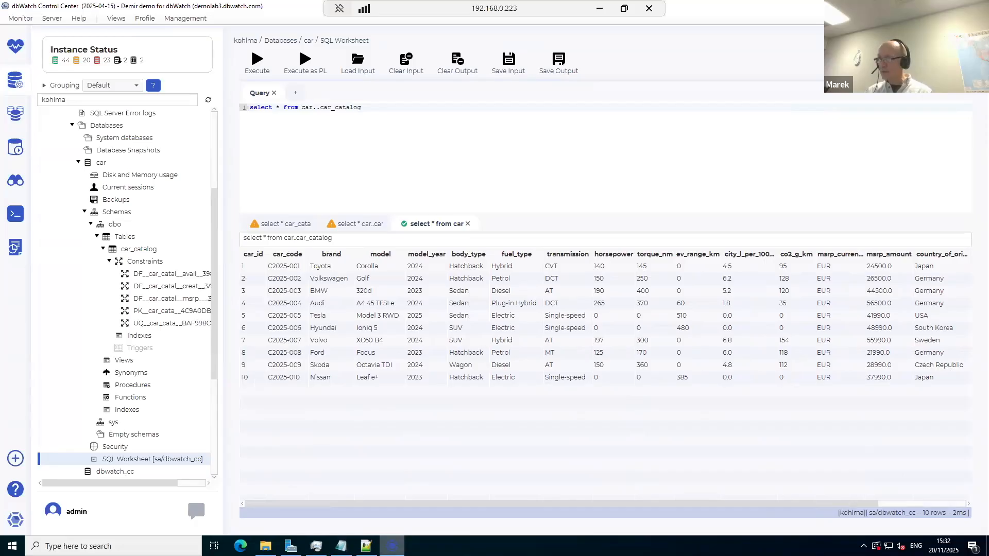
Step: Switch to Notepad++ and copy the commented select query listing car_code, brand, model, model_year, body_type, fuel_type and country_of_origin from car_catalog
key("alt+Tab")
scroll(778, 371, "down", 4)
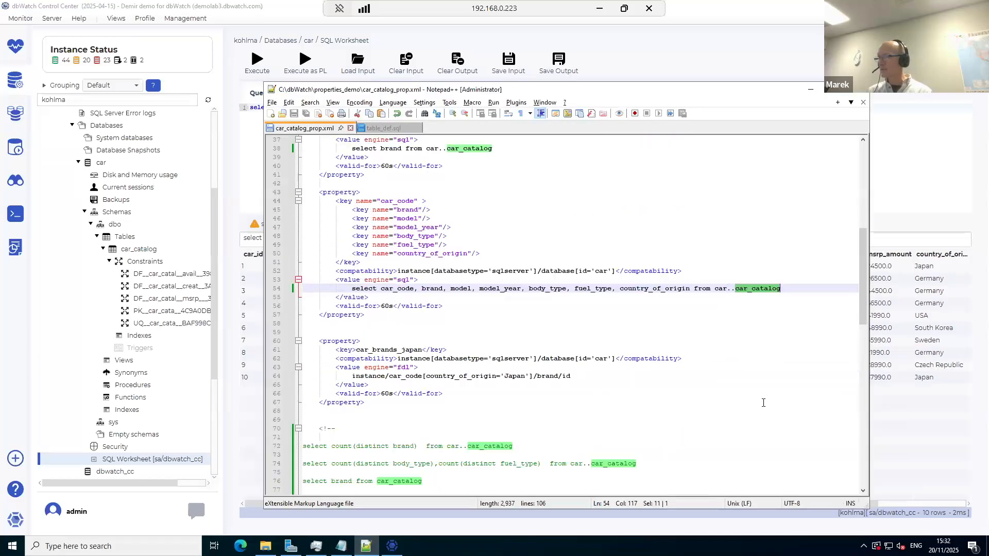
scroll(763, 402, "down", 5)
left_click(751, 324)
left_click(750, 341)
key("shift+Home")
key("ctrl+c")
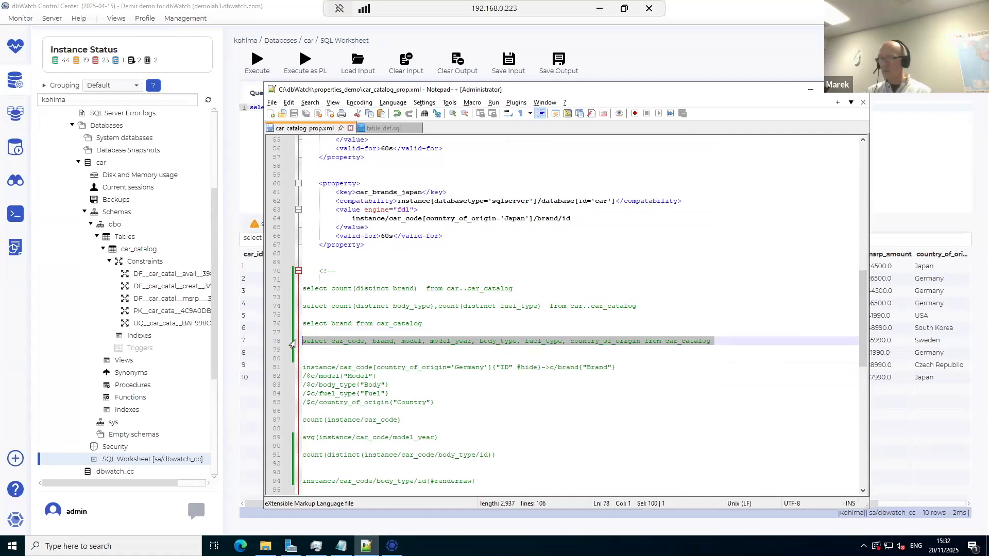
Step: Replace the SQL worksheet query in dbWatch with the copied column query, clear the old output and execute it
left_click(713, 52)
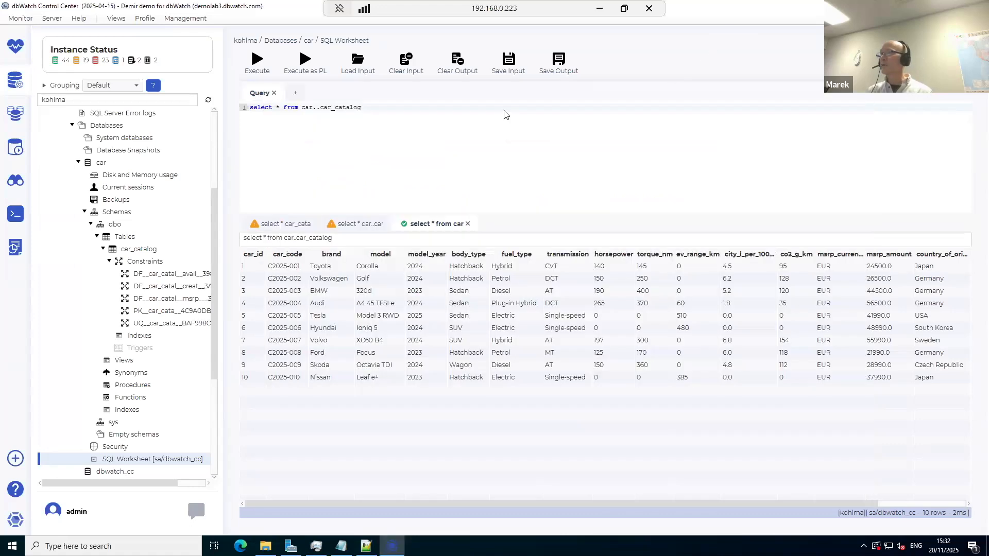
left_click_drag(374, 107, 244, 108)
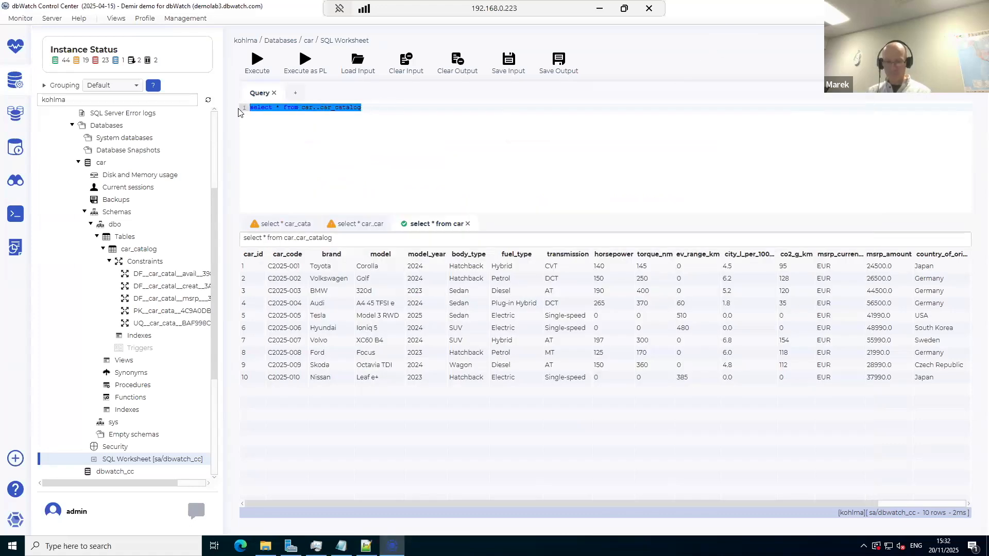
key("ctrl+v")
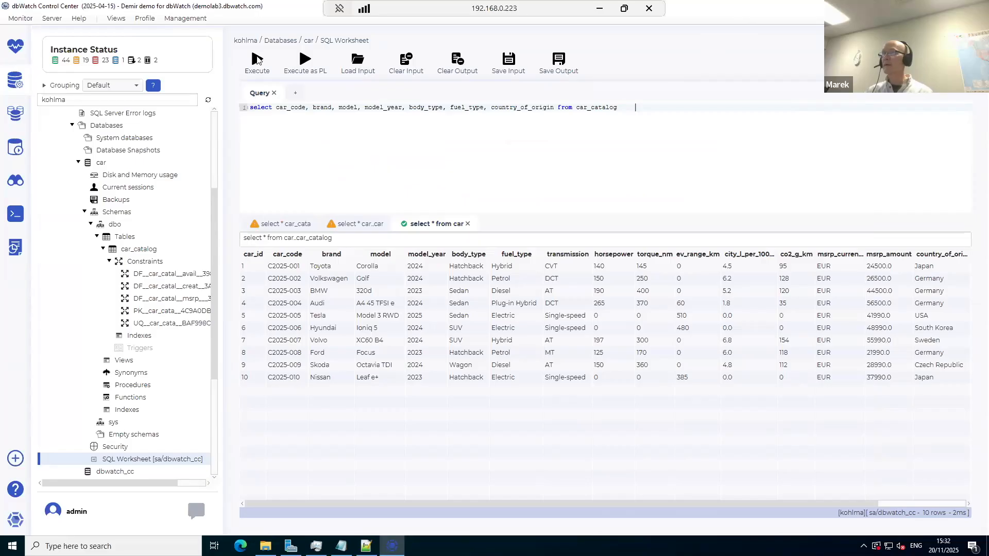
left_click(258, 68)
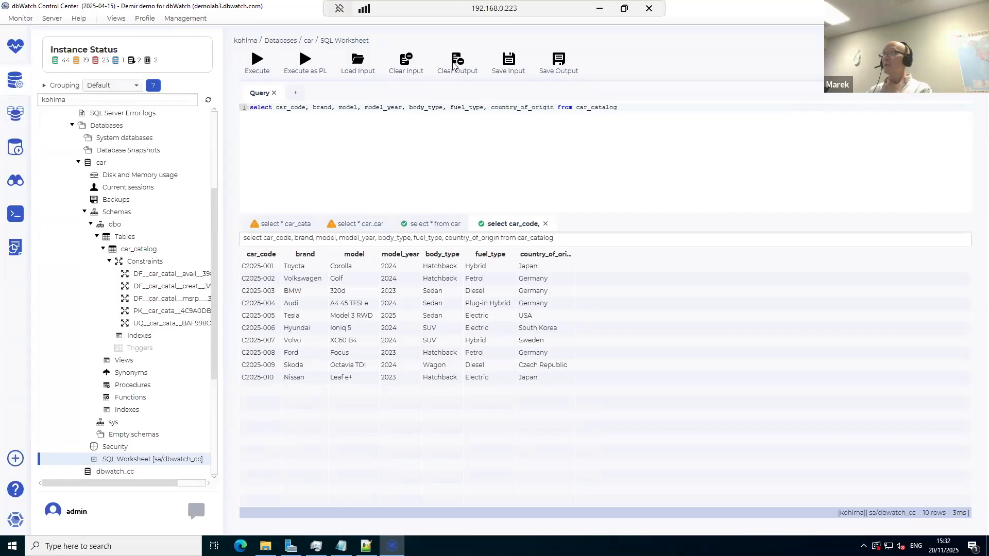
left_click(257, 61)
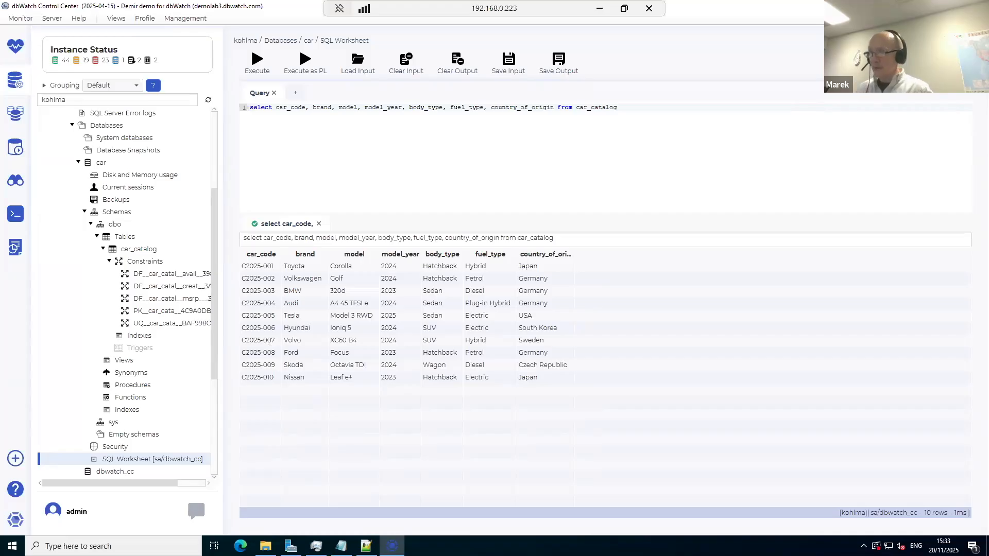
Step: Examine the asproperties header of car_catalog_prop.xml in Notepad++, covering its name, version, company, group and artifactid tags
left_click(366, 545)
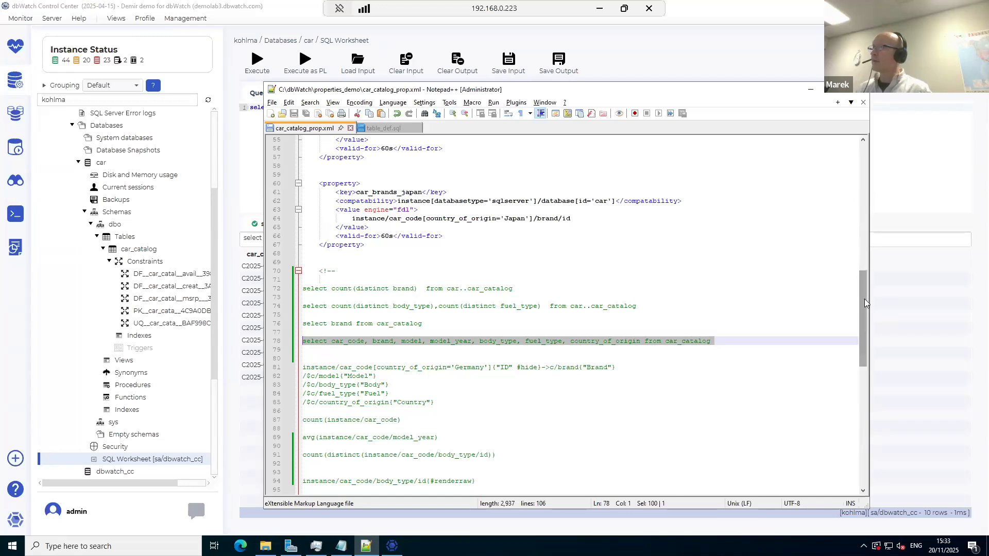
left_click_drag(864, 299, 852, 171)
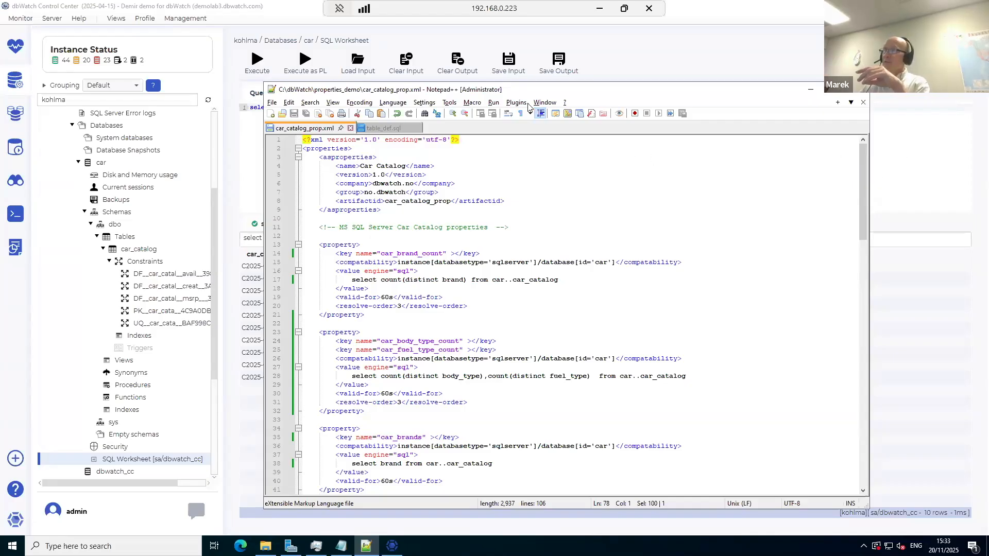
left_click_drag(385, 209, 304, 156)
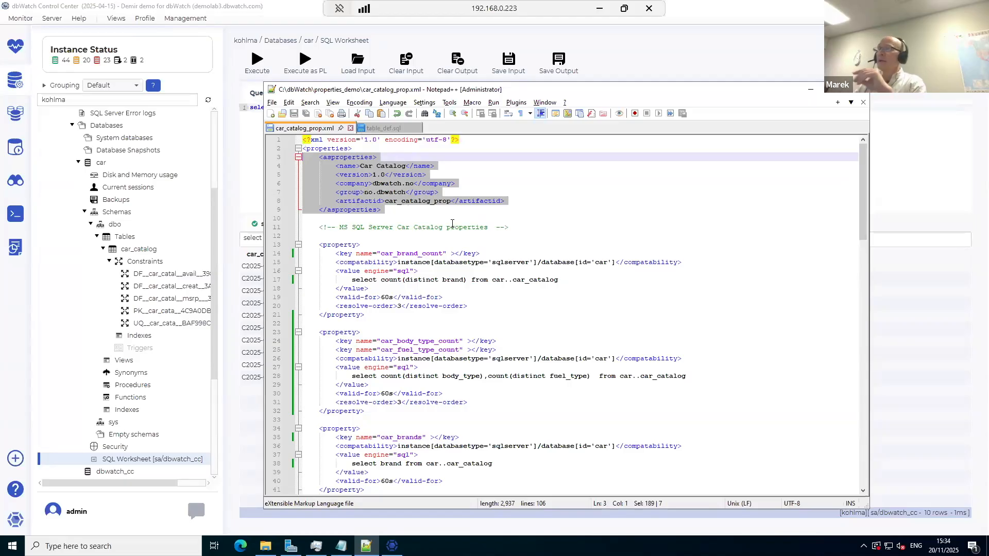
left_click(463, 174)
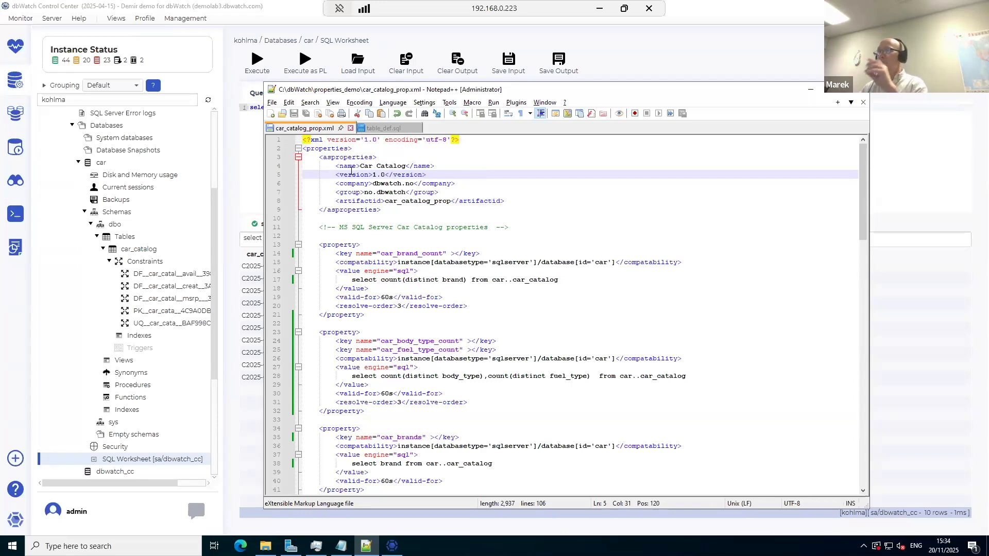
left_click(351, 174)
left_click(351, 183)
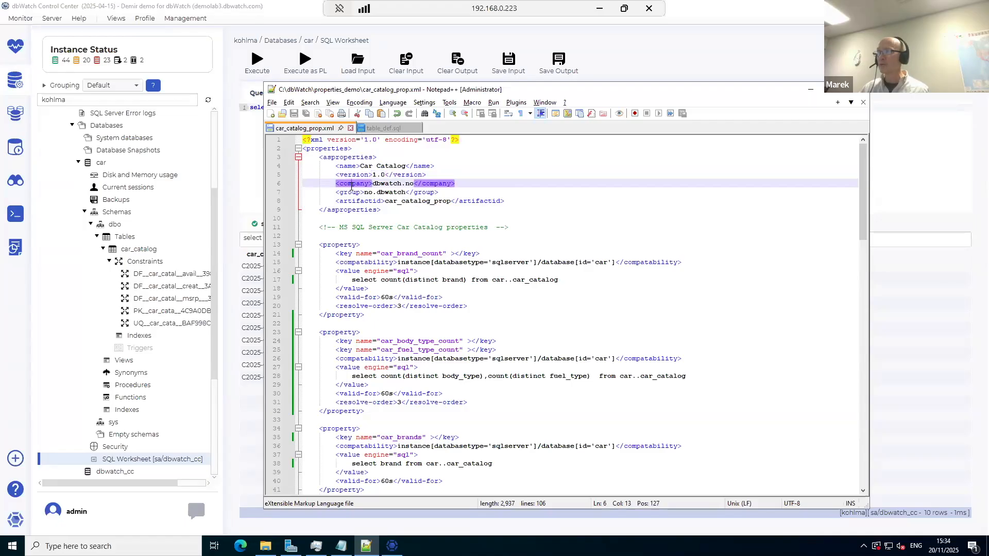
left_click(356, 194)
left_click(357, 201)
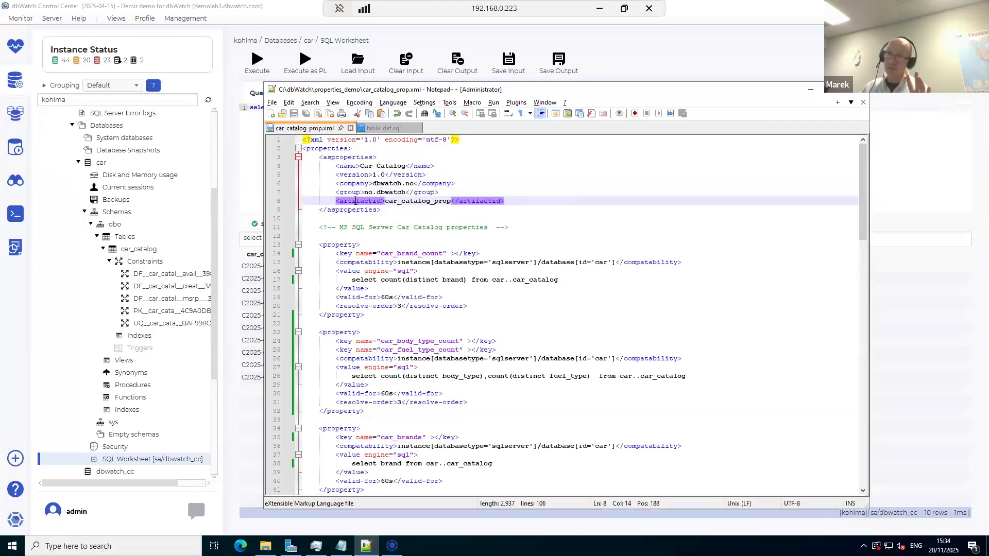
left_click(353, 174)
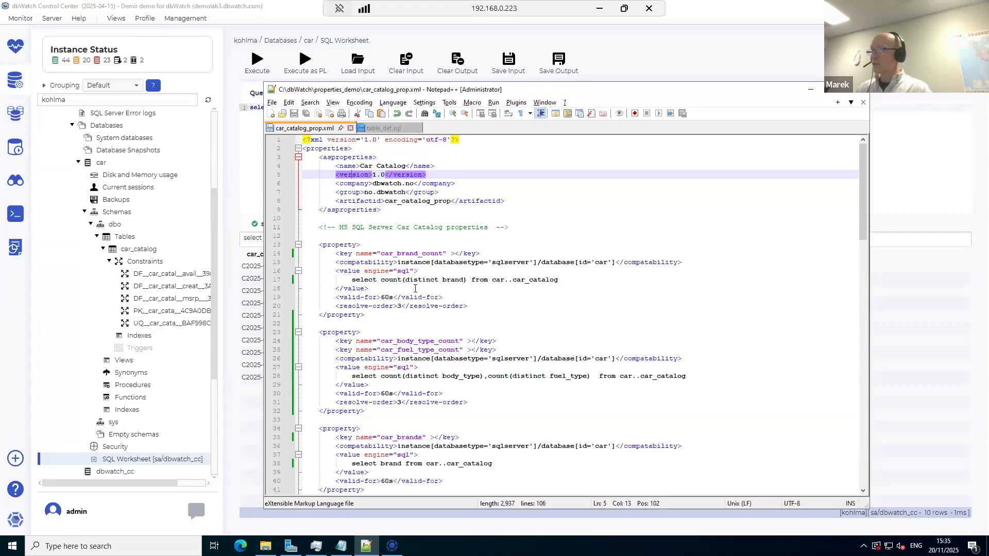
Step: Examine the car_brand_count property's key, compatability path and SQL count statement, with the Notepad++ window moved beside the query results
scroll(432, 273, "down", 1)
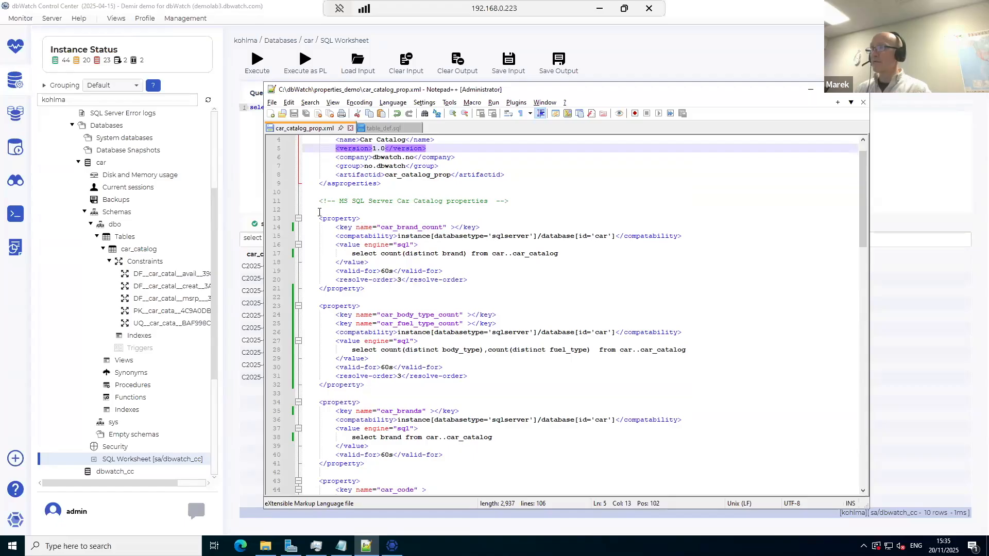
double_click(412, 227)
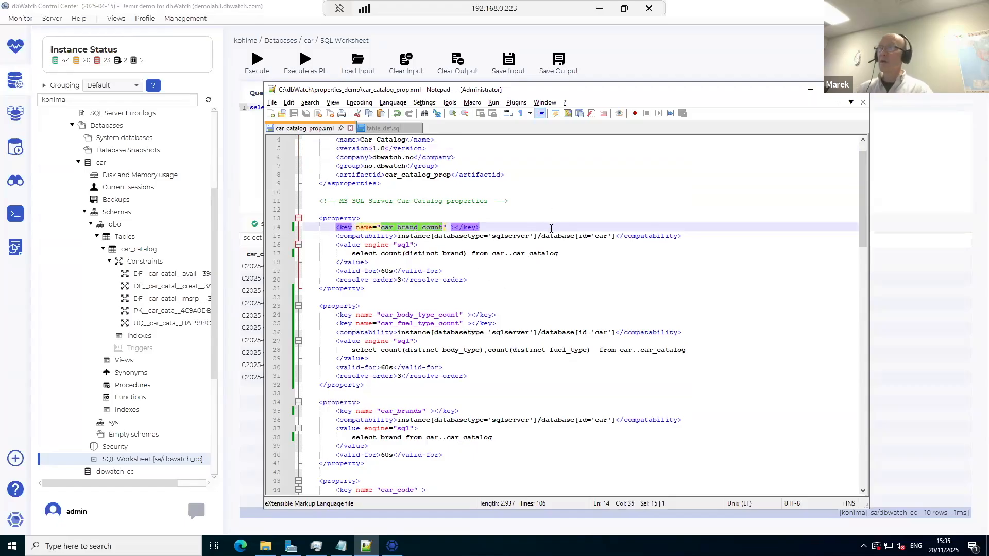
left_click_drag(557, 90, 754, 67)
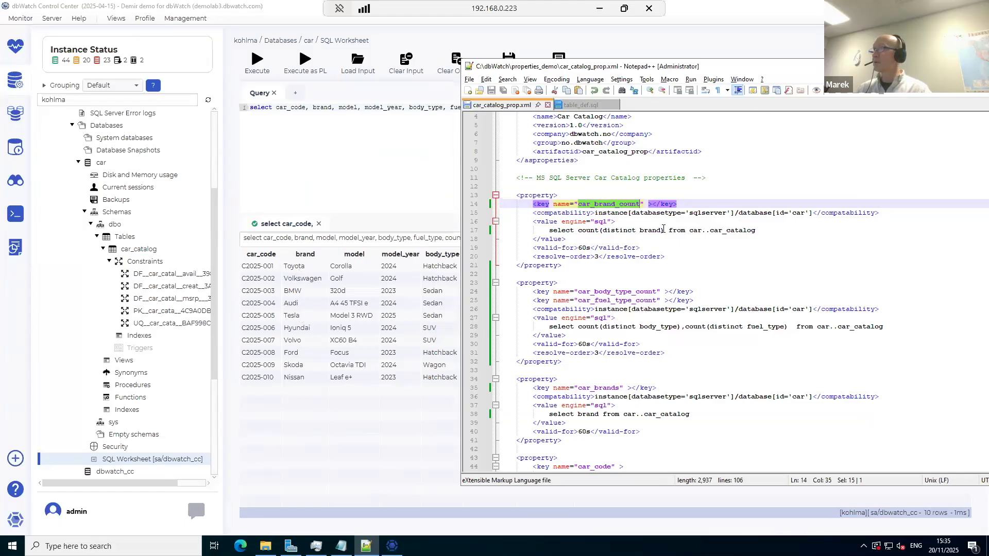
left_click_drag(664, 230, 577, 230)
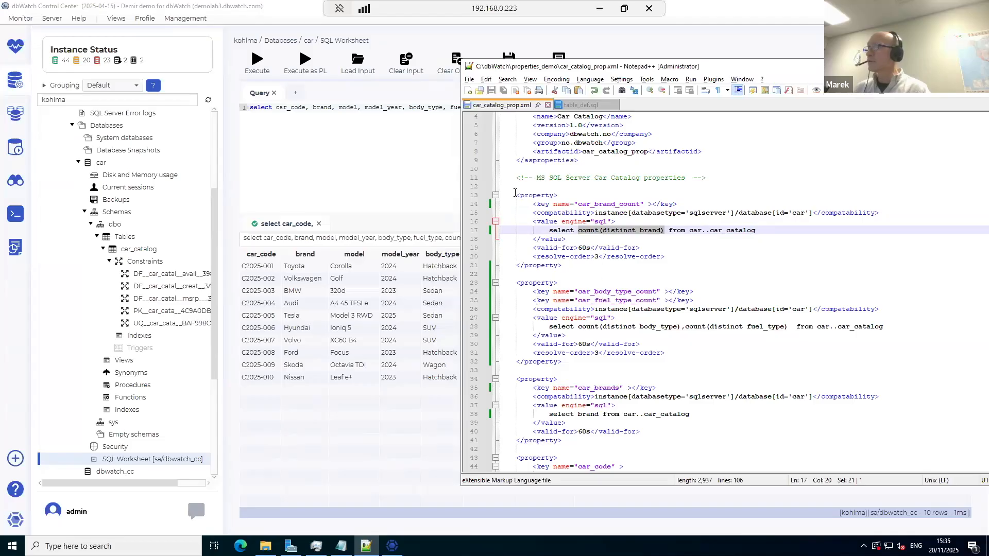
double_click(566, 213)
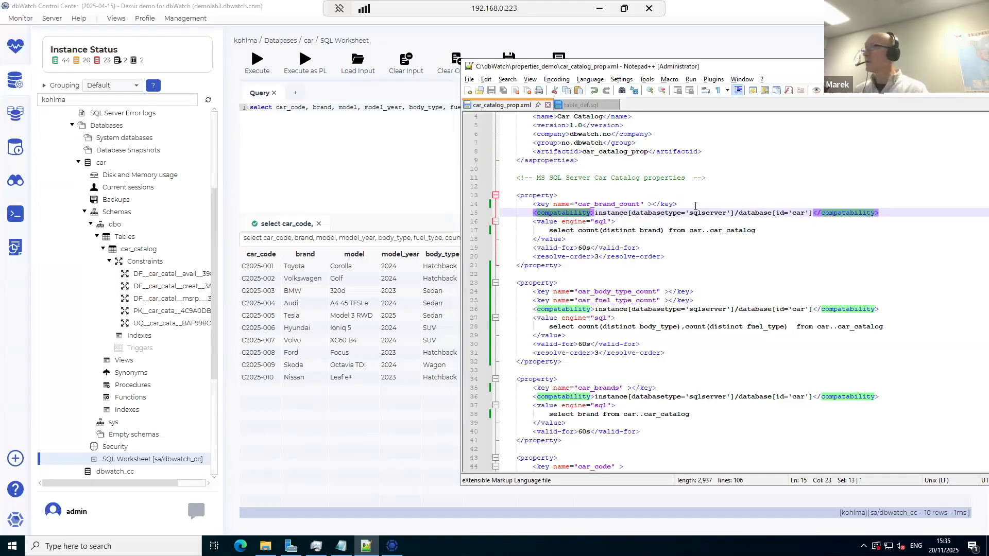
double_click(661, 213)
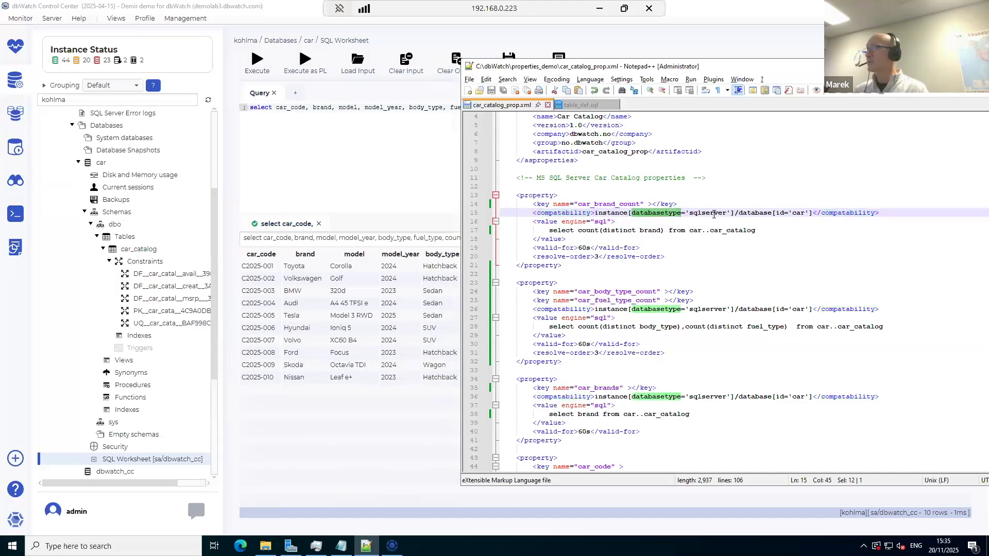
double_click(756, 213)
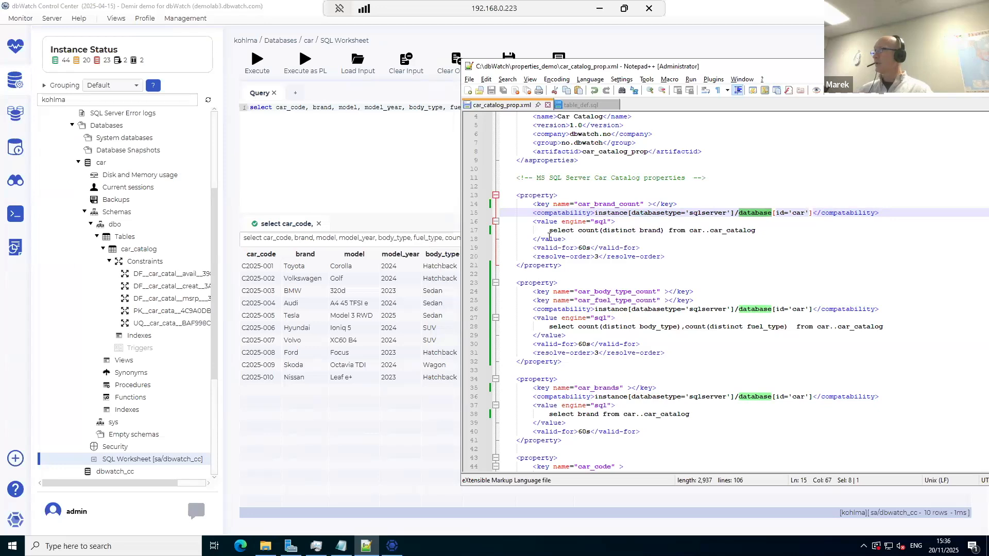
left_click_drag(548, 231, 756, 229)
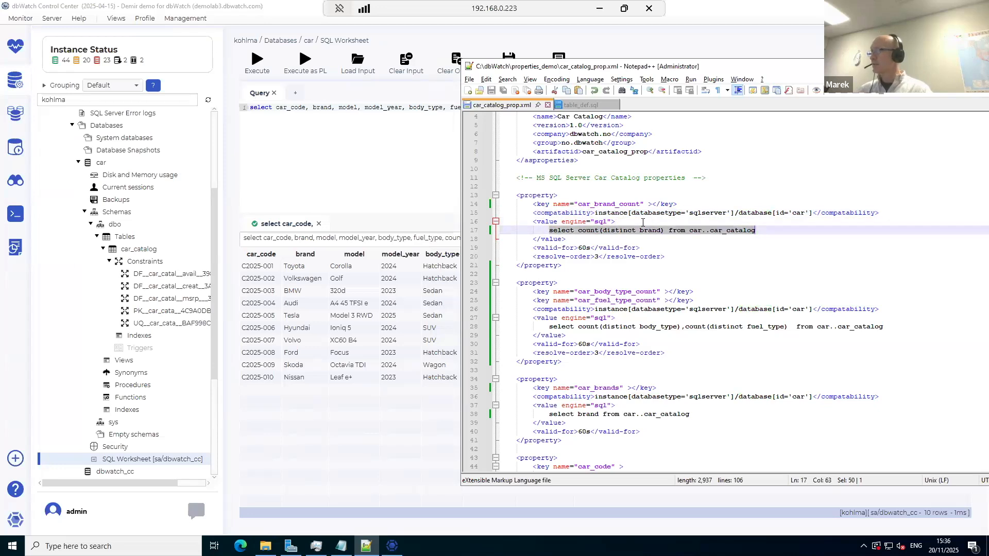
double_click(607, 204)
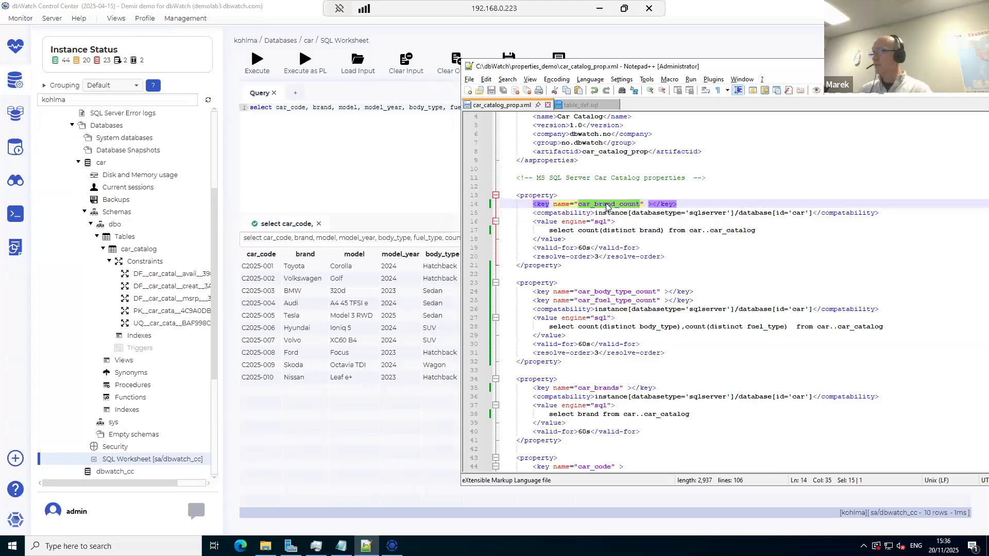
Step: Examine the property with the car_body_type_count and car_fuel_type_count keys, matching them to the distinct counts in its SQL statement
left_click(599, 284)
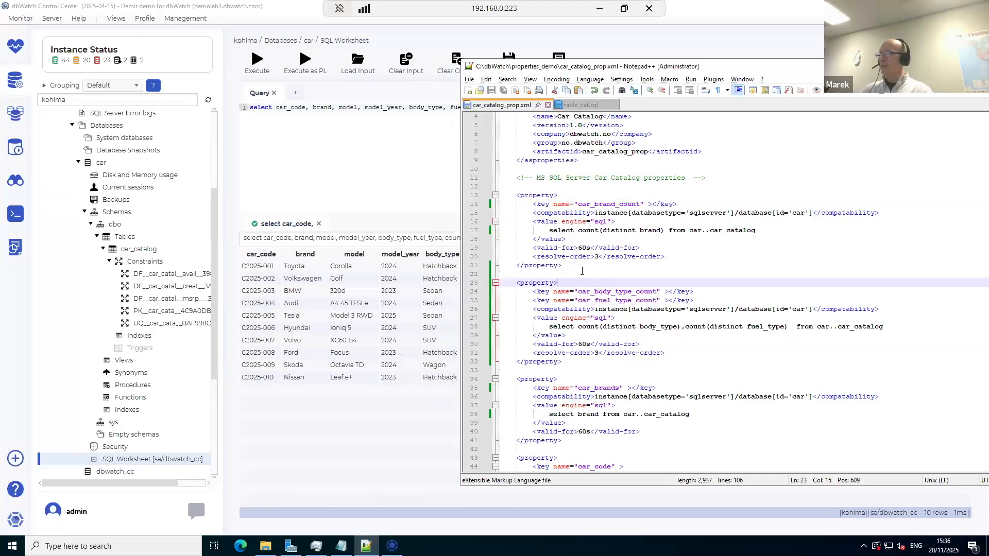
double_click(599, 292)
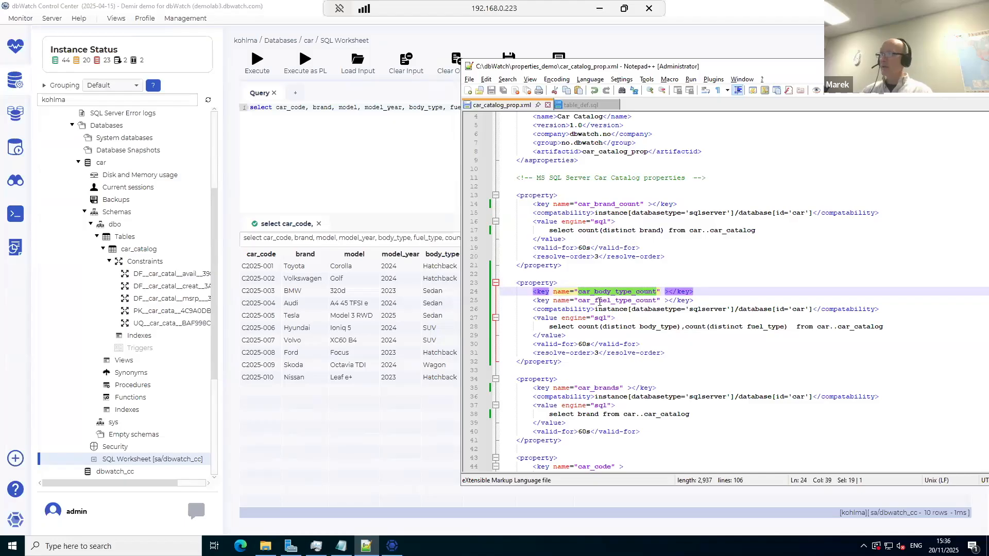
left_click_drag(575, 326, 682, 327)
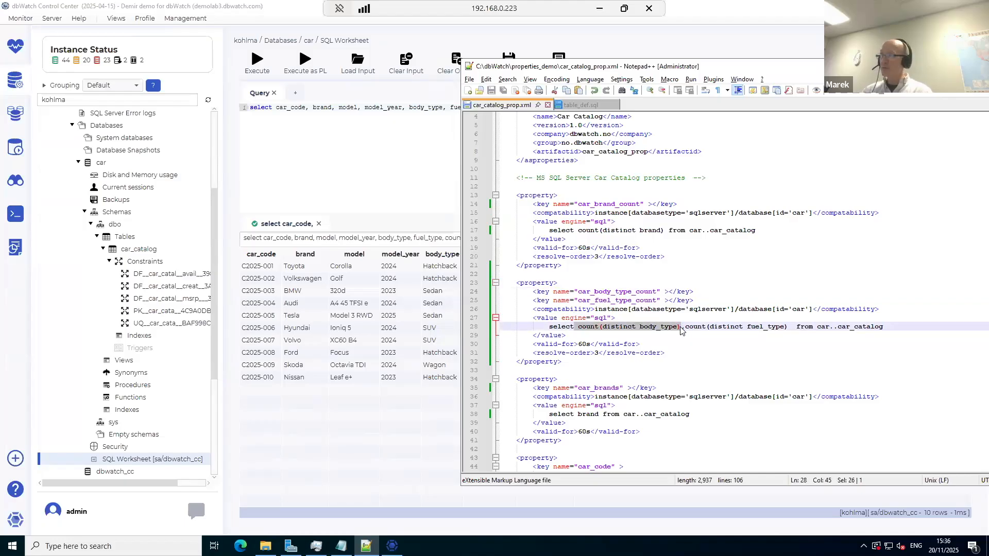
left_click(620, 292)
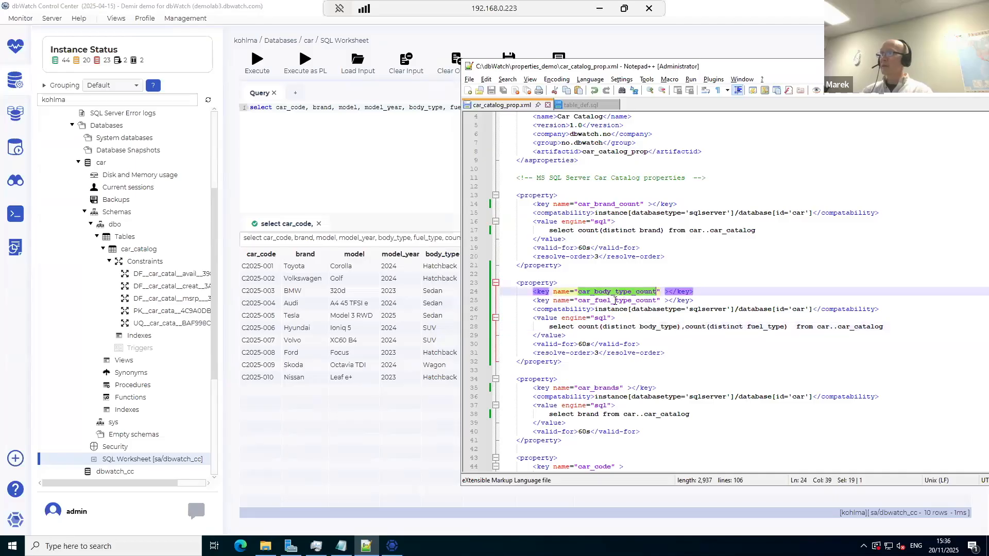
double_click(614, 302)
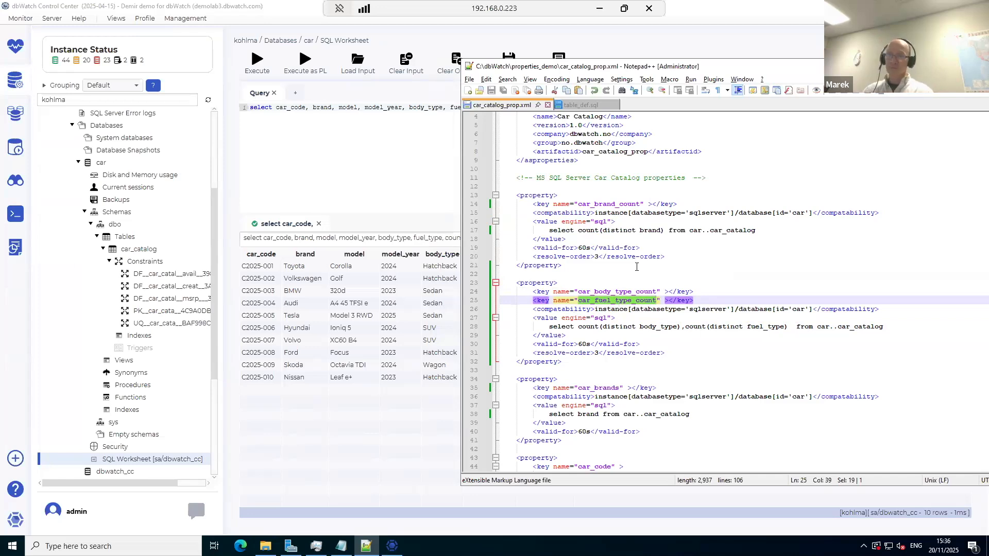
Step: Examine the car_brands property, covering its key name and the brand column selected from car..car_catalog
scroll(637, 267, "down", 1)
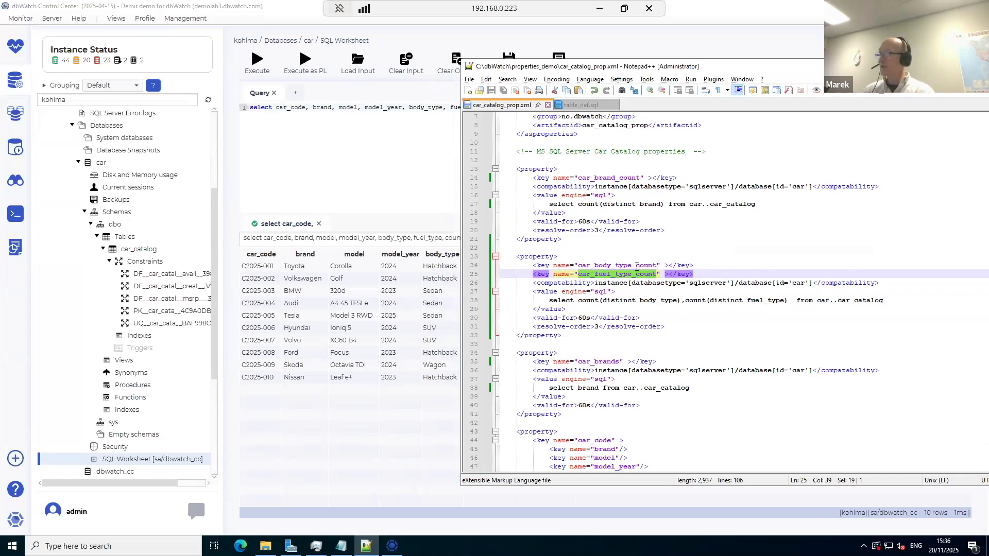
scroll(636, 267, "down", 1)
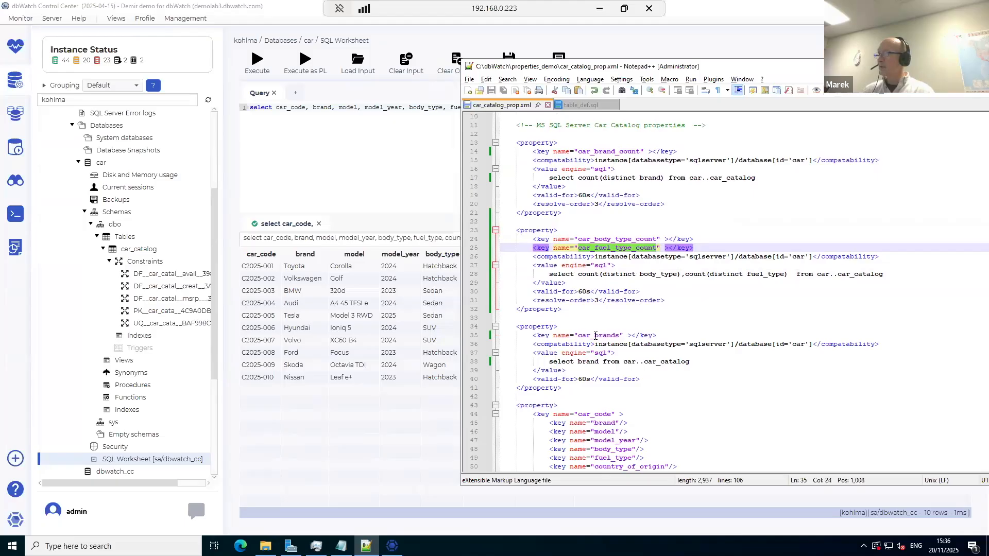
double_click(596, 335)
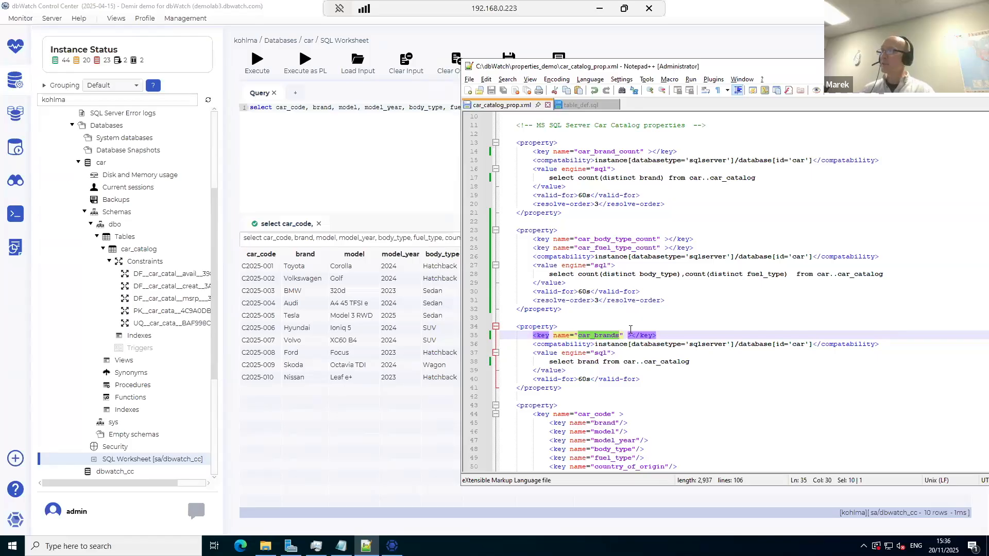
double_click(588, 362)
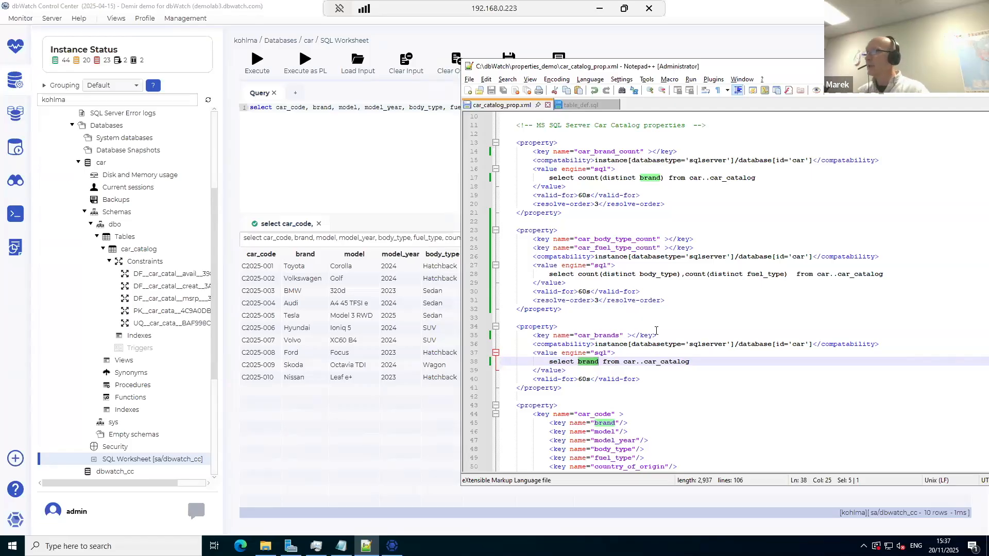
Step: Compare the whole car_code property block with the single-key car_brands property above it
scroll(656, 330, "down", 5)
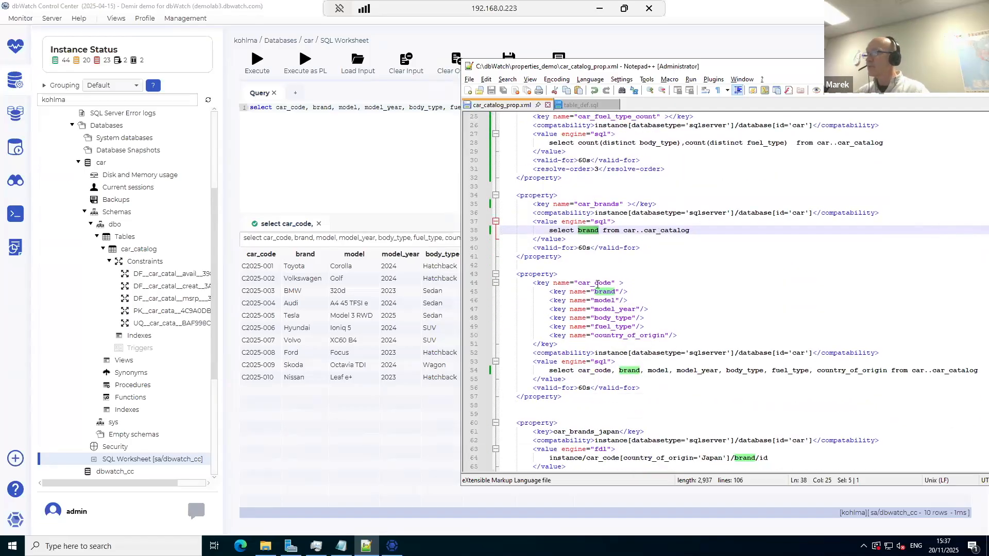
left_click_drag(531, 267, 517, 407)
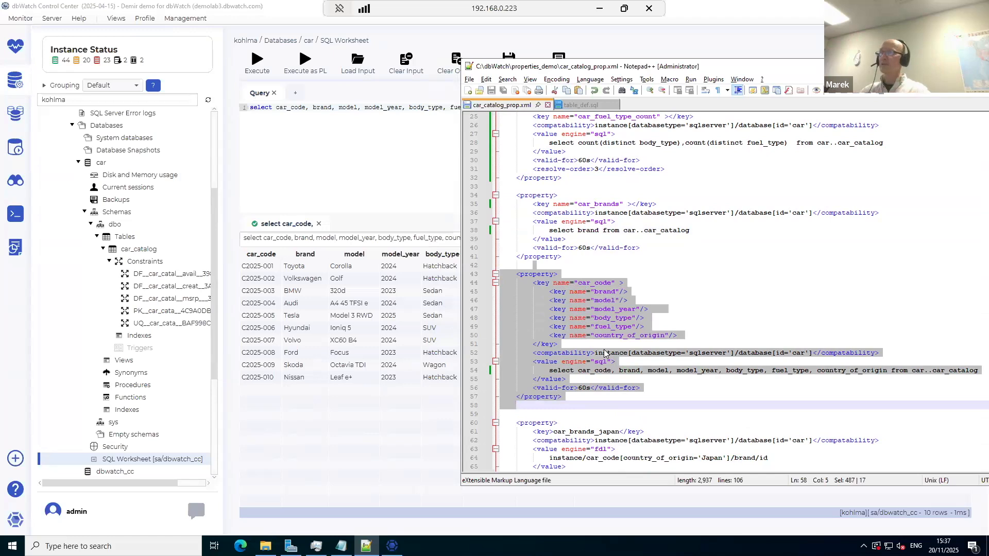
double_click(593, 203)
scroll(602, 172, "up", 2)
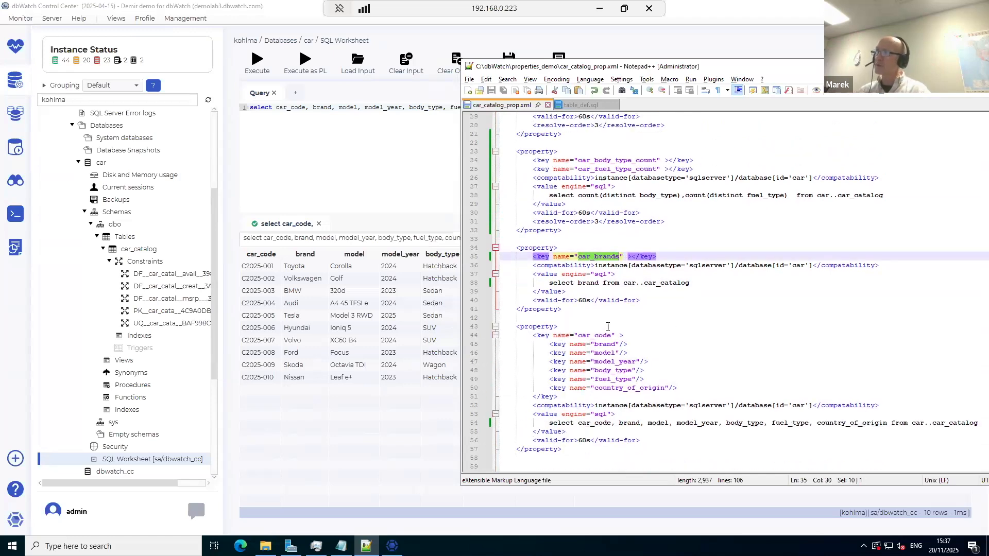
scroll(608, 326, "down", 2)
left_click_drag(534, 265, 576, 396)
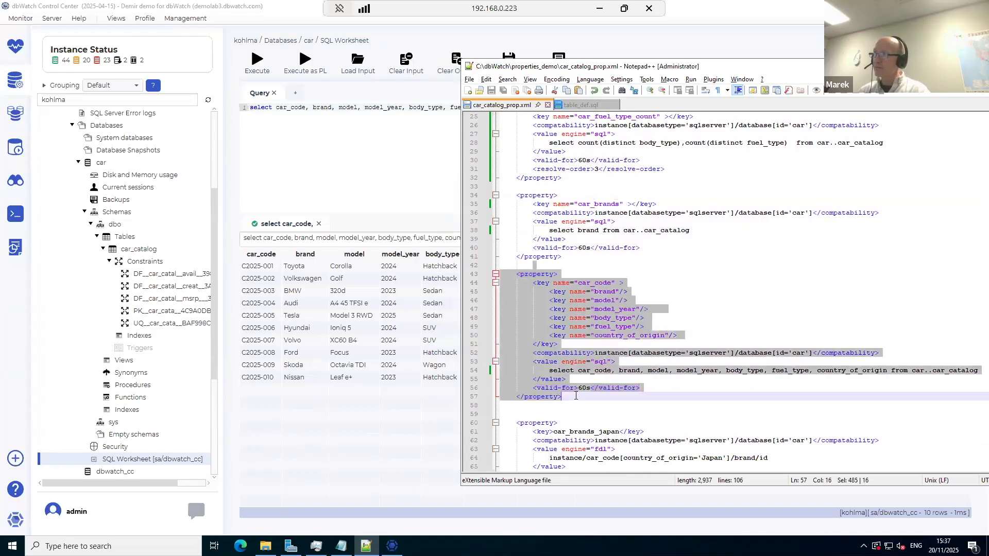
left_click(652, 287)
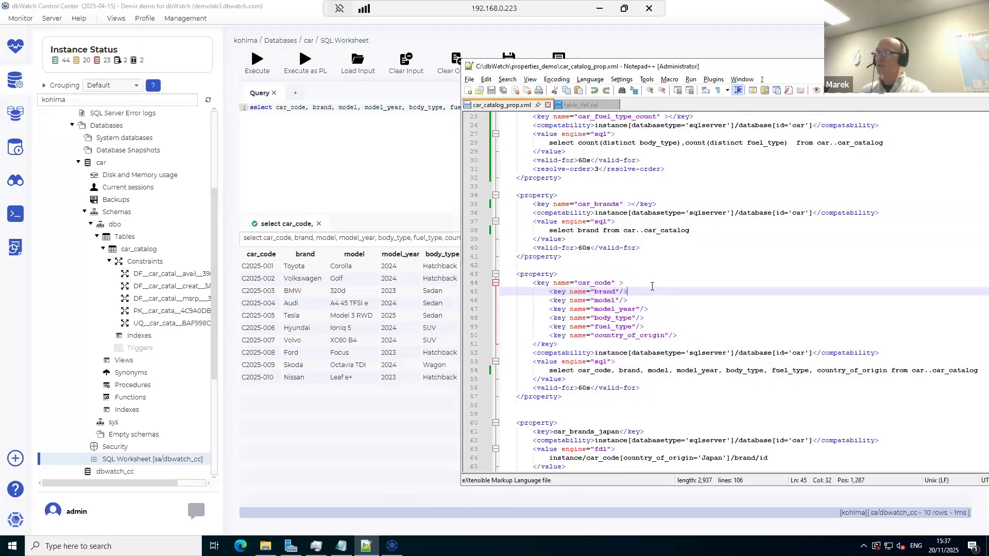
Step: Examine how the car_code key nests brand, model and model_year, comparing the keys with the query result columns and the SQL statement
double_click(594, 283)
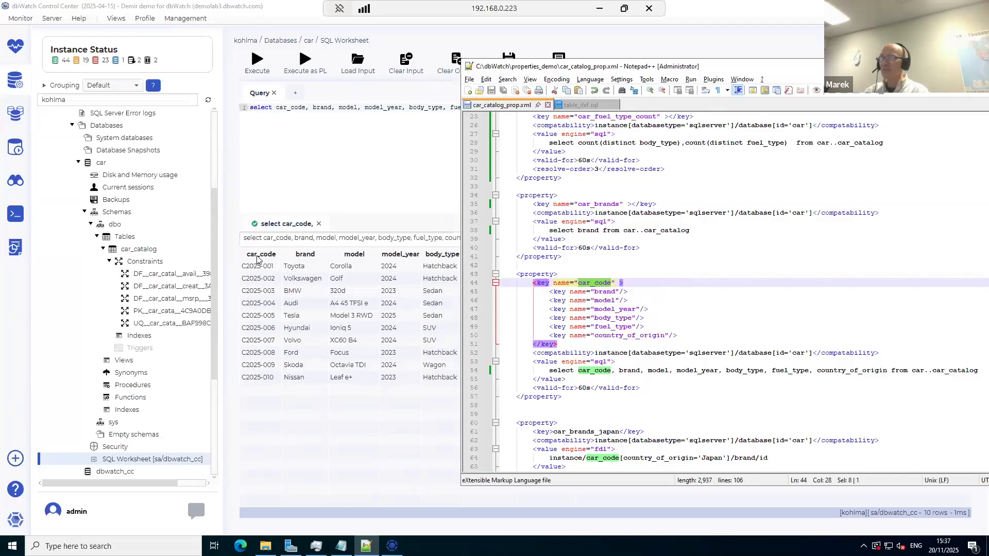
double_click(603, 292)
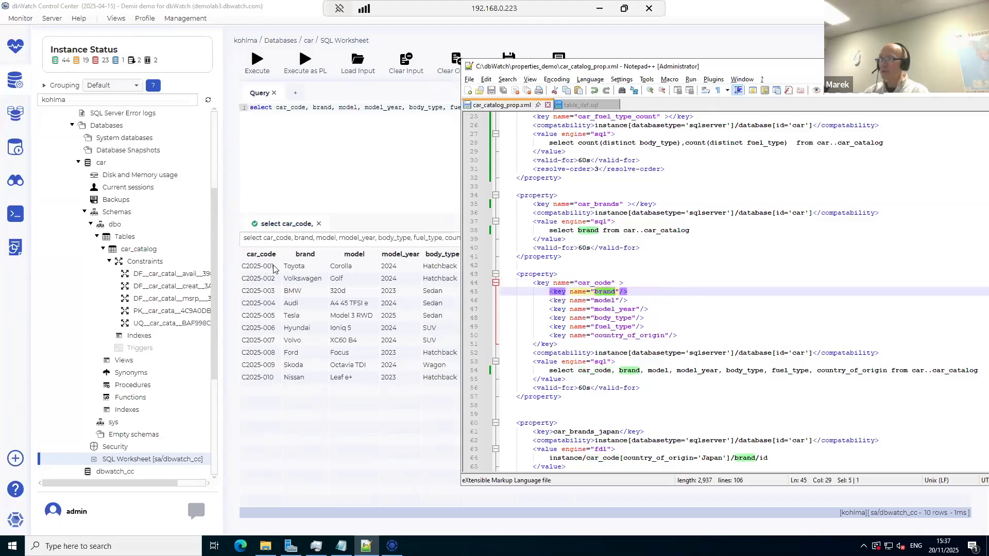
double_click(603, 301)
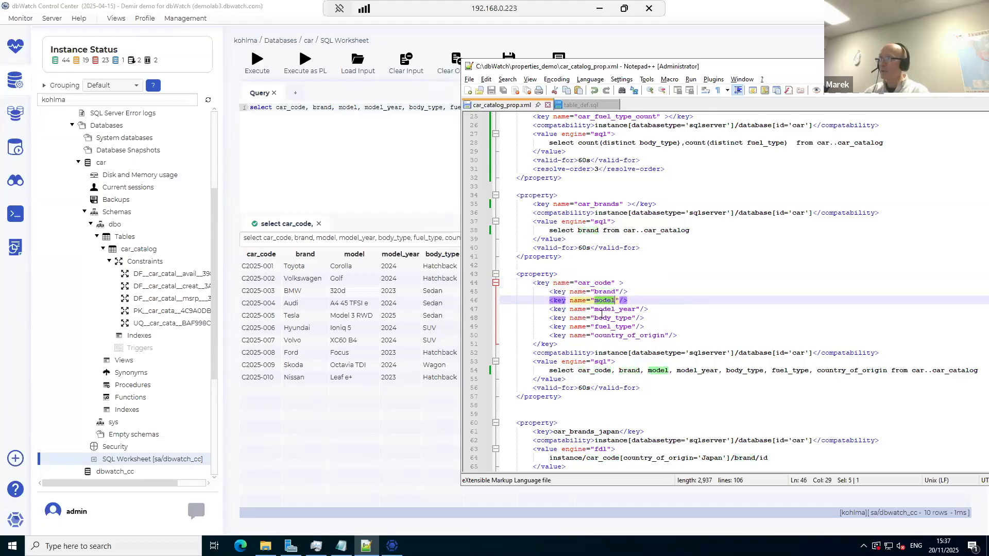
left_click(603, 310)
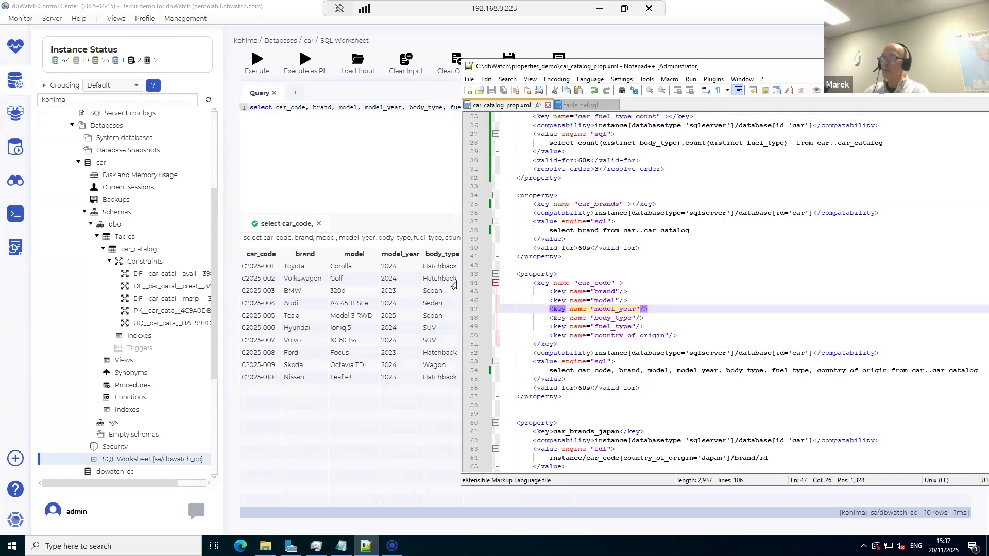
double_click(604, 291)
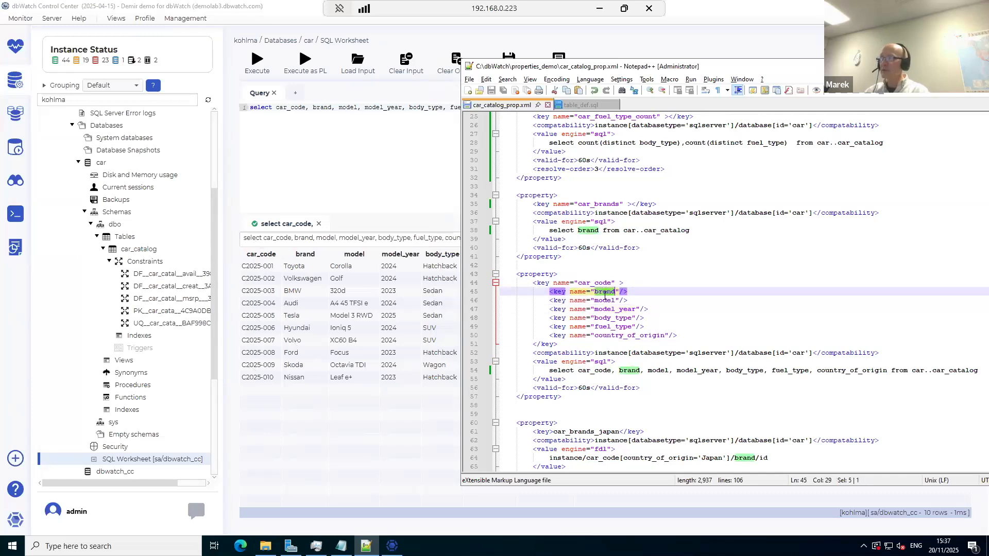
double_click(603, 301)
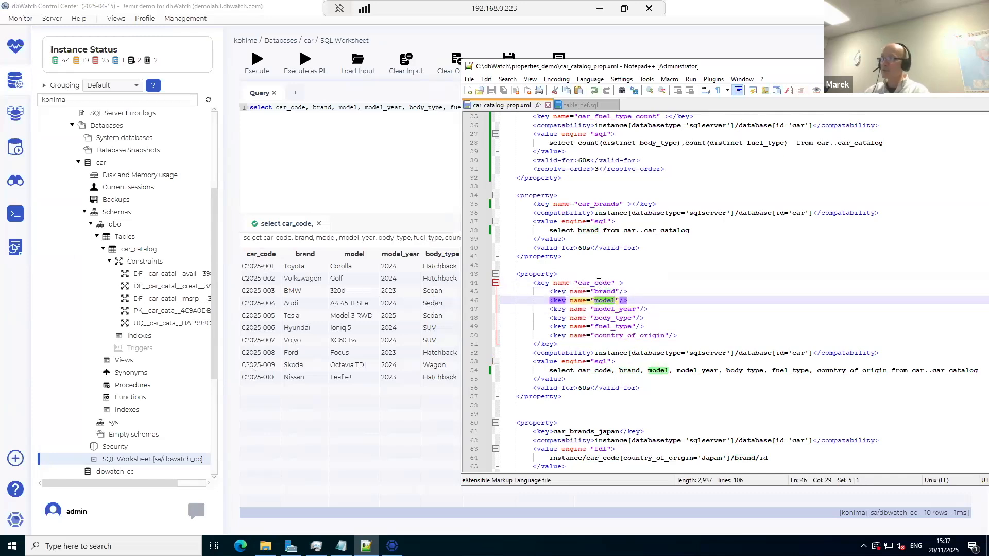
left_click(598, 282)
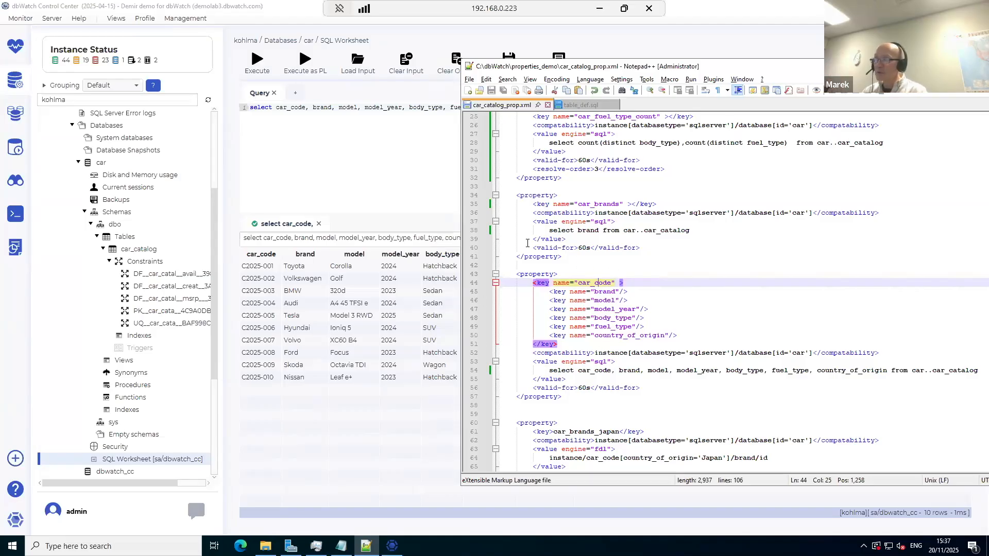
double_click(591, 284)
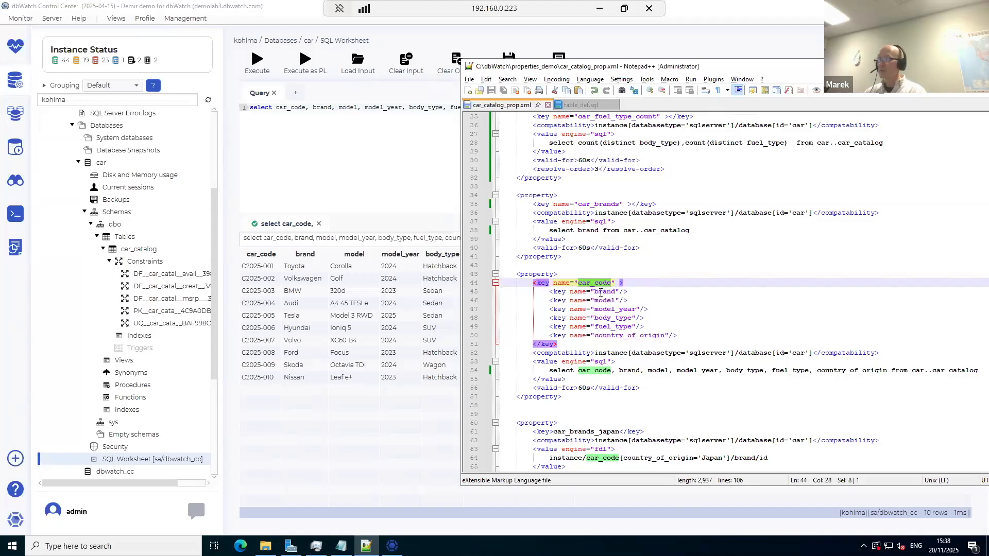
left_click(549, 370)
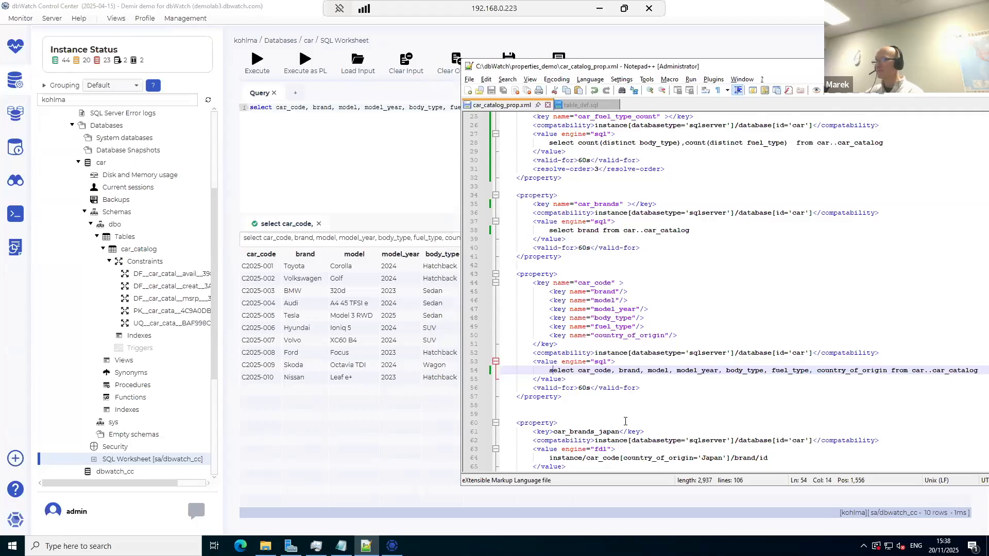
Step: Examine the car_brands_japan property's key and fdl engine value, plus the valid-for tags across the property definitions
scroll(625, 421, "down", 2)
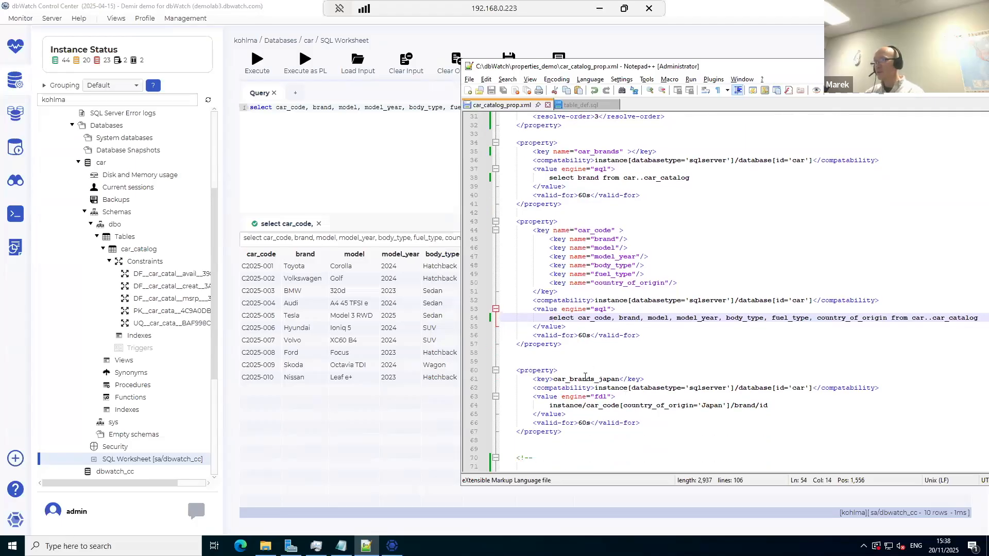
double_click(582, 379)
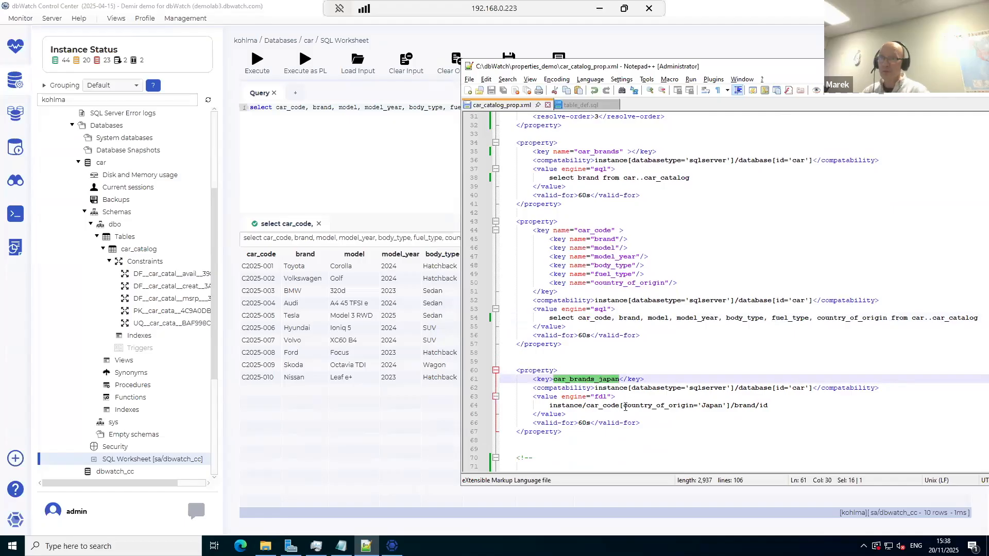
double_click(601, 396)
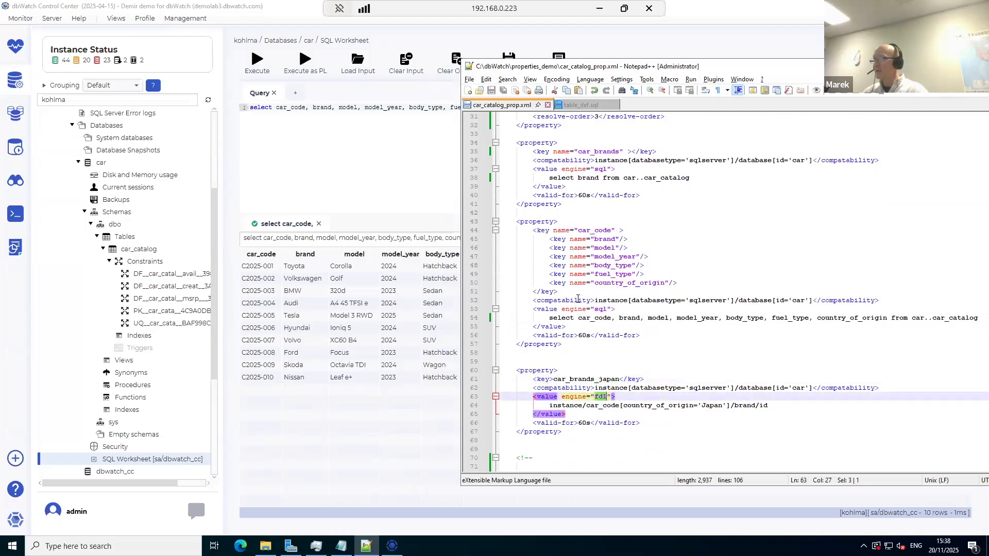
double_click(555, 335)
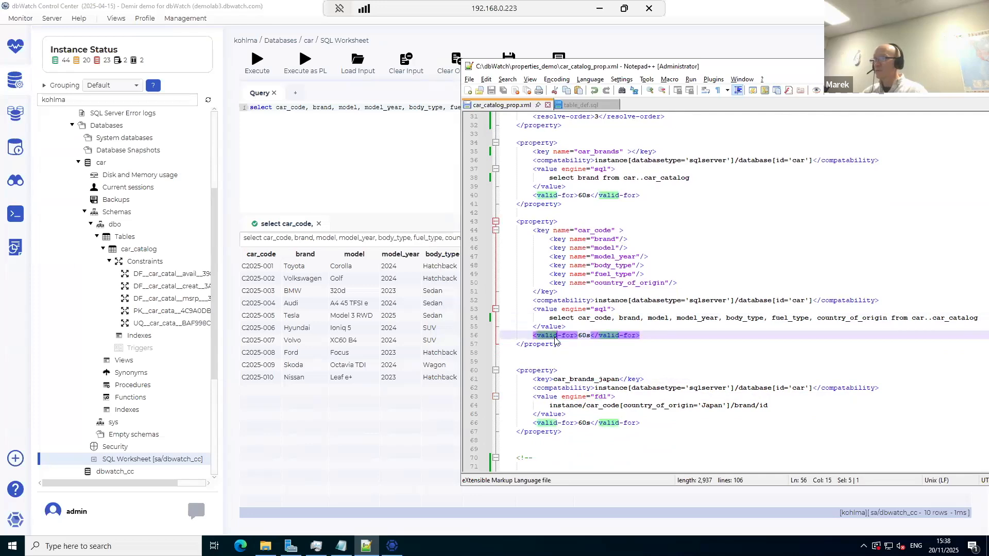
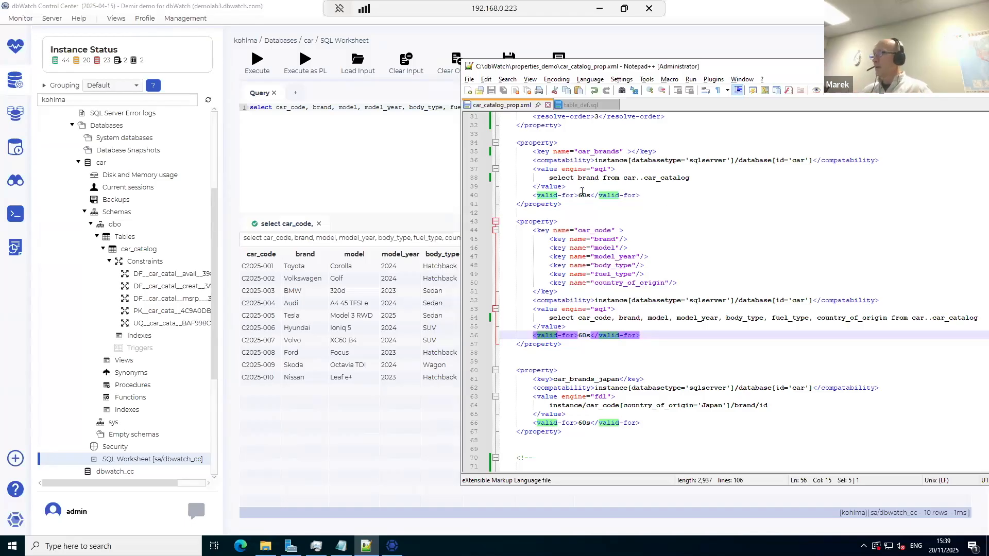
scroll(643, 359, "down", 2)
scroll(727, 200, "up", 3)
scroll(727, 200, "up", 6)
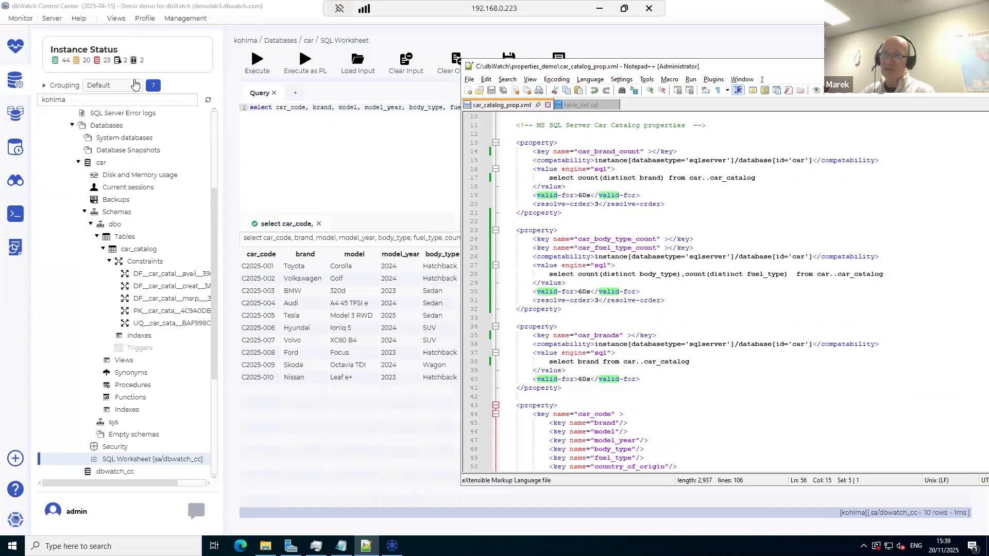
Step: Upload the resource file car_catalog_prop.xml from the properties_demo folder to the servers Demir3 and Demir4
left_click(52, 21)
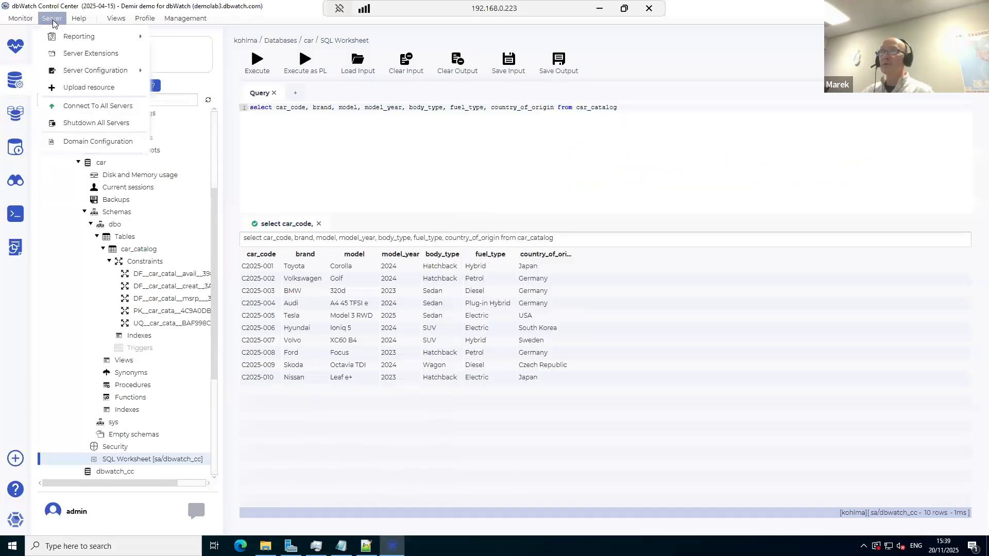
left_click(87, 87)
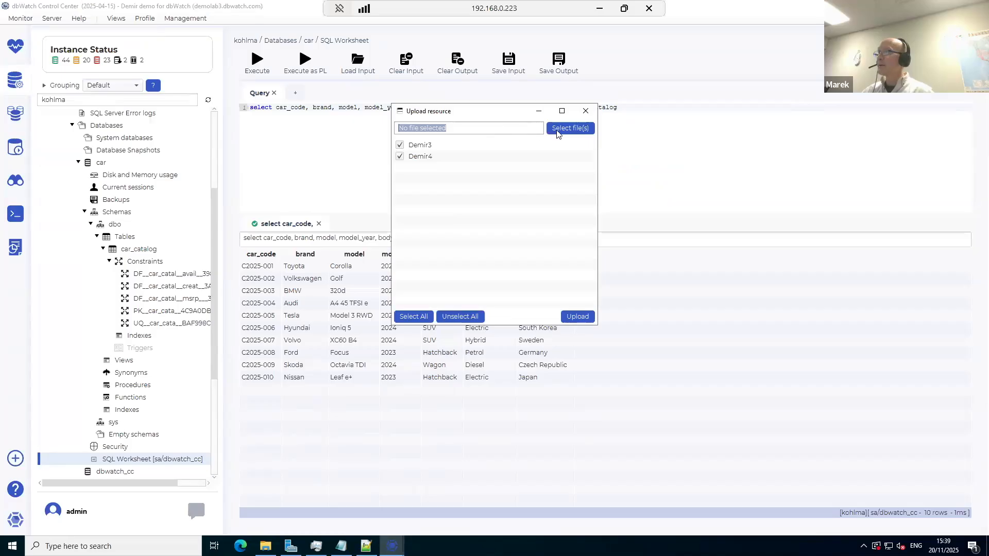
left_click(415, 155)
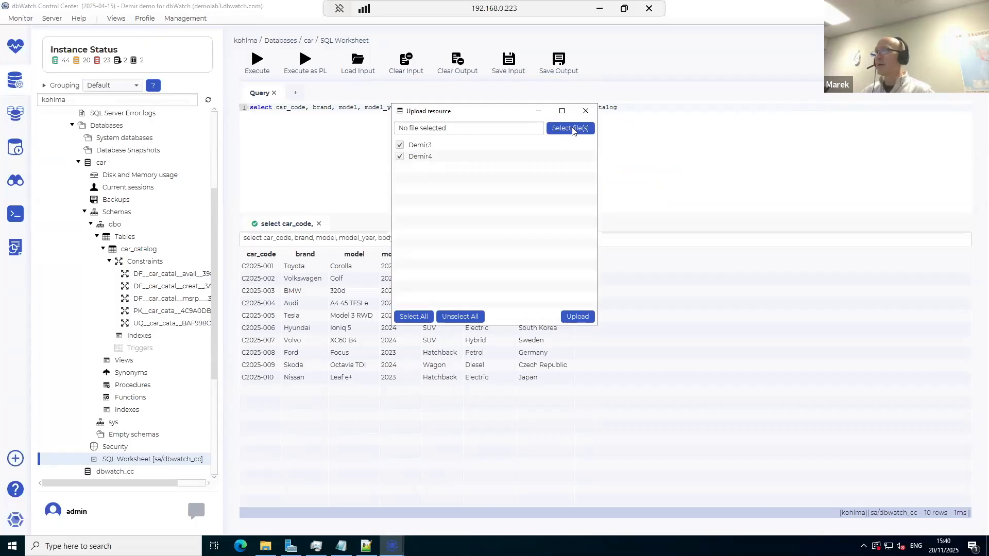
left_click(569, 128)
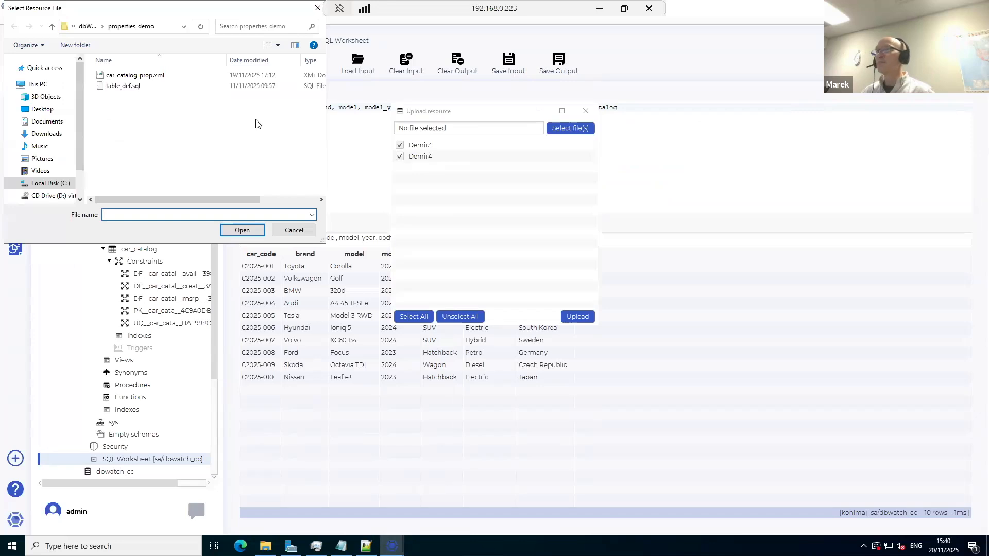
left_click(144, 76)
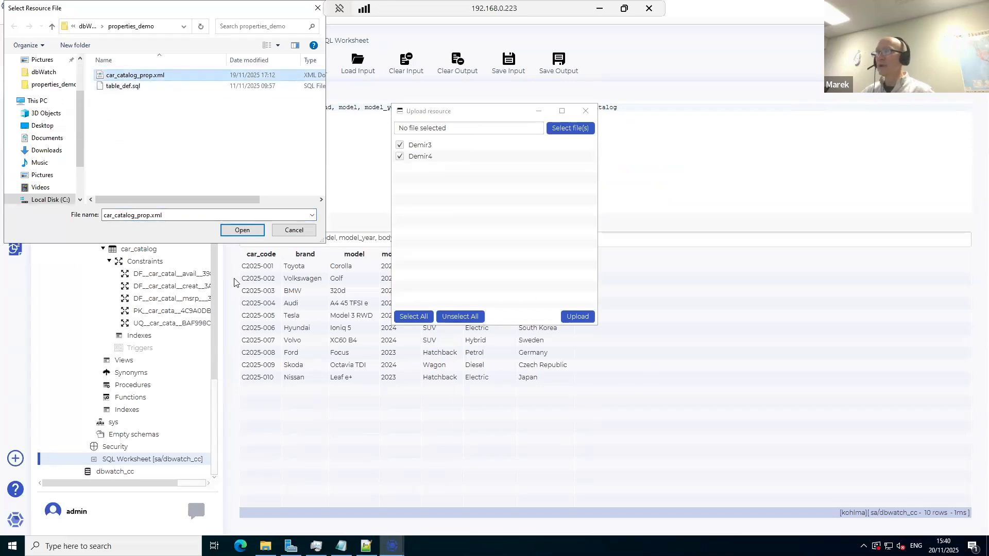
left_click(242, 230)
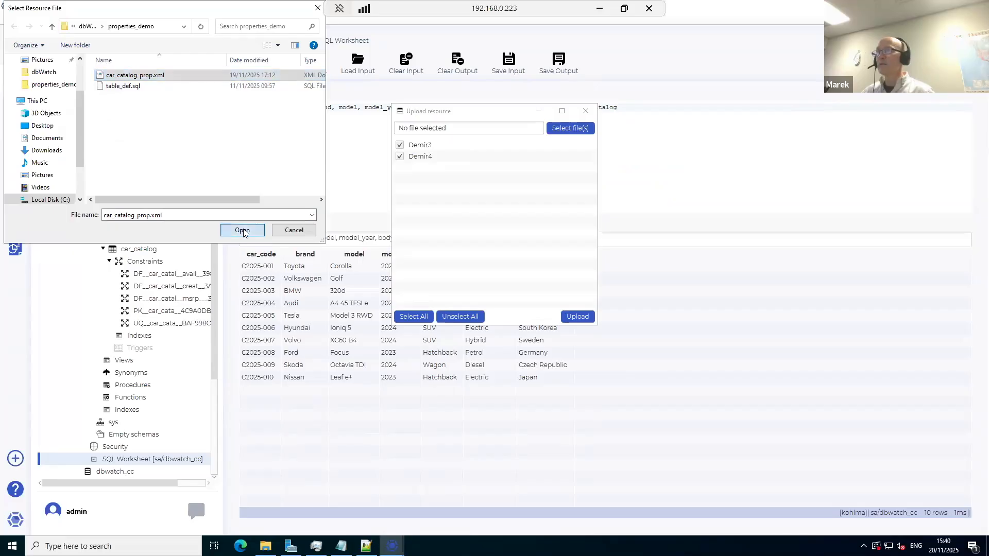
left_click(572, 318)
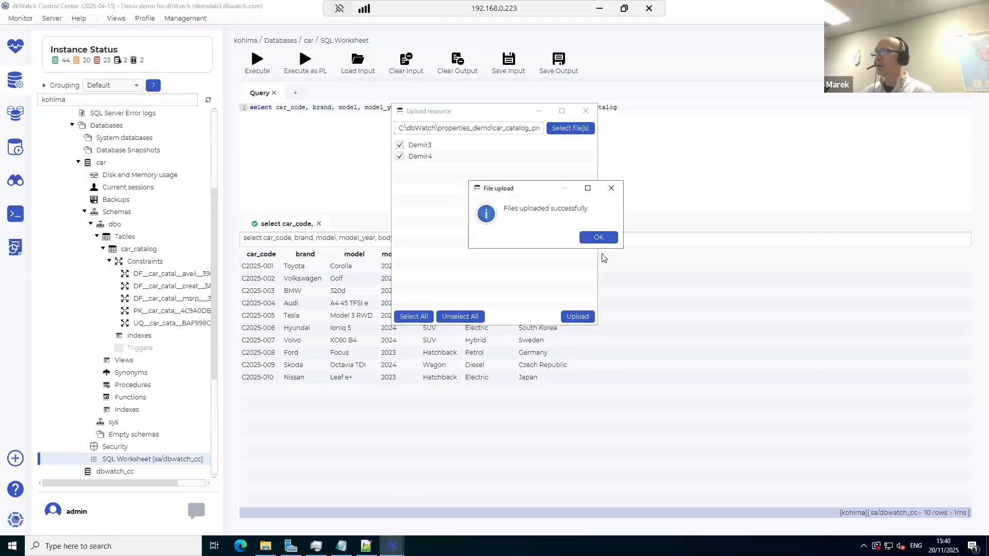
left_click(600, 236)
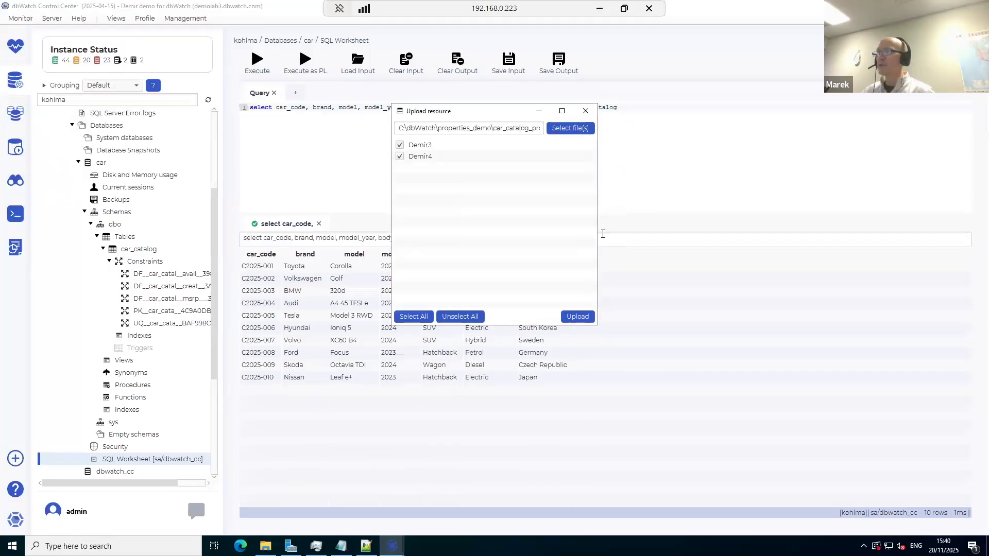
left_click(586, 111)
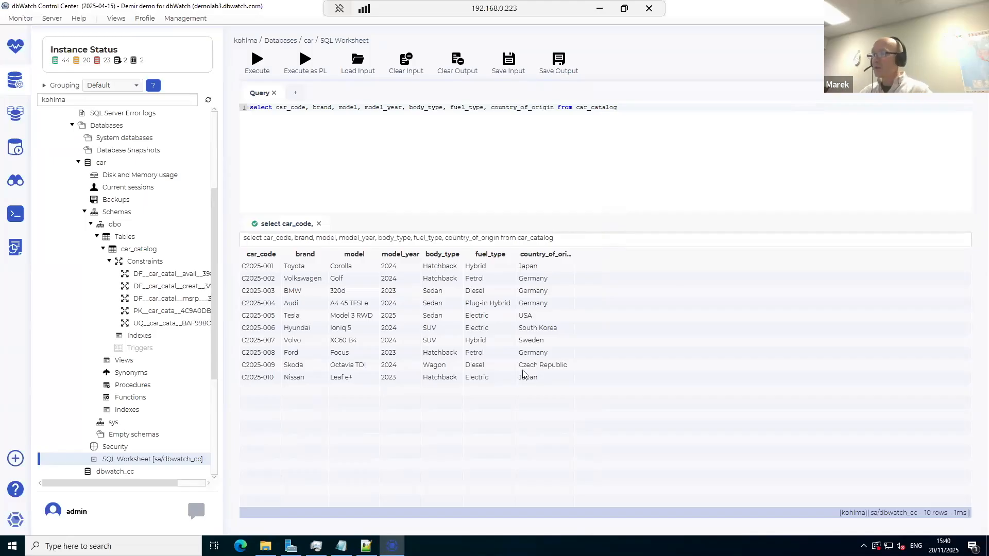
Step: In the FDL console, cut the existing query back so that it ends at instance->i, without the name and database parts
left_click(365, 546)
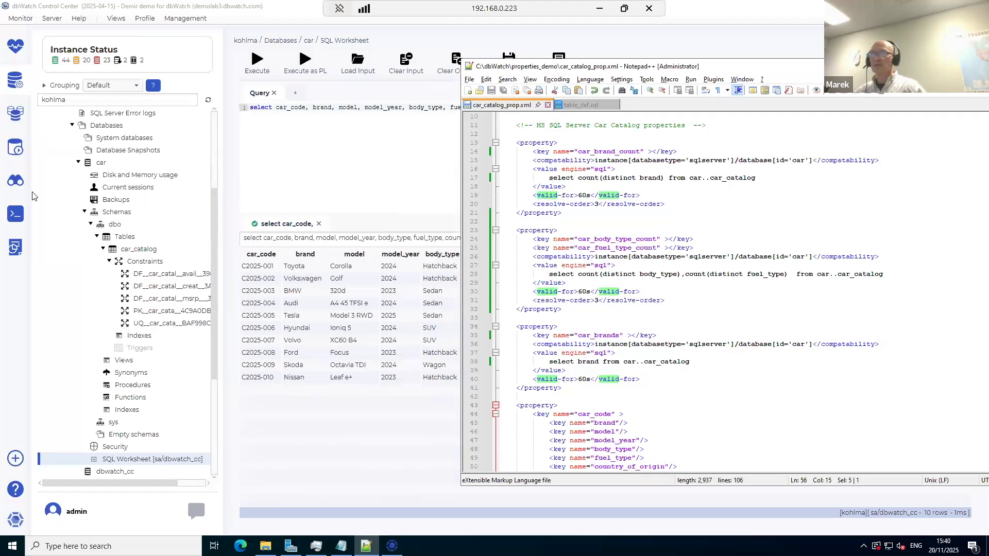
left_click(13, 216)
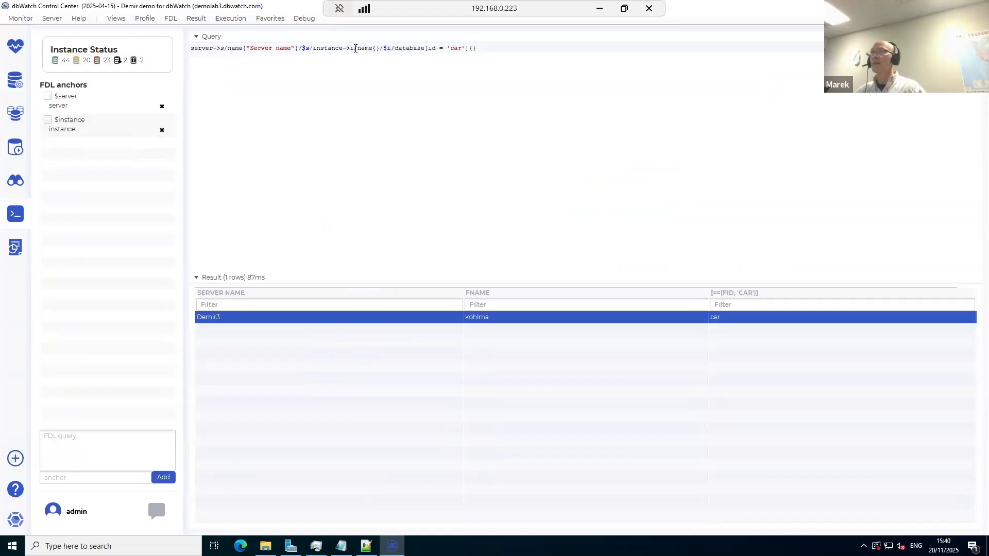
left_click_drag(434, 45, 589, 66)
key("Delete")
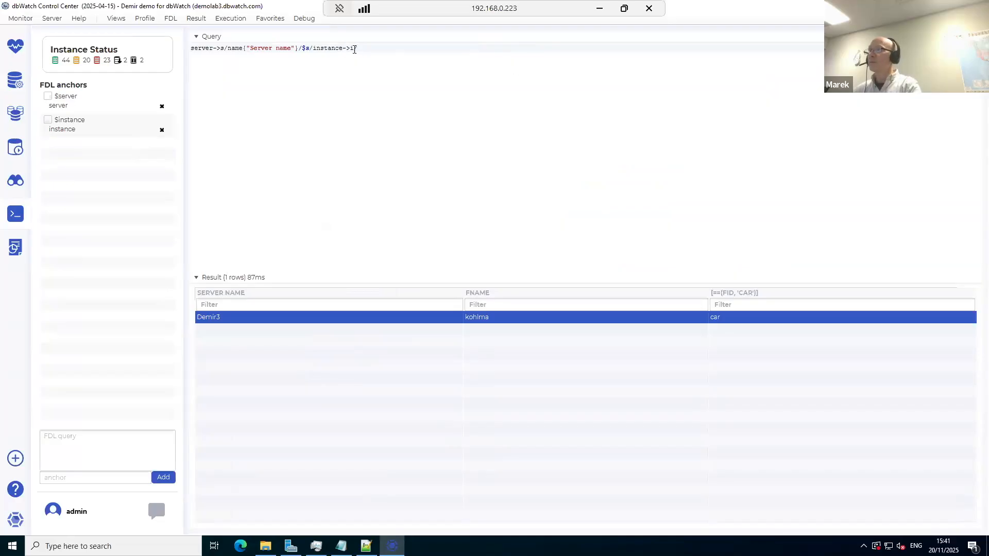
Step: Filter the query's instance element with [name='kohlma'], copying the instance name from the result row and keeping ->i/ after it
key("Left")
key("Left")
key("Left")
key("Left")
type("[]")
key("Left")
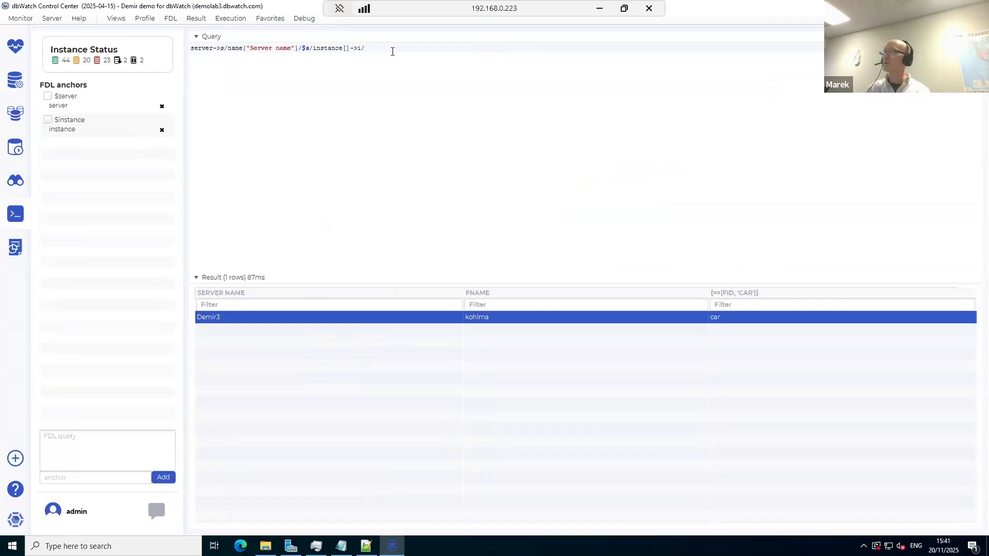
type("name")
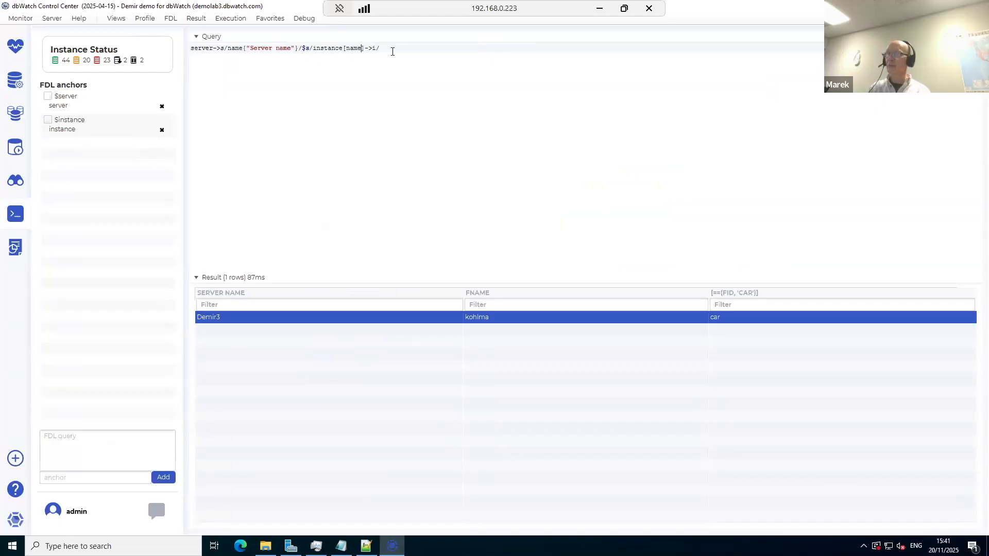
type("='")
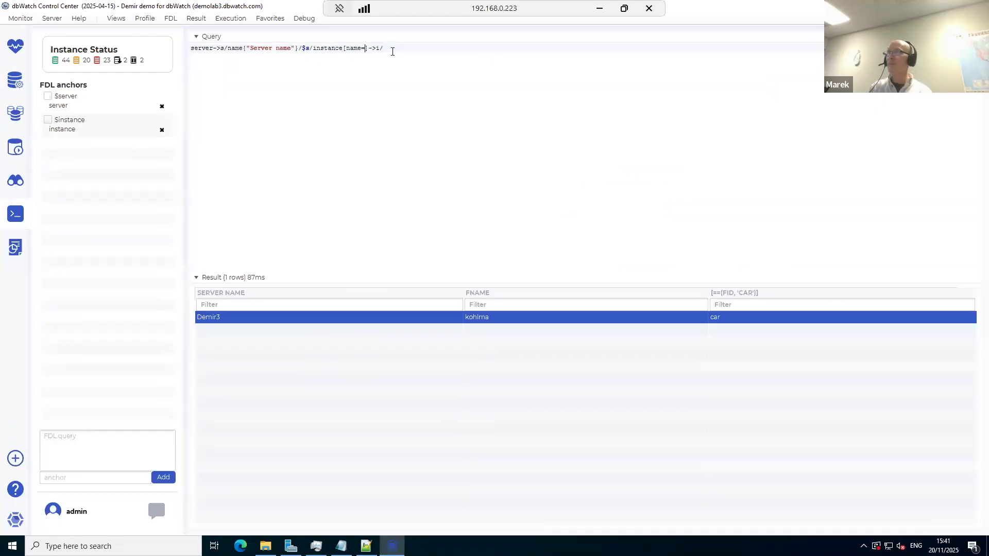
right_click(510, 319)
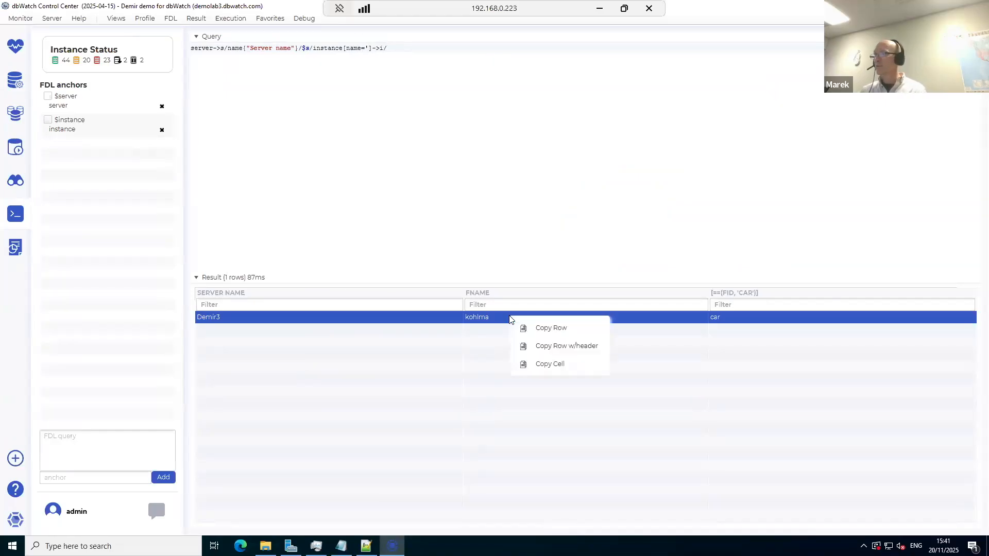
left_click(535, 362)
left_click(368, 52)
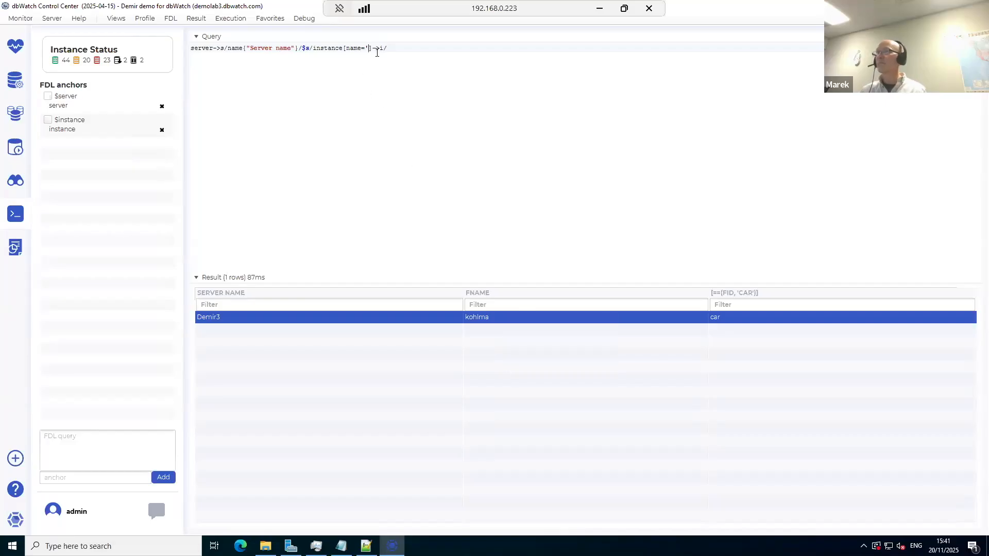
key("ctrl+v")
type("']->i/")
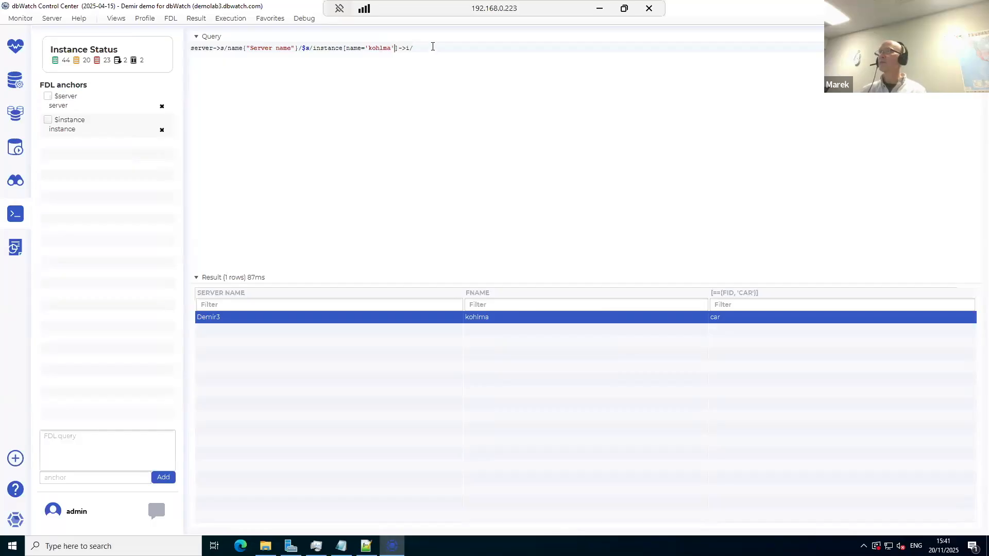
Step: Output the instance name at the end of the query, run it, and hide the "Server name" column with #hide
type("name")
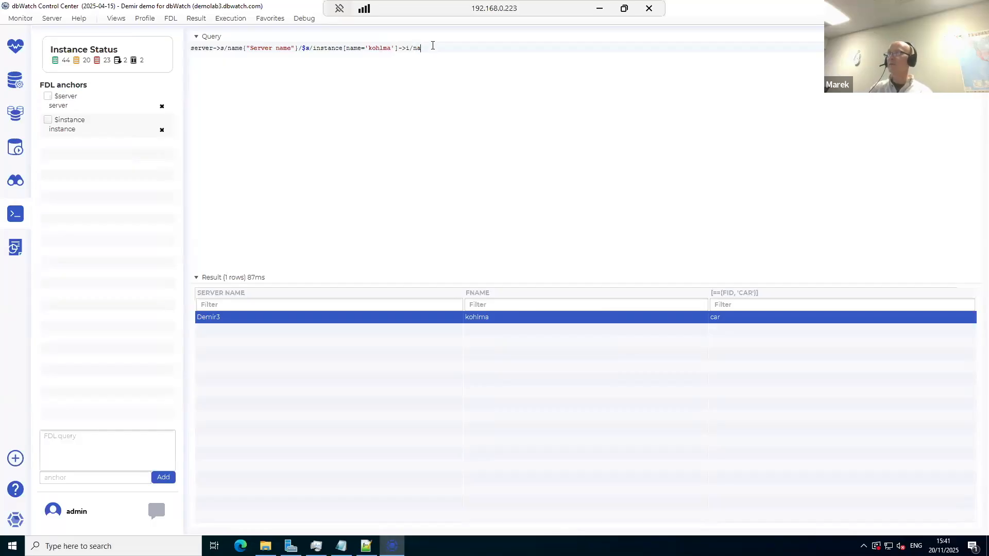
key("ctrl+Return")
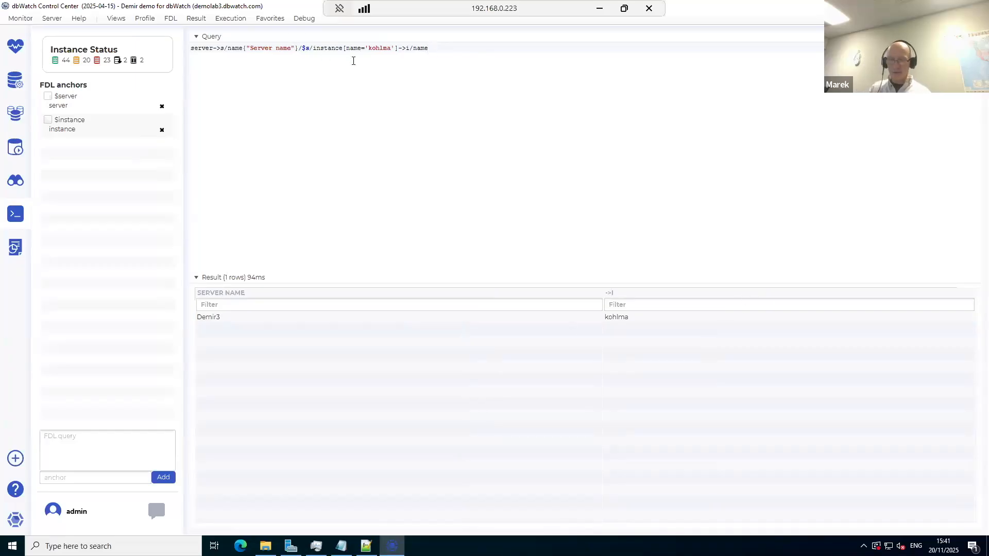
type("#")
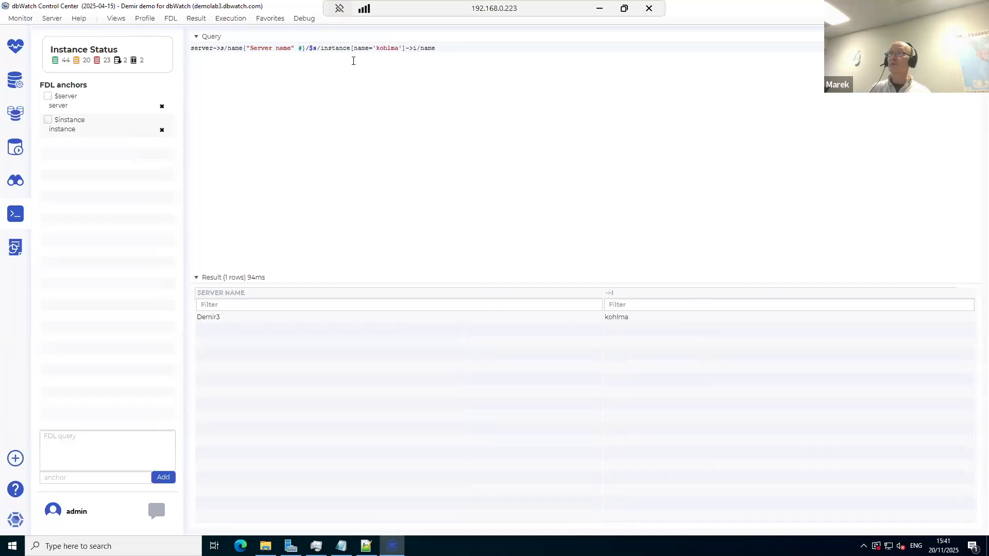
type("hide")
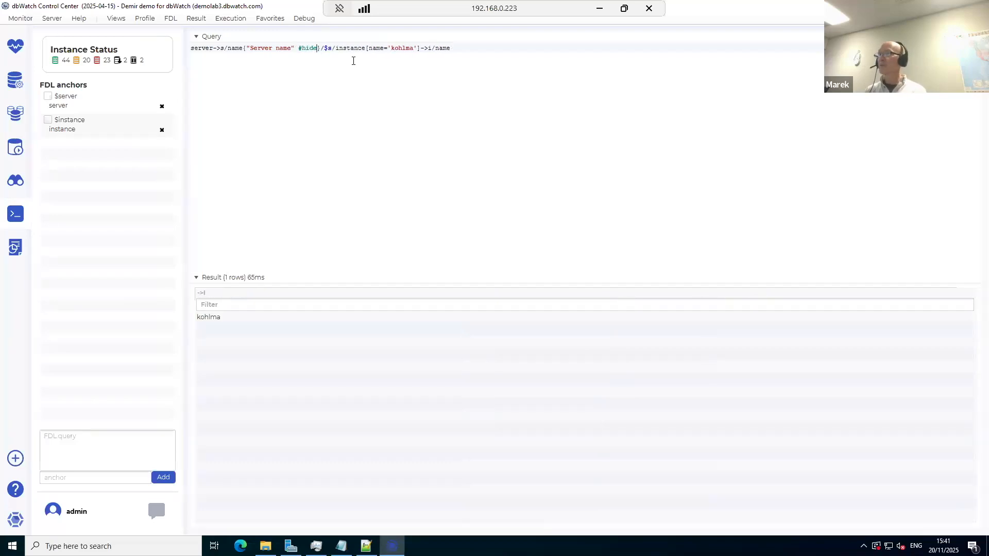
Step: Replace the final name property with car_brand_count, copied from its key in car_catalog_prop.xml, and run the query
double_click(443, 48)
key("BackSpace")
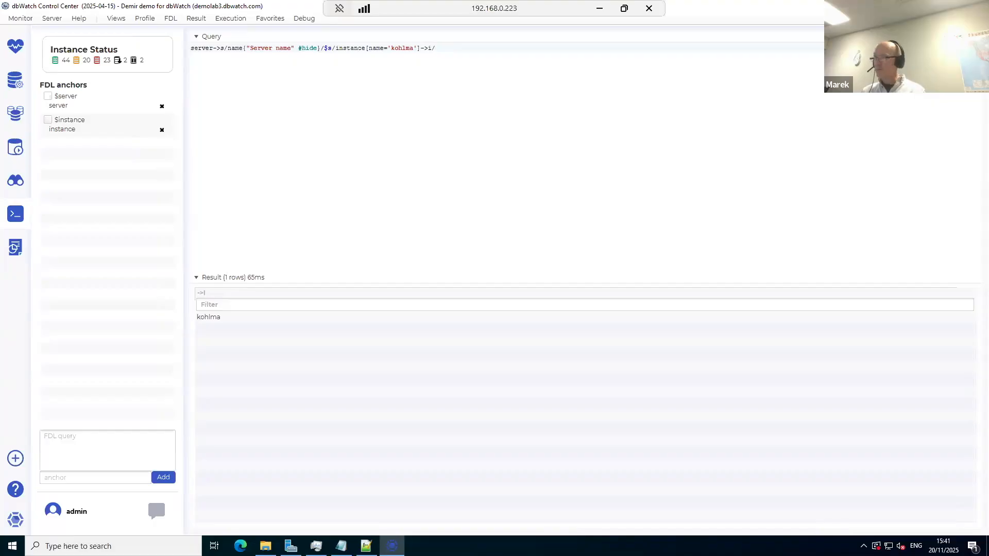
left_click(366, 546)
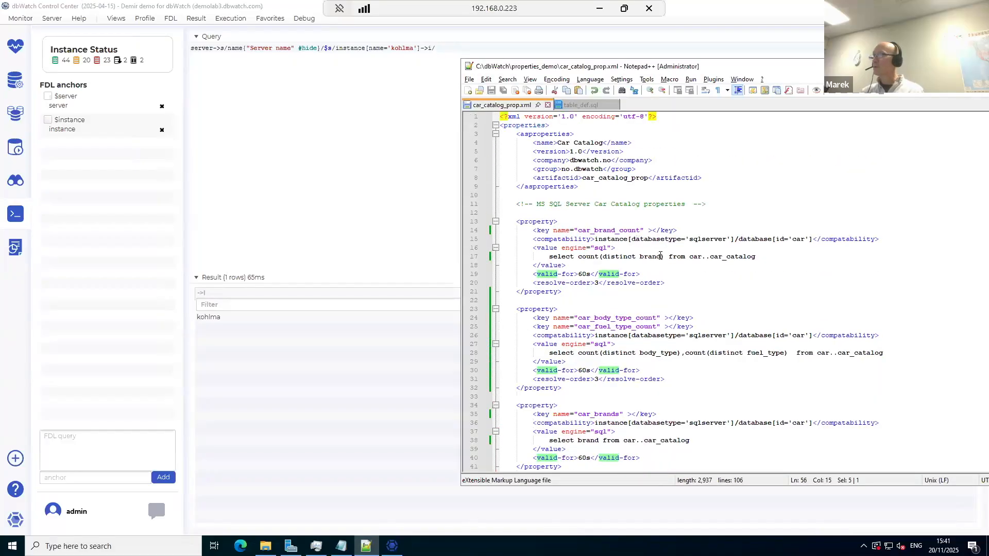
double_click(618, 230)
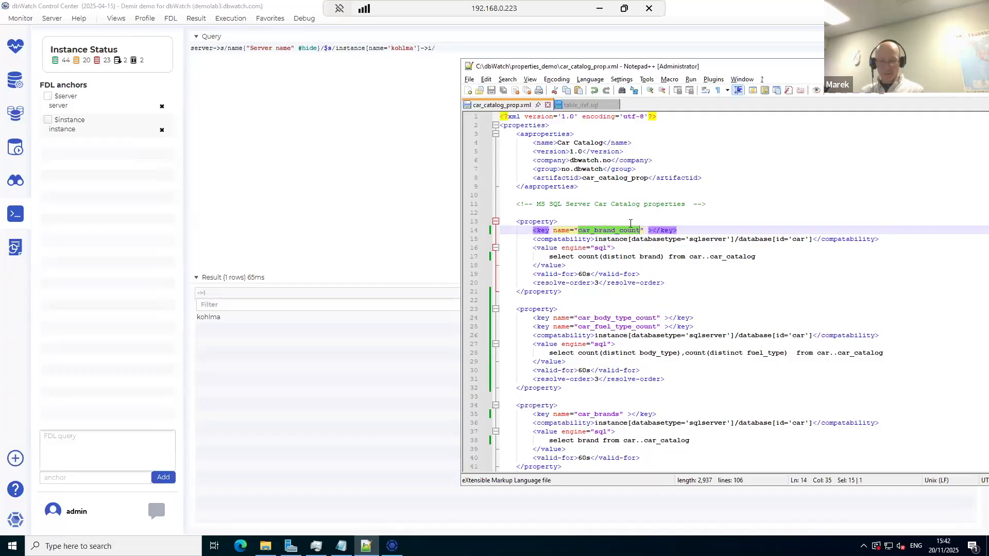
left_click(439, 49)
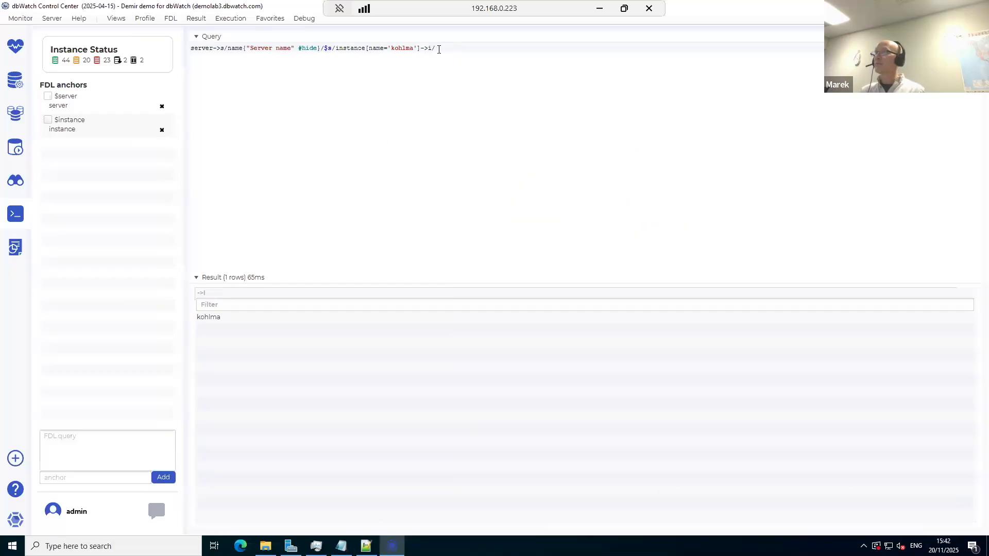
key("ctrl+v")
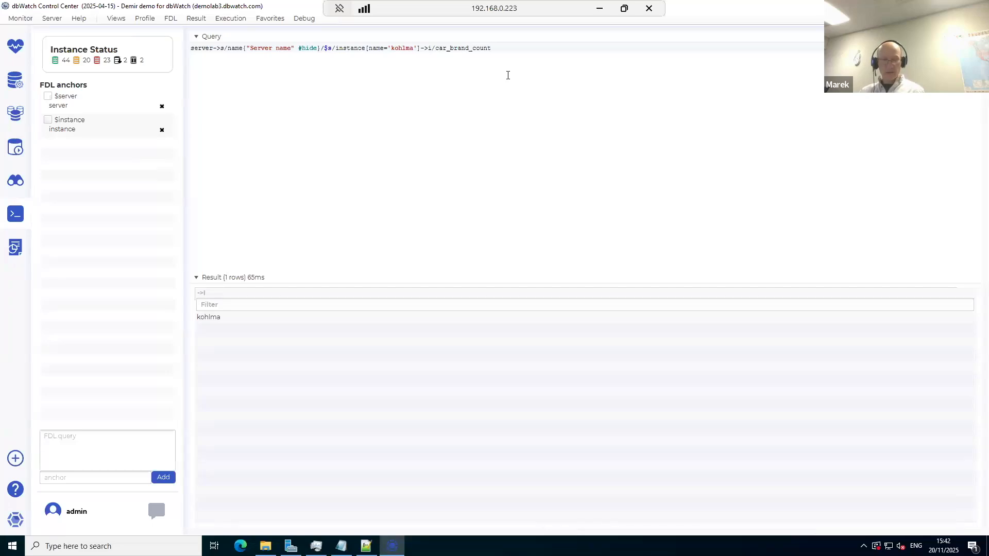
key("ctrl+Return")
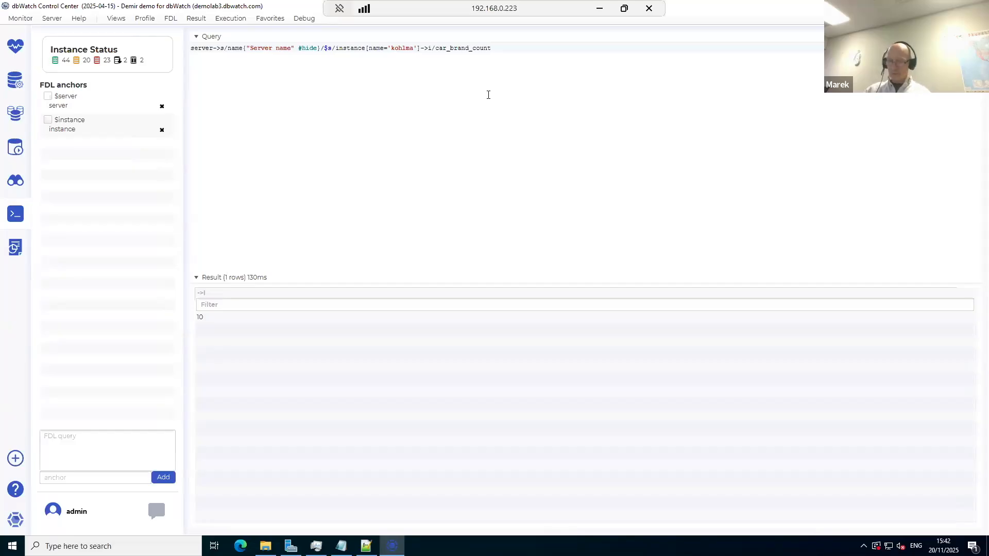
Step: Append {}/$i/ and the car_fuel_type_count key copied from the XML file after car_brand_count, and run the query
type("{}")
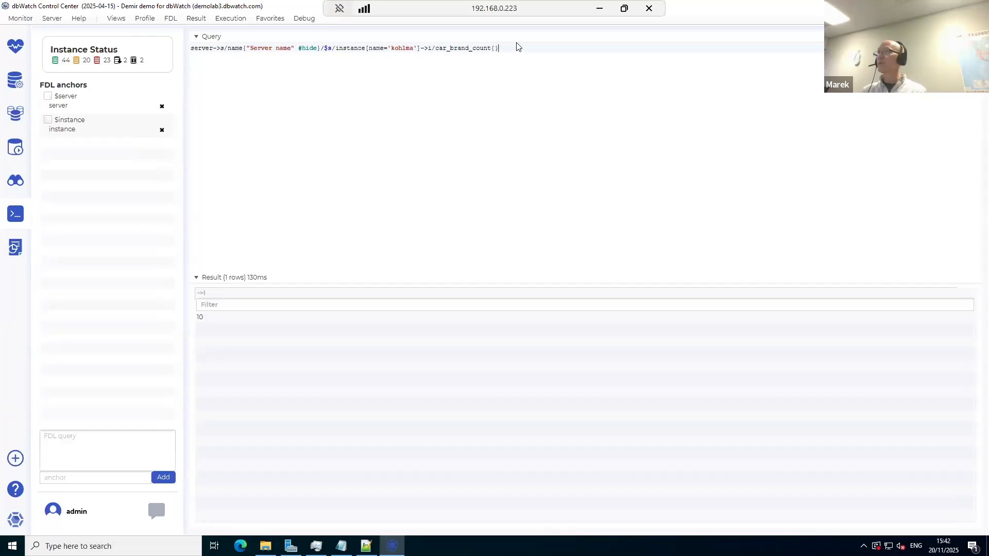
type("/$")
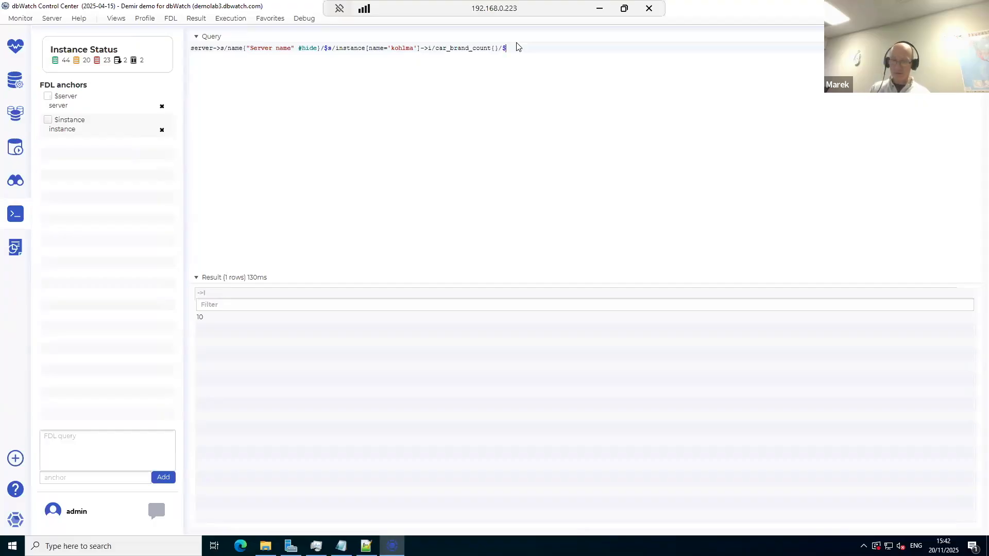
type("i/")
key("alt+Tab")
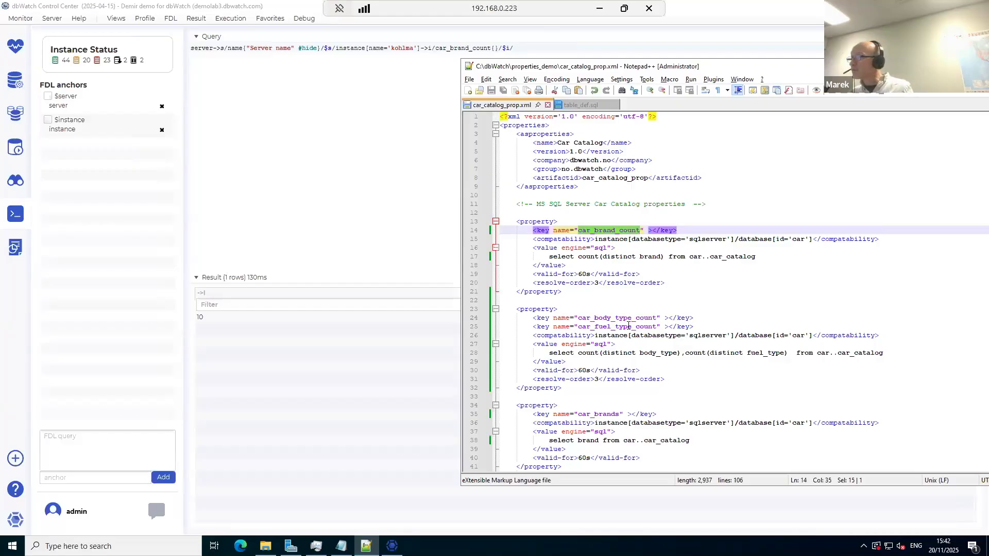
double_click(627, 326)
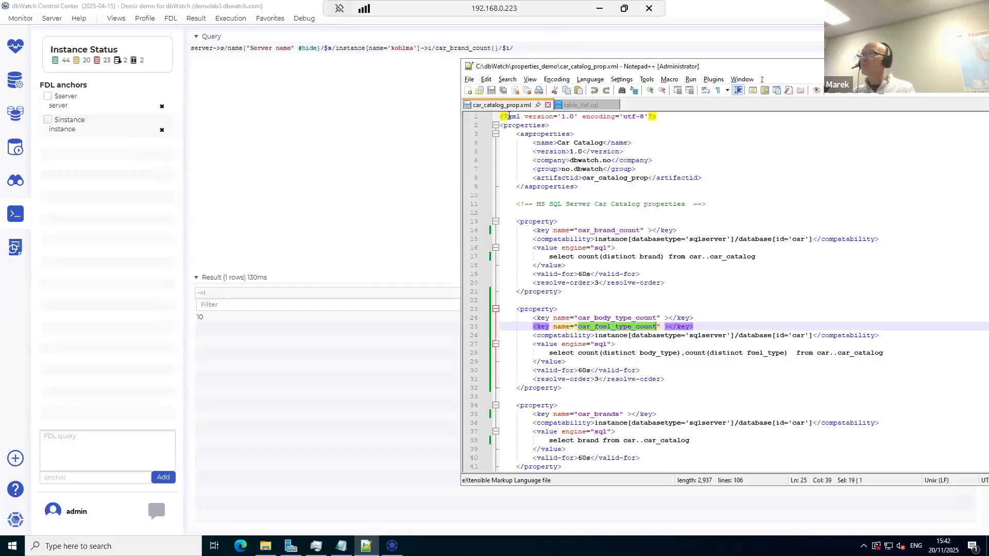
left_click(522, 48)
key("ctrl+v")
key("ctrl+Return")
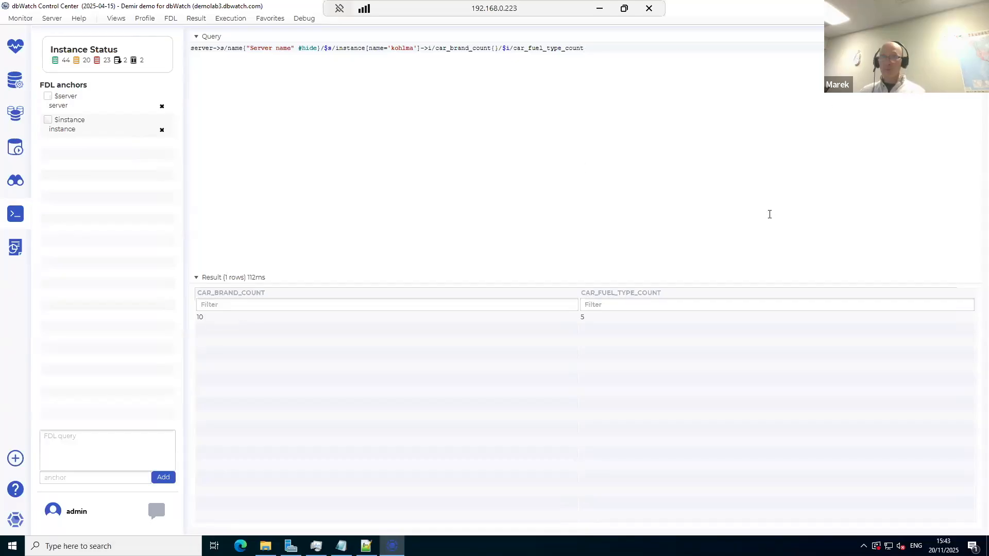
Step: Append {}/$i/ and the car_brands key copied from car_catalog_prop.xml after car_fuel_type_count, and run the query
key("alt+Tab")
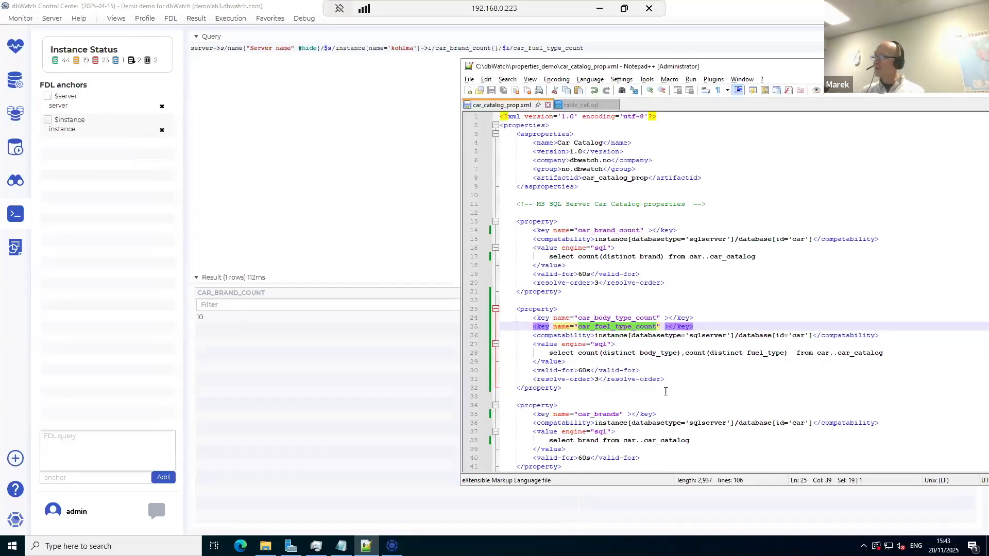
double_click(599, 414)
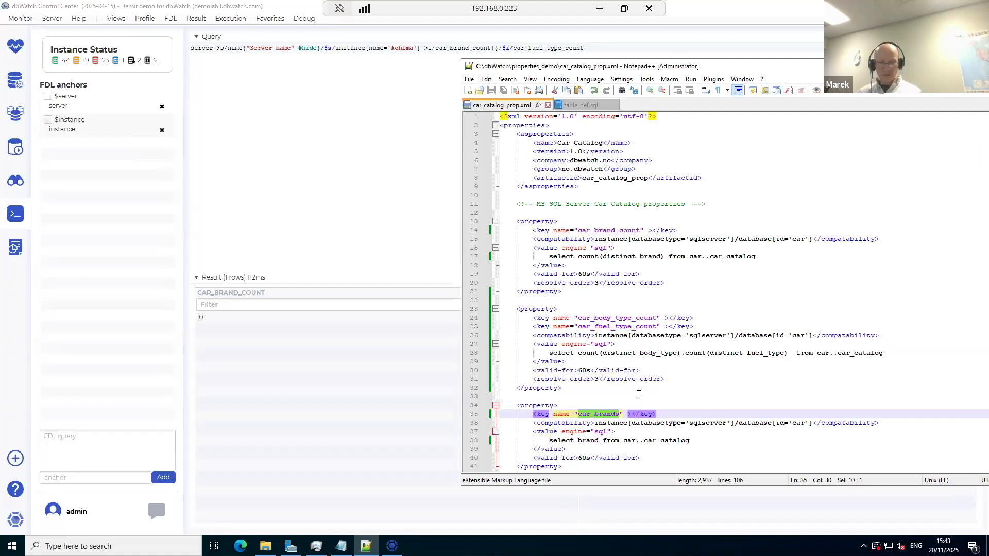
key("alt+Tab")
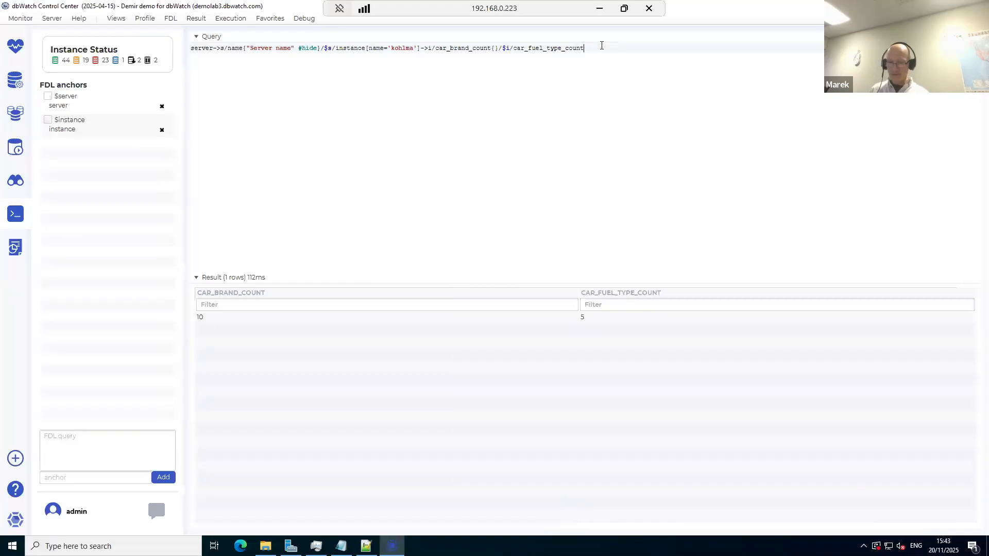
type("{}/$i/")
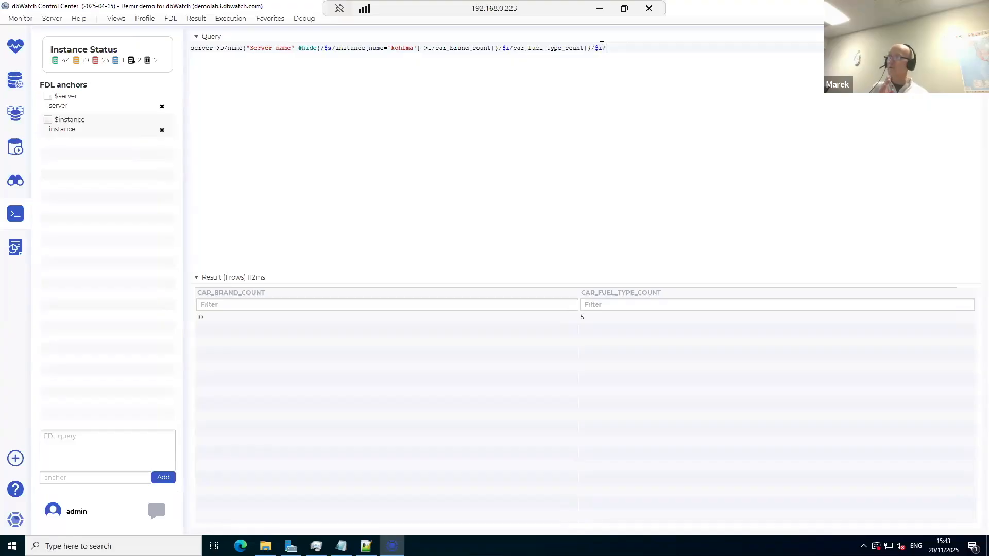
type("car_brands")
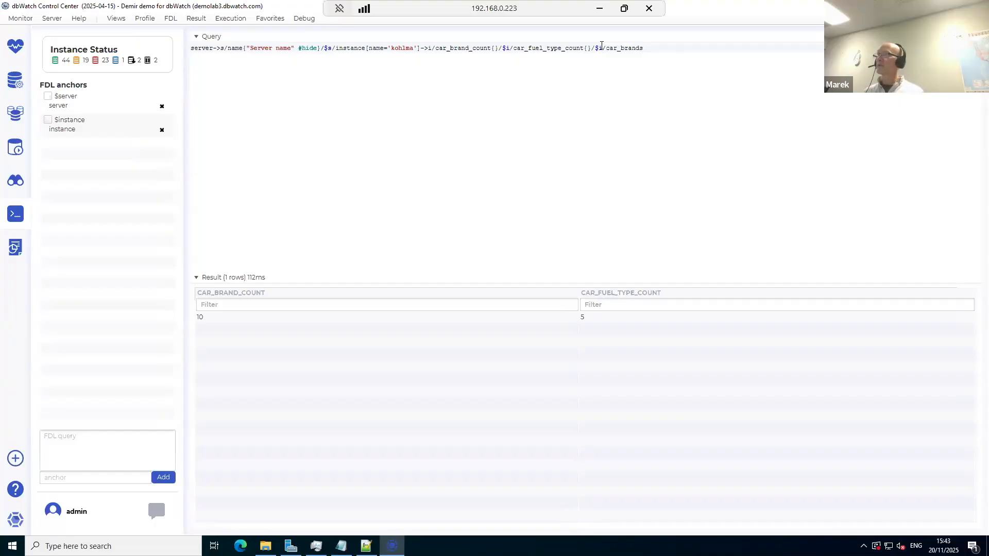
key("ctrl+Return")
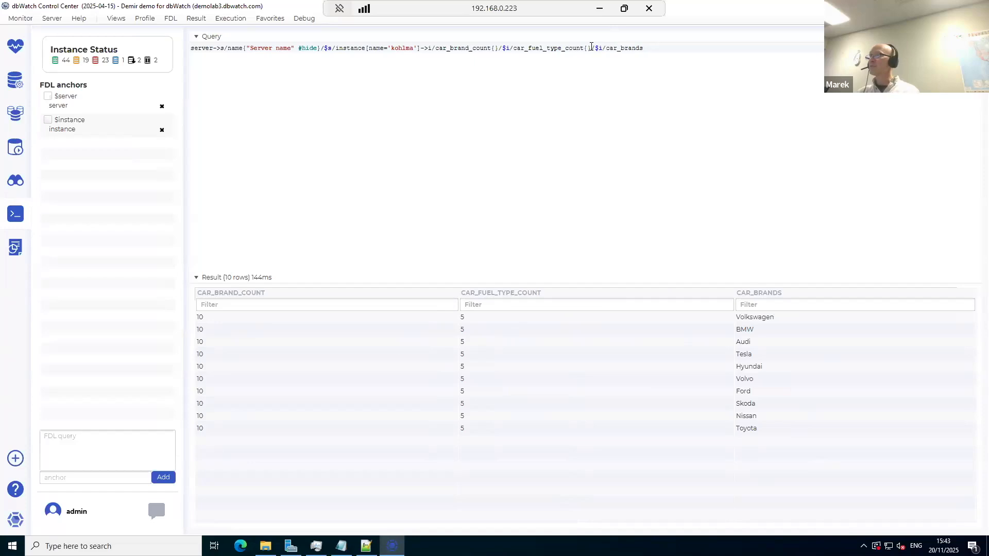
Step: Remove car_brand_count, car_fuel_type_count and the extra $i reference so only car_brands follows ->i/, and run the query
left_click_drag(590, 48, 434, 47)
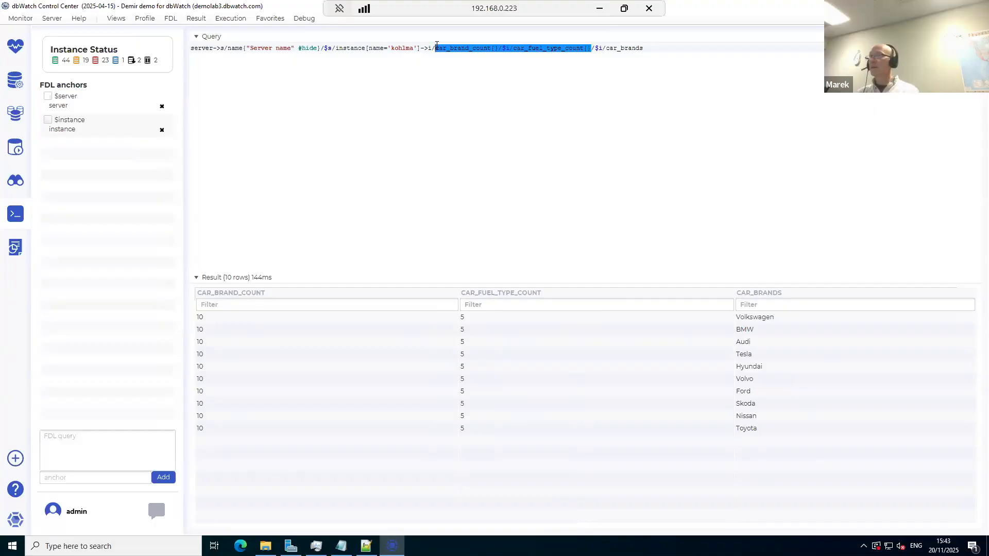
key("BackSpace")
key("BackSpace")
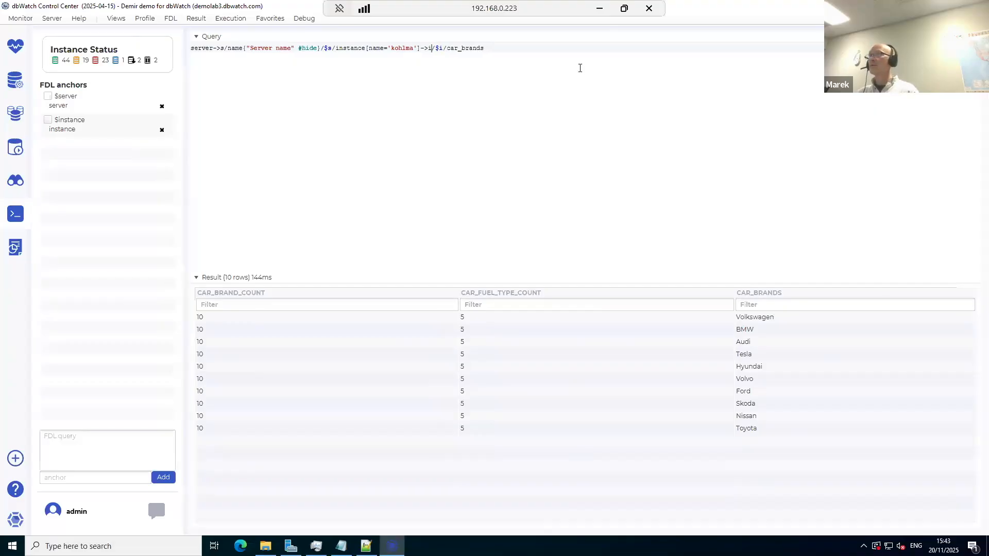
left_click(442, 48)
key("BackSpace")
key("BackSpace")
key("BackSpace")
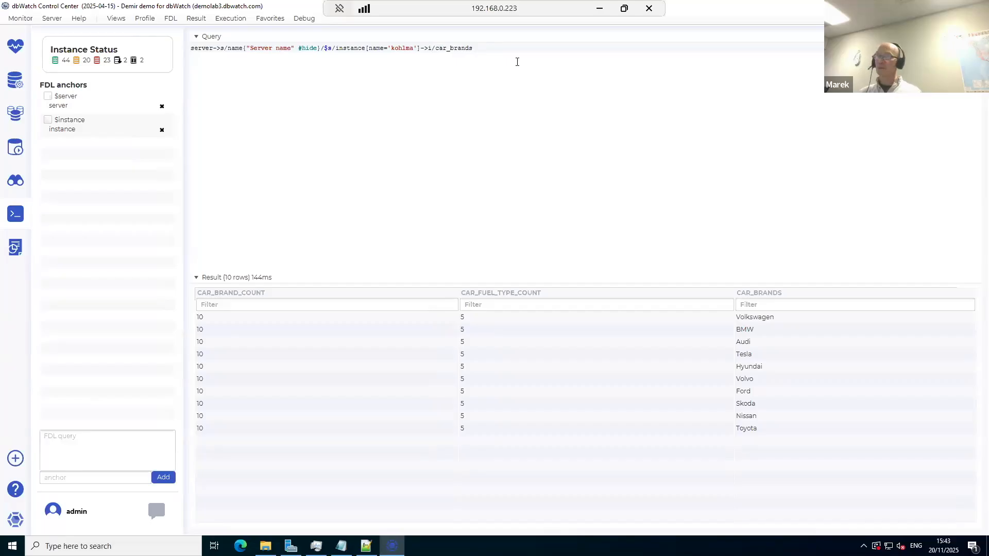
key("ctrl+Return")
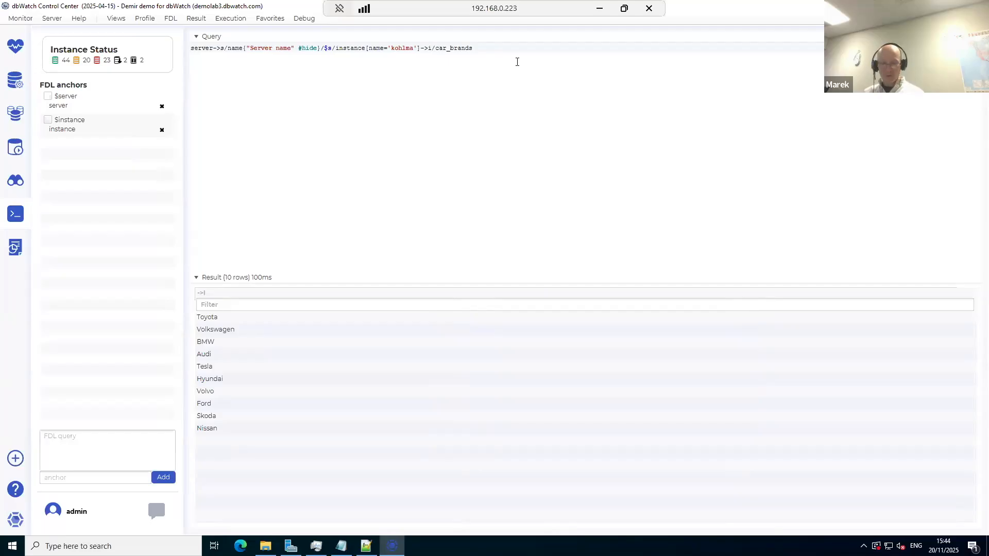
Step: Replace car_brands in the query with the car_code key copied from car_catalog_prop.xml, and run it
key("alt+Tab")
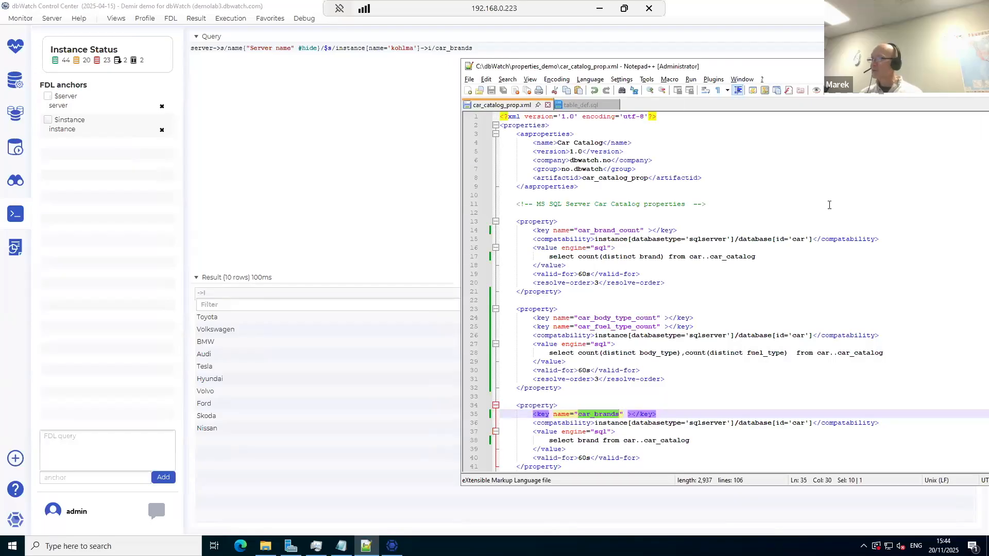
scroll(781, 220, "down", 9)
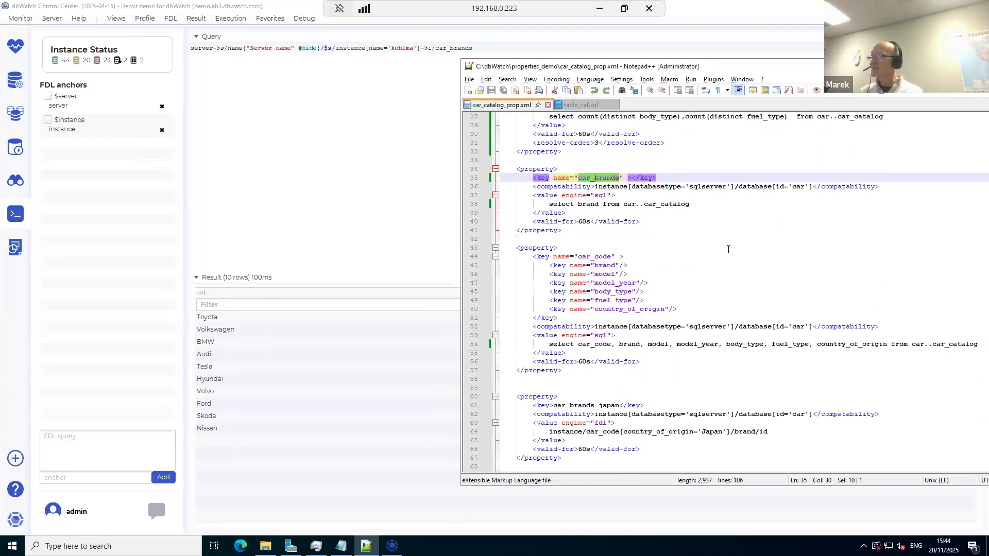
double_click(593, 256)
key("ctrl+c")
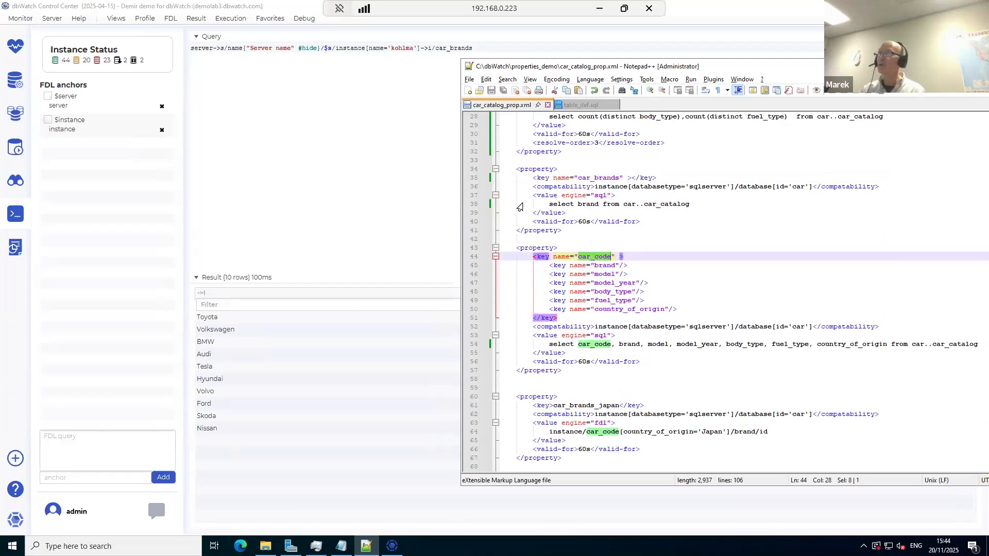
double_click(451, 48)
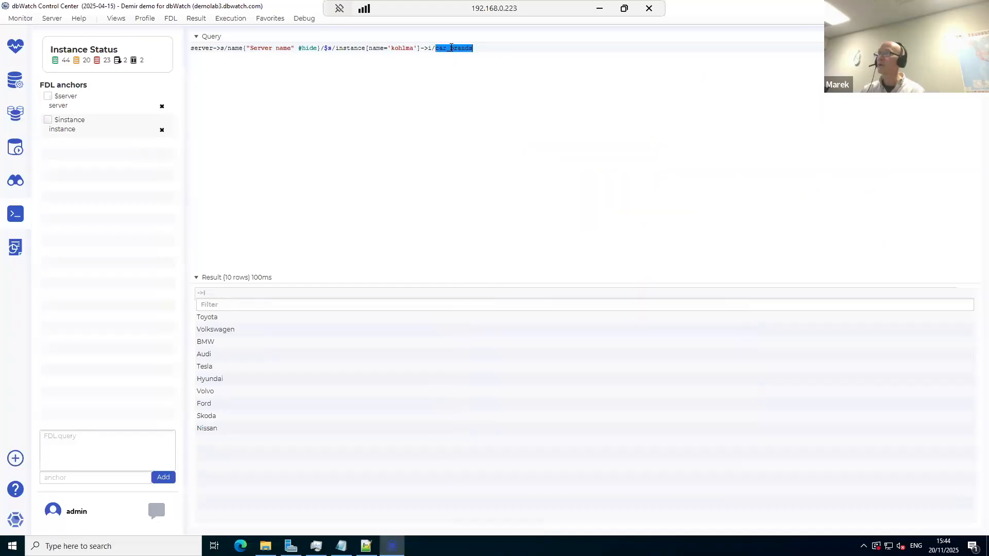
key("ctrl+v")
key("ctrl+Return")
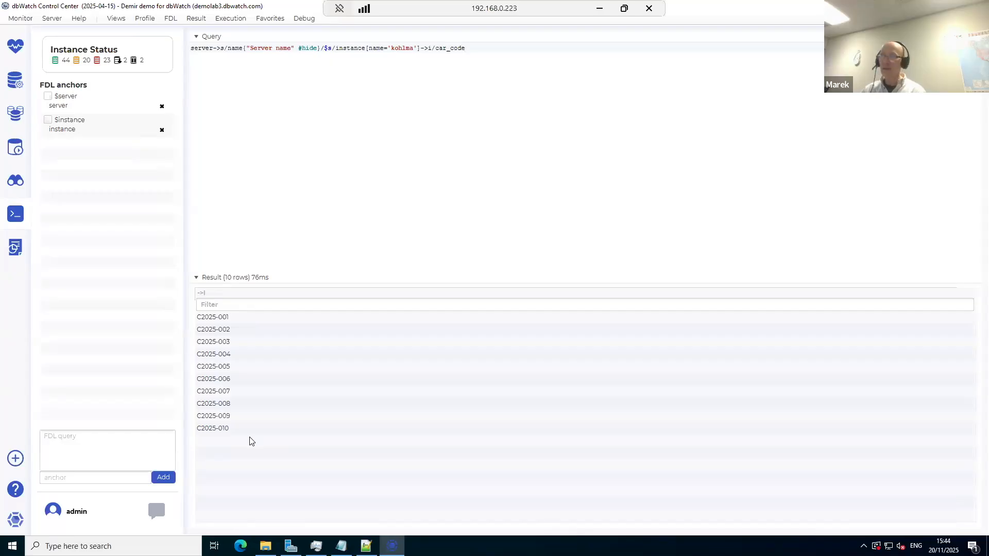
Step: Append /brand after car_code, taking the name from the property's SQL select in the XML file, and run the query
key("alt+Tab")
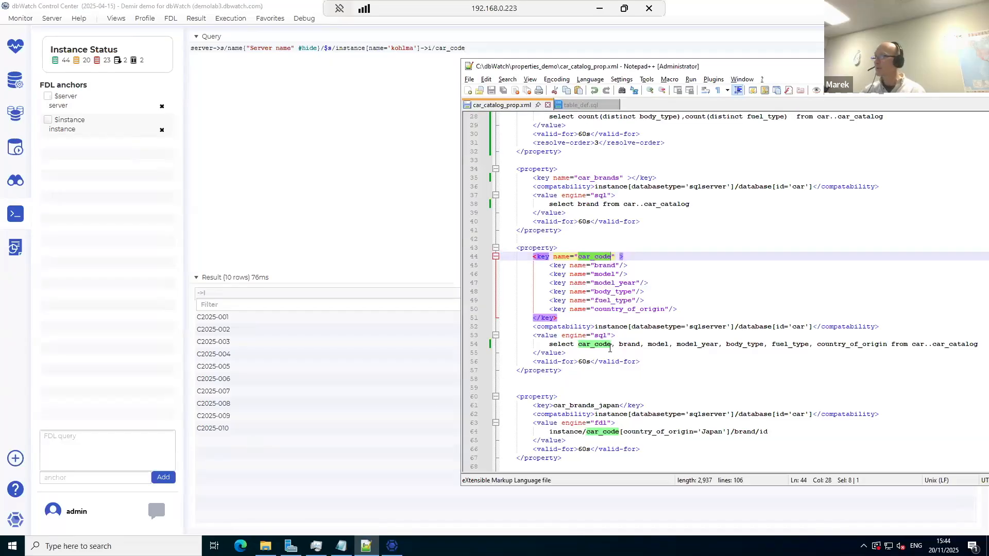
double_click(623, 345)
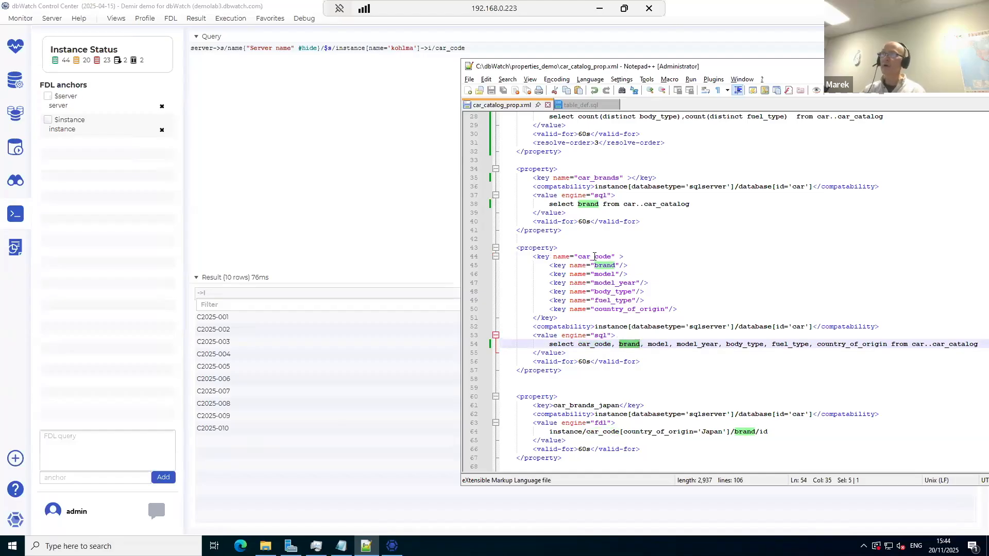
left_click(474, 52)
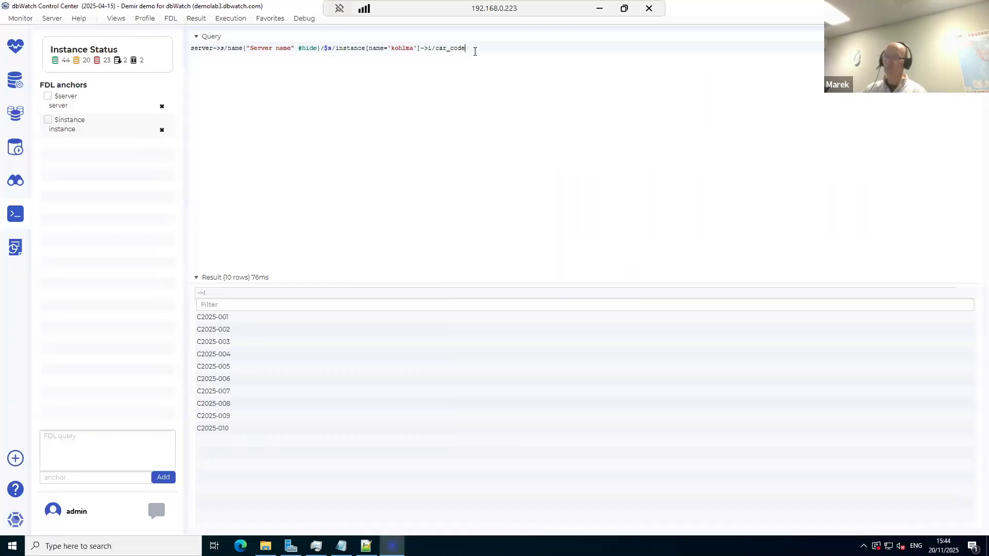
type("/")
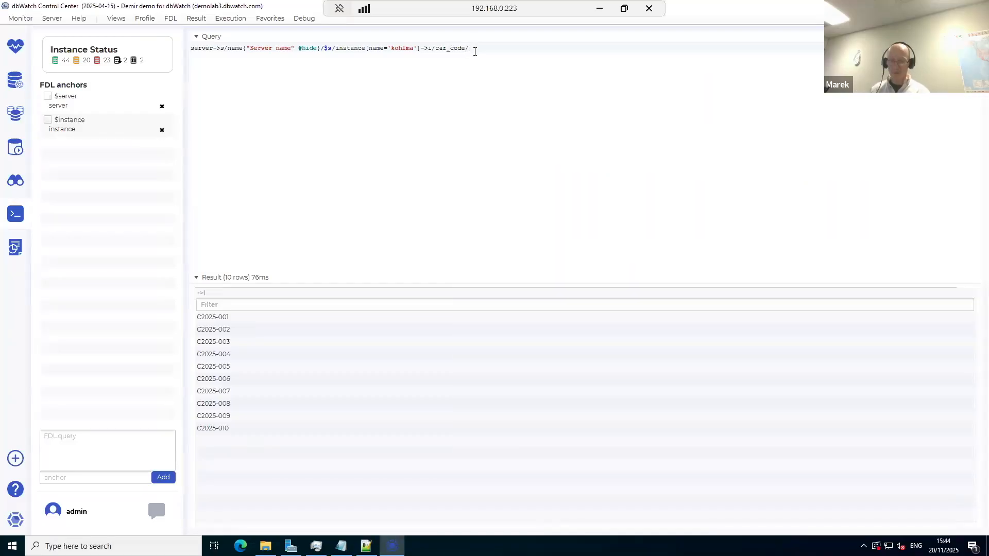
type("brand")
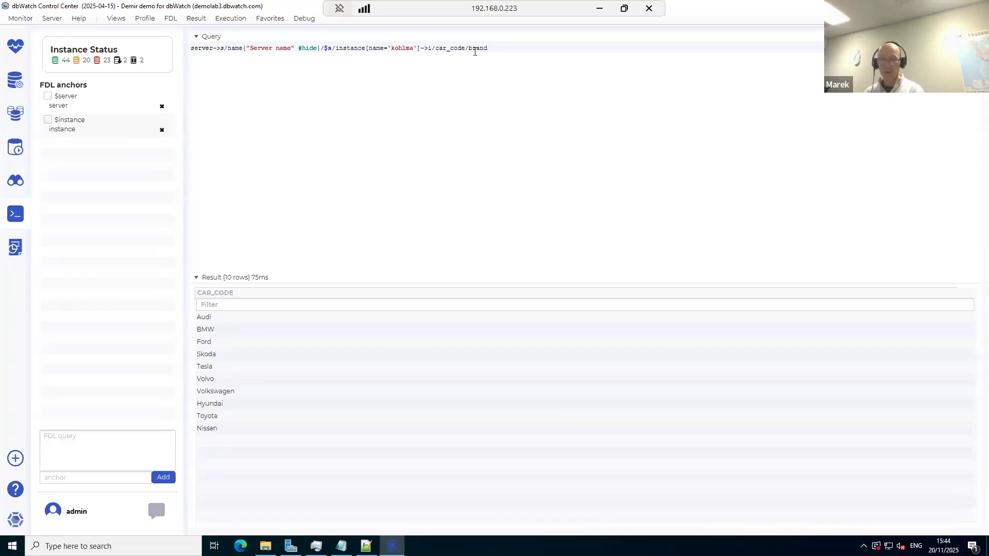
Step: Pick the model column name from the car_code SQL in the XML file, and insert the ->c alias after car_code in the query
key("alt+Tab")
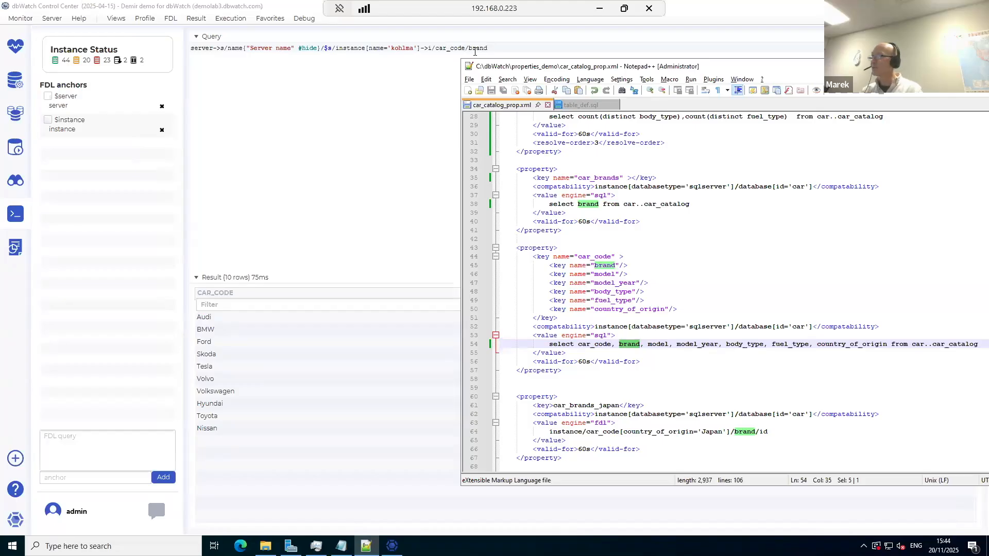
double_click(654, 344)
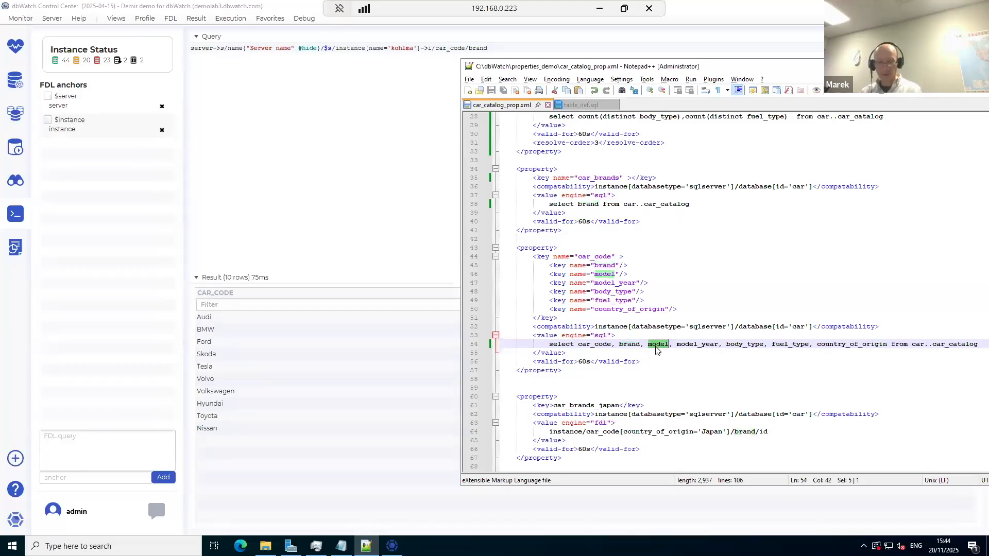
left_click(395, 150)
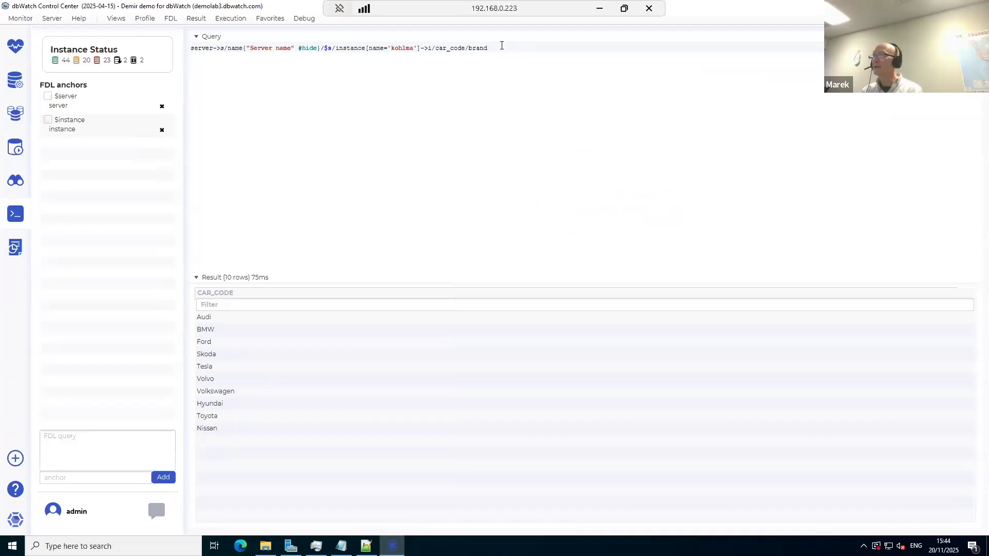
left_click(466, 47)
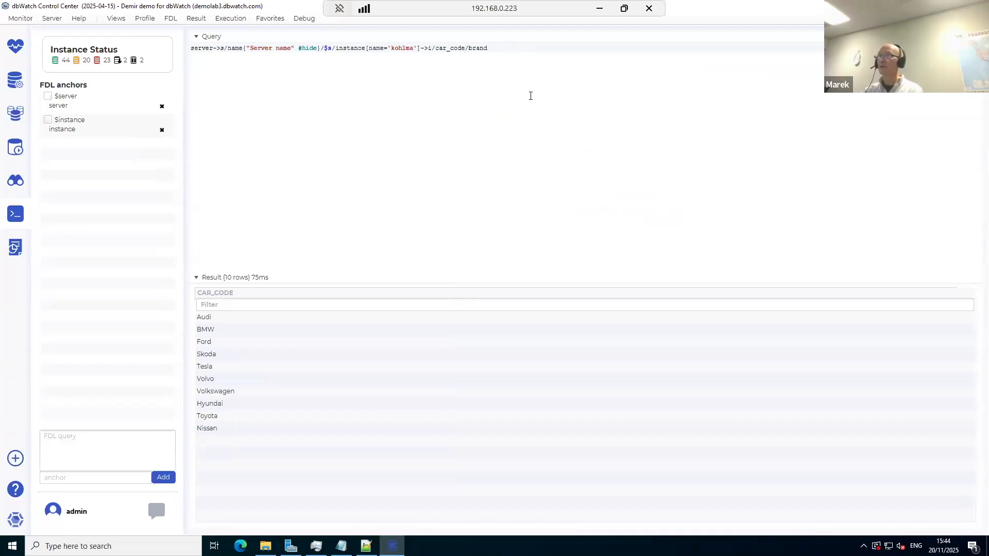
type("->")
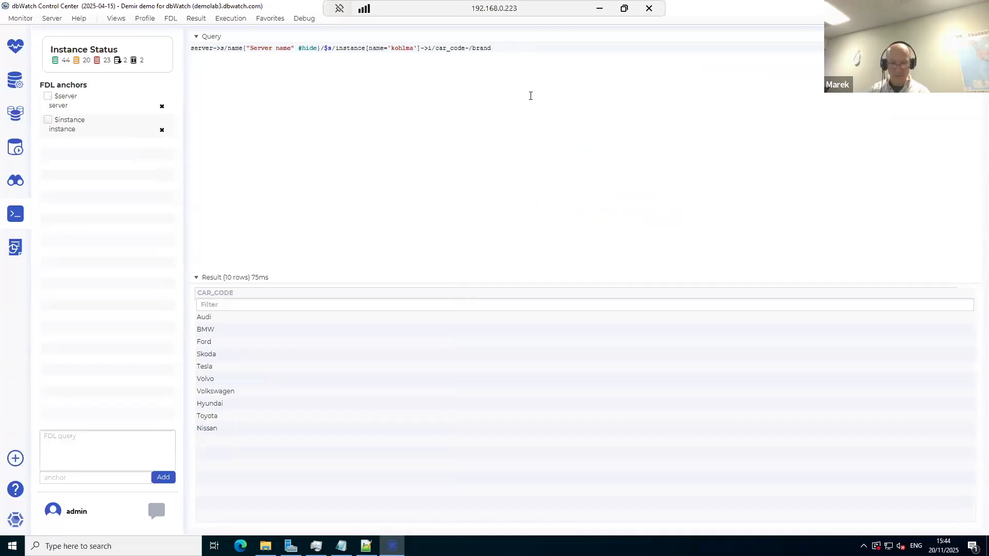
type("c")
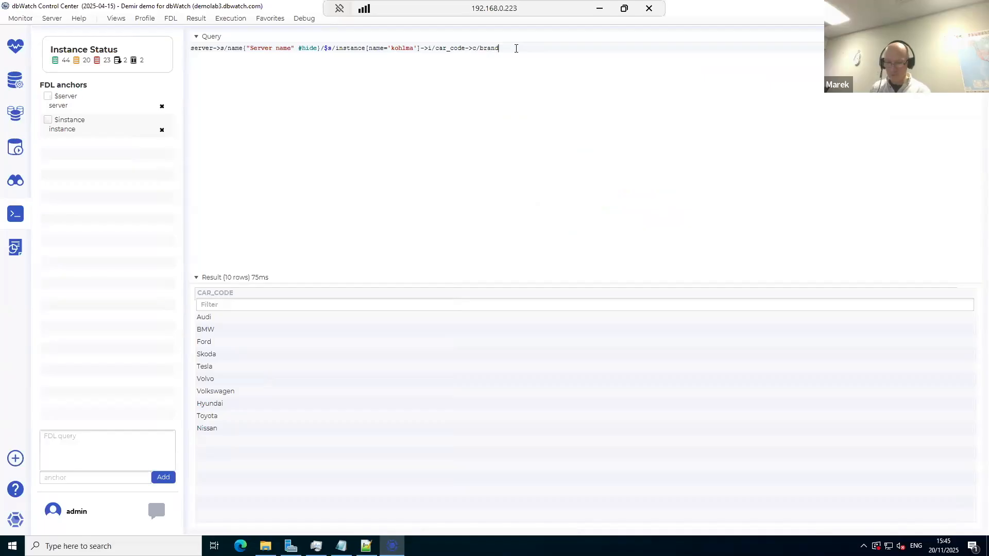
Step: Append {}/$c/model after brand to output both the brand and the model, and run the query
type("{")
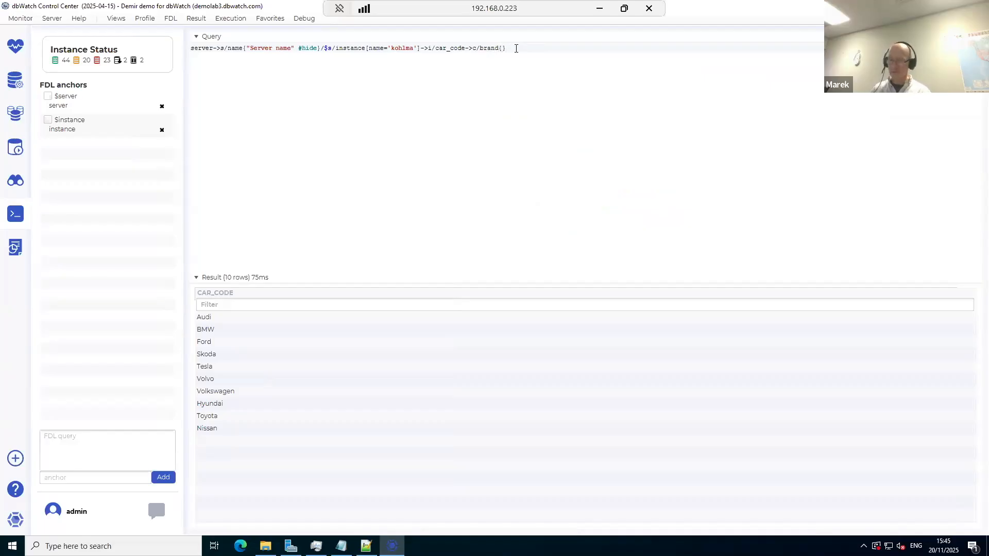
type("}/")
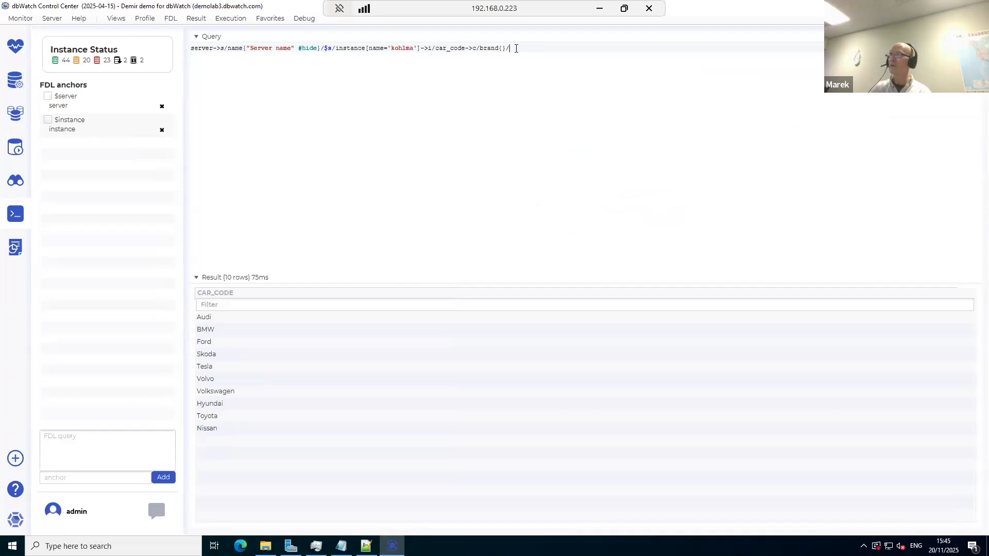
type("$")
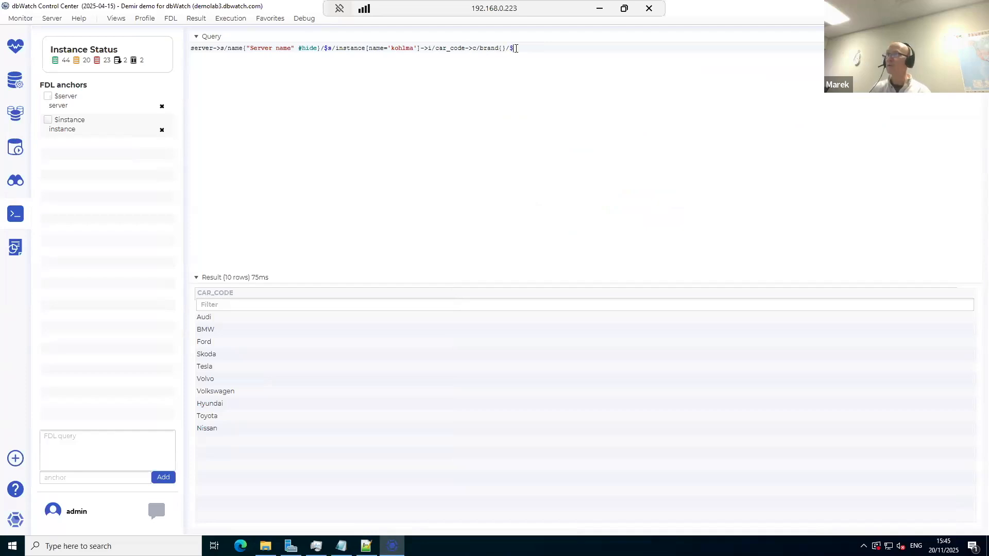
type("c/")
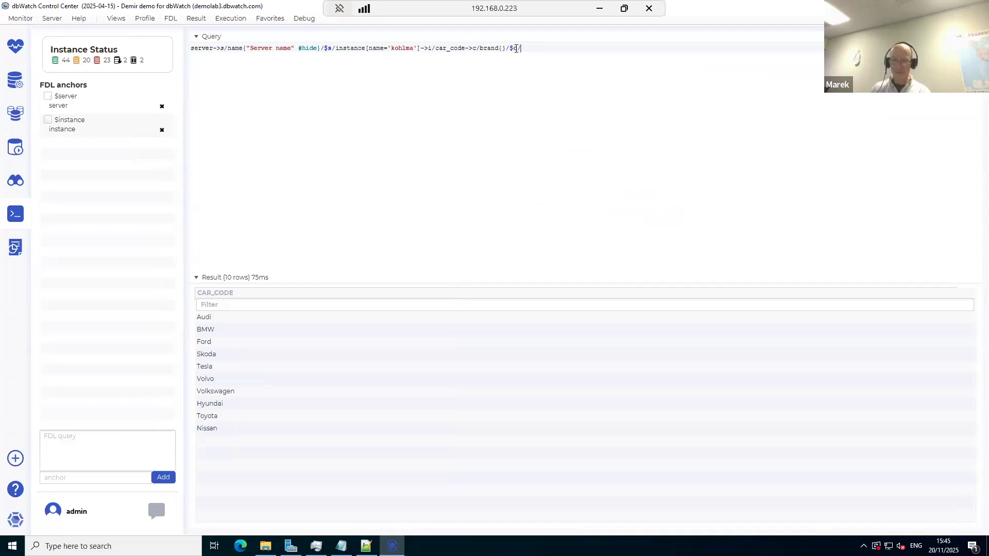
type("model")
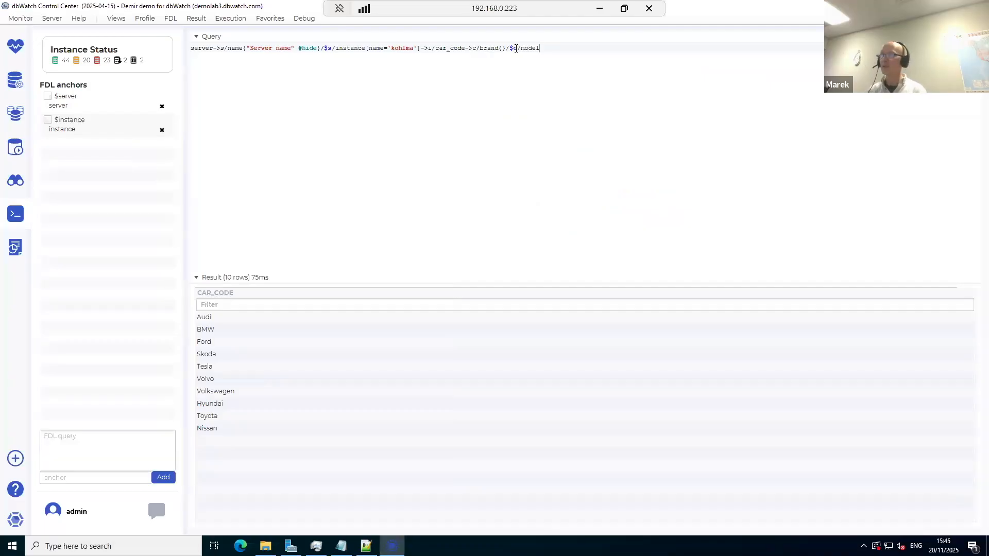
key("ctrl+Return")
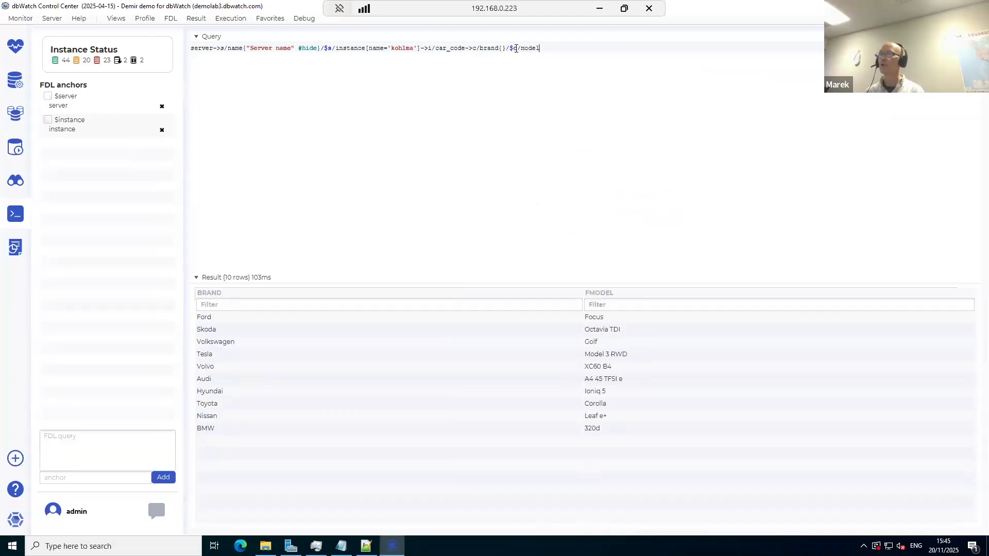
Step: Insert {} after car_code, before ->c, to output the car code as its own column, and run the query
left_click(464, 48)
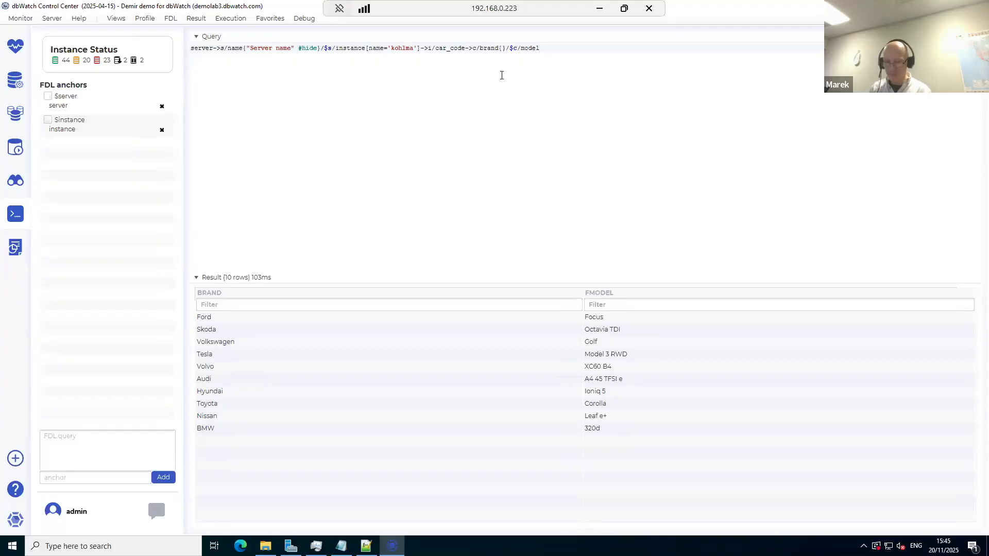
type("{}")
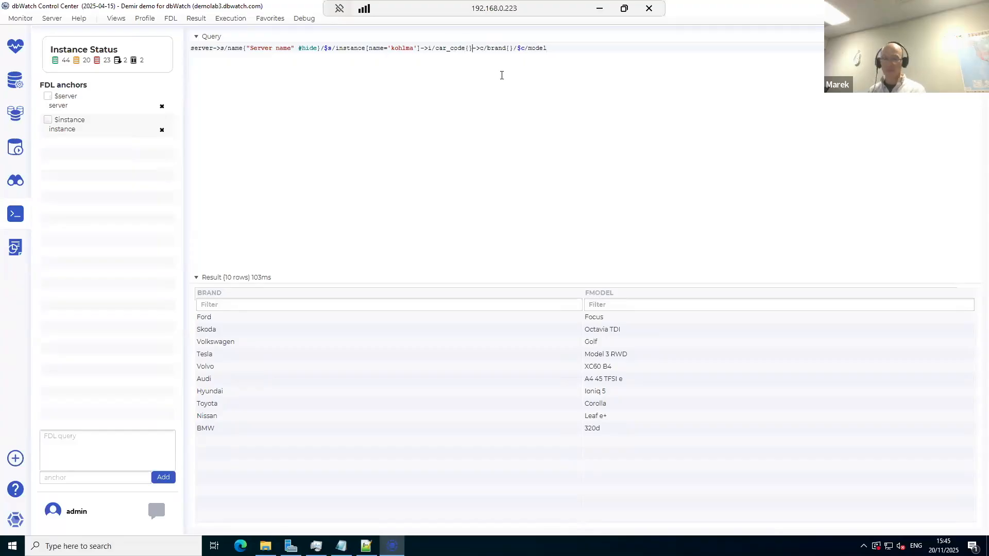
key("ctrl+Return")
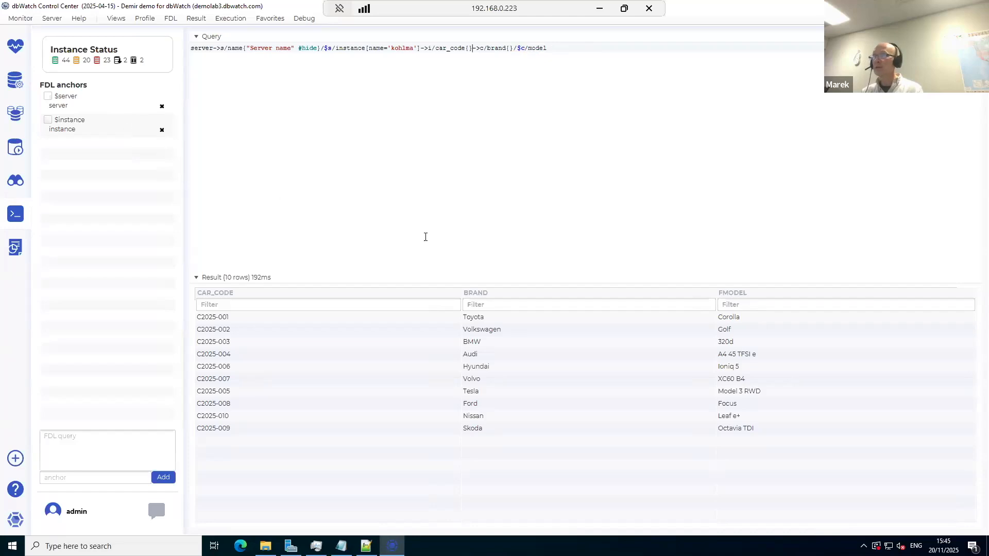
Step: Copy the five-line car_code query filtered to country_of_origin='Germany' from car_catalog_prop.xml into the FDL console, below the existing query
left_click(16, 81)
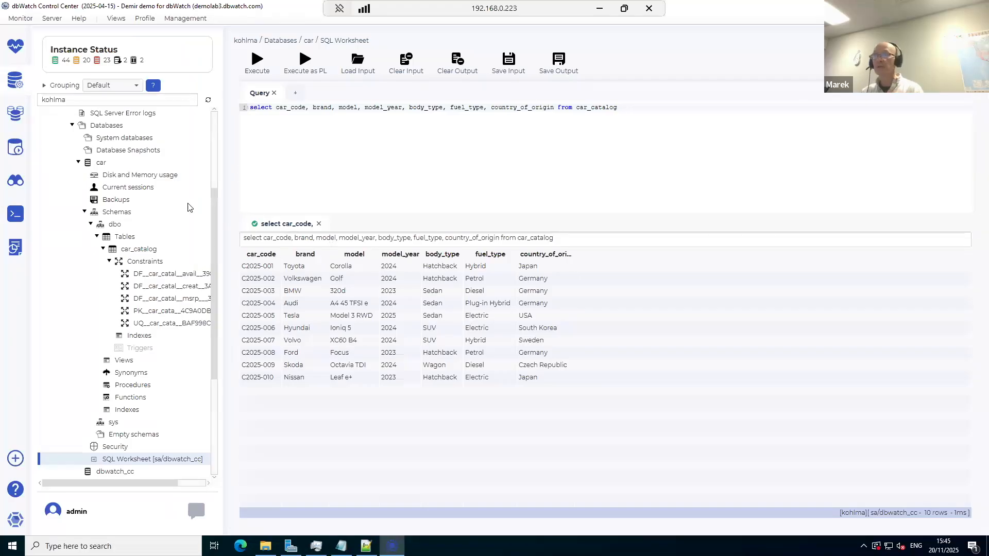
left_click(15, 214)
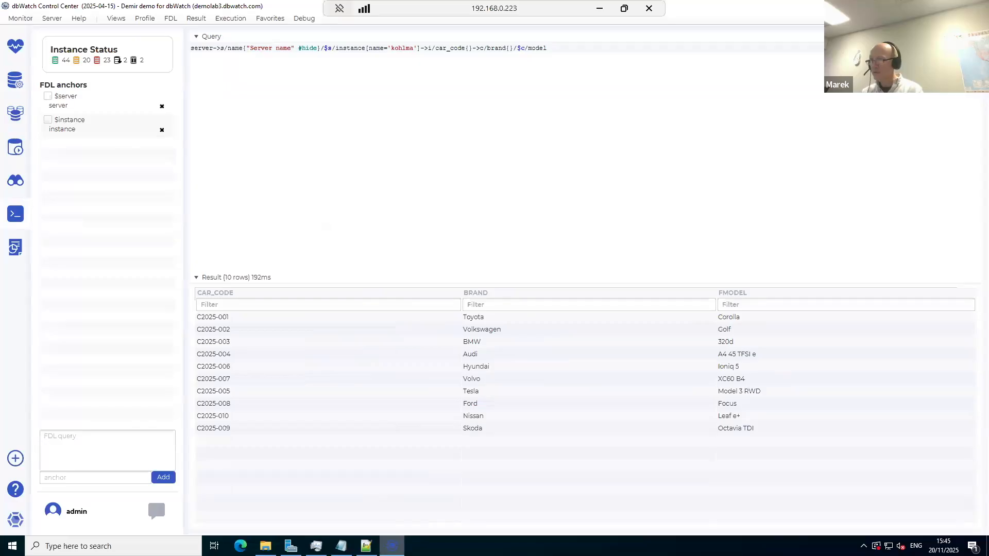
left_click(366, 546)
scroll(708, 319, "down", 2)
scroll(707, 319, "down", 8)
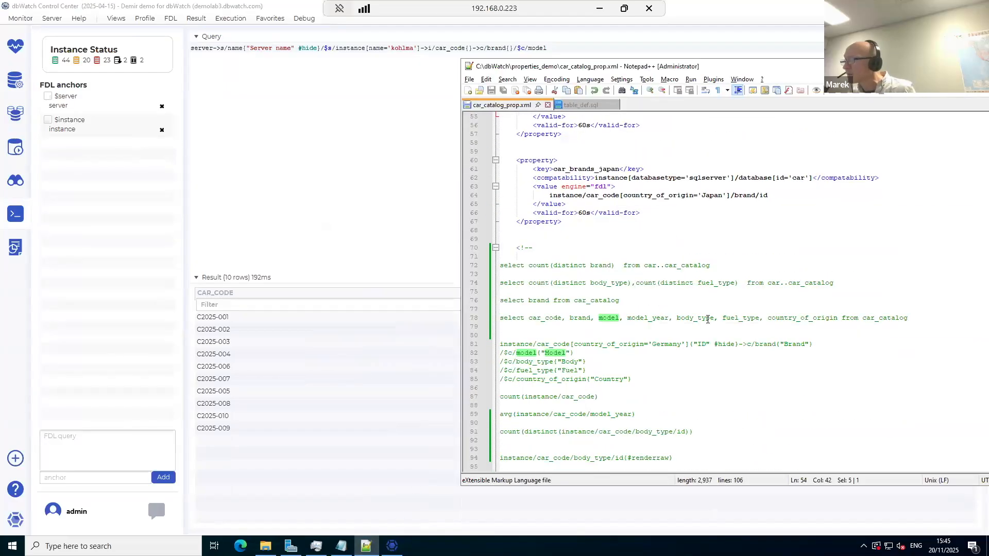
left_click_drag(633, 353, 496, 321)
key("ctrl+c")
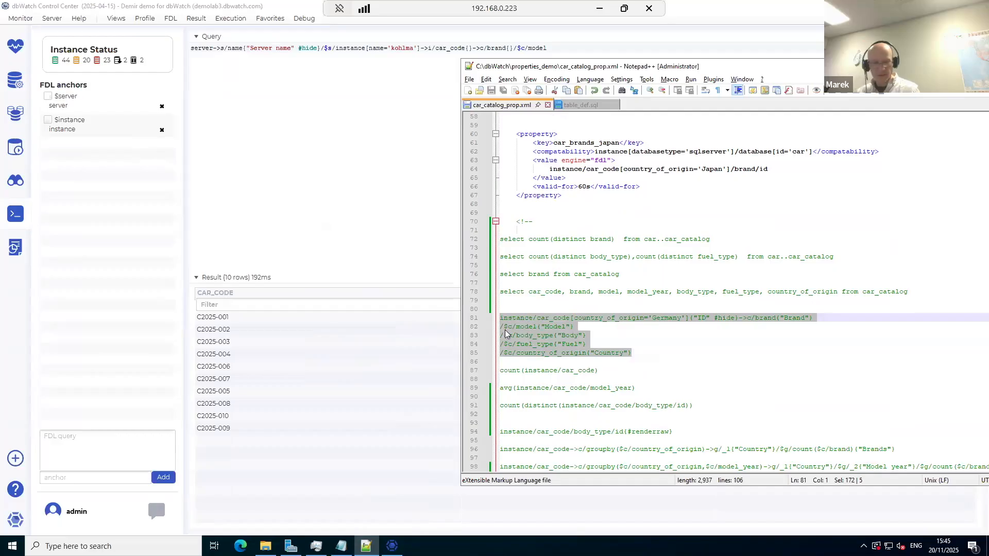
key("alt+Tab")
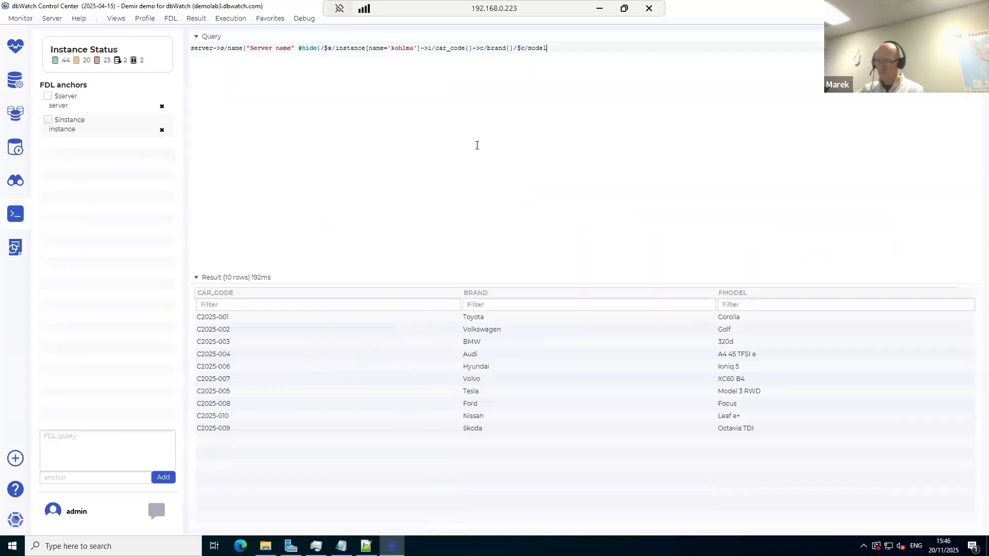
left_click(477, 145)
key("ctrl+v")
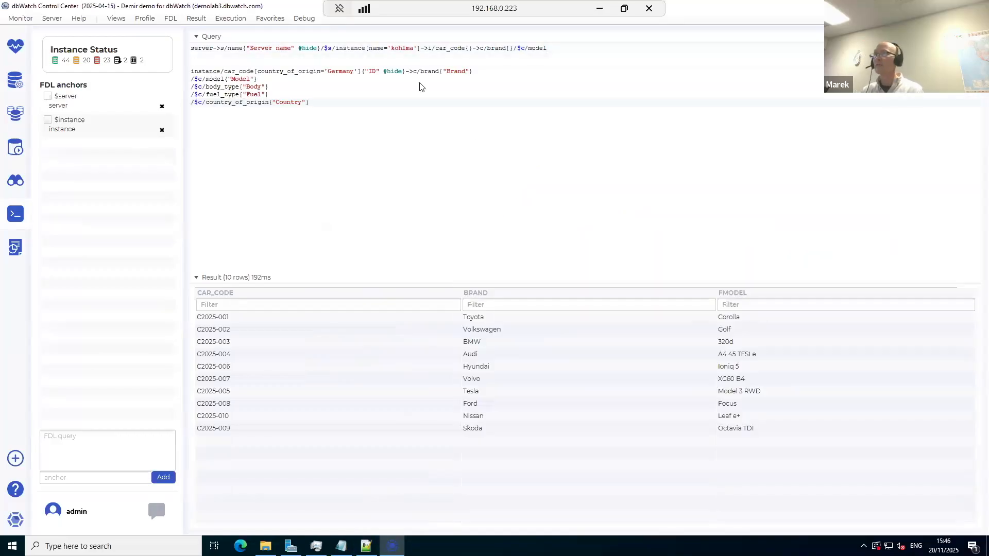
Step: Run only the Germany car_code query and compare its output with the car_catalog rows in the SQL worksheet
left_click_drag(309, 103, 189, 70)
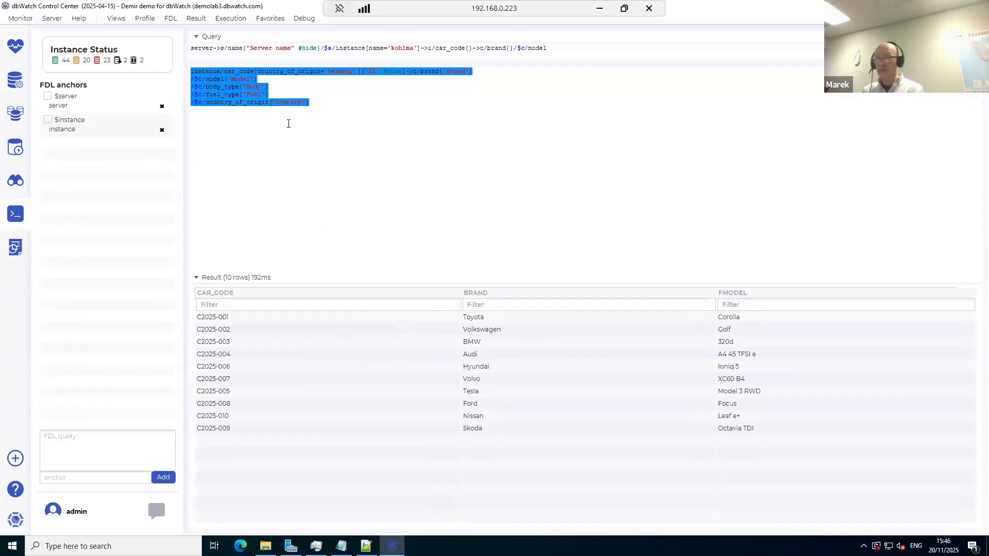
key("ctrl+Return")
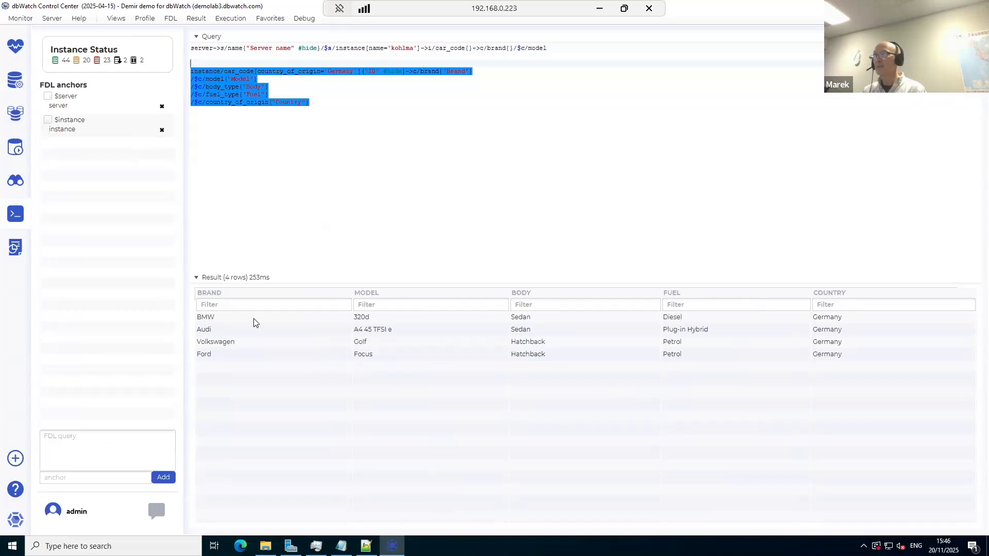
left_click(329, 229)
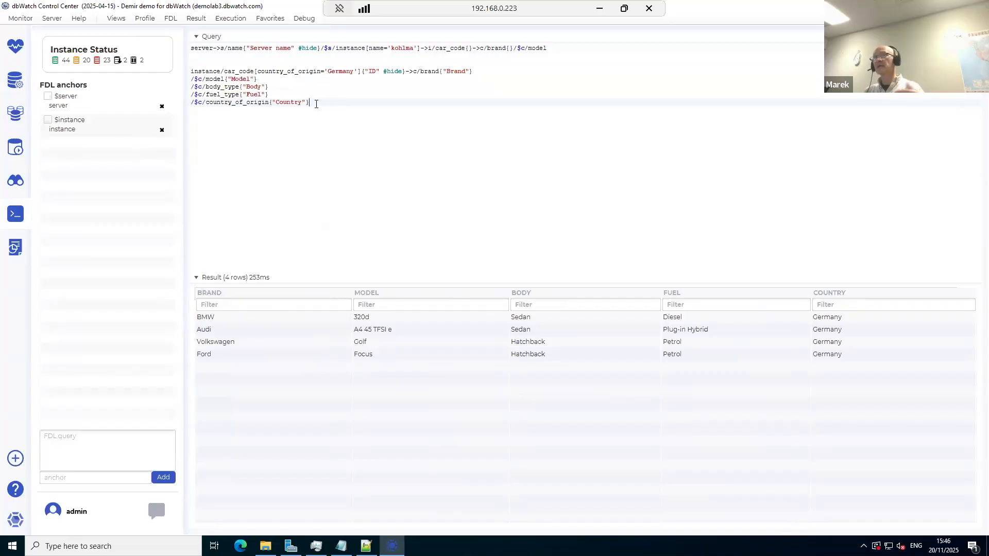
left_click(14, 82)
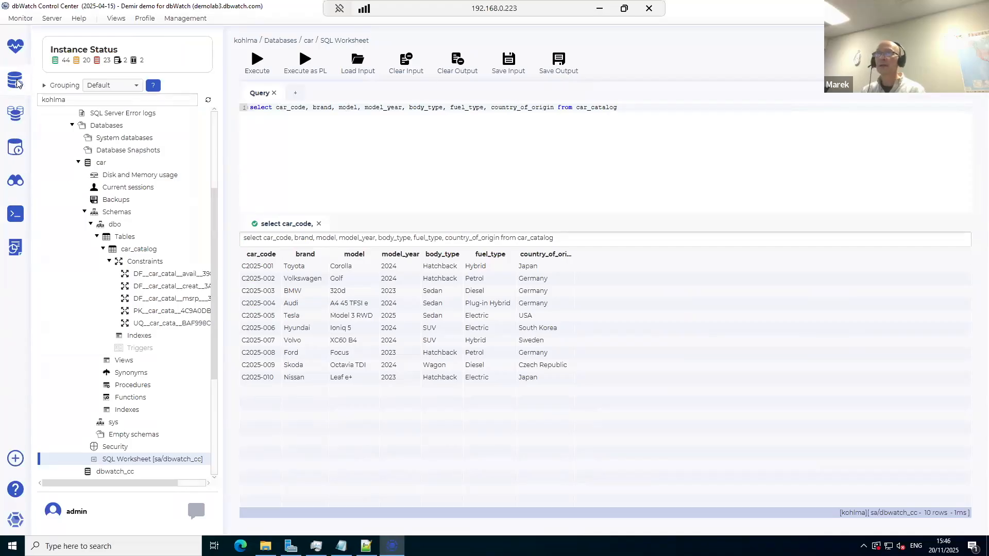
left_click(15, 214)
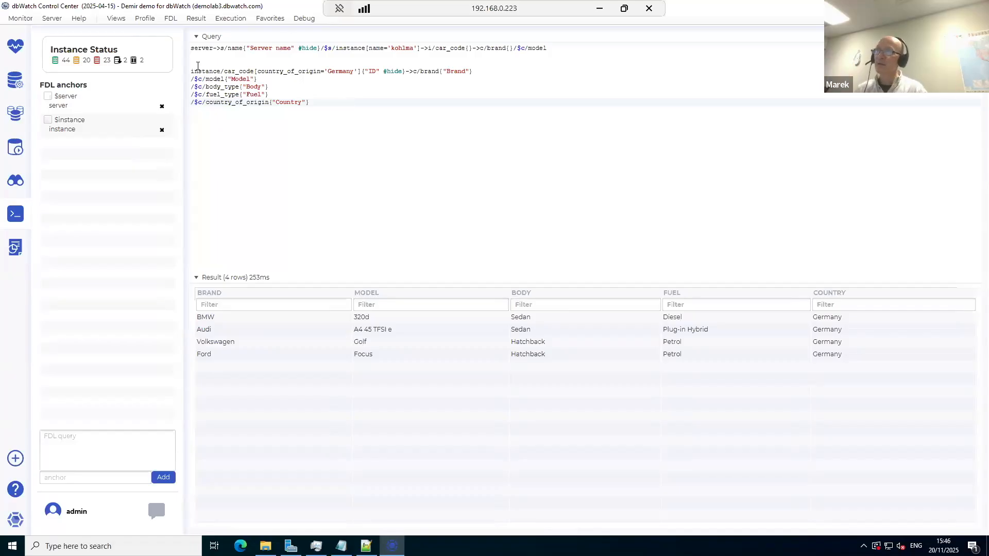
double_click(446, 48)
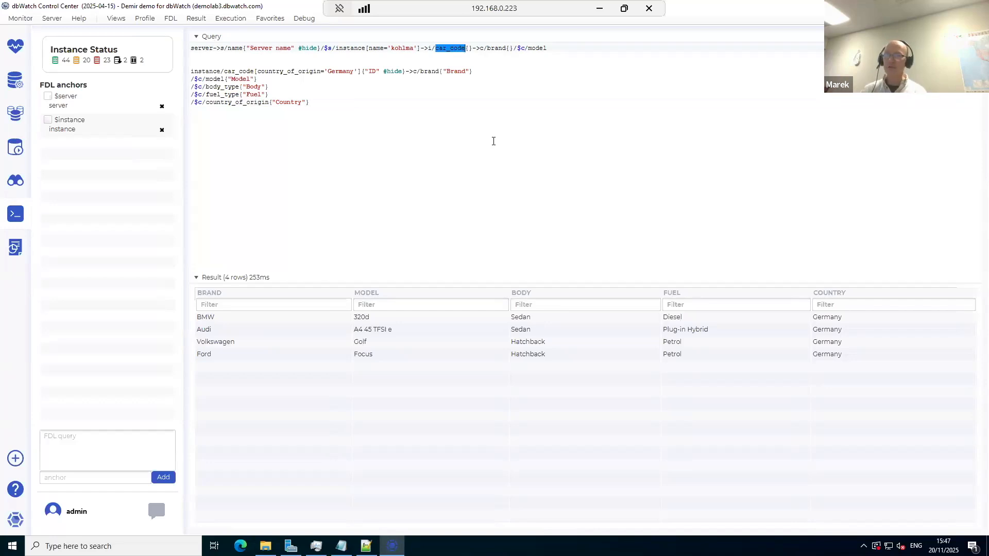
Step: Copy count(instance/car_code) from the XML file to a new line below the Germany query and run only that line
key("alt+Tab")
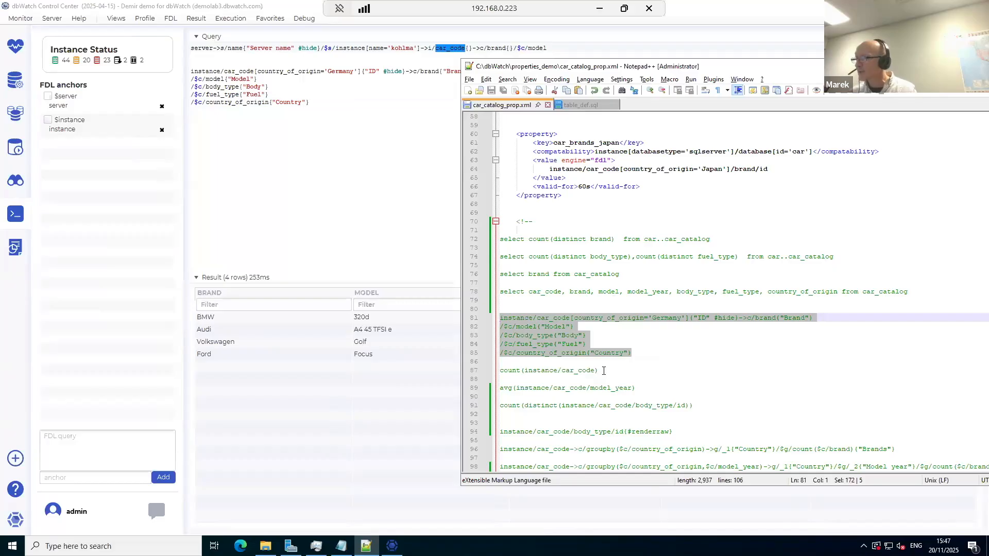
left_click_drag(603, 370, 494, 378)
key("ctrl+c")
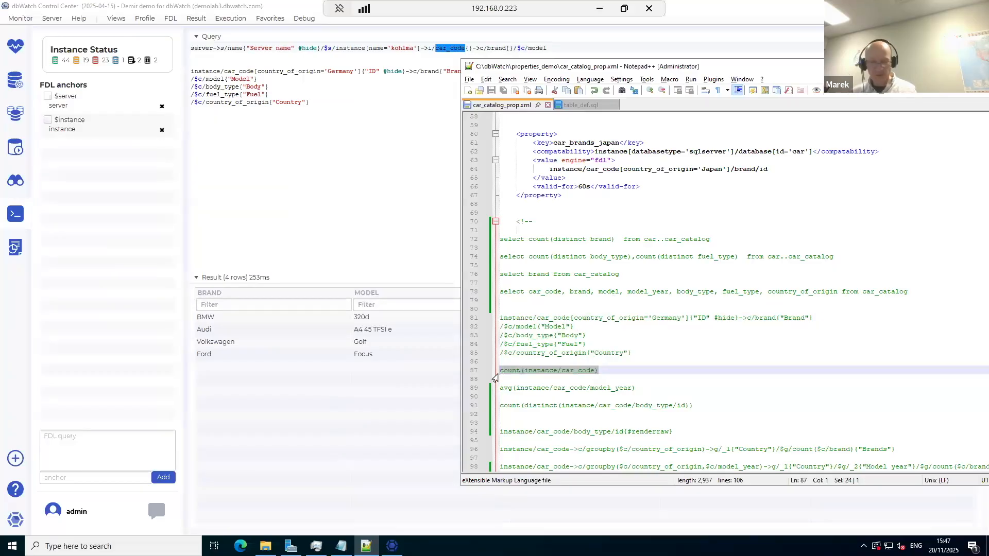
left_click(304, 211)
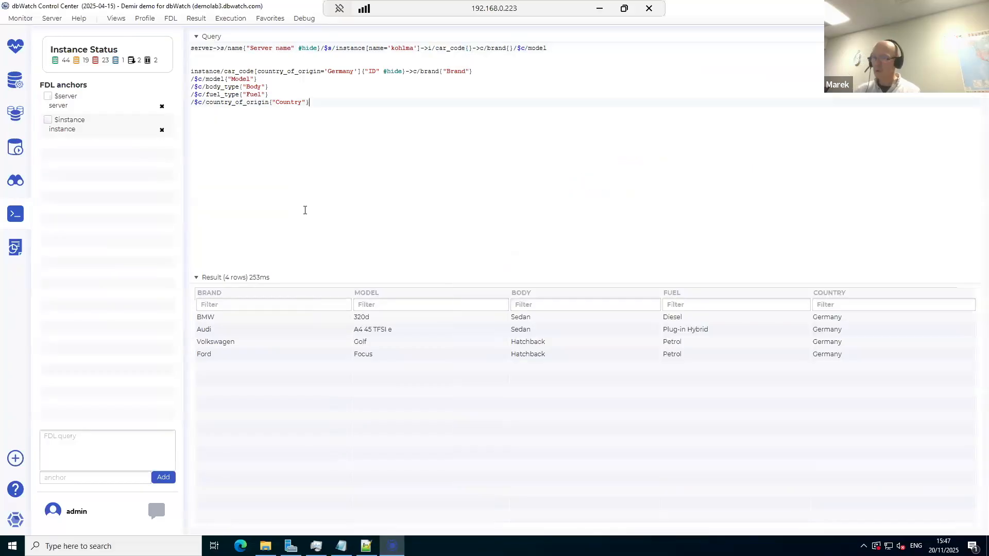
key("Return")
key("Return")
key("ctrl+v")
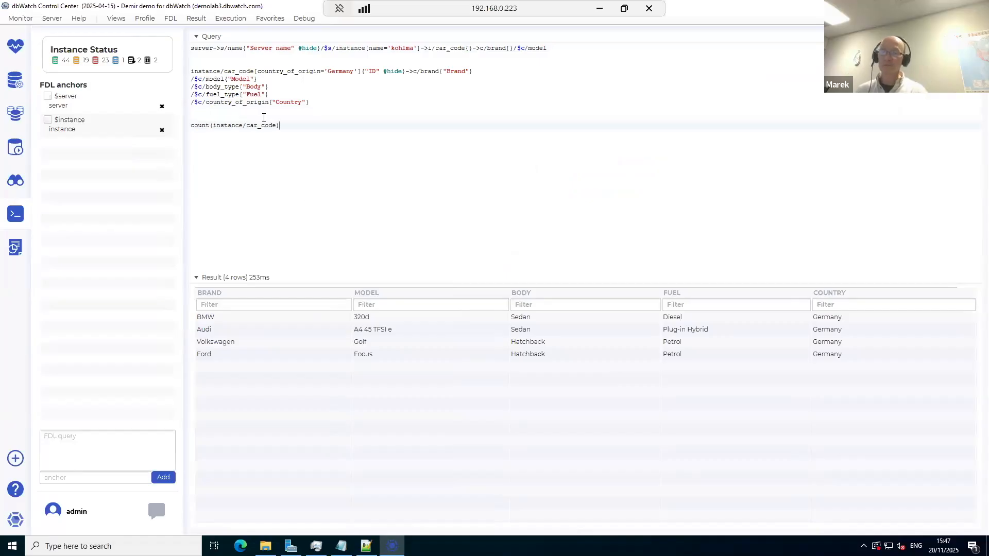
triple_click(289, 127)
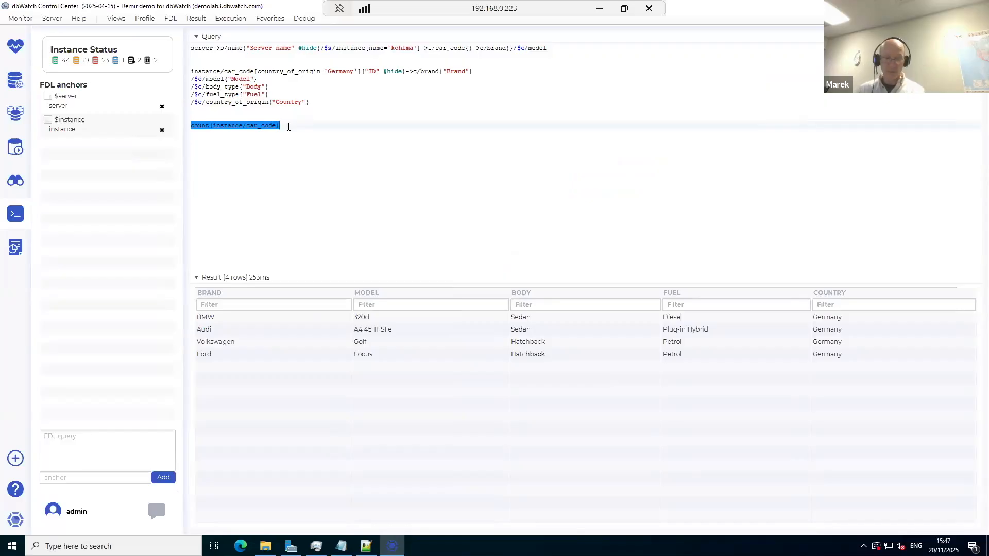
key("ctrl+Return")
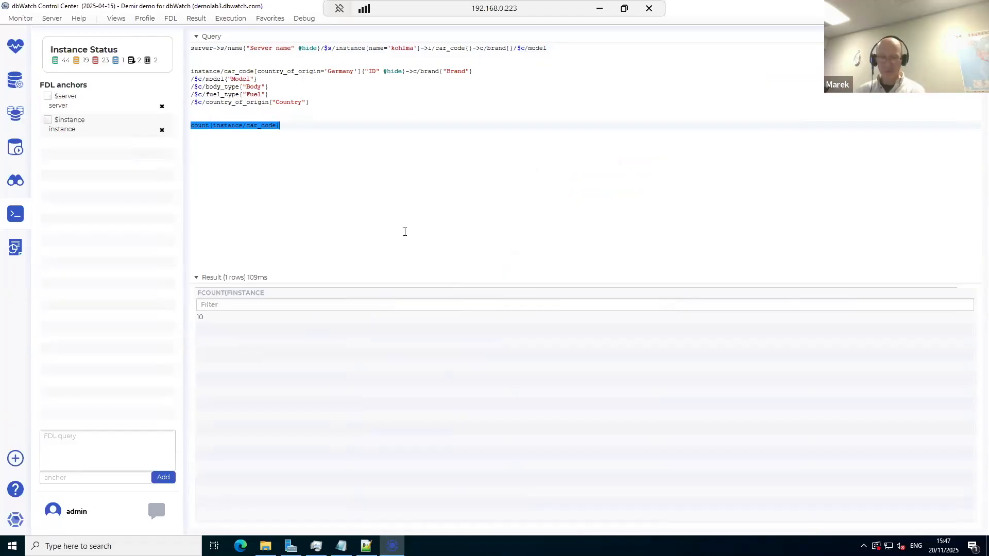
Step: Review the count properties in the XML file and copy count(distinct(instance/car_code/body_type/id)) to a new line at the end of the FDL console
key("alt+Tab")
scroll(625, 217, "up", 5)
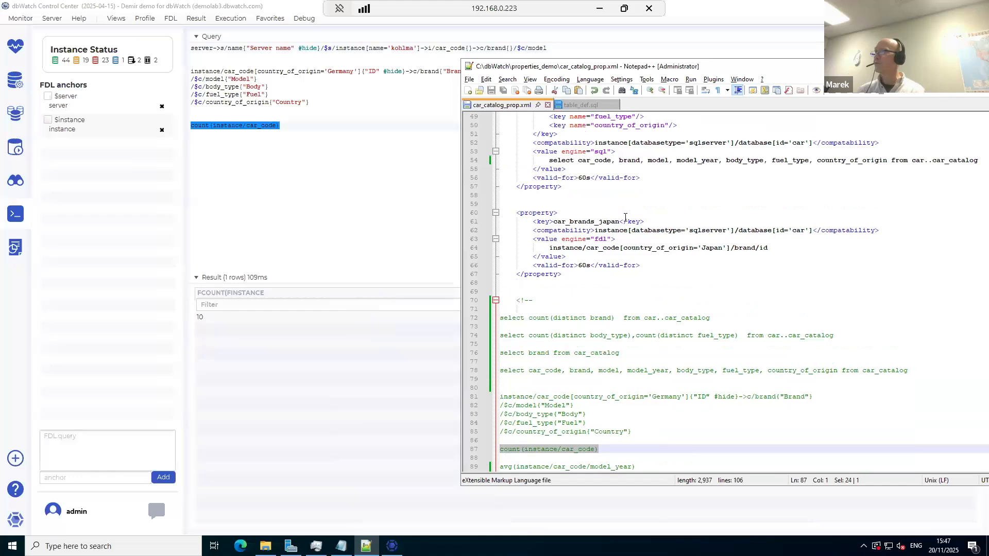
scroll(625, 216, "up", 5)
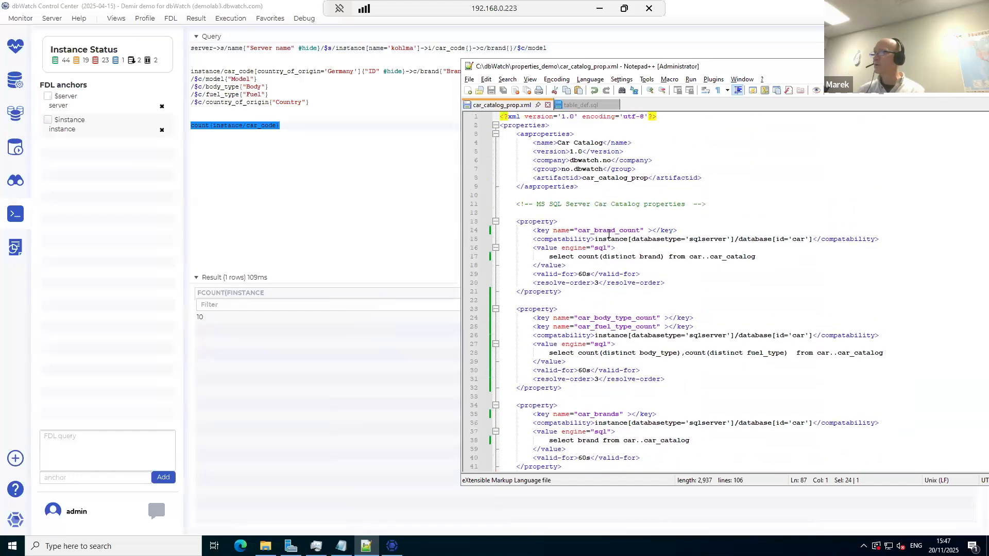
double_click(609, 232)
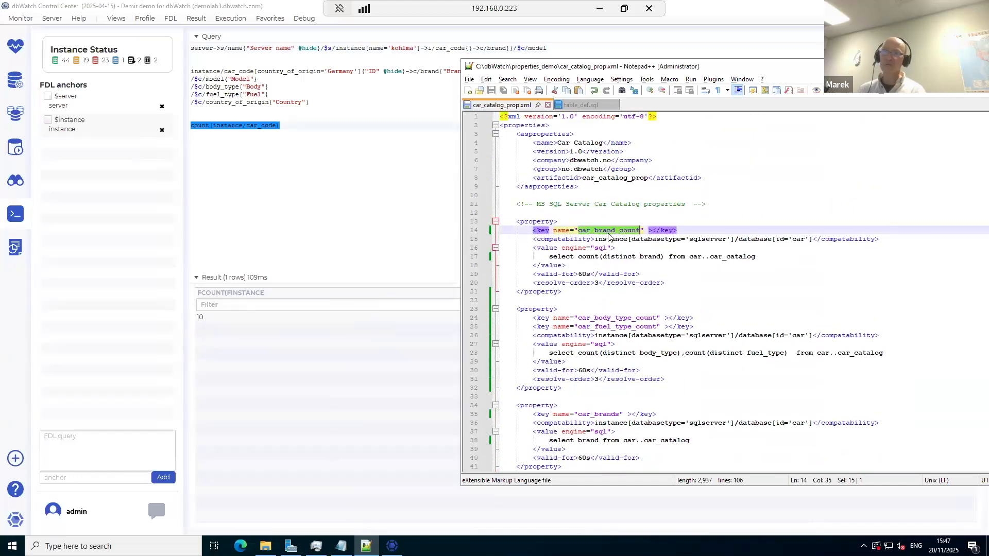
scroll(537, 294, "down", 7)
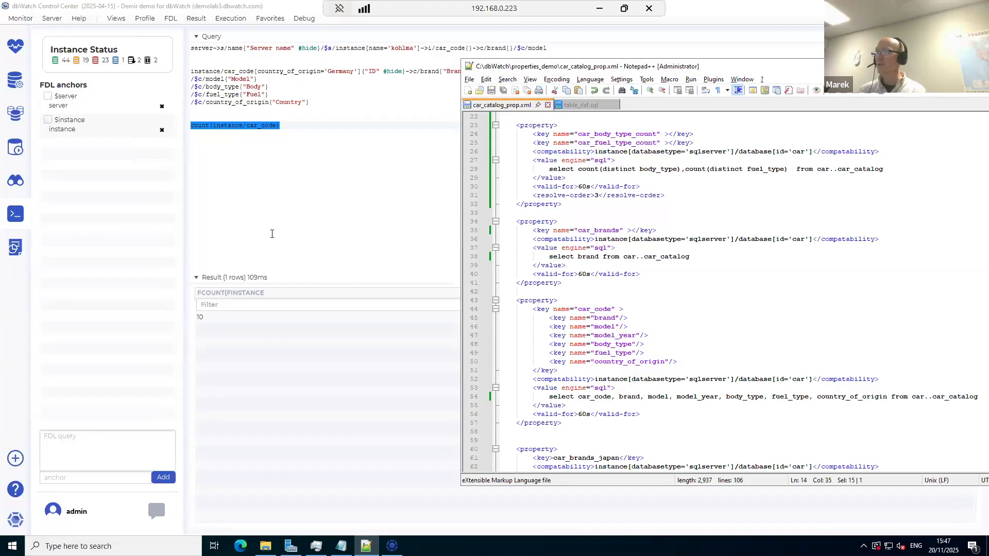
scroll(643, 325, "down", 14)
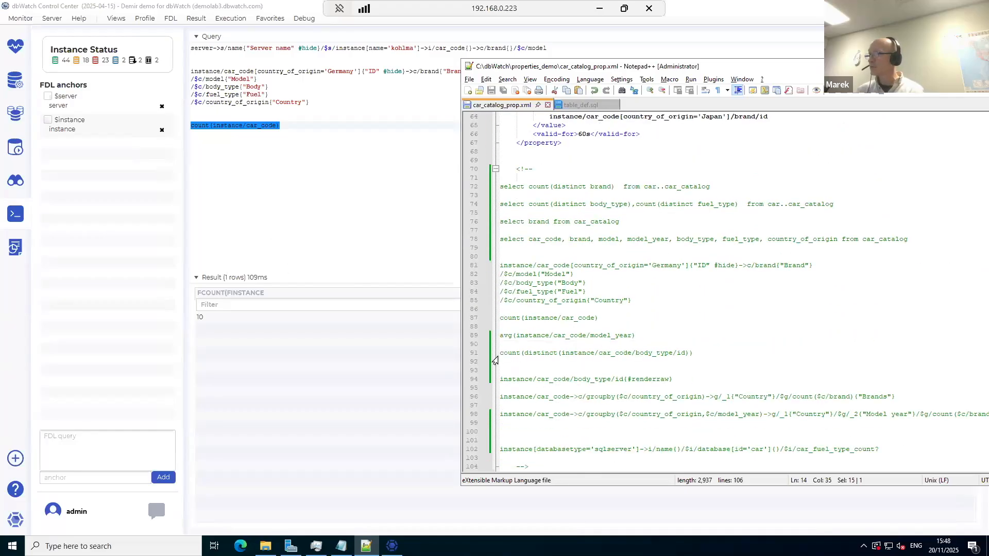
left_click_drag(692, 351, 492, 361)
key("ctrl+c")
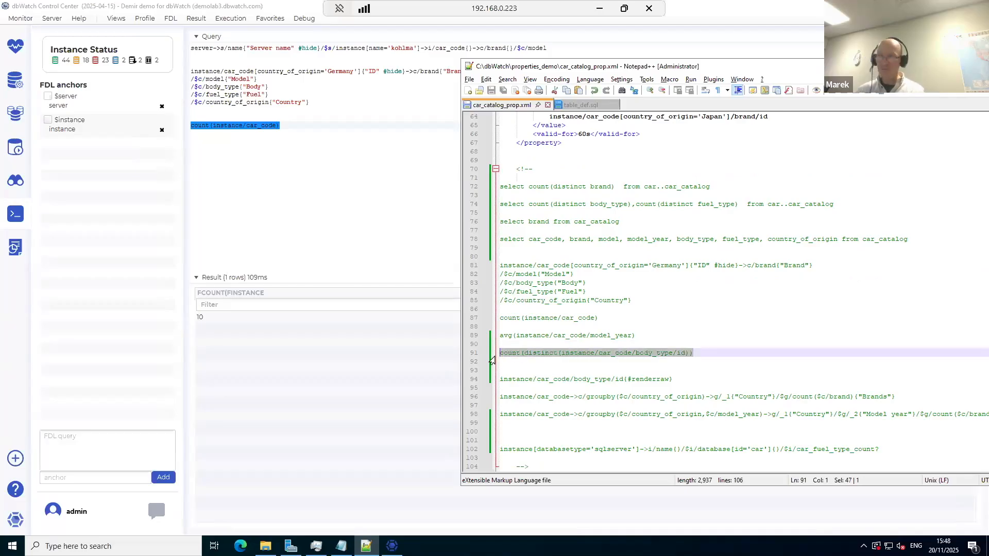
left_click(260, 192)
key("Return")
key("Return")
key("ctrl+v")
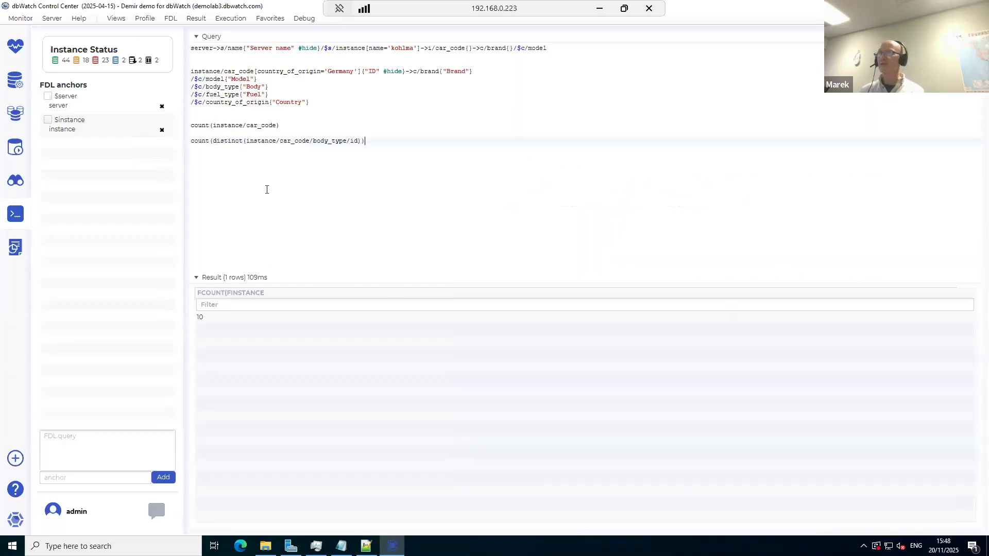
Step: Run the distinct body type count, and run only its inner part instance/car_code/body_type to list the body types
double_click(224, 141)
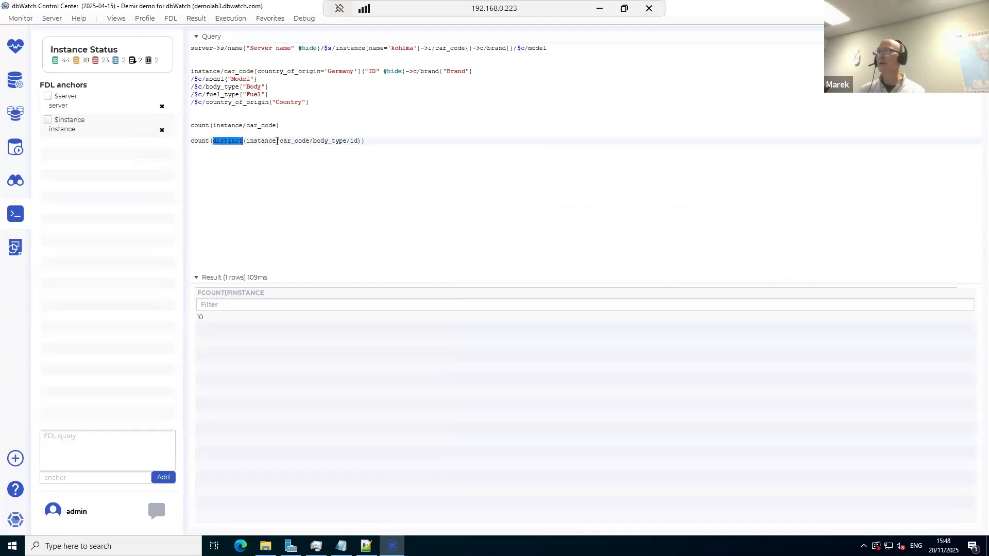
triple_click(375, 142)
key("ctrl+Return")
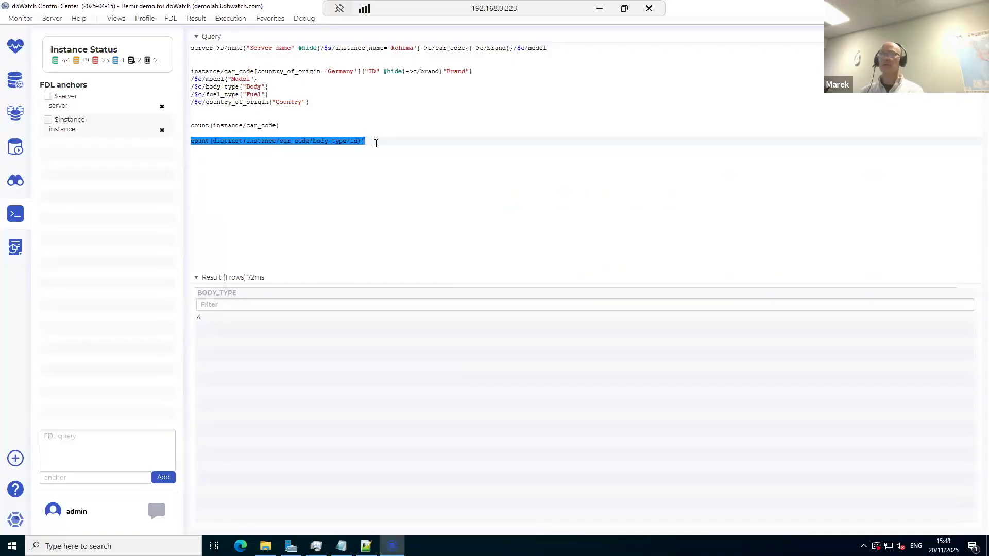
left_click(308, 155)
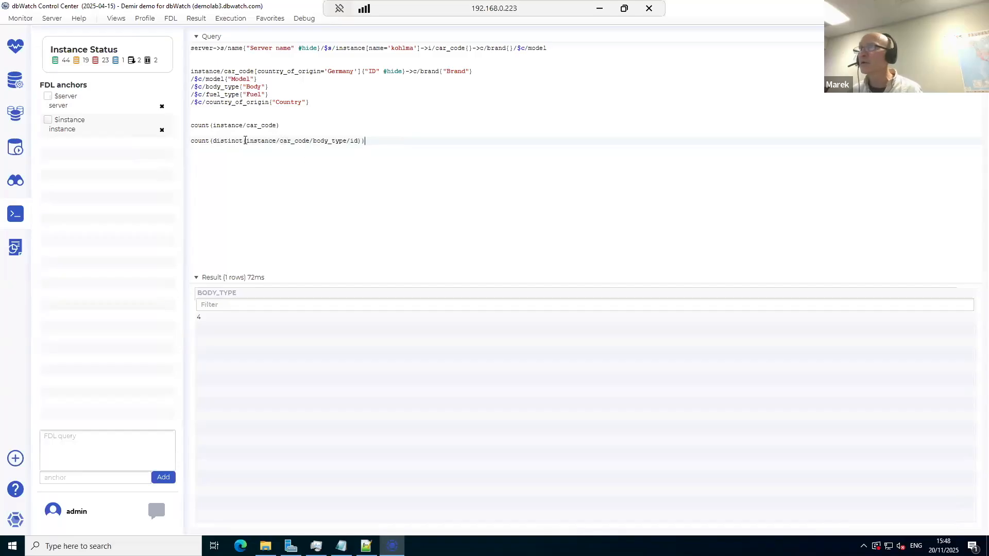
left_click_drag(246, 140, 344, 140)
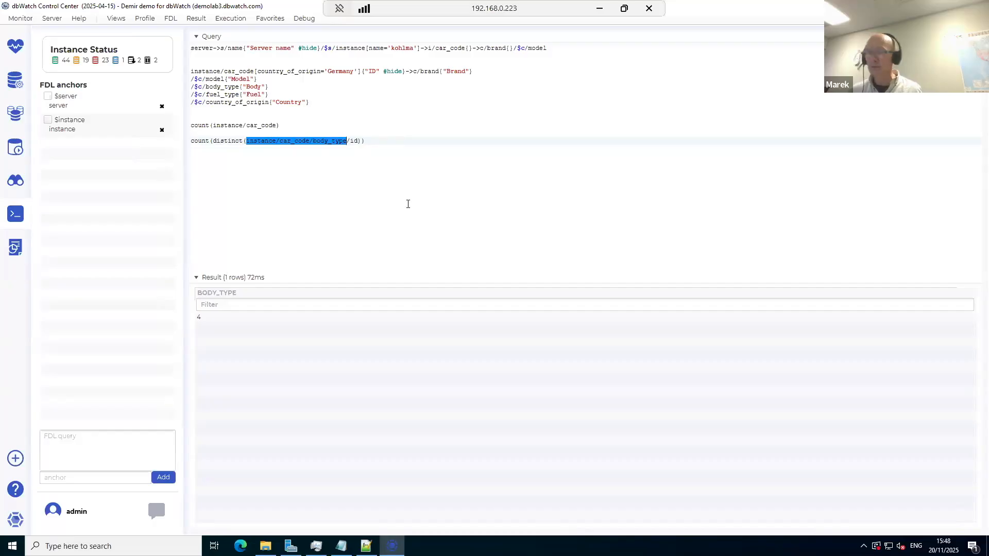
key("ctrl+Return")
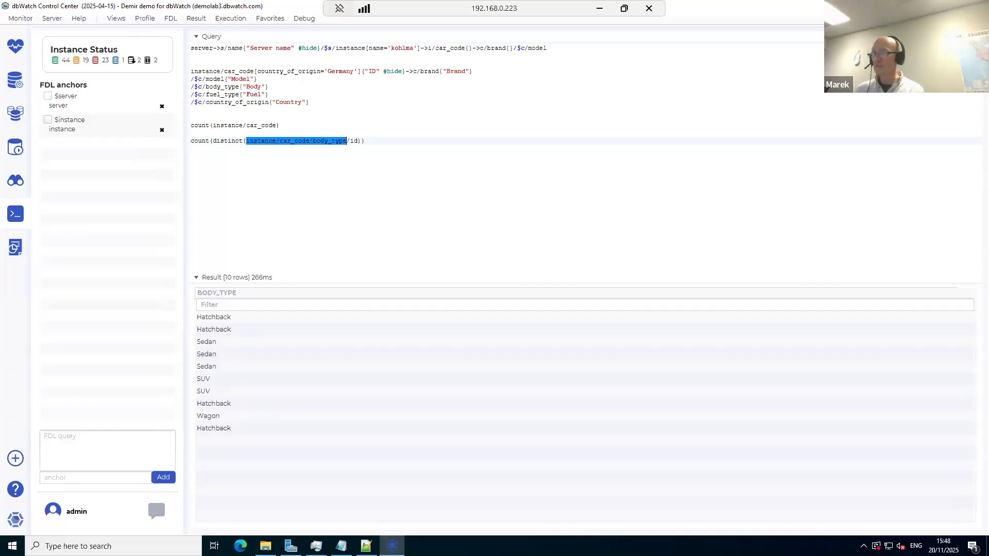
Step: Copy the query grouping instance/car_code by country_of_origin with a brand count from the XML file to the end of the FDL console
key("alt+Tab")
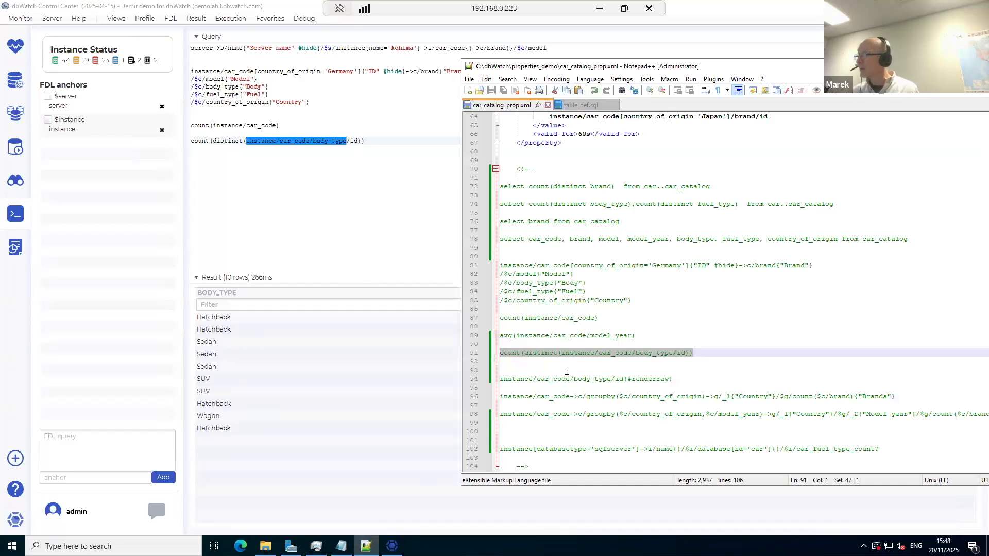
scroll(567, 371, "down", 1)
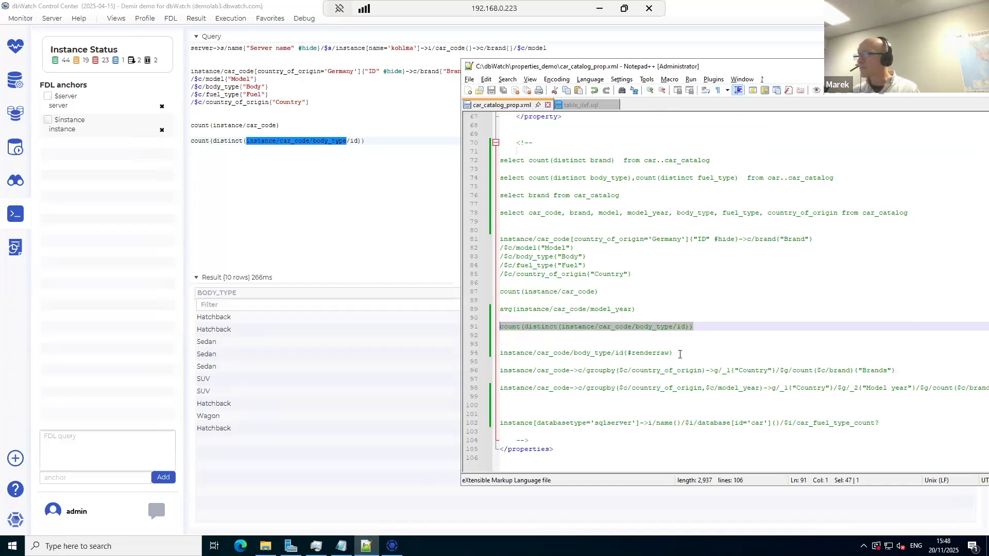
left_click(502, 370)
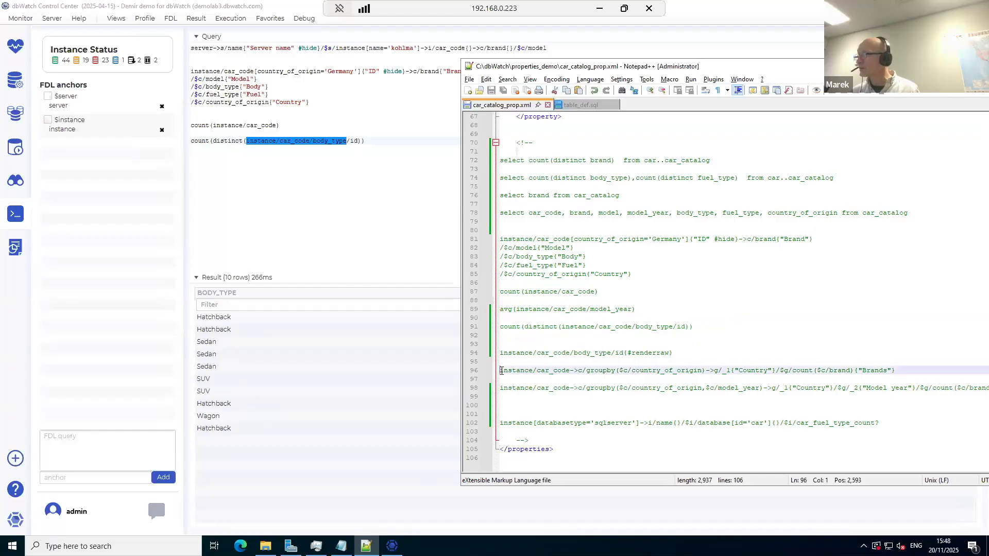
left_click(503, 375, "shift")
key("ctrl+c")
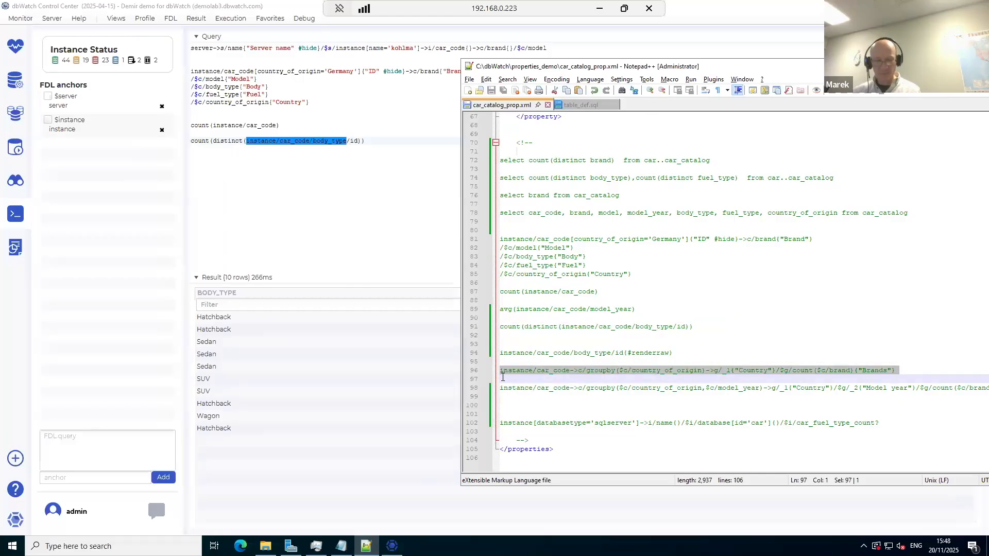
left_click(255, 207)
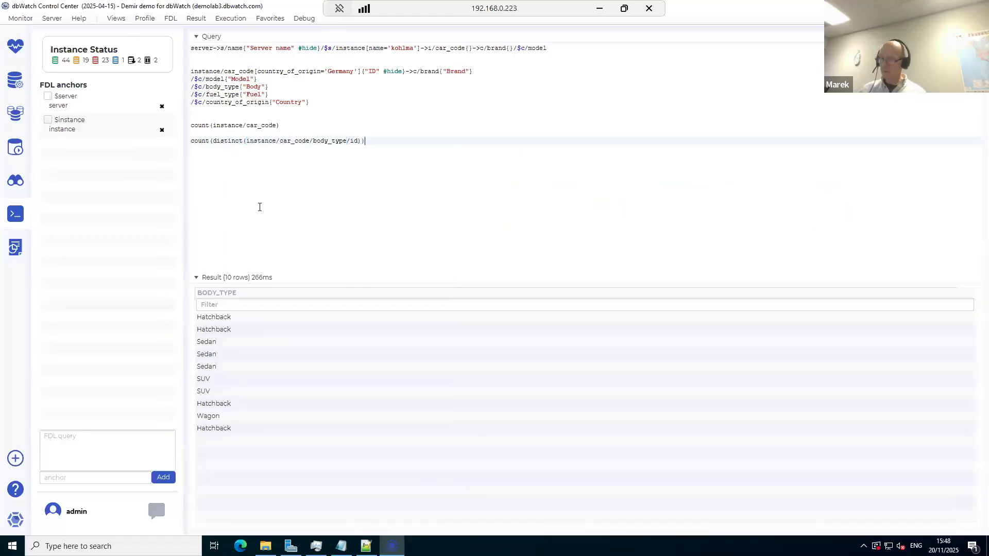
key("Return")
key("ctrl+v")
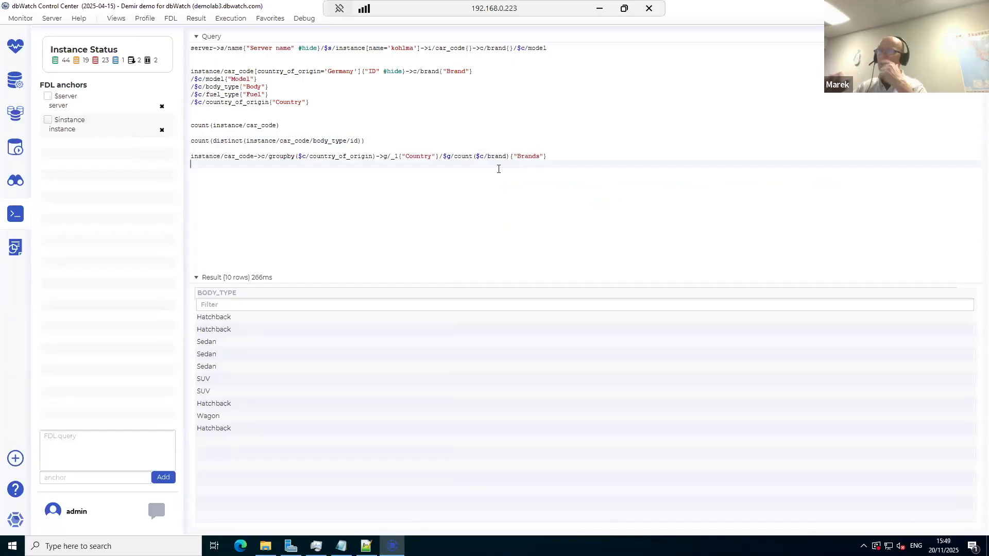
Step: Run only the query that groups the car codes by country_of_origin
triple_click(561, 156)
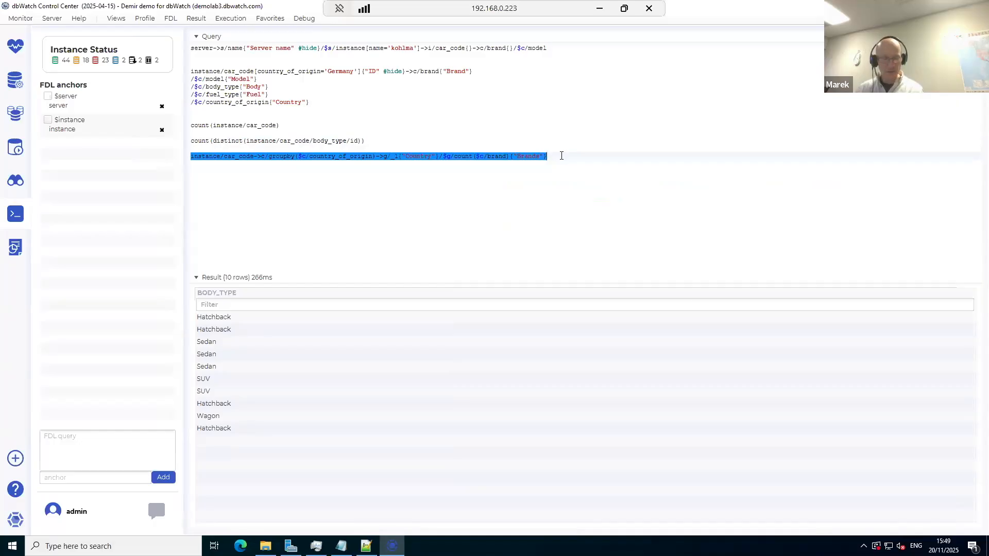
key("ctrl+Return")
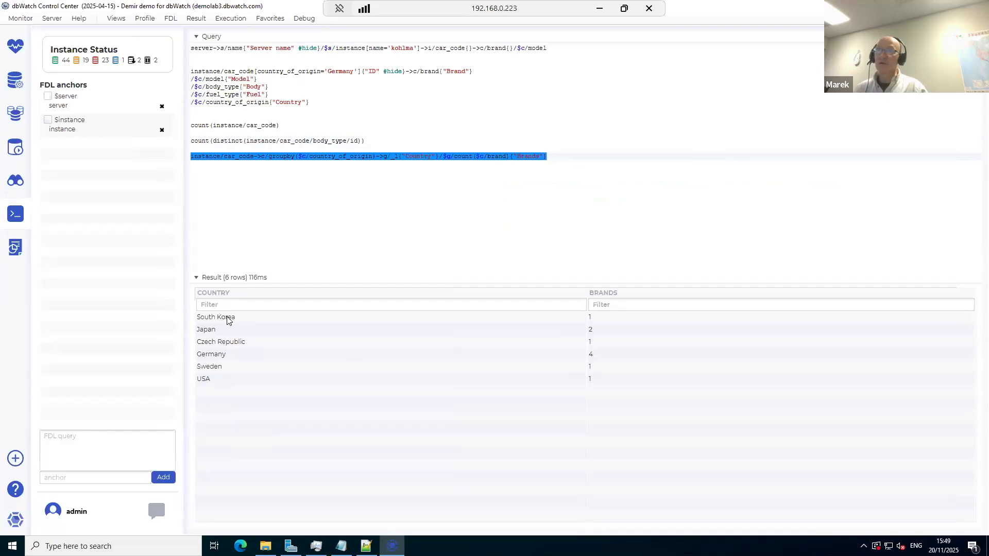
left_click(532, 163)
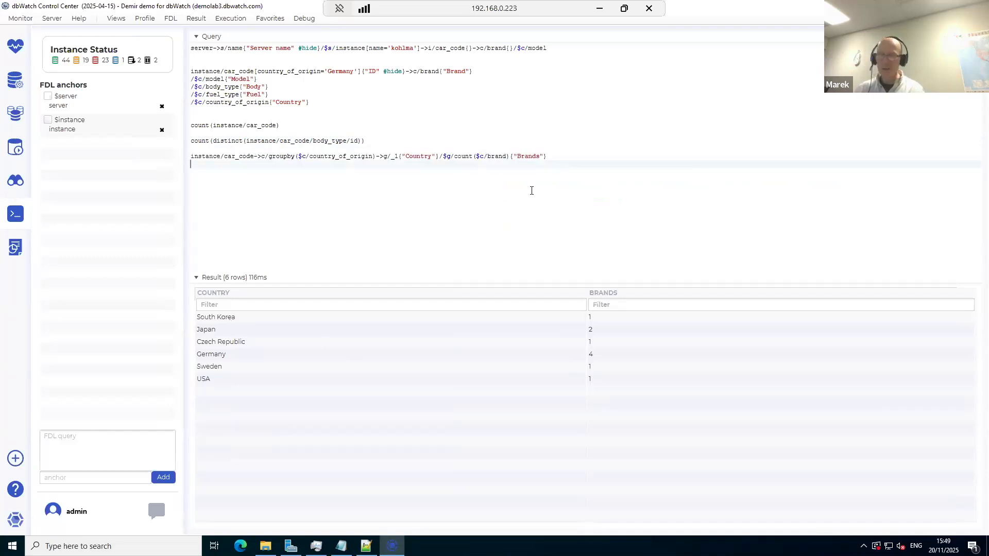
Step: Copy the groupby query on country_of_origin and model_year from the XML file to the end of the FDL console and run only that line
key("alt+Tab")
left_click(508, 403)
left_click(493, 390)
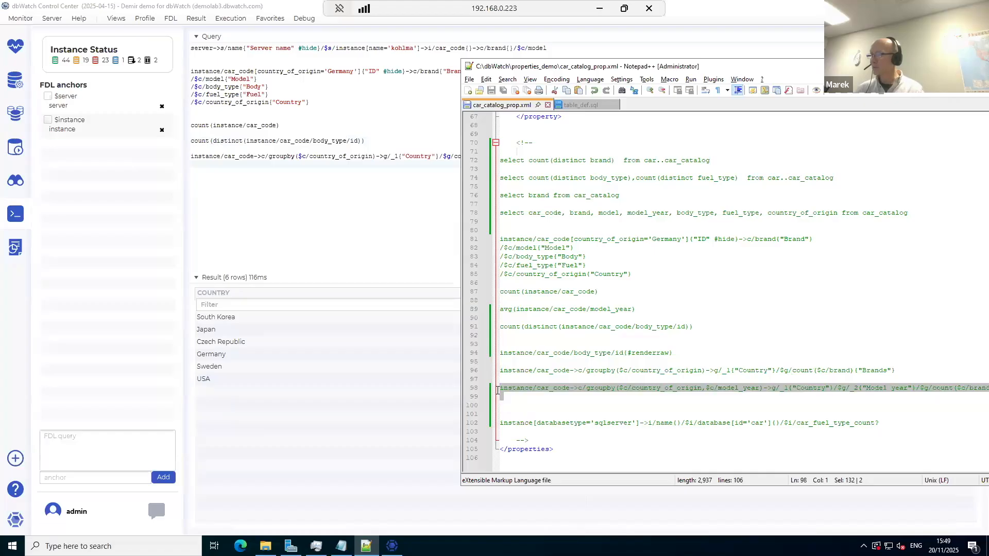
left_click(281, 234)
key("Return")
key("Return")
type("instance/car_code->c/groupby($c/country_of_origin,$c/model_year)->g/_1{\"Country\"}/$g/_2{\"Model year\"}/$g/count($c/brand){\"Brands\"}")
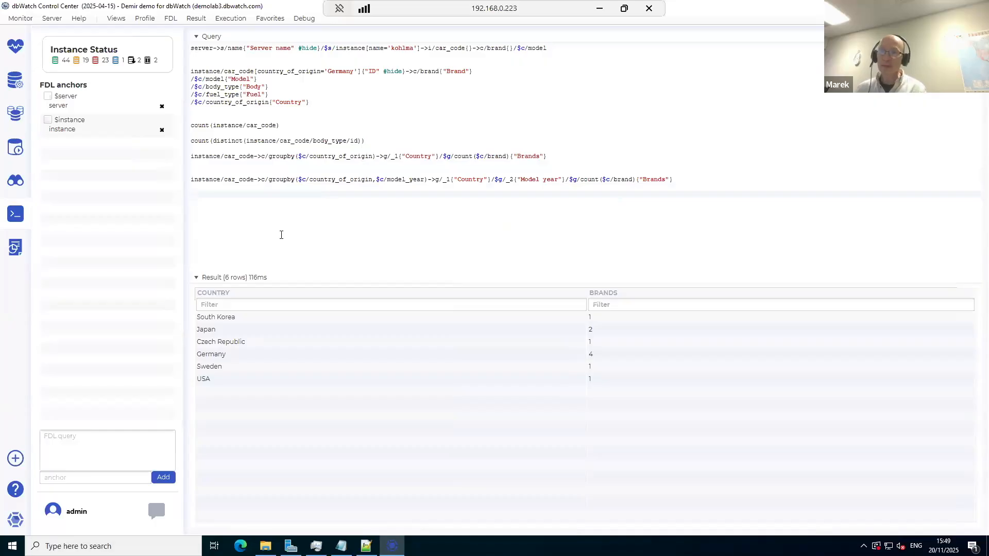
triple_click(192, 183)
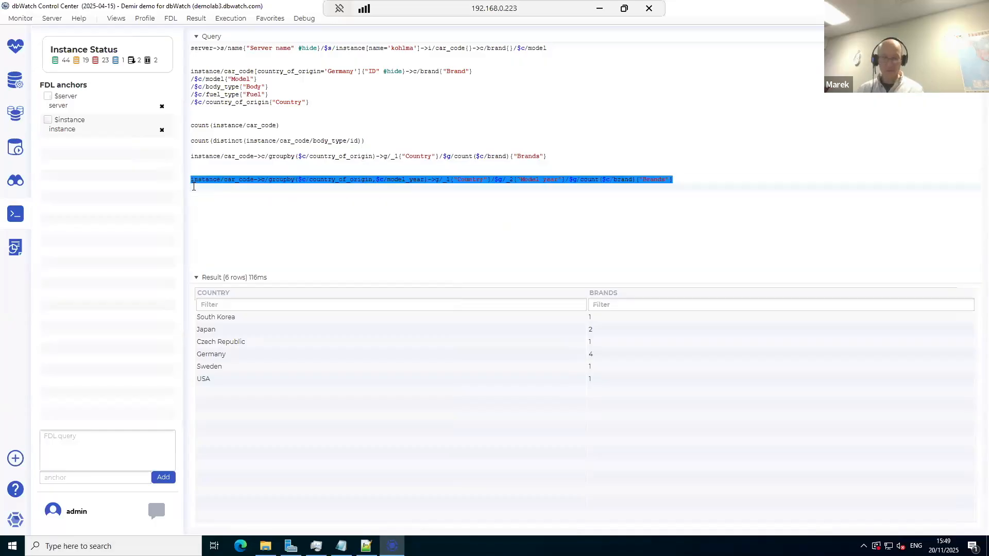
key("ctrl+Return")
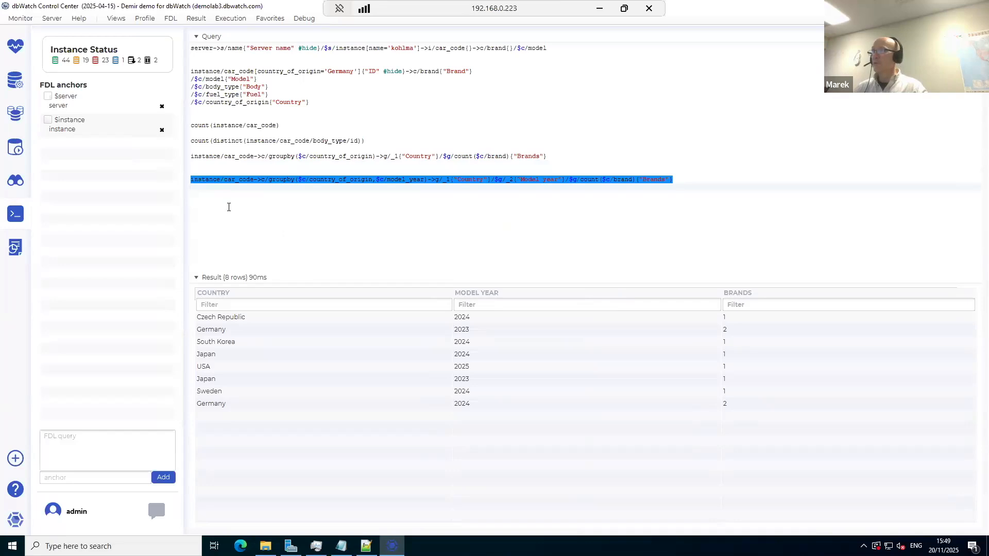
Step: Add the query instance/db_count on a new line at the end of the FDL console and run only that line
left_click(317, 190)
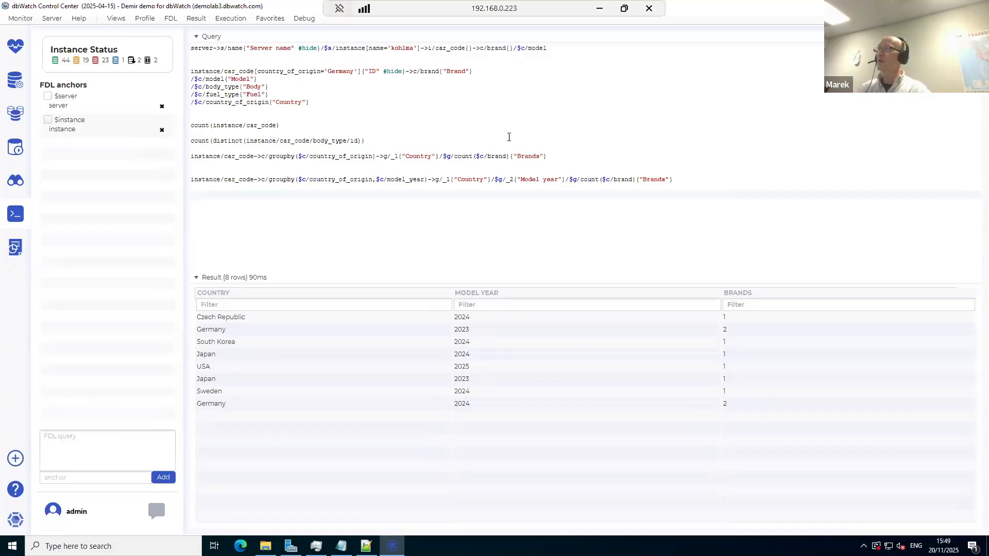
key("Return")
key("Return")
type("instance")
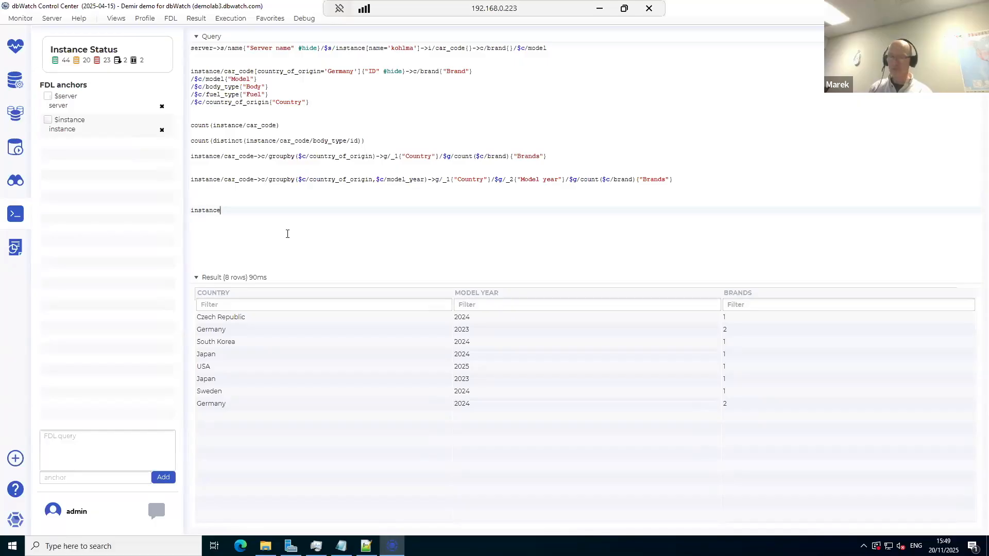
type("/db_count")
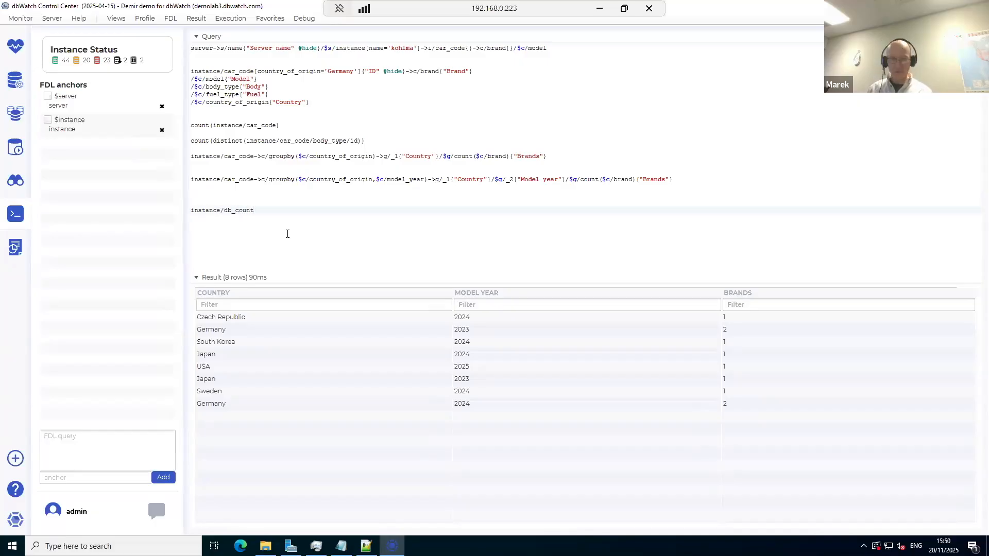
key("shift+Up")
key("ctrl+Return")
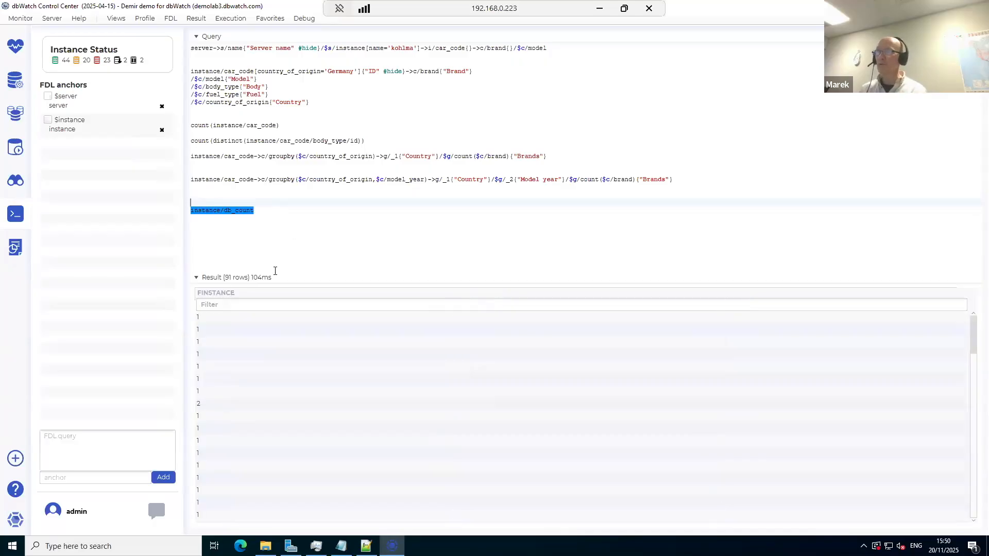
Step: Sort the instance/db_count results in descending order
left_click(266, 293)
left_click(264, 303)
left_click(263, 295)
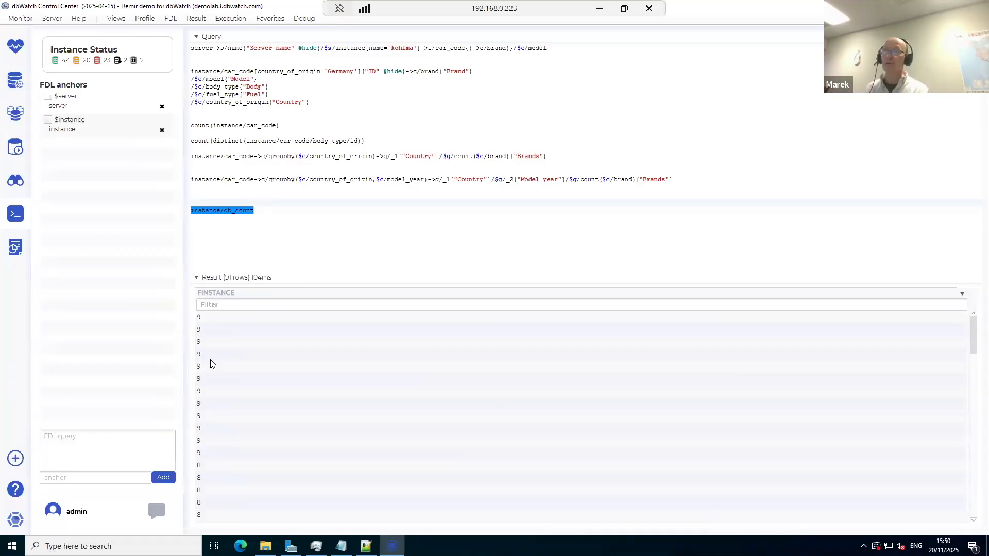
Step: Wrap the last query as sum(instance/db_count) and run only that line
left_click(214, 224)
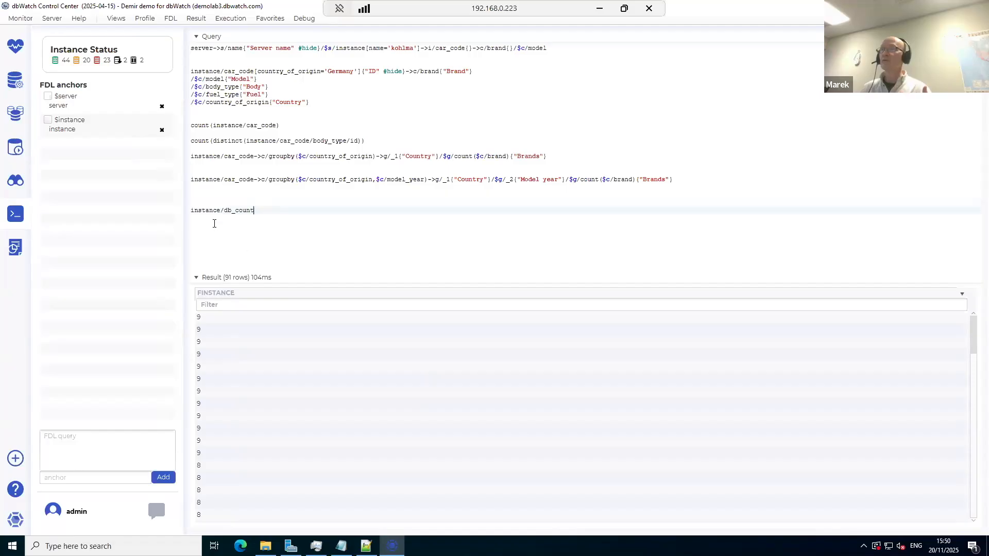
left_click(194, 205)
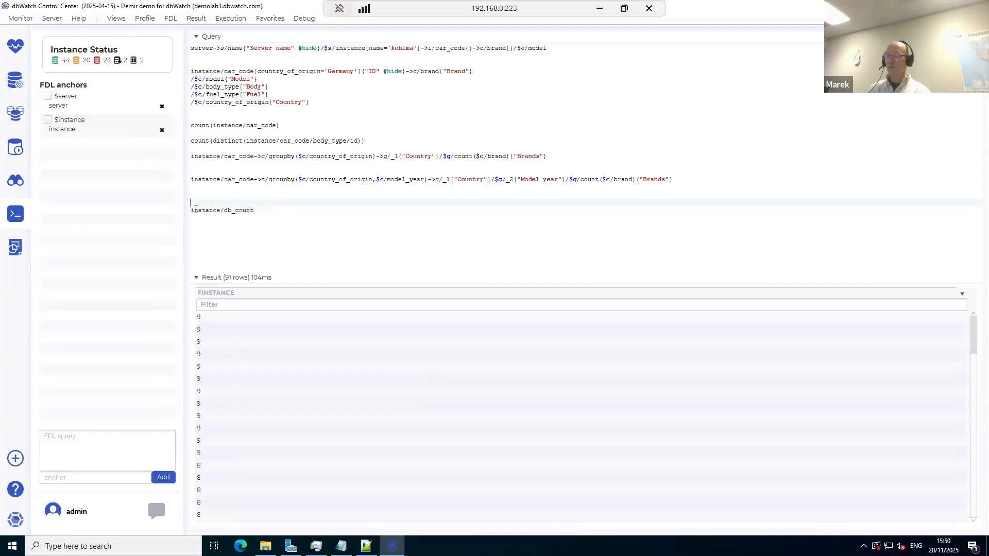
key("Down")
type("su,")
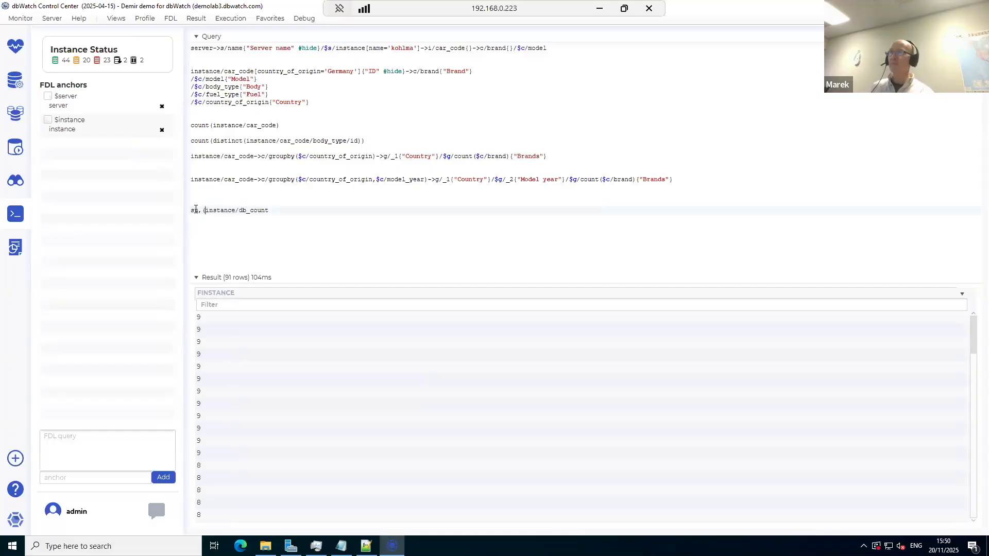
key("BackSpace")
key("BackSpace")
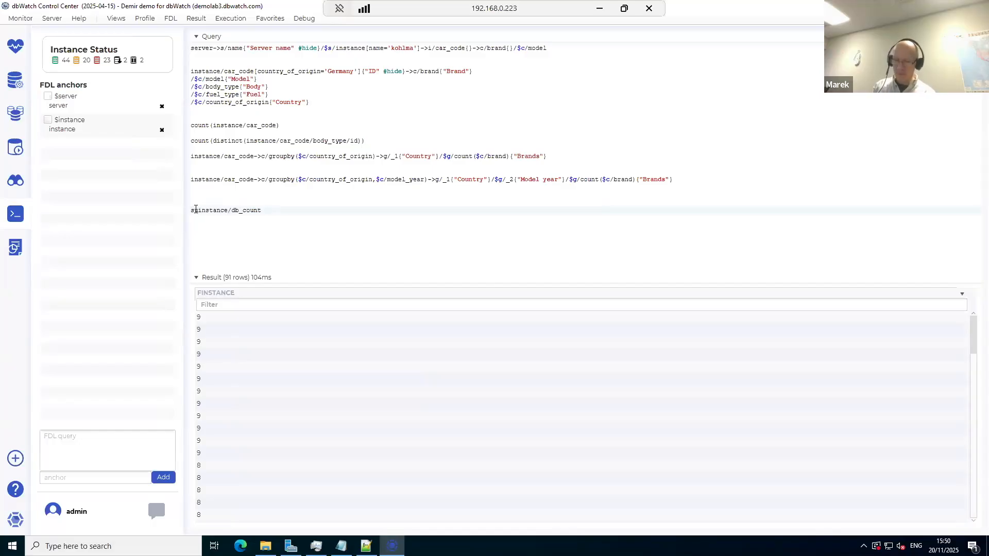
type("m(")
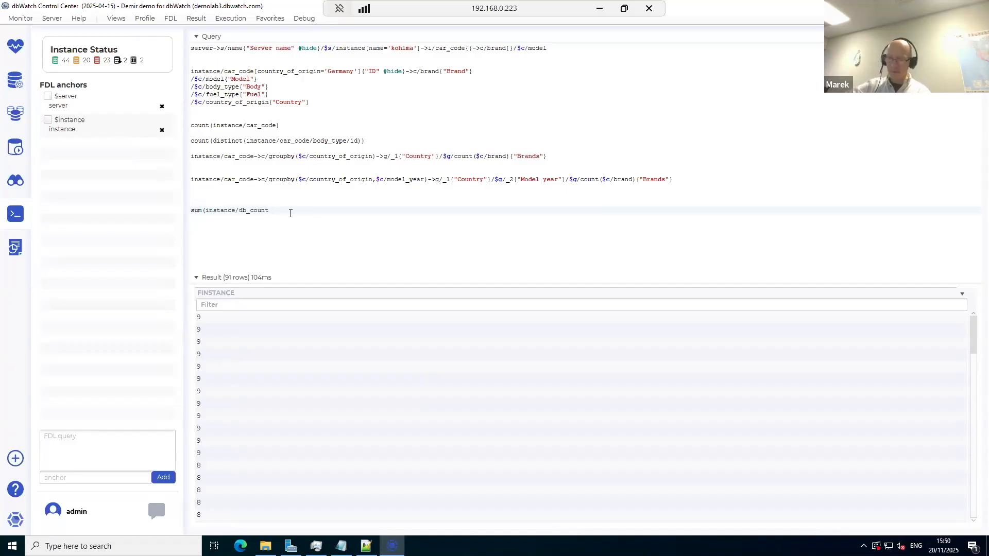
type(")")
key("ctrl+Return")
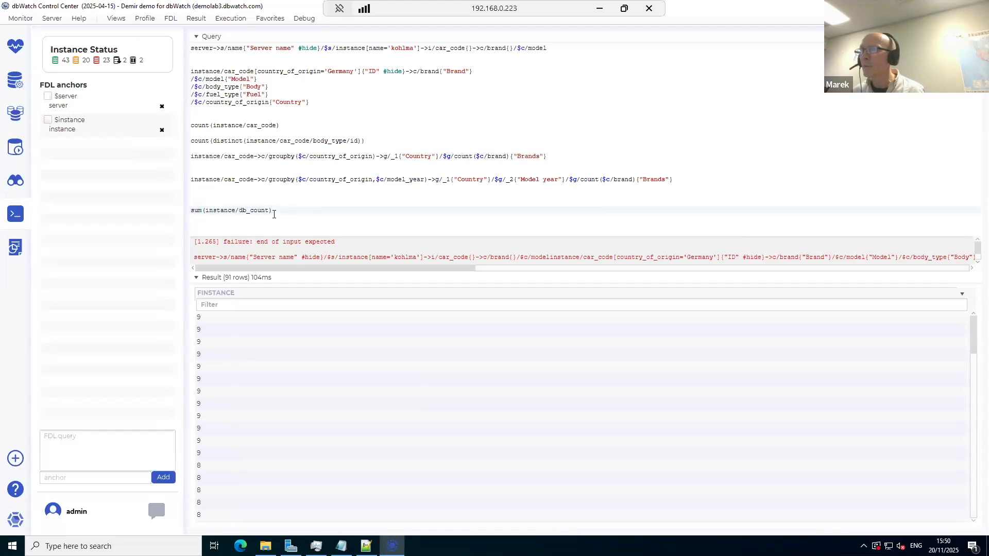
triple_click(291, 211)
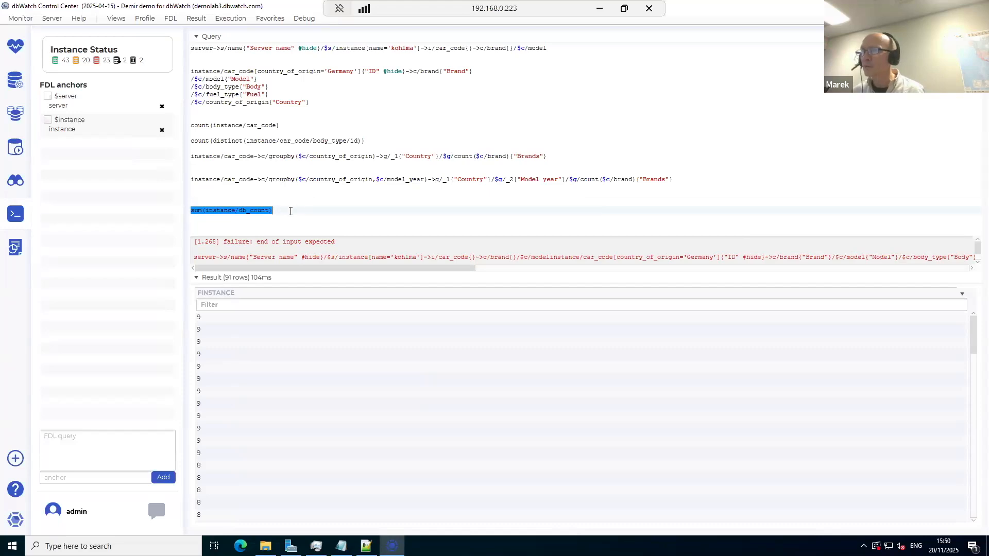
key("ctrl+Return")
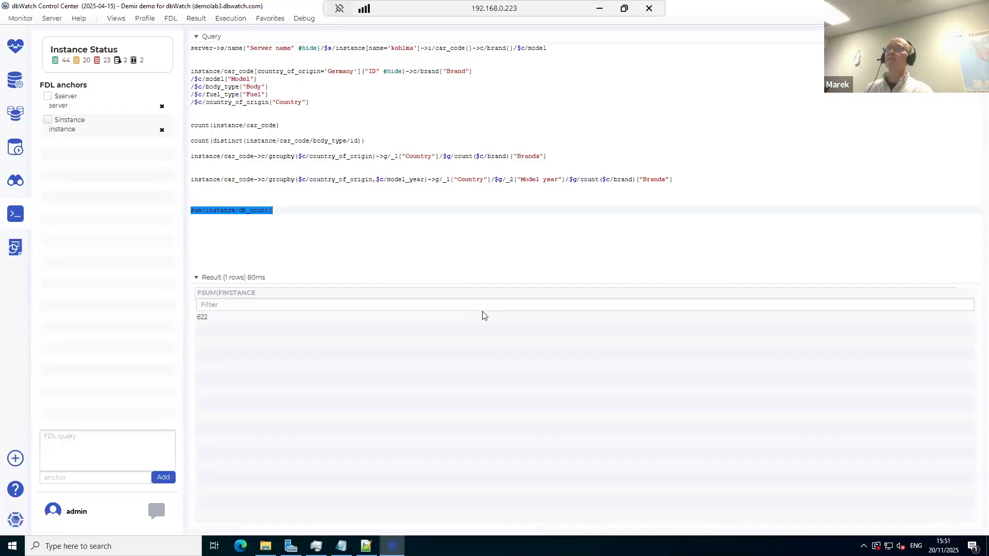
Step: Show the farm's Inventory overview and open the Query Log with statistics generated for FDL but not SQL
left_click(15, 48)
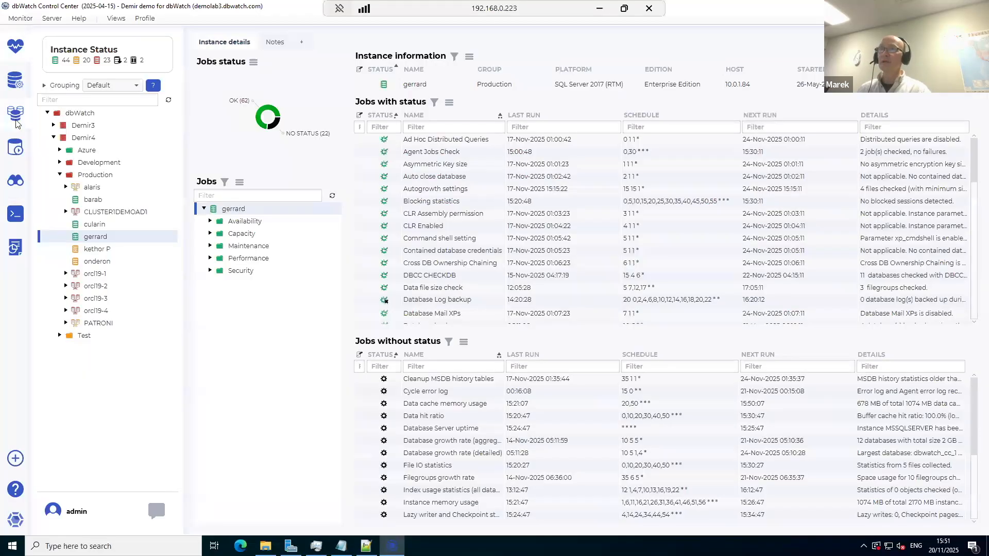
left_click(15, 118)
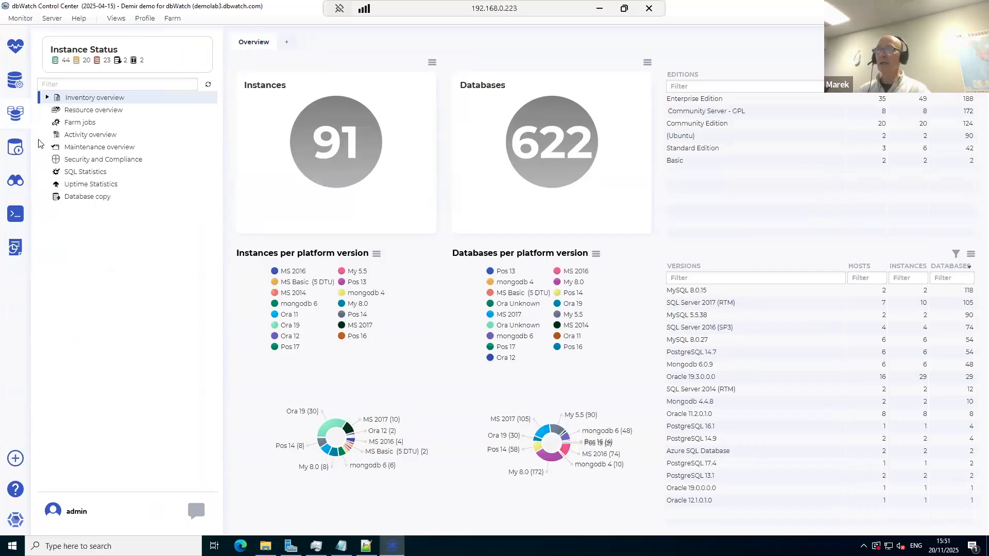
left_click(80, 18)
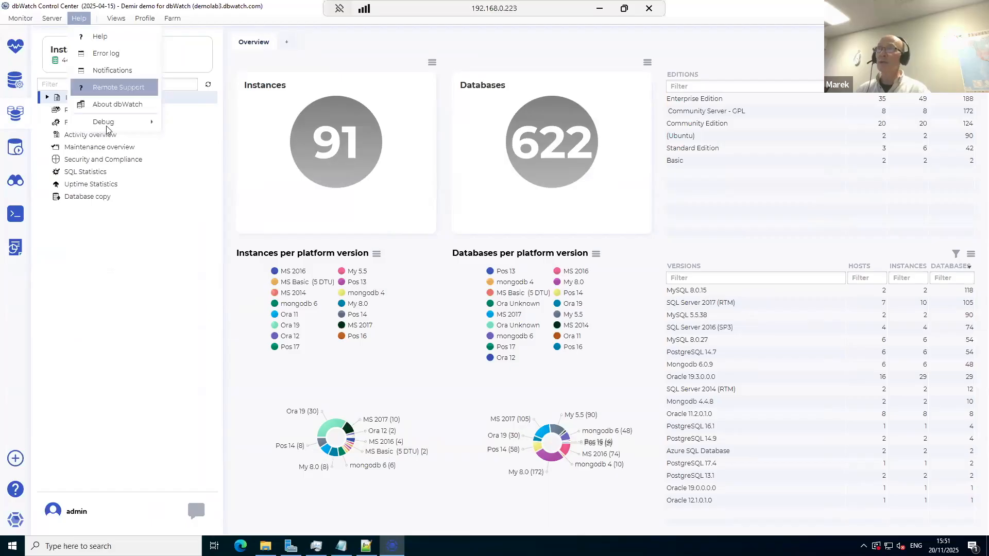
mouse_move(107, 124)
left_click(198, 126)
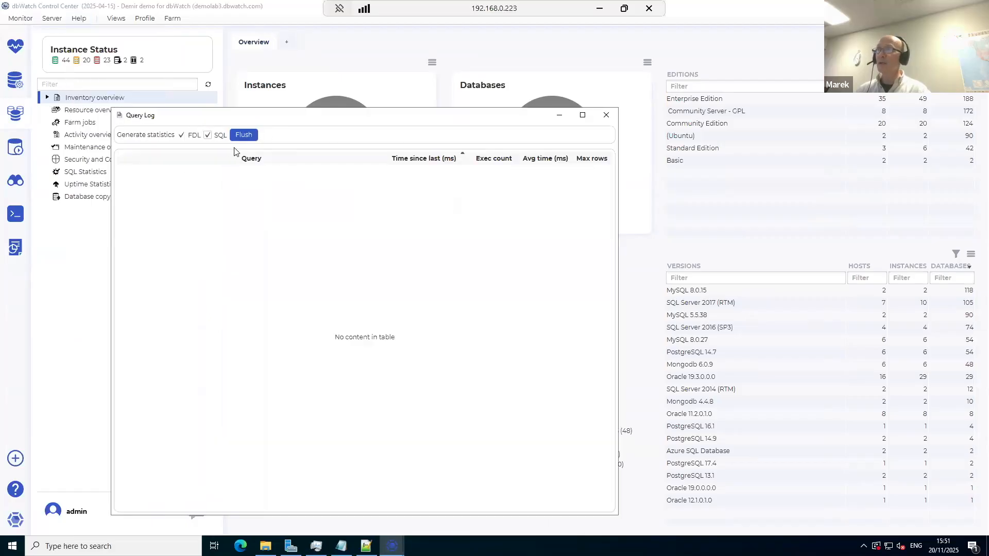
left_click_drag(261, 122, 395, 115)
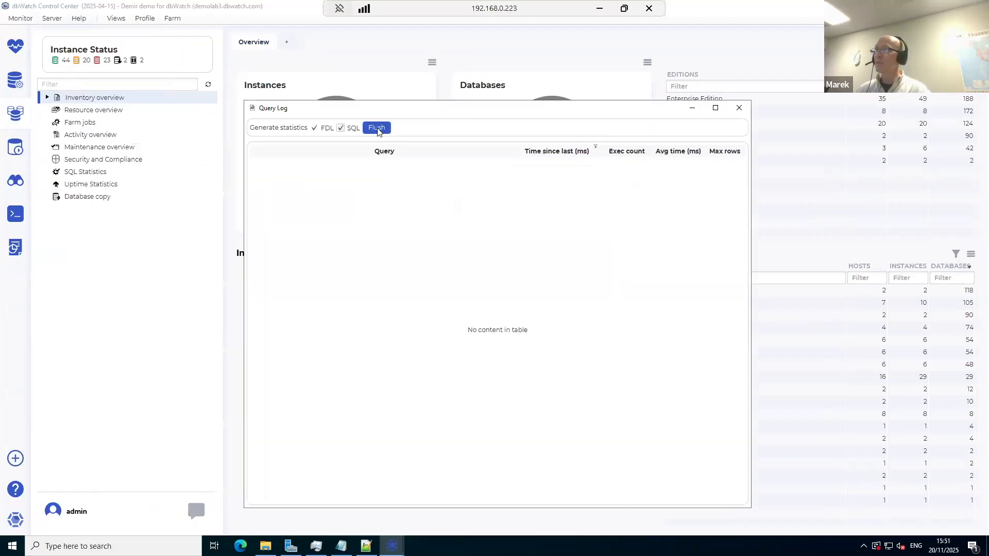
left_click(341, 128)
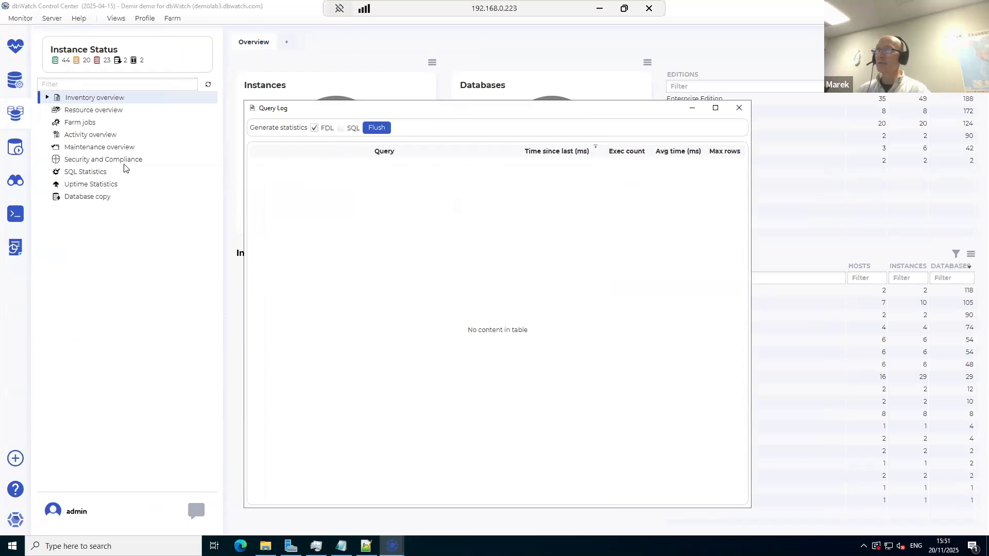
Step: Open the Per edition inventory view to examine its FDL queries in the Query Log, and return to the instance monitoring view
left_click(94, 103)
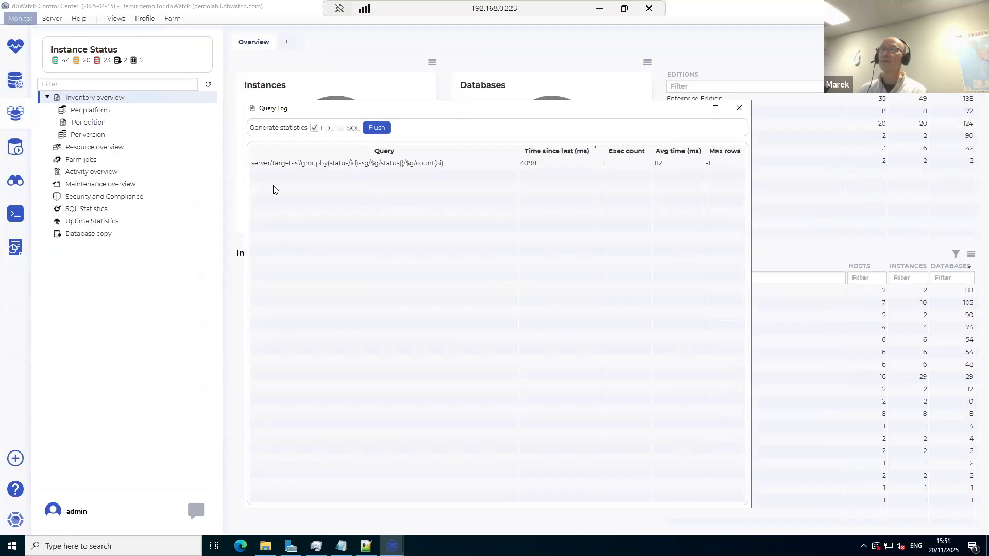
left_click(85, 123)
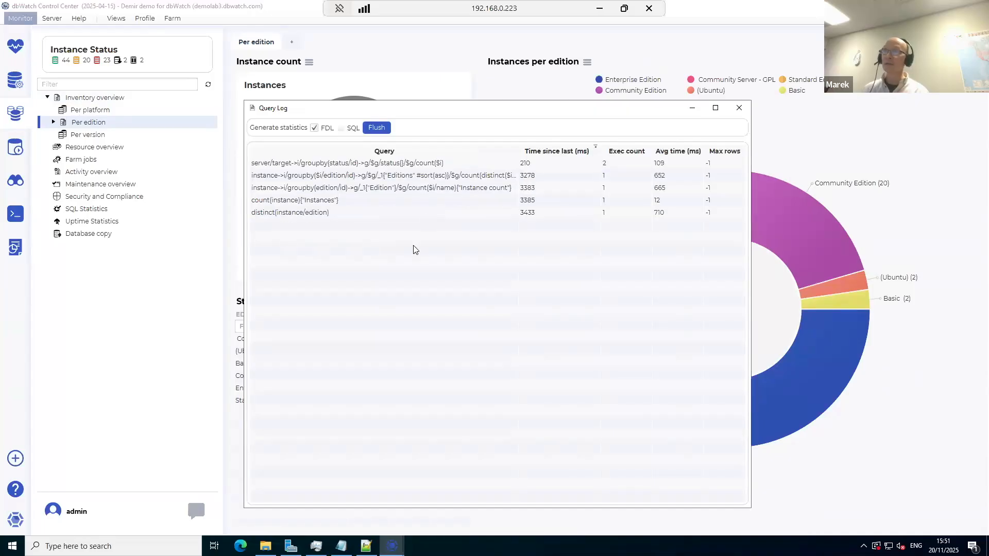
left_click(16, 47)
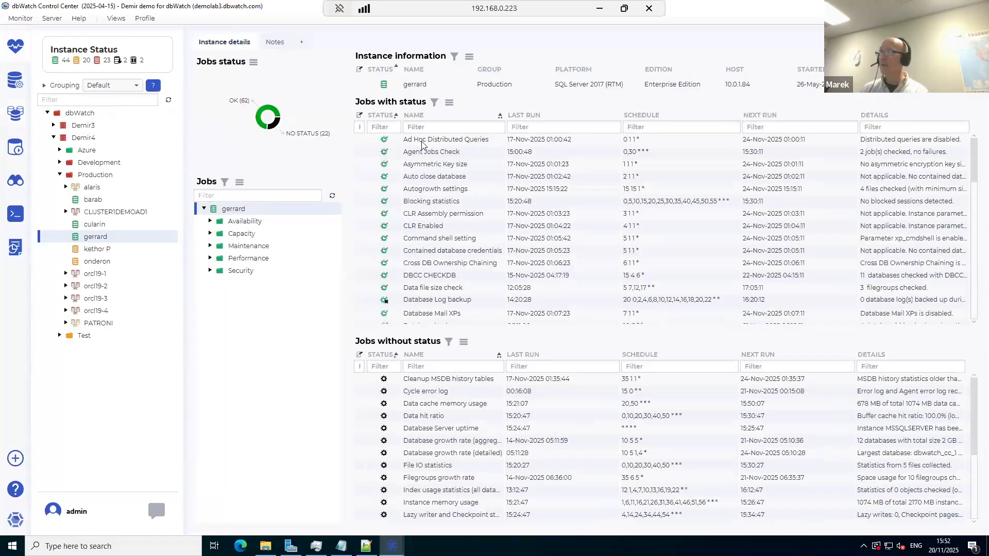
Step: Show the Capacity jobs of the gerrard instance, examine the resulting FDL queries in the Query Log, and close the log
left_click(233, 234)
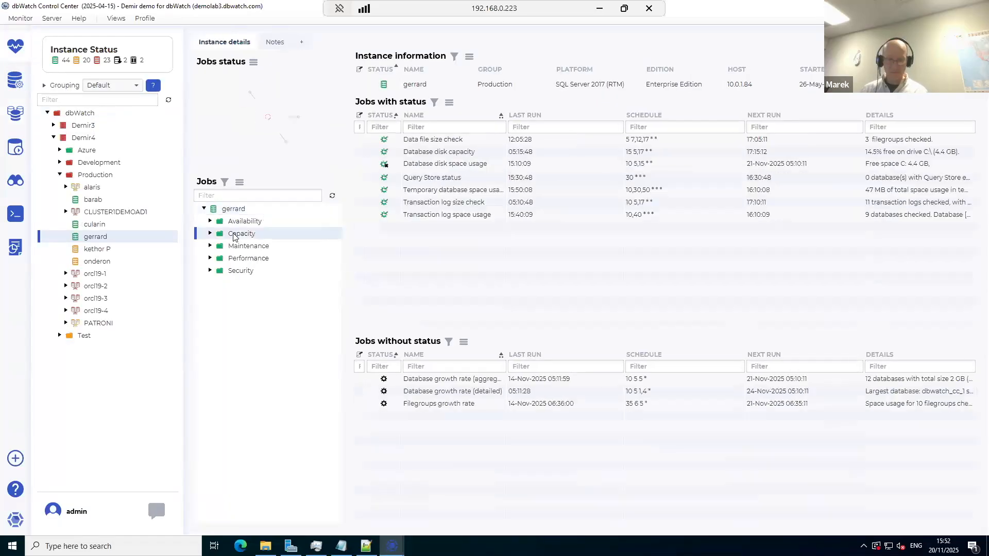
key("alt+Tab")
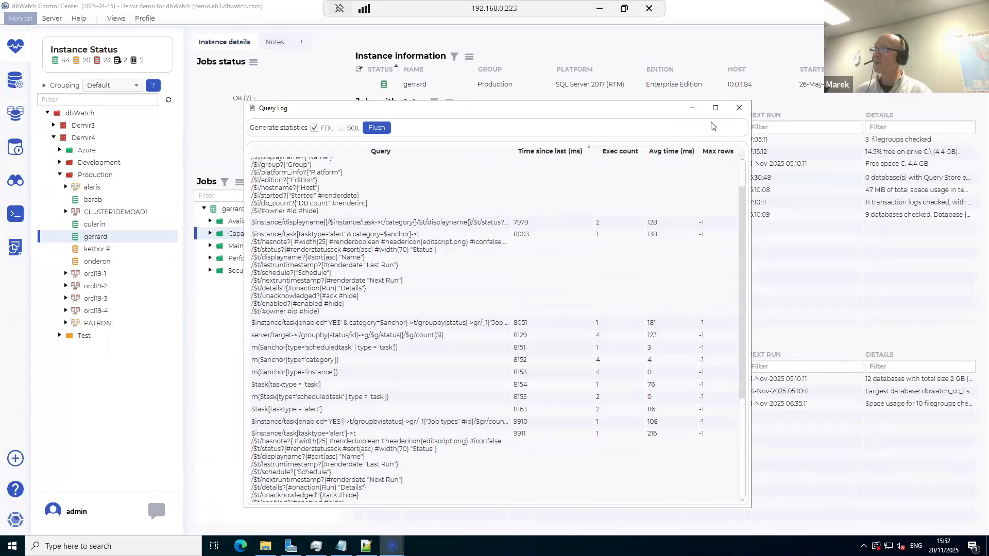
left_click(739, 107)
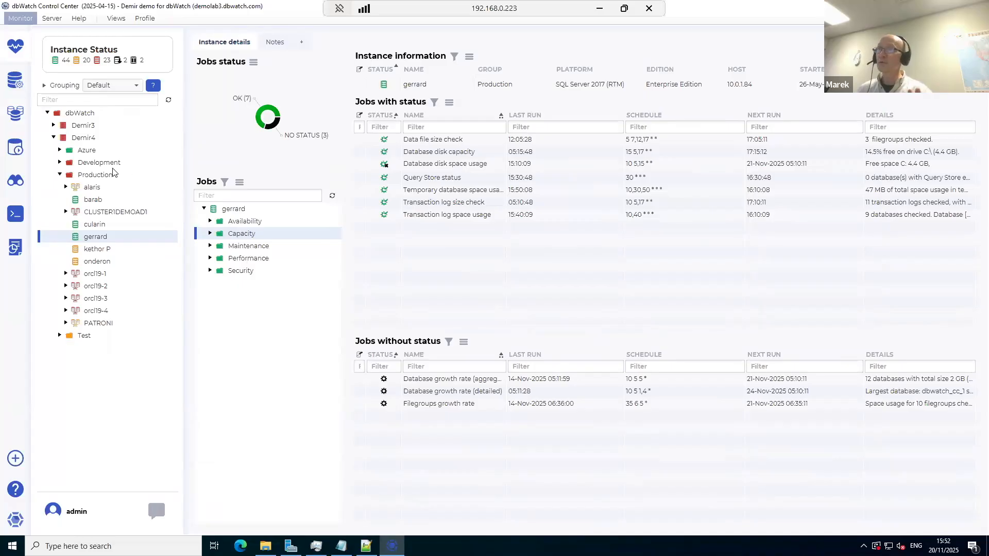
Step: Open the column definition of the Demir3 server's Instances view in the Edit columns editor
left_click(80, 126)
left_click(281, 45)
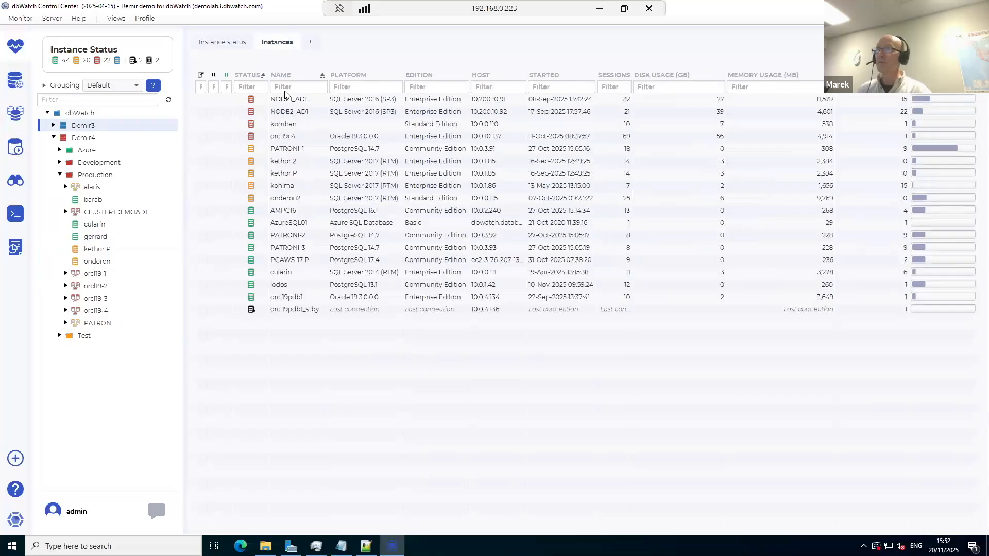
right_click(286, 44)
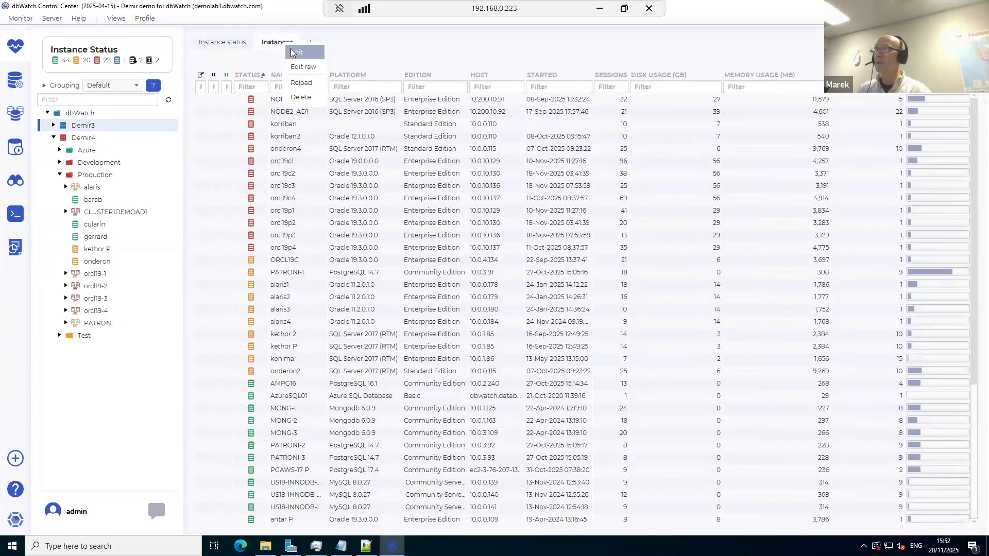
left_click(296, 53)
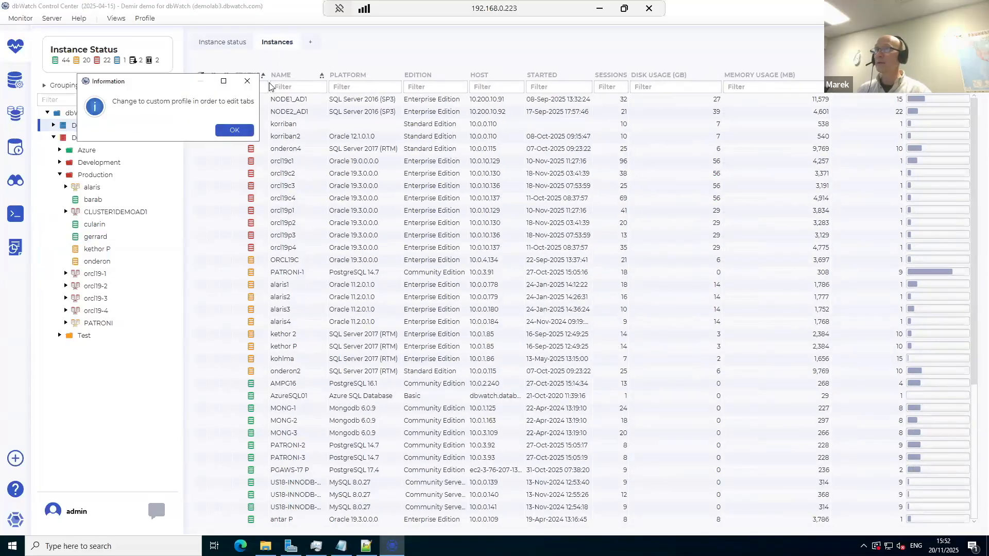
left_click(234, 129)
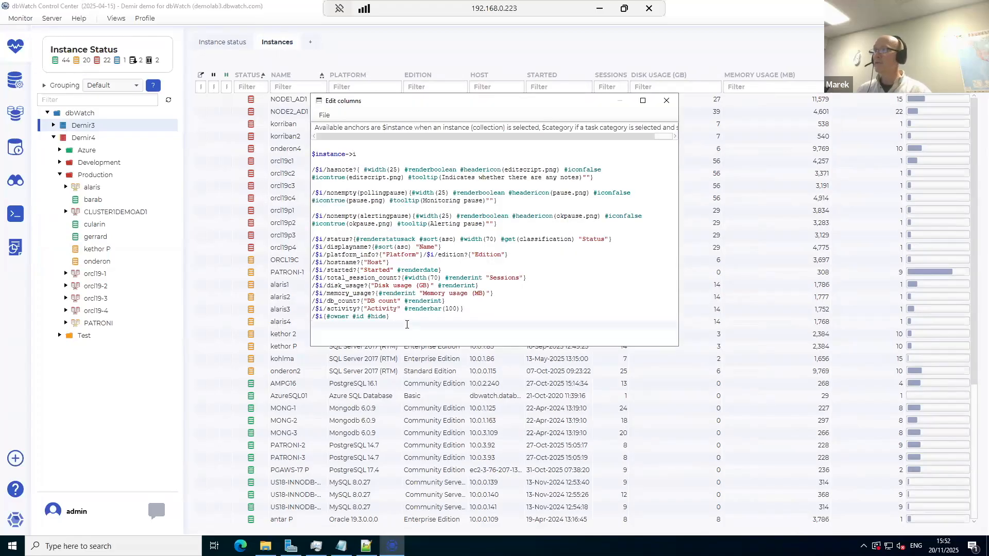
Step: Copy the column query from instance->i through its last line, without the leading $, and leave the editor for the FDL console
left_click_drag(312, 324, 318, 152)
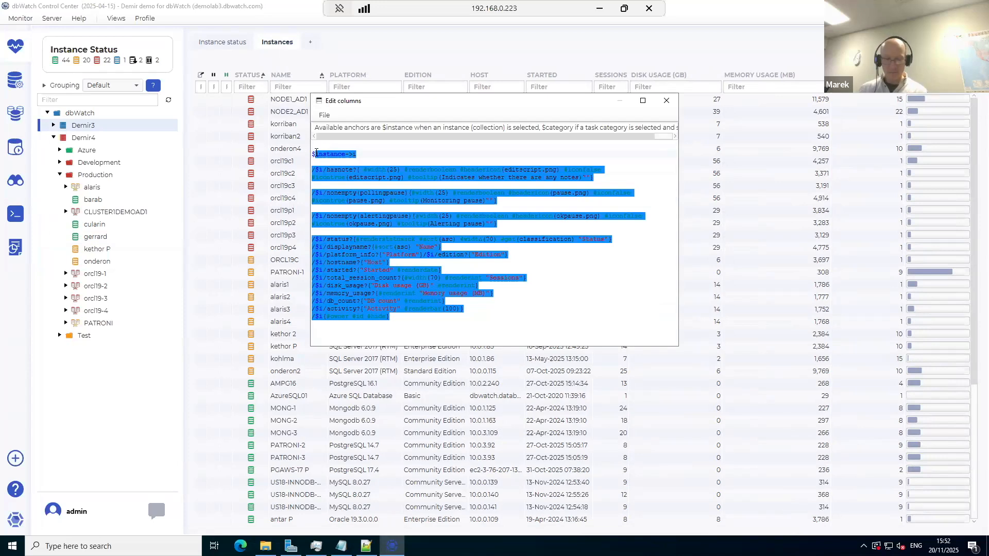
left_click(16, 213)
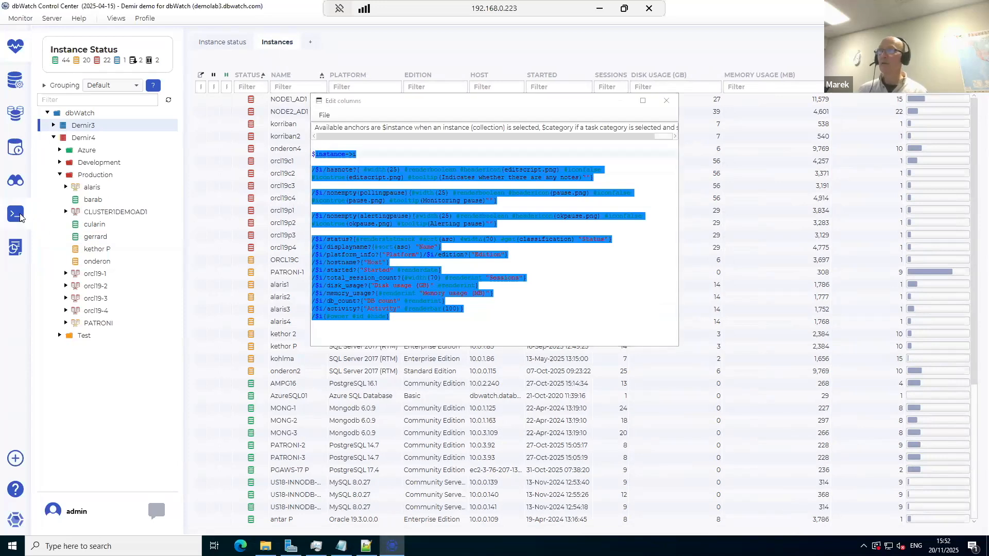
left_click(665, 101)
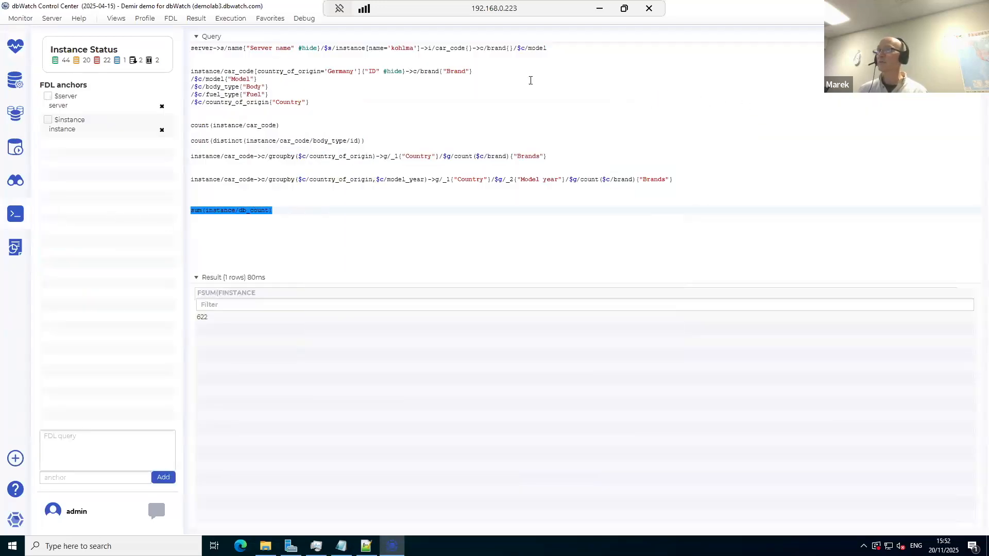
Step: Open a new FDL console window and paste the copied Instances column query into it
left_click(170, 18)
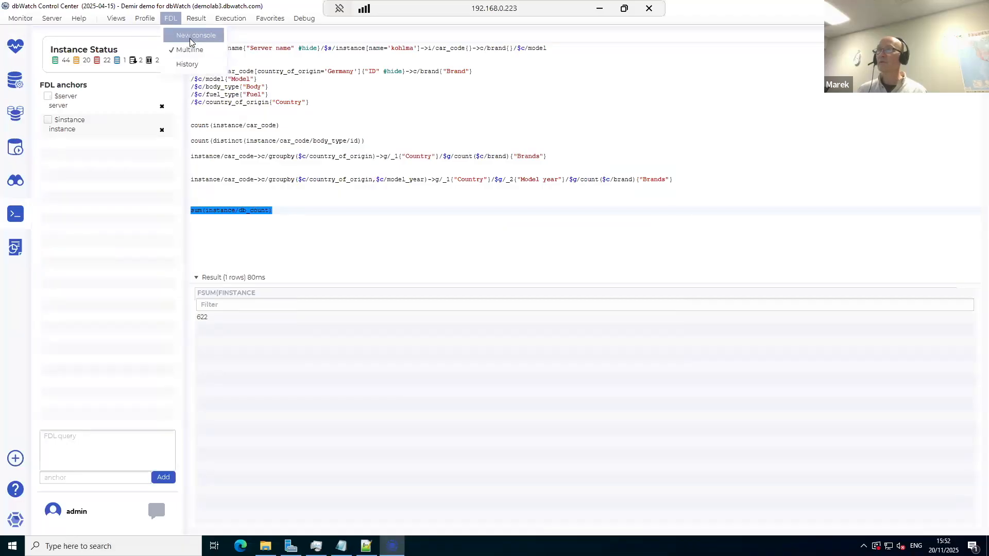
left_click(189, 36)
left_click(221, 56)
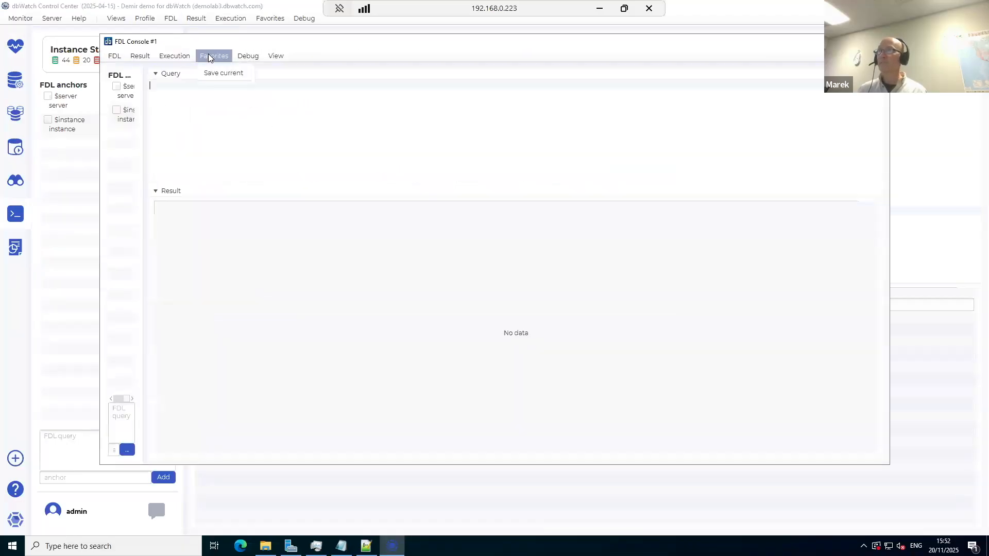
mouse_move(179, 55)
left_click(180, 88)
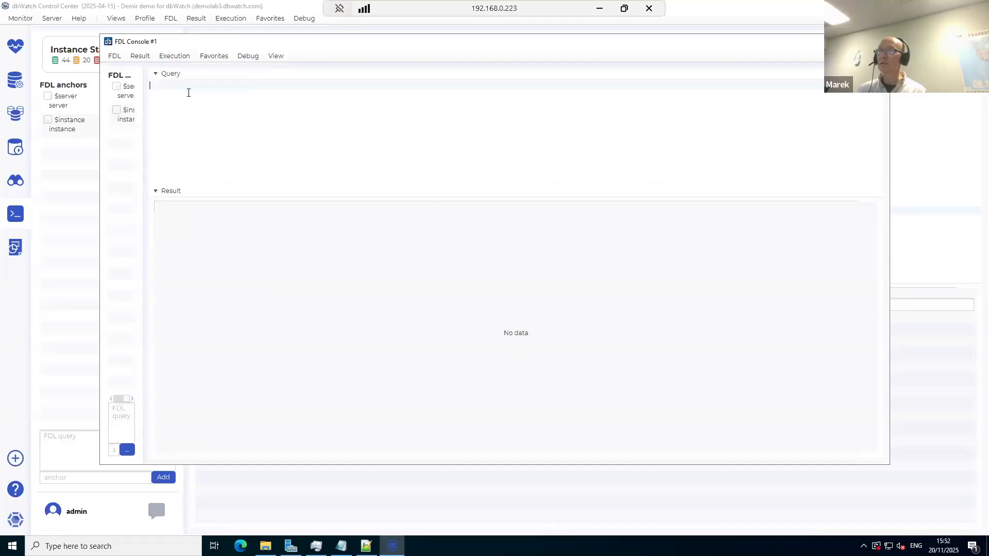
key("ctrl+v")
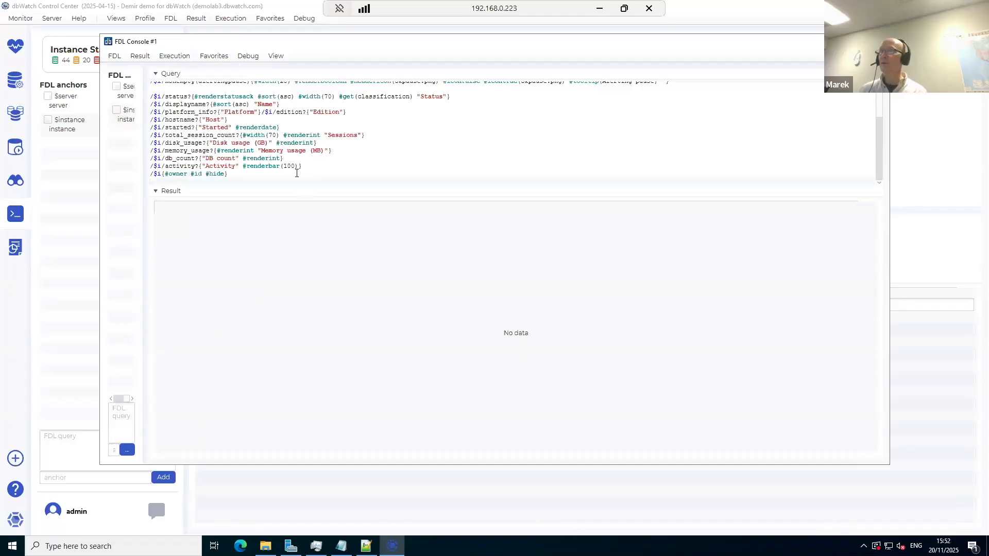
Step: Remove the blank lines between instance->i and the hasnote, pollingpause, alertingpause and status lines, and run the query
scroll(263, 155, "up", 3)
left_click(216, 138)
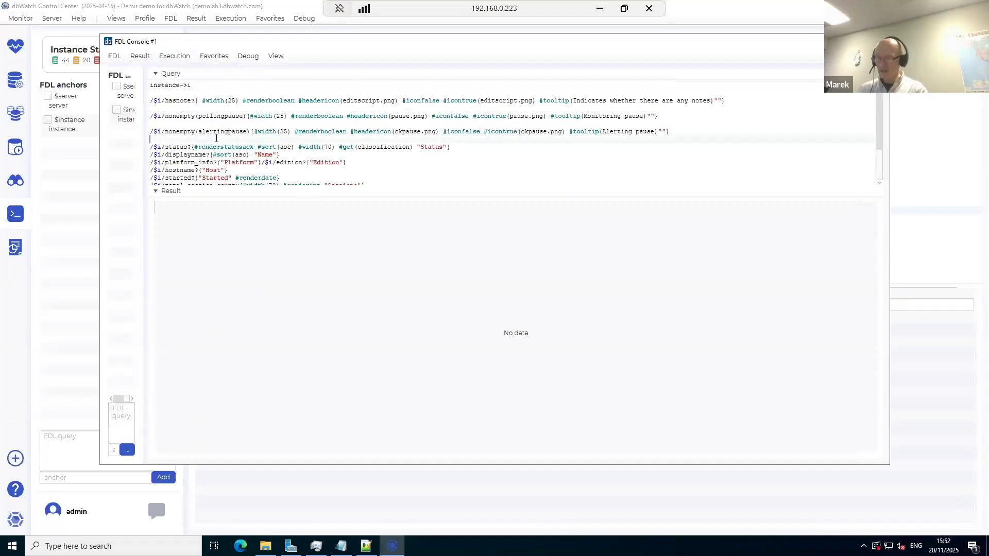
key("BackSpace")
key("Up")
key("BackSpace")
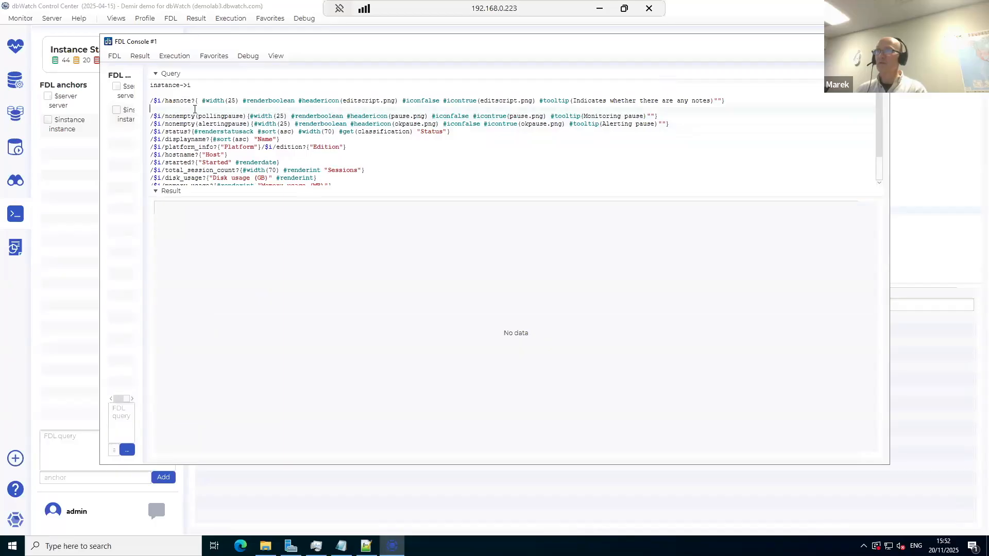
key("BackSpace")
left_click(195, 92)
key("BackSpace")
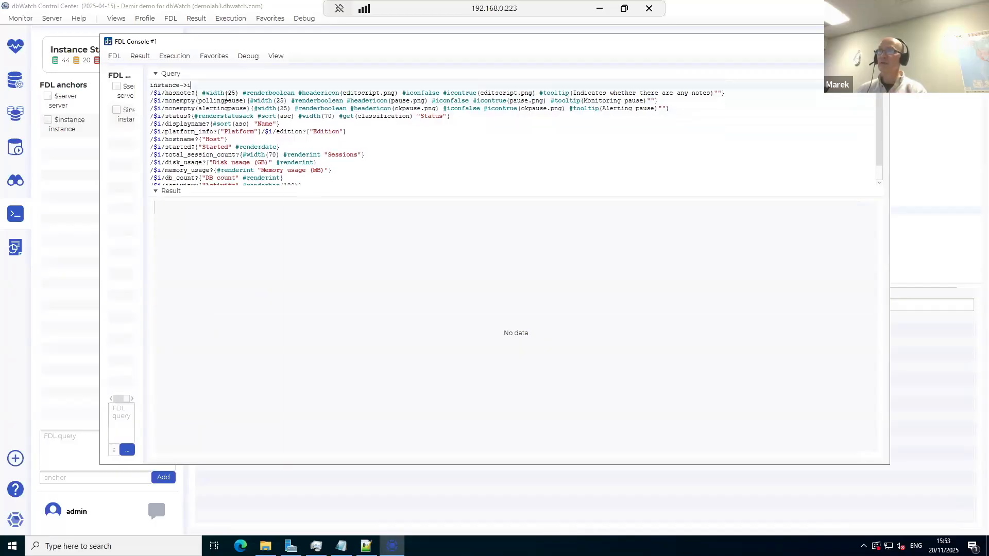
key("ctrl+Return")
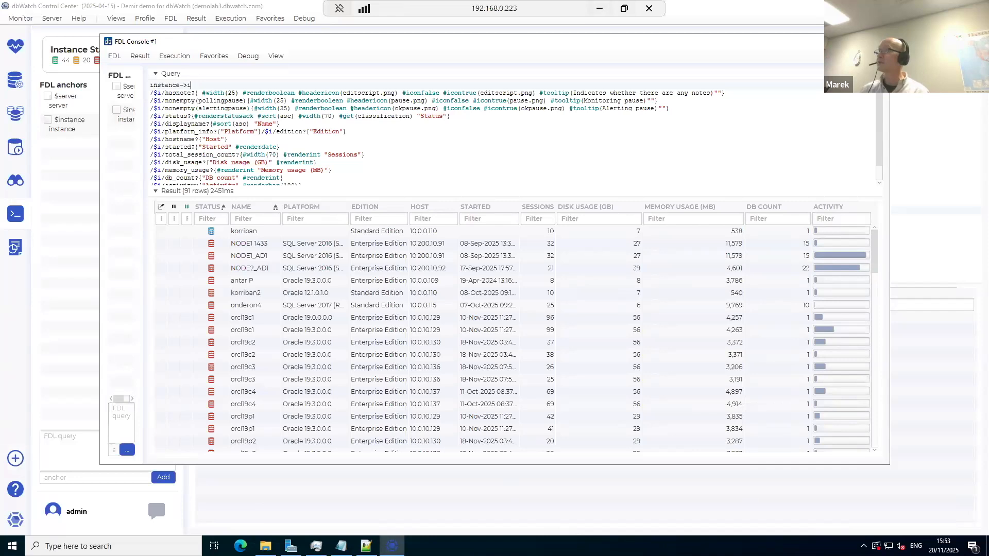
Step: Minimize the remote desktop session and return to the presentation's Questions slide
left_click(599, 8)
left_click(566, 146)
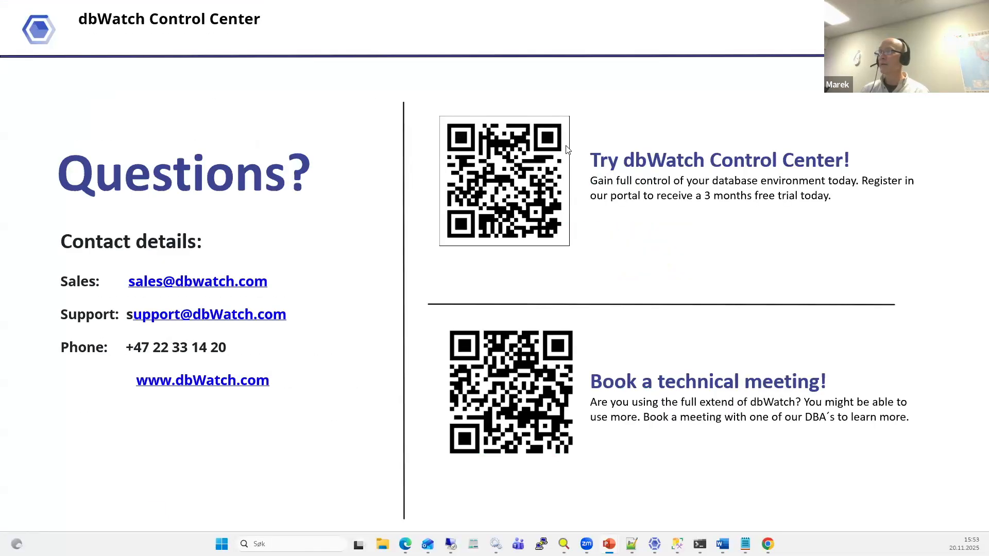